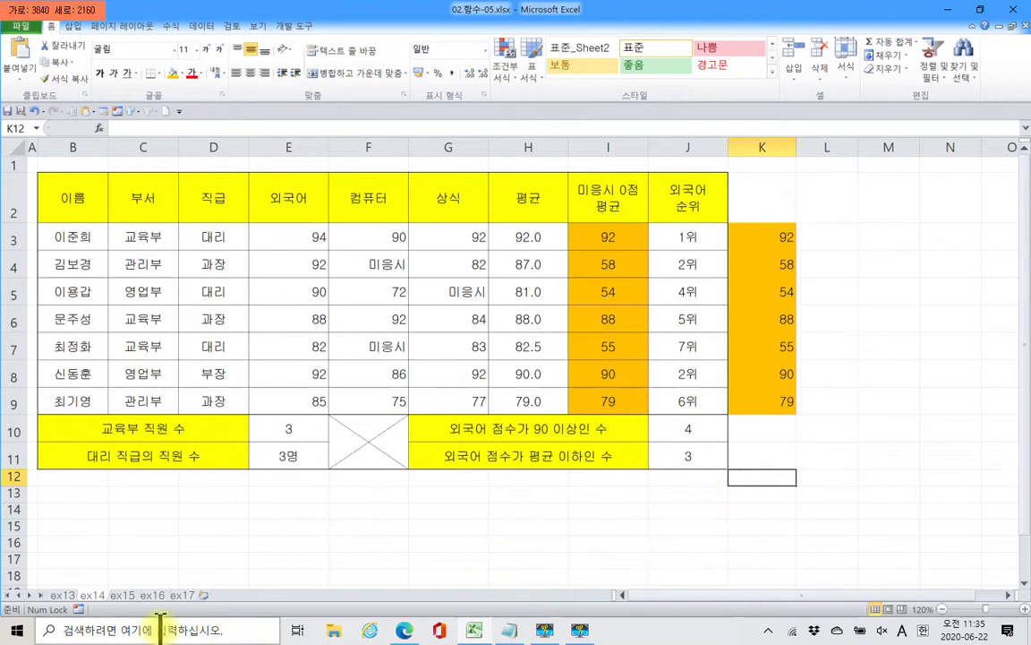
Step: Open the ex15 sheet and clear the placeholder contents of cells E11:E12
{"action": "left_click", "coordinate": [126, 595]}
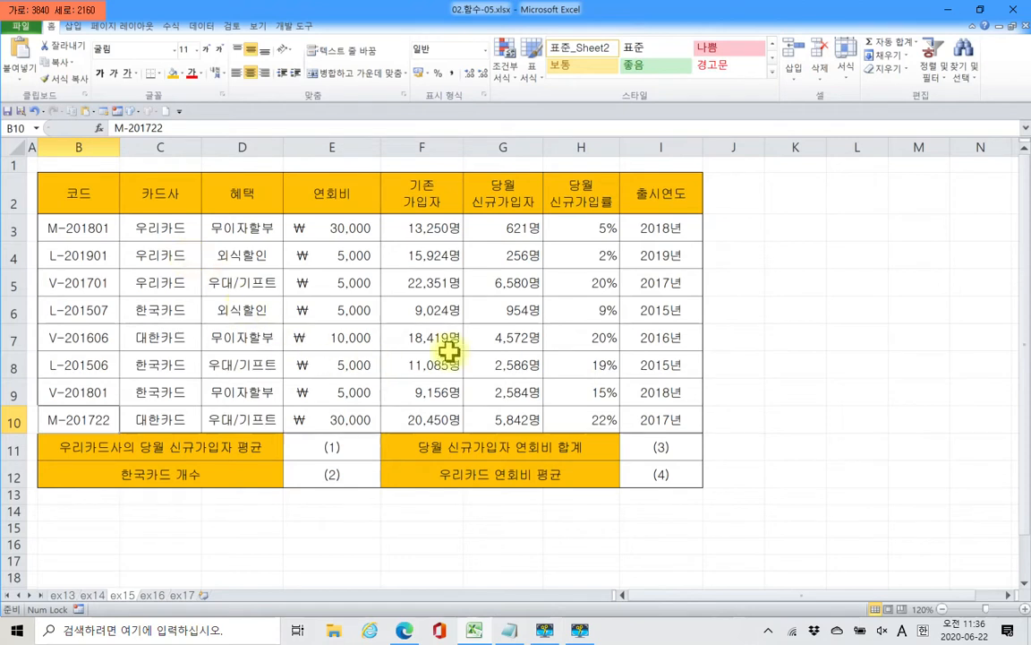
{"action": "left_click", "coordinate": [318, 447]}
{"action": "left_click", "coordinate": [317, 466], "text": "shift"}
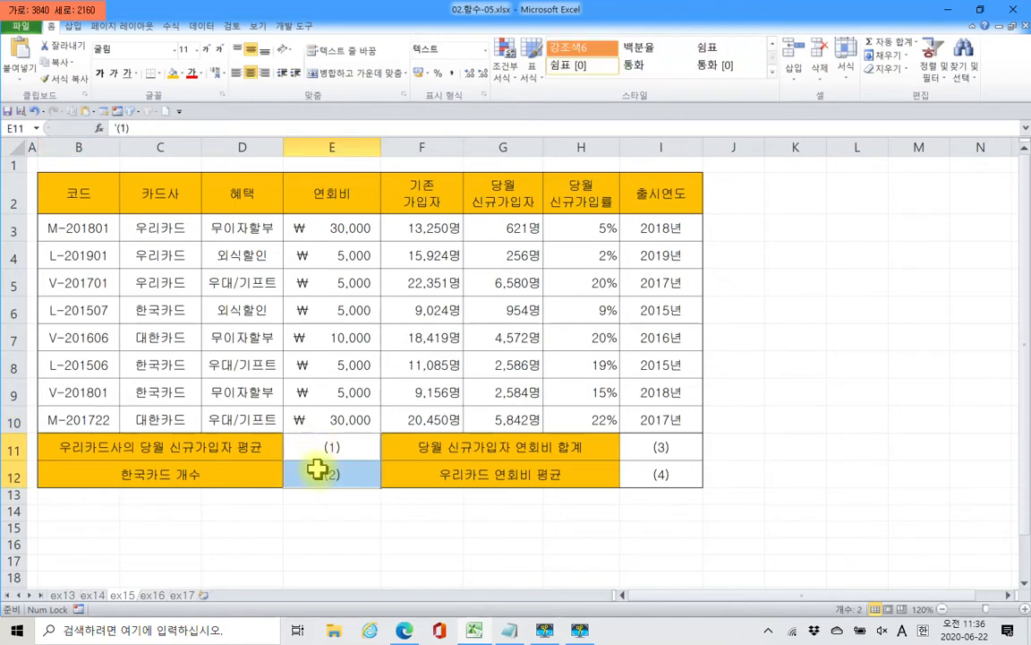
{"action": "right_click", "coordinate": [330, 477]}
{"action": "key", "text": "Escape"}
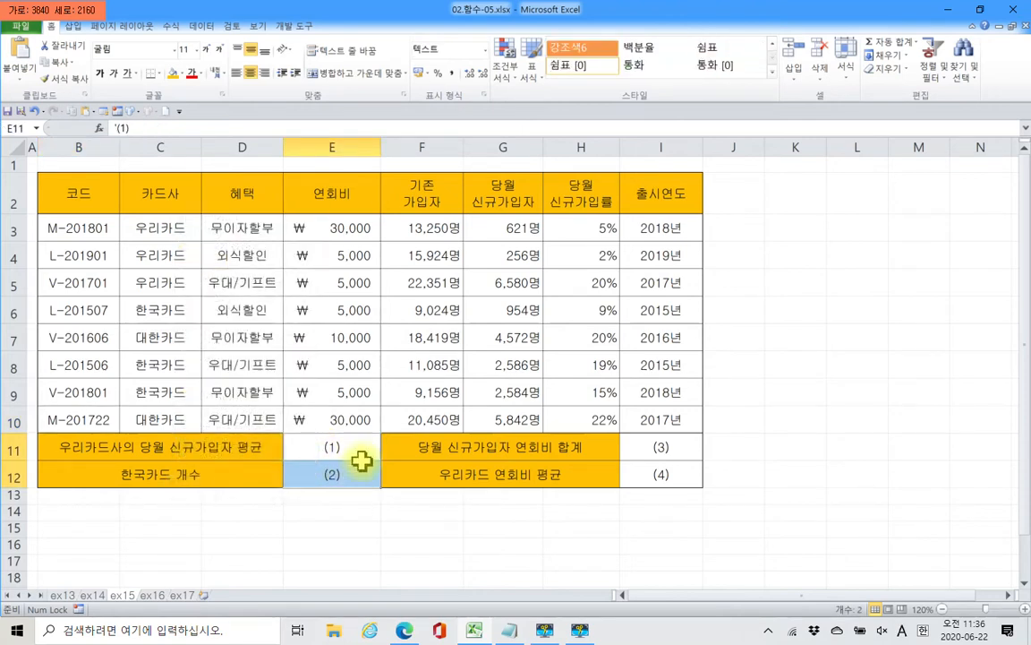
{"action": "key", "text": "Delete"}
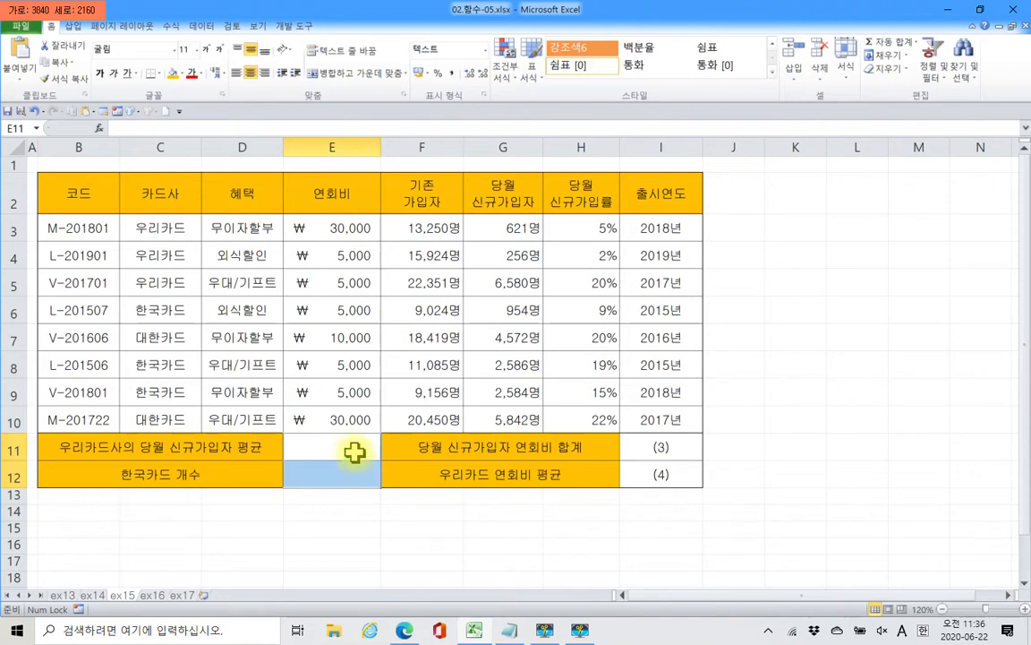
Step: Change the number format of cells E11:E12 to General (일반)
{"action": "right_click", "coordinate": [352, 452]}
{"action": "key", "text": "Escape"}
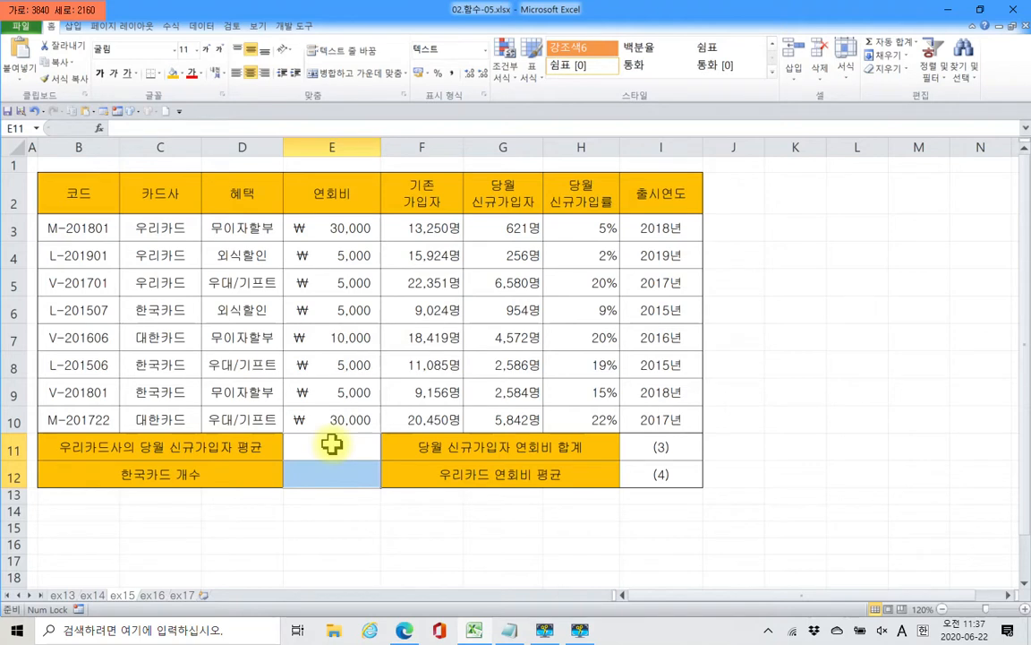
{"action": "right_click", "coordinate": [331, 446]}
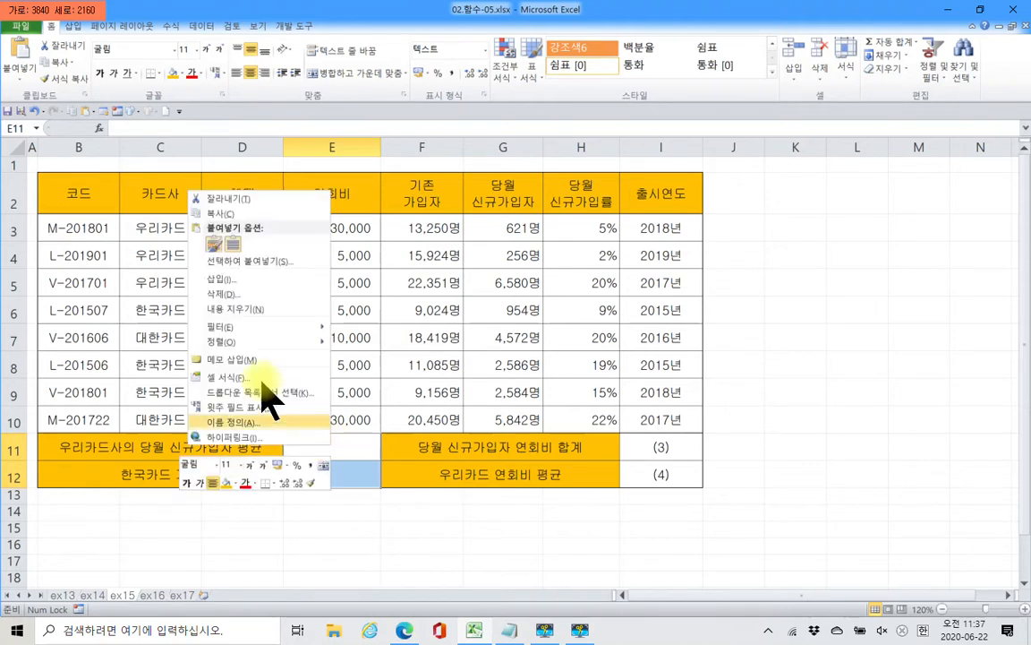
{"action": "key", "text": "Escape"}
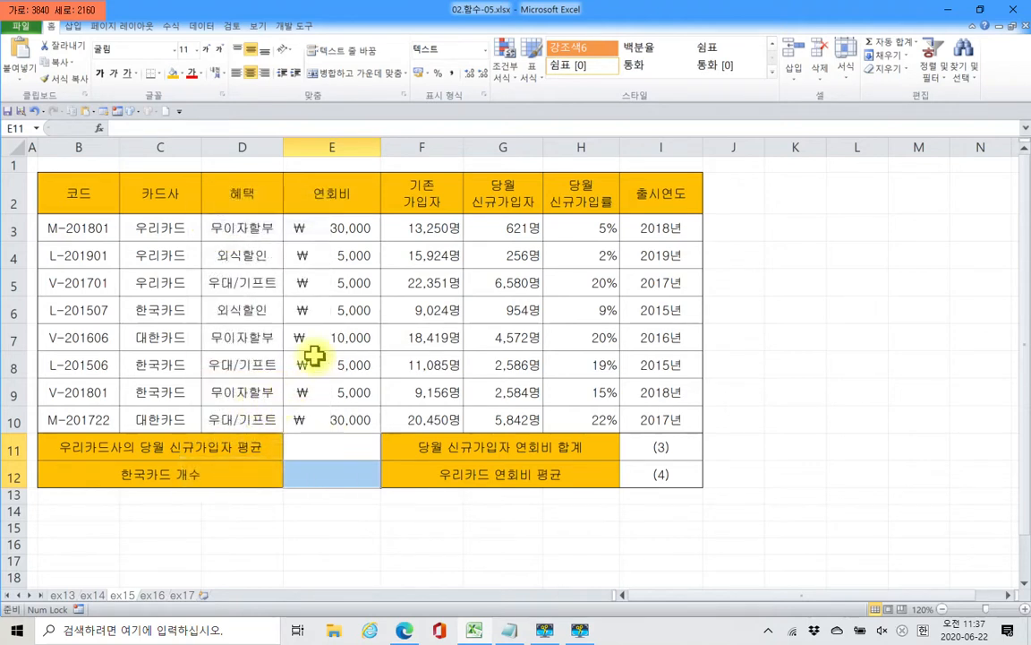
{"action": "key", "text": "ctrl+1"}
{"action": "left_click", "coordinate": [82, 287]}
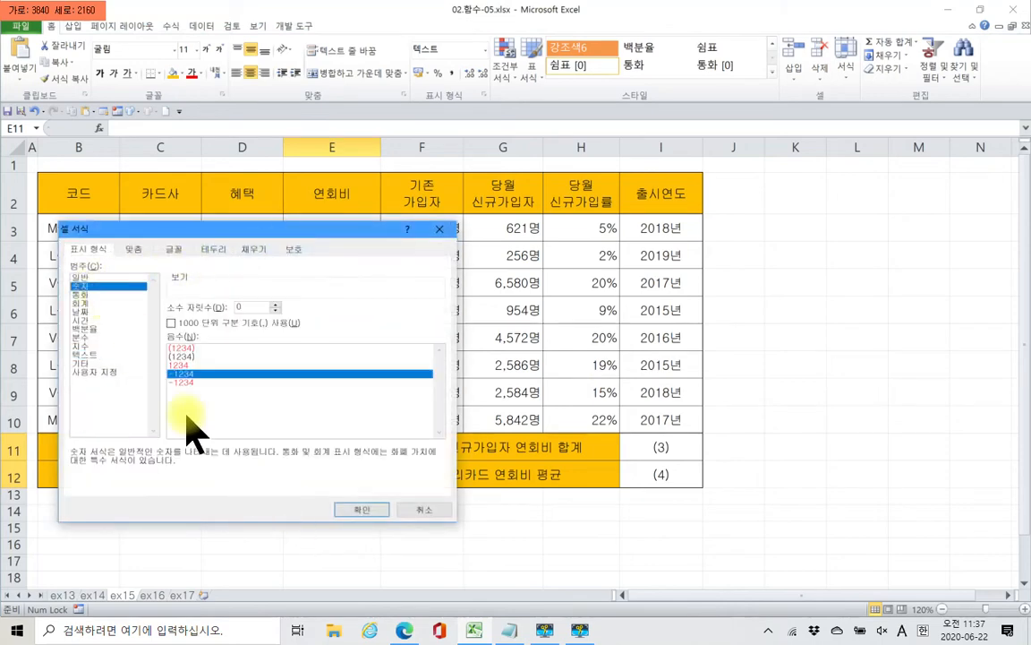
{"action": "left_click", "coordinate": [82, 276]}
{"action": "left_click", "coordinate": [362, 509]}
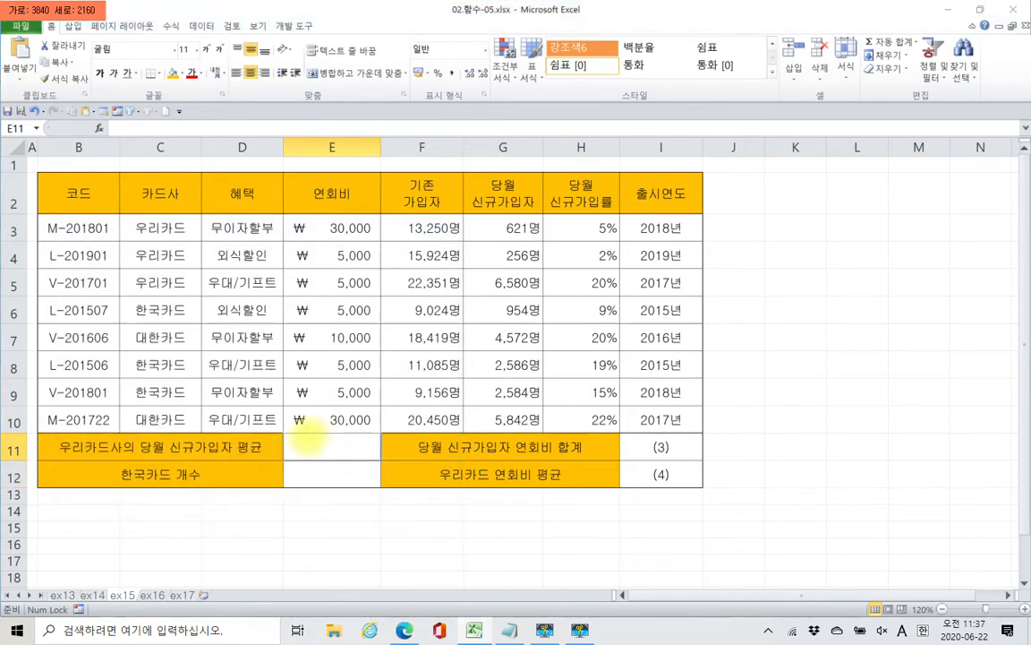
{"action": "left_click_drag", "start_coordinate": [286, 434], "coordinate": [388, 463]}
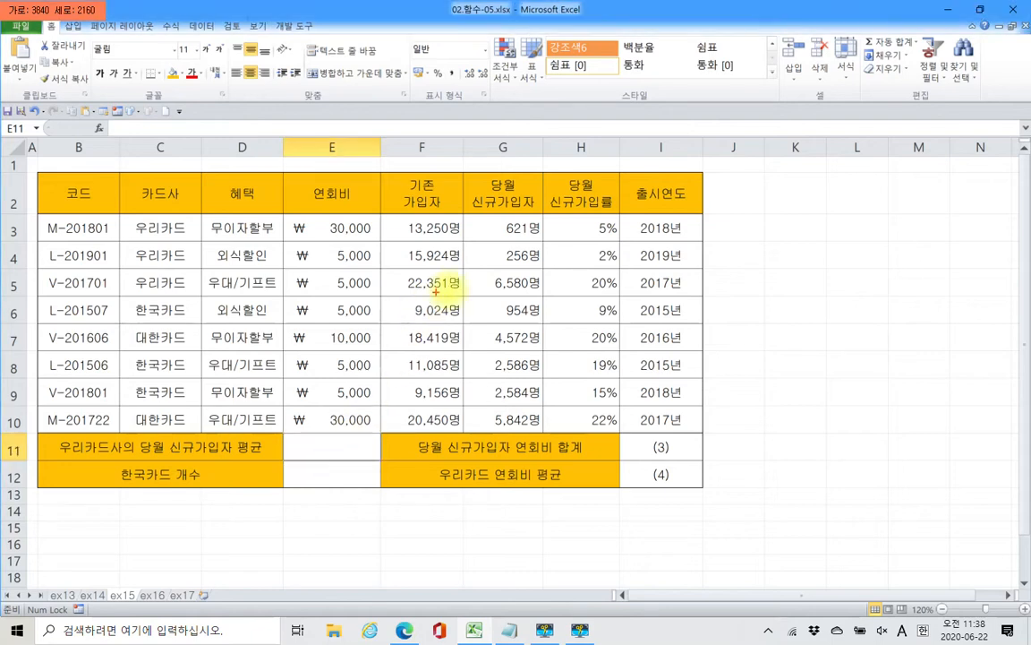
{"action": "mouse_move", "coordinate": [463, 171]}
{"action": "left_mouse_down"}
{"action": "mouse_move", "coordinate": [507, 243]}
{"action": "mouse_move", "coordinate": [545, 436]}
{"action": "left_mouse_up"}
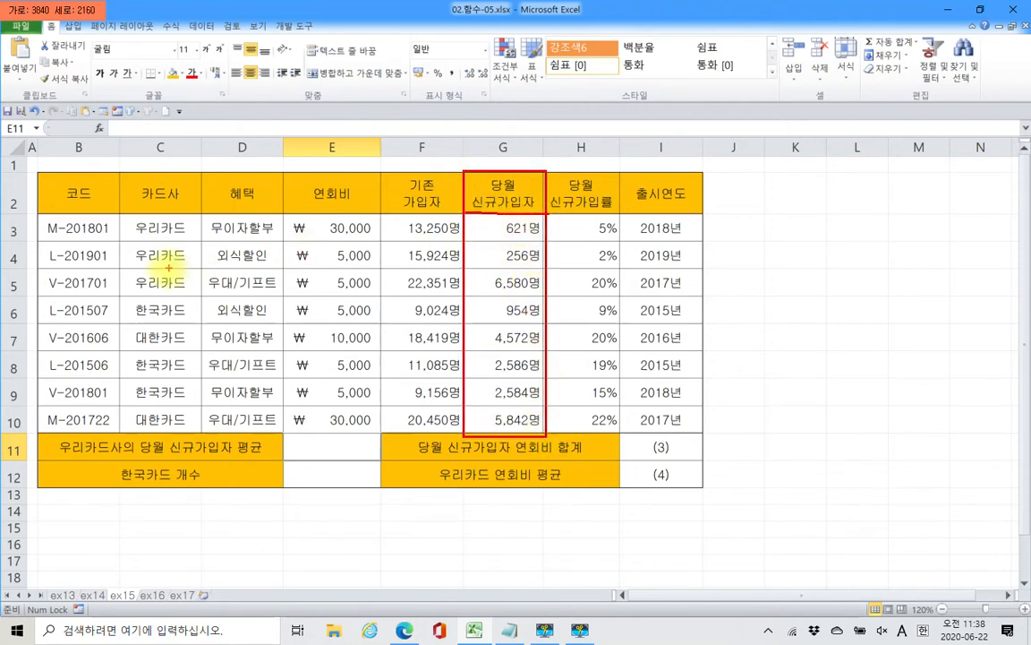
{"action": "mouse_move", "coordinate": [141, 182]}
{"action": "left_mouse_down"}
{"action": "mouse_move", "coordinate": [161, 203]}
{"action": "mouse_move", "coordinate": [204, 189]}
{"action": "left_mouse_up"}
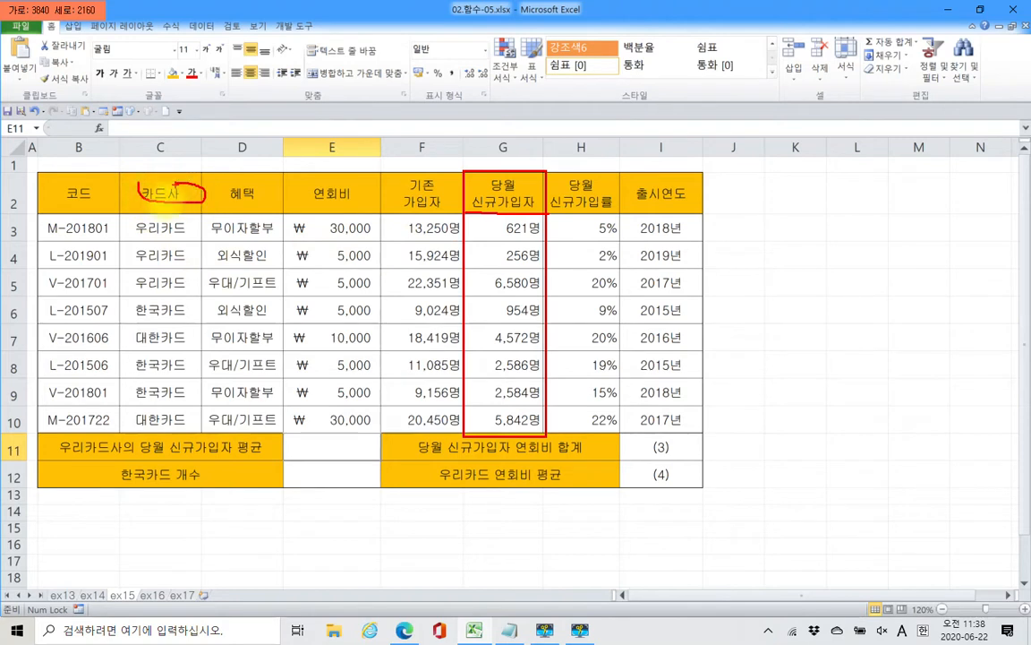
{"action": "mouse_move", "coordinate": [114, 173]}
{"action": "left_mouse_down"}
{"action": "mouse_move", "coordinate": [205, 441]}
{"action": "mouse_move", "coordinate": [203, 430]}
{"action": "left_mouse_up"}
{"action": "left_click_drag", "start_coordinate": [133, 238], "coordinate": [188, 237]}
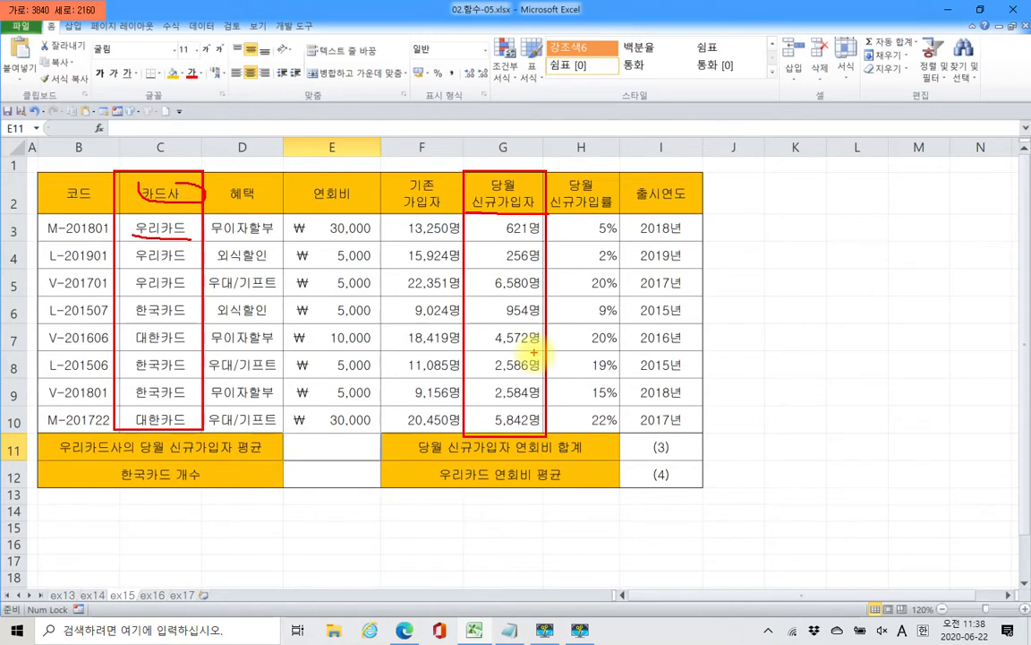
{"action": "mouse_move", "coordinate": [473, 435]}
{"action": "left_mouse_down"}
{"action": "mouse_move", "coordinate": [490, 186]}
{"action": "mouse_move", "coordinate": [542, 470]}
{"action": "left_mouse_up"}
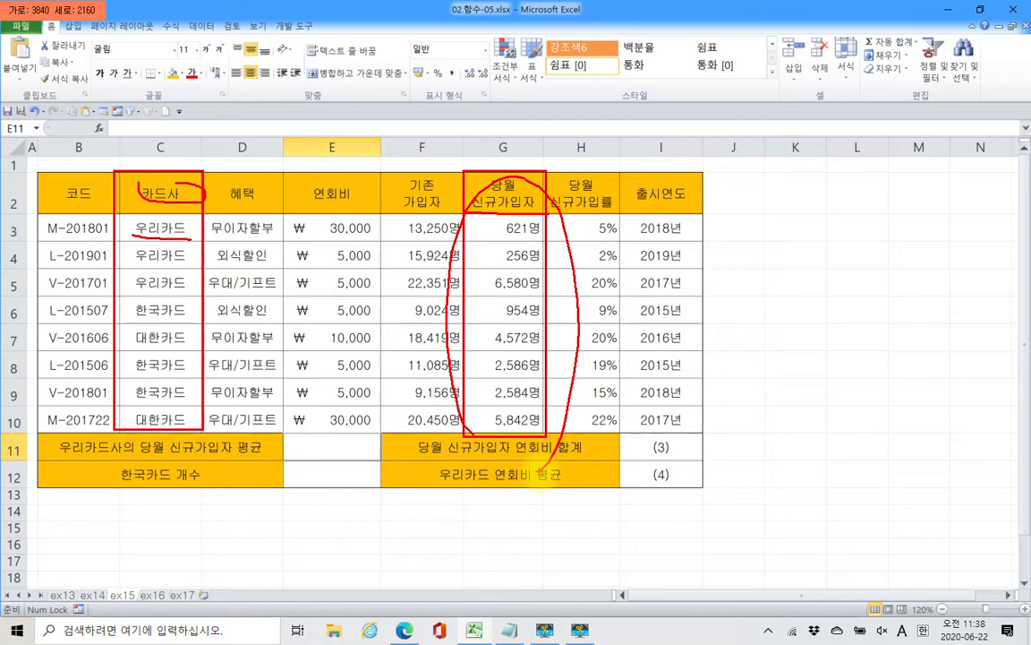
{"action": "mouse_move", "coordinate": [120, 212]}
{"action": "left_mouse_down"}
{"action": "mouse_move", "coordinate": [168, 216]}
{"action": "mouse_move", "coordinate": [191, 238]}
{"action": "mouse_move", "coordinate": [123, 215]}
{"action": "mouse_move", "coordinate": [202, 228]}
{"action": "left_mouse_up"}
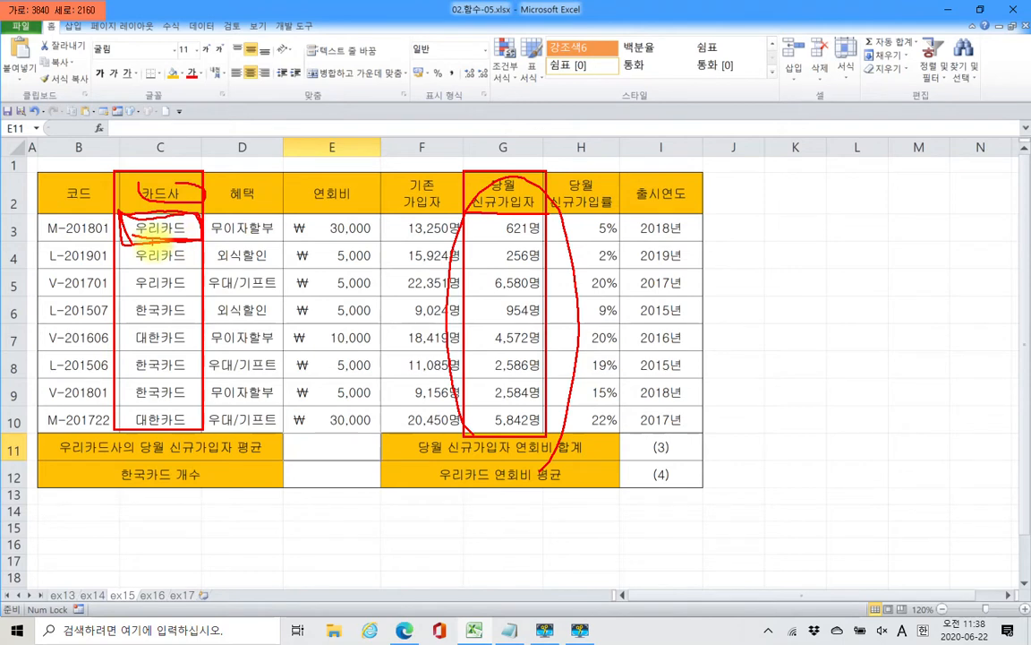
{"action": "key", "text": "Escape"}
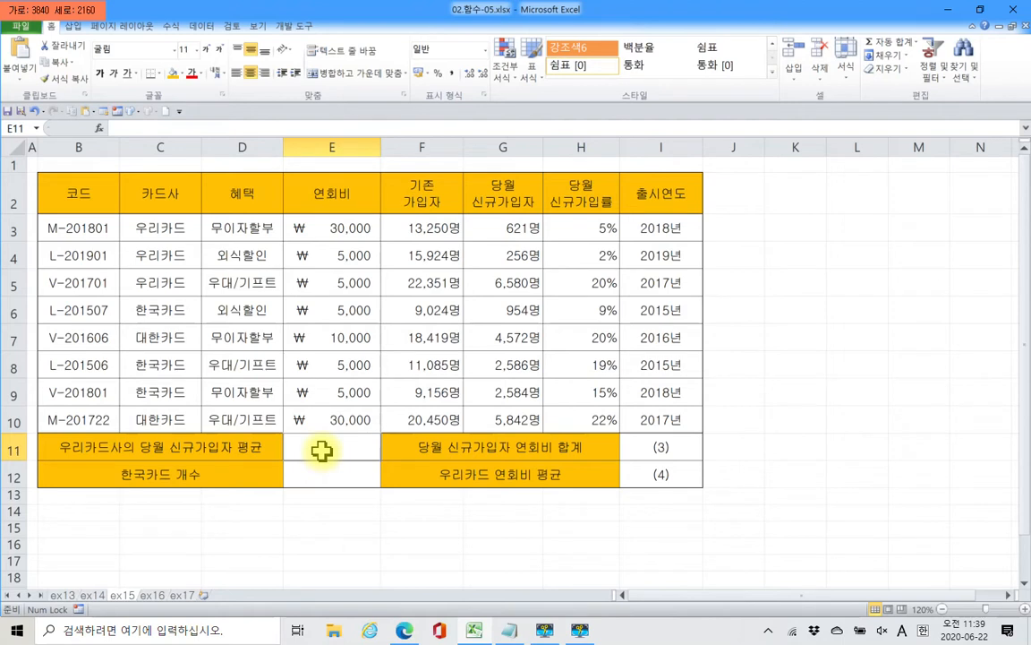
Step: Start a SUMIF formula in E11 with the card company cells C3:C10 as its criteria range
{"action": "left_click", "coordinate": [155, 133]}
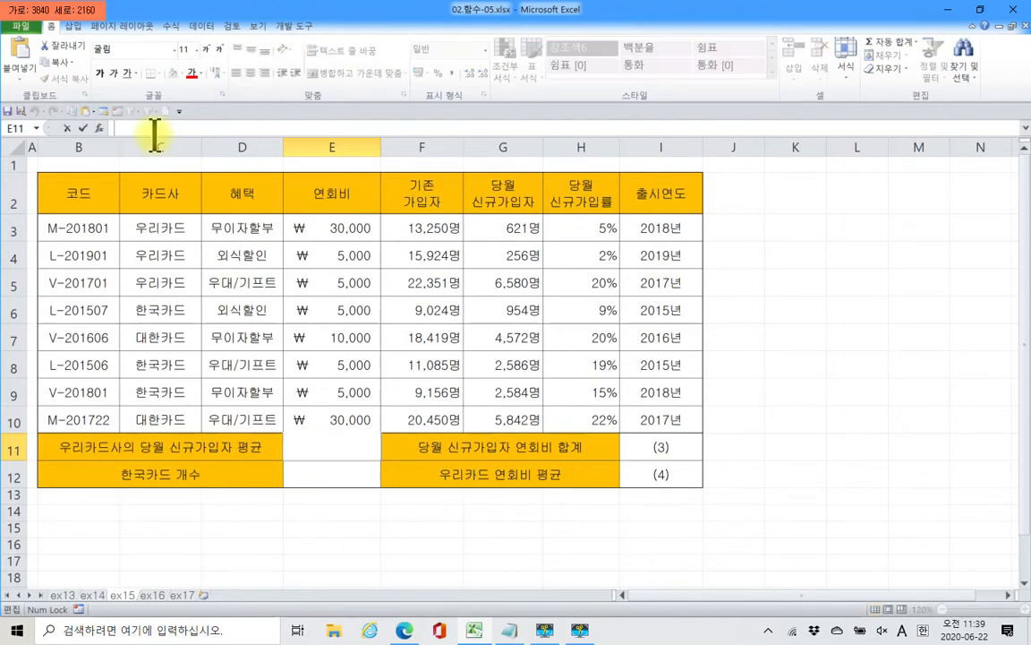
{"action": "type", "text": "="}
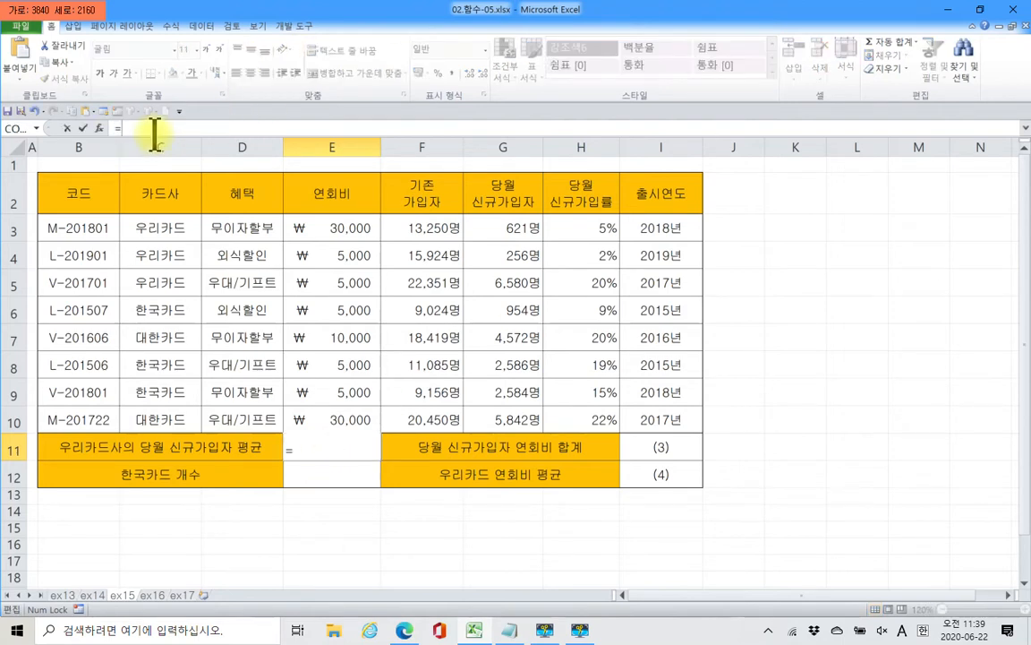
{"action": "type", "text": "s"}
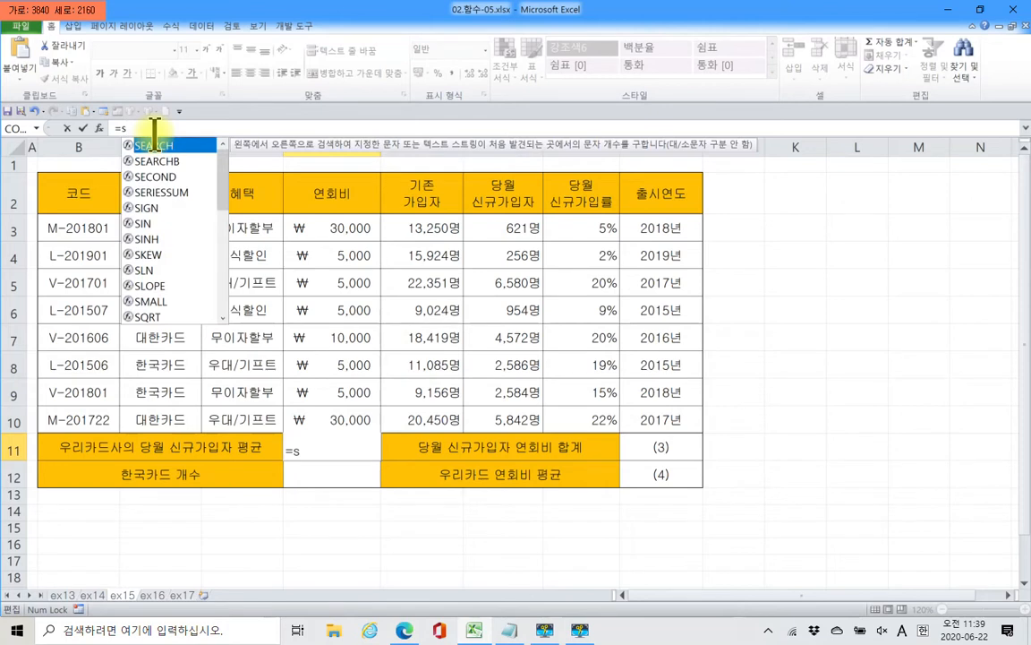
{"action": "type", "text": "um"}
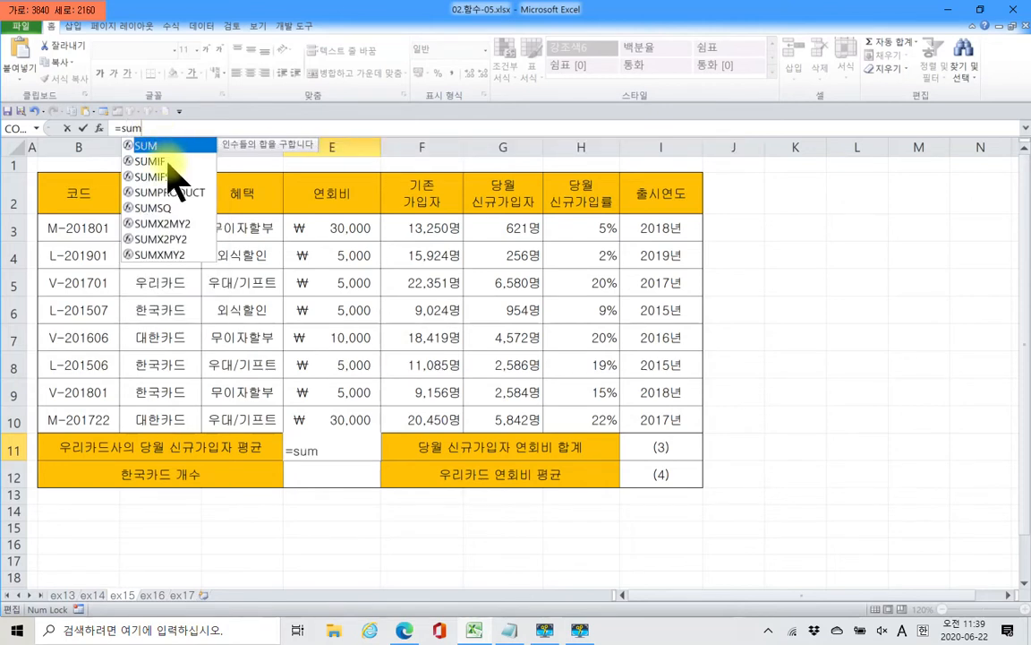
{"action": "double_click", "coordinate": [166, 162]}
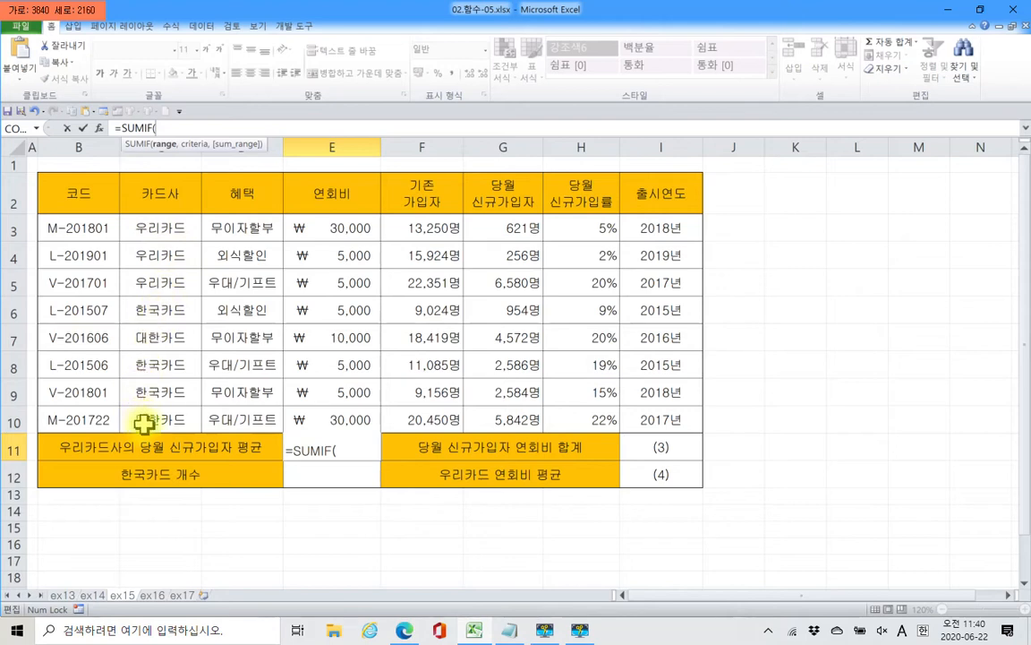
{"action": "left_click", "coordinate": [157, 231]}
{"action": "left_click_drag", "start_coordinate": [156, 230], "coordinate": [162, 424]}
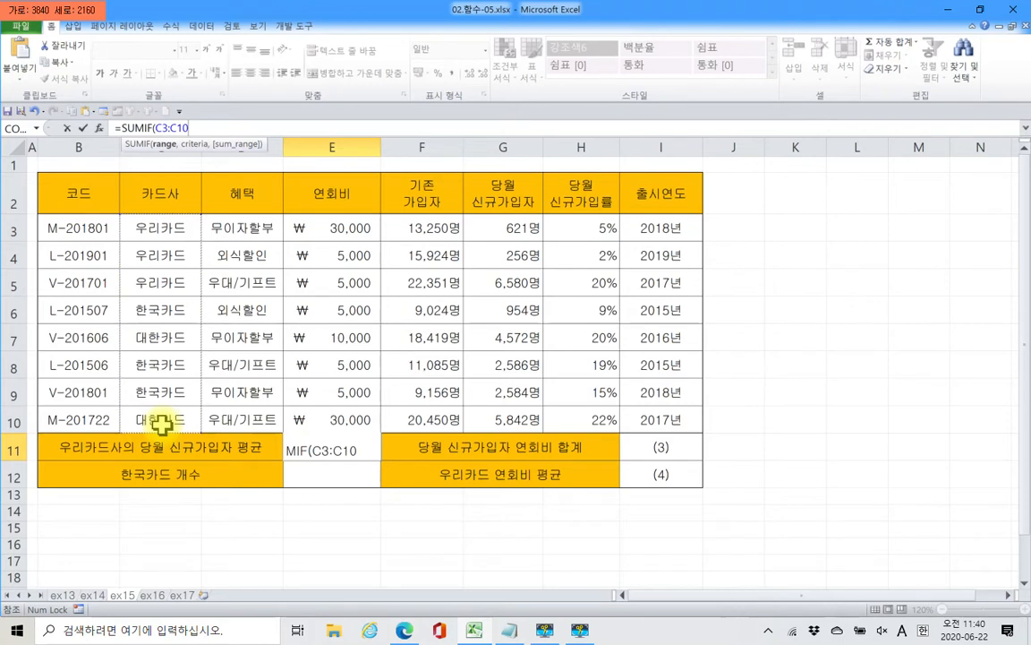
Step: Complete E11's SUMIF formula with the absolute criteria reference $C$3 and the sum range G3:G10, and enter it
{"action": "type", "text": ","}
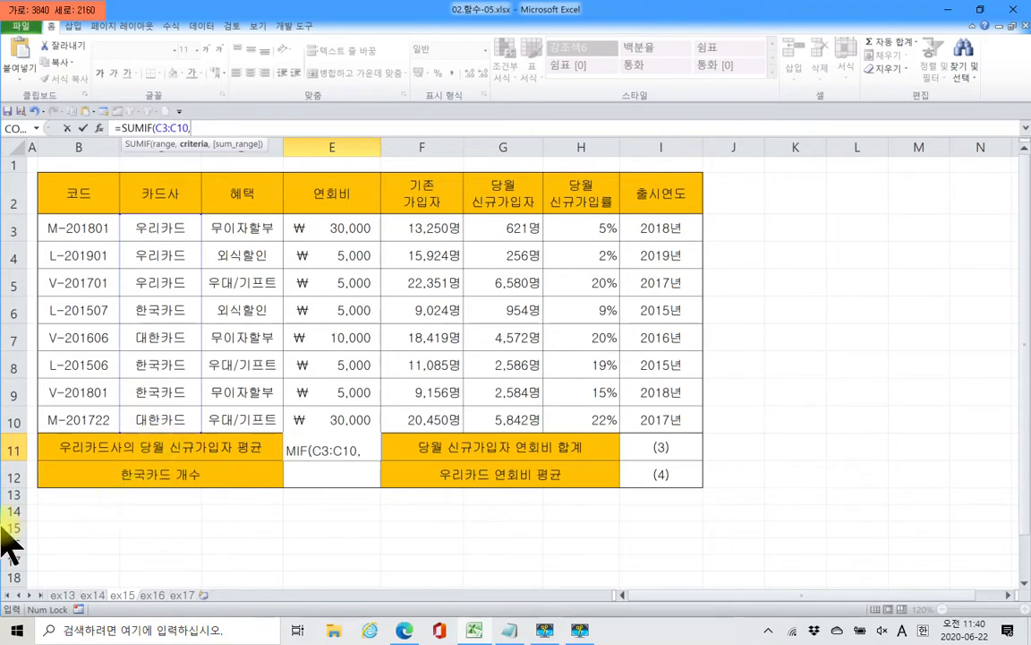
{"action": "left_click", "coordinate": [160, 230]}
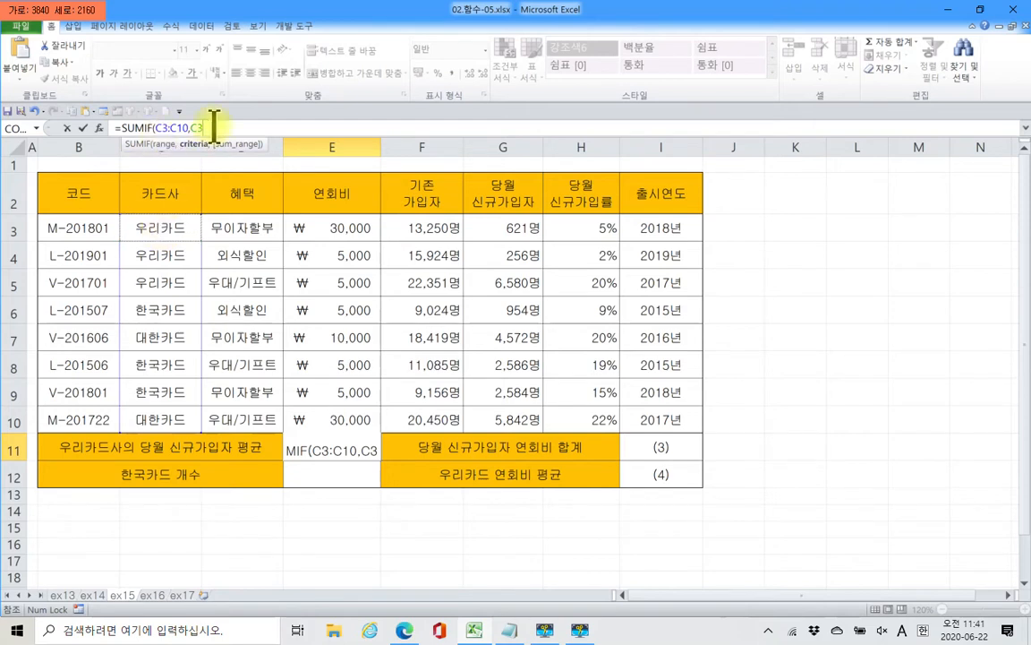
{"action": "key", "text": "F4"}
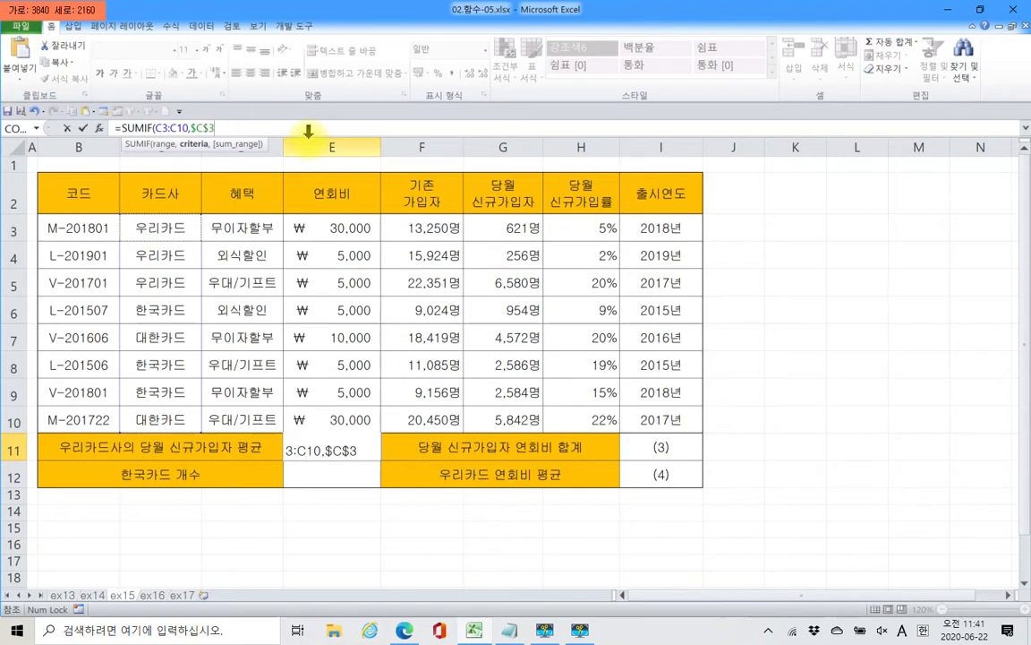
{"action": "type", "text": ","}
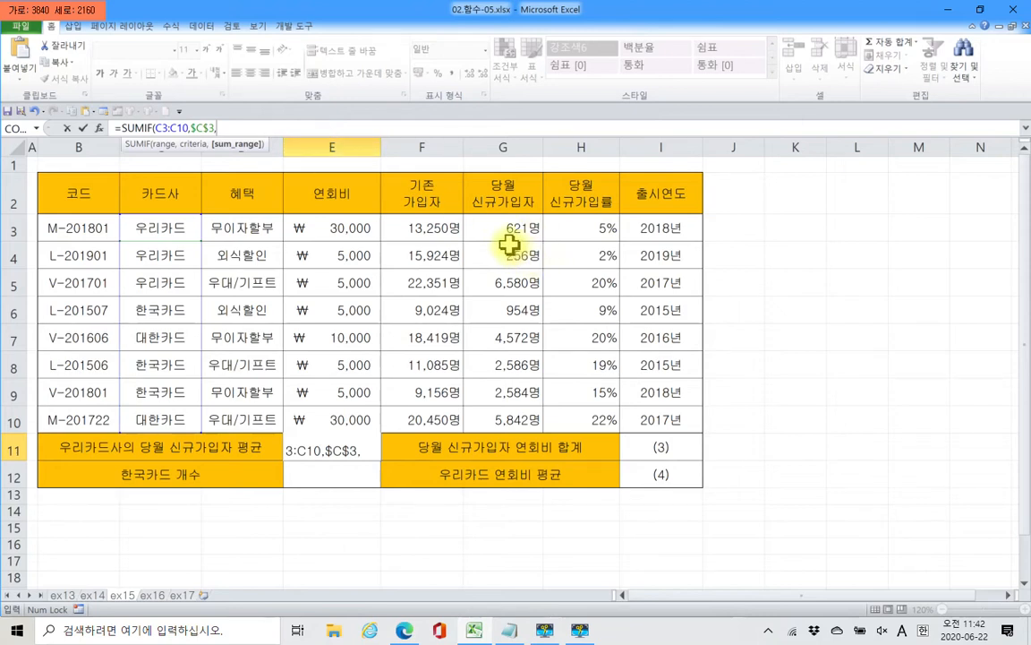
{"action": "left_click_drag", "start_coordinate": [501, 230], "coordinate": [499, 387]}
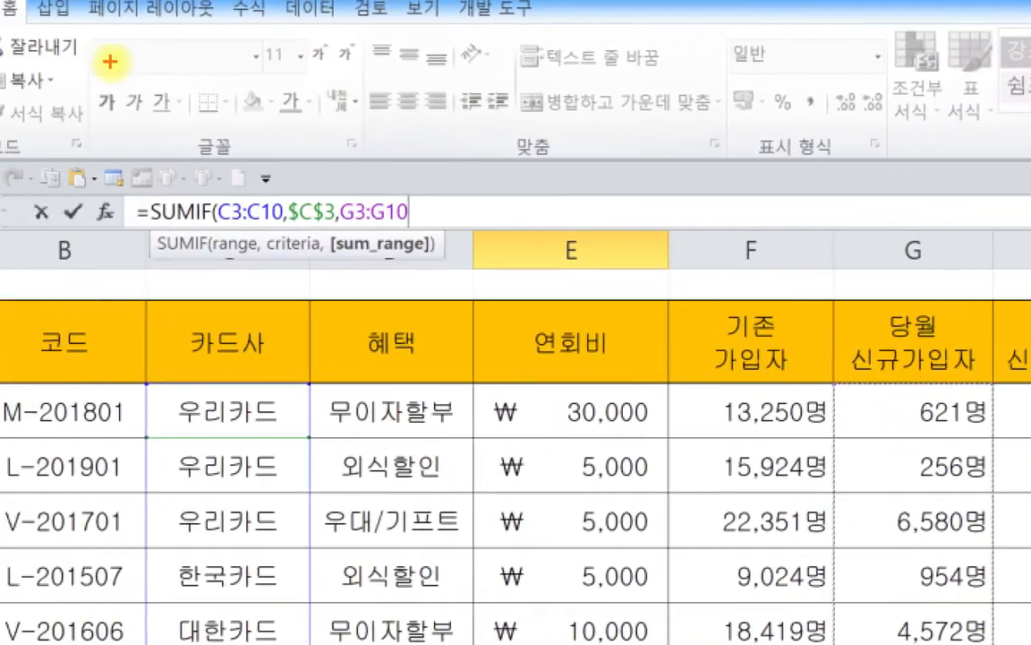
{"action": "left_click_drag", "start_coordinate": [146, 228], "coordinate": [207, 230]}
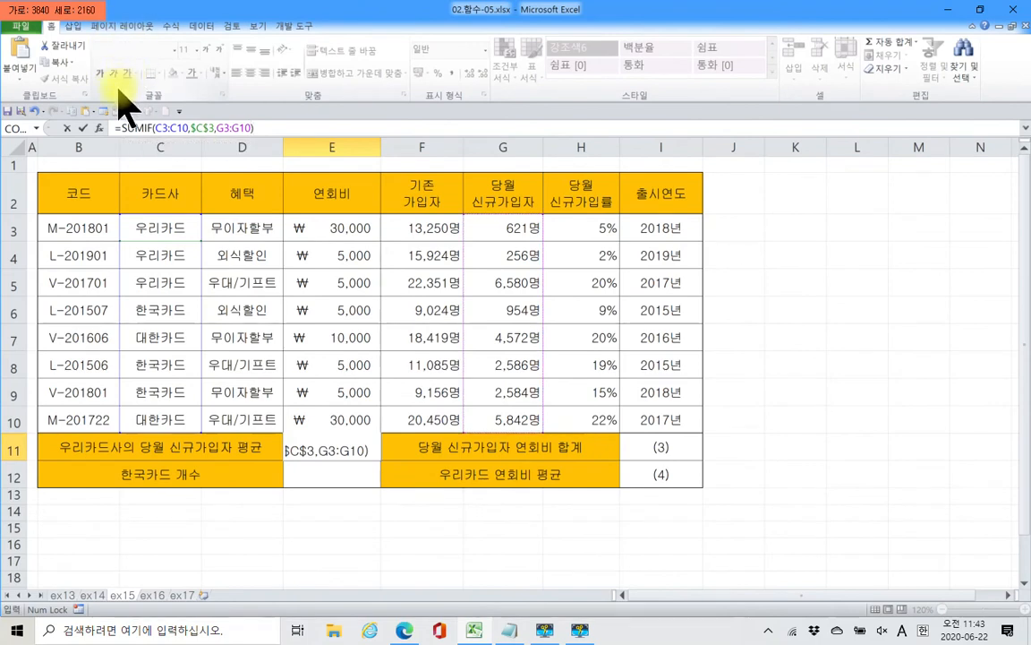
{"action": "left_click", "coordinate": [82, 128]}
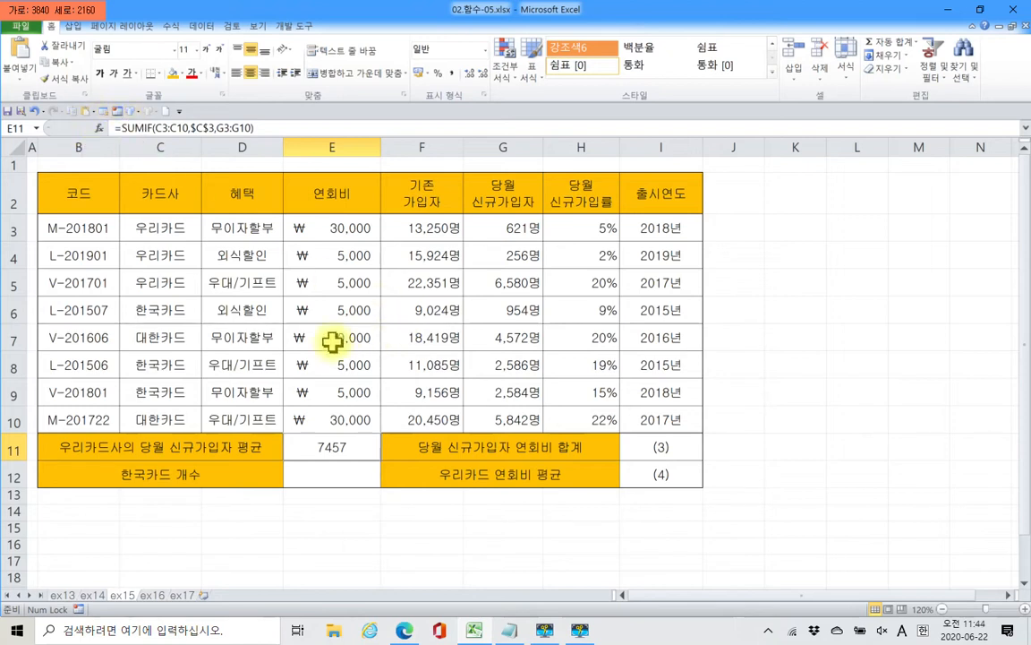
Step: Examine the card company column C3:C10 for the 우리카드 rows that match the SUMIF criteria
{"action": "left_click", "coordinate": [156, 258]}
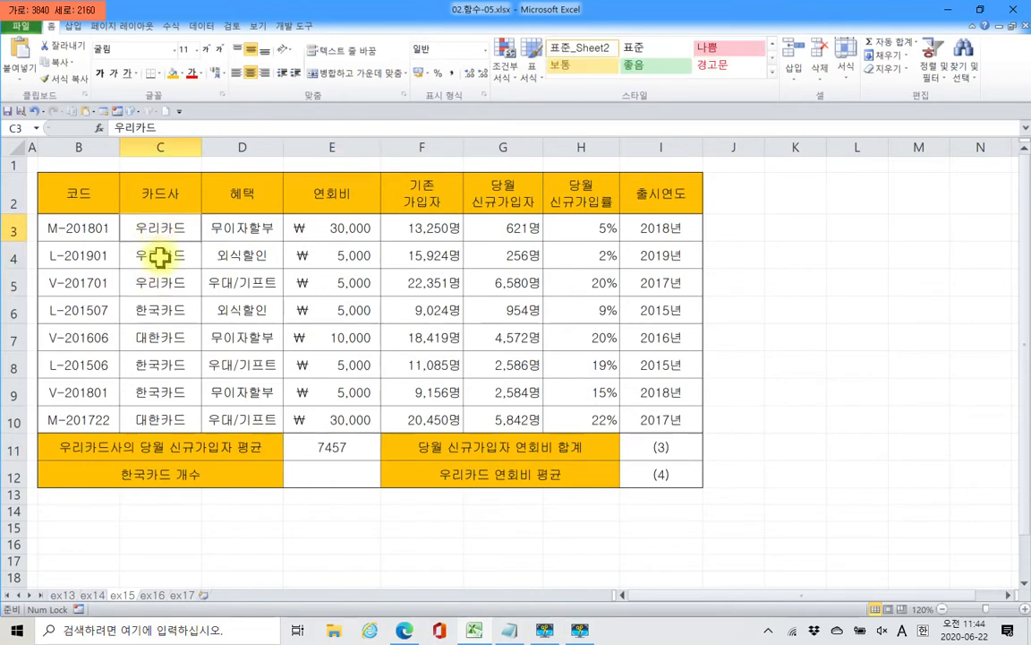
{"action": "left_click", "coordinate": [160, 281]}
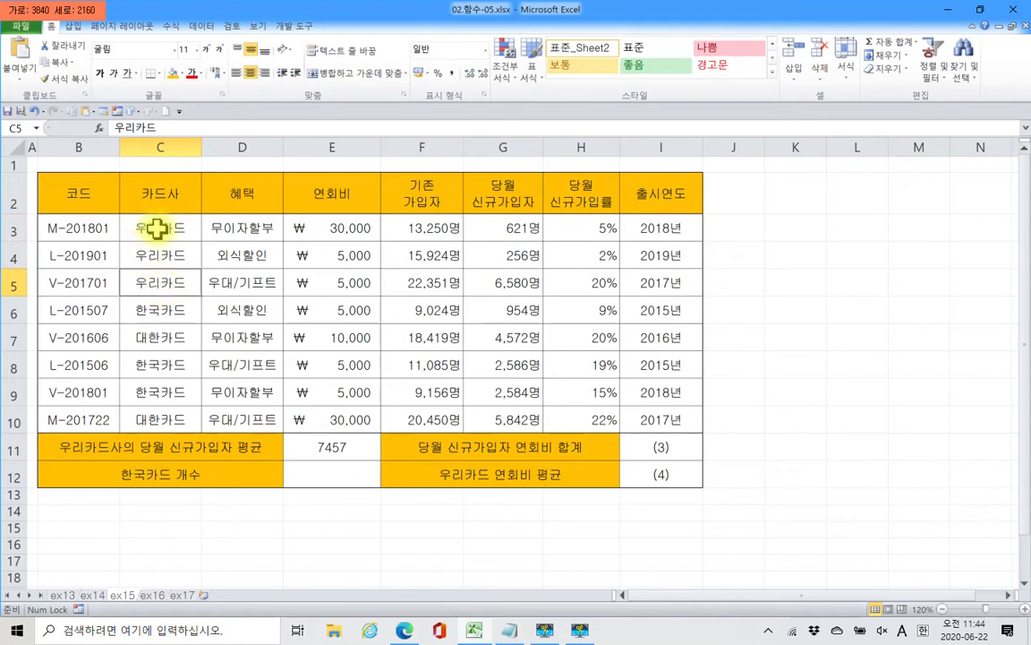
{"action": "left_click_drag", "start_coordinate": [157, 228], "coordinate": [154, 415]}
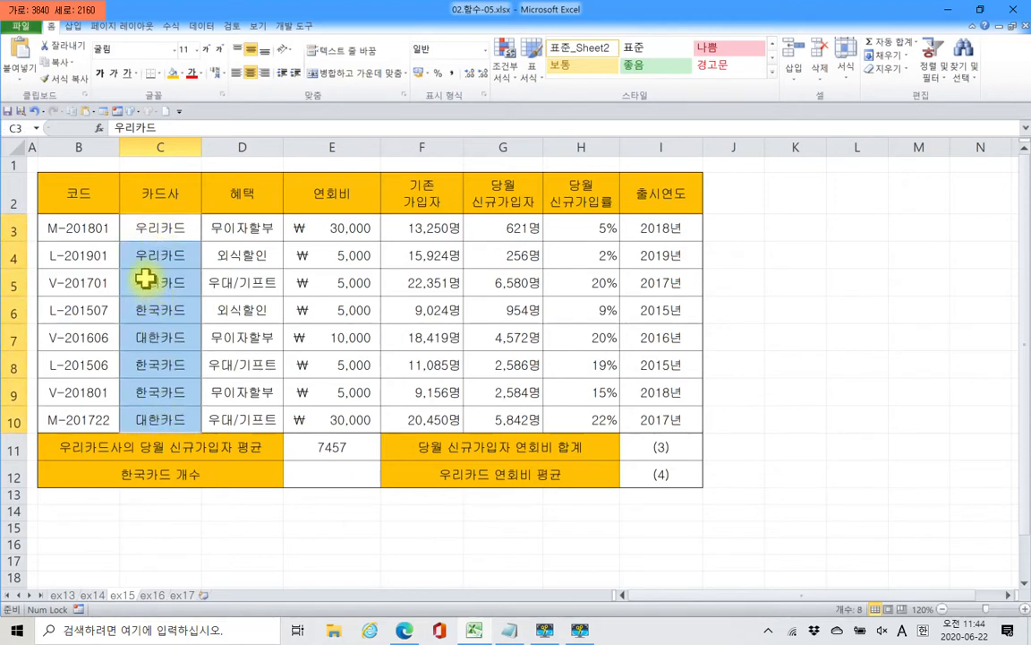
{"action": "left_click", "coordinate": [649, 256]}
{"action": "left_click", "coordinate": [667, 310]}
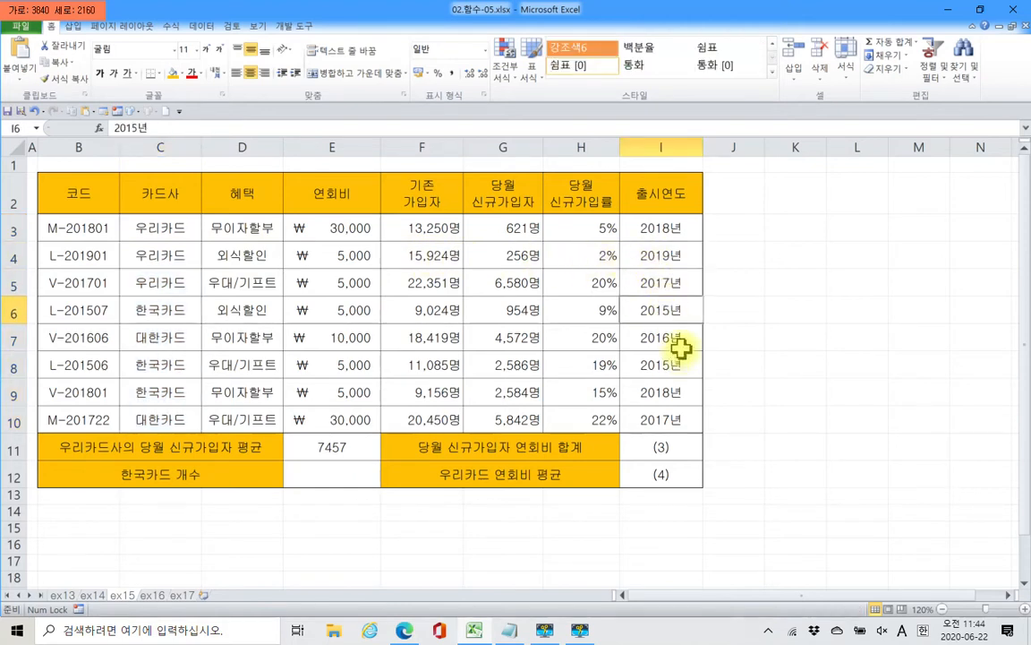
{"action": "left_click", "coordinate": [159, 235]}
{"action": "left_click_drag", "start_coordinate": [162, 240], "coordinate": [161, 269]}
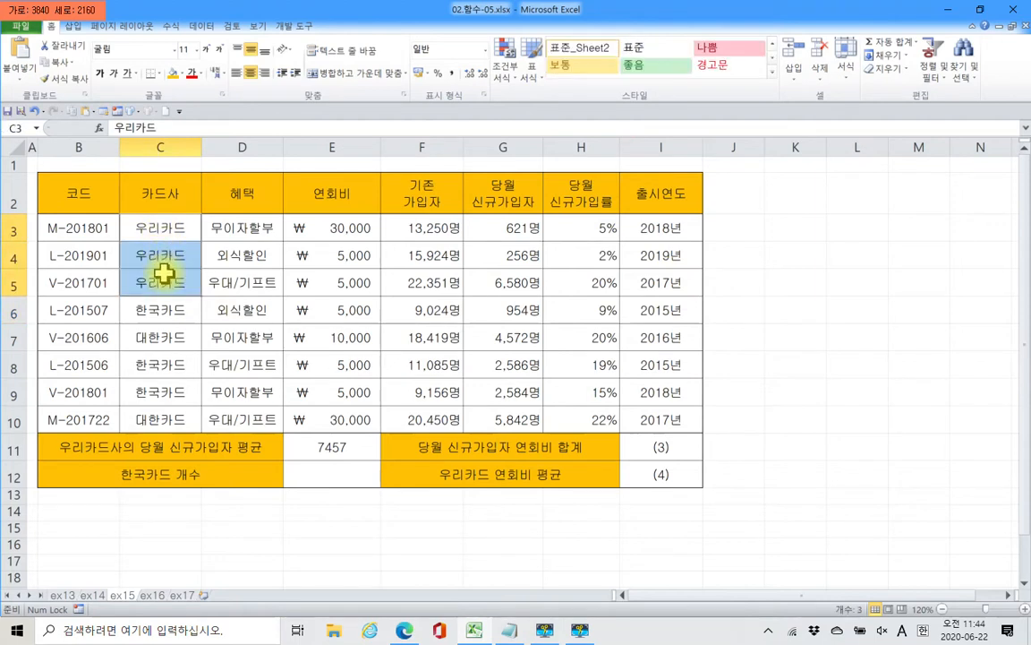
{"action": "left_click", "coordinate": [166, 234]}
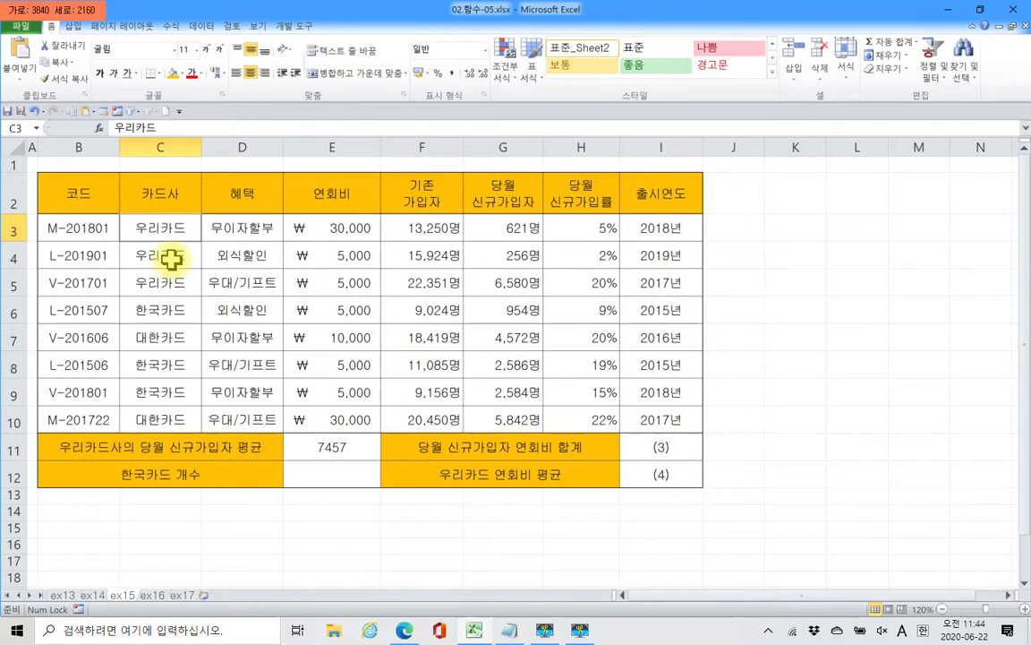
Step: Extend E11's SUMIF formula with a division by a COUNTIF function
{"action": "left_click", "coordinate": [334, 452]}
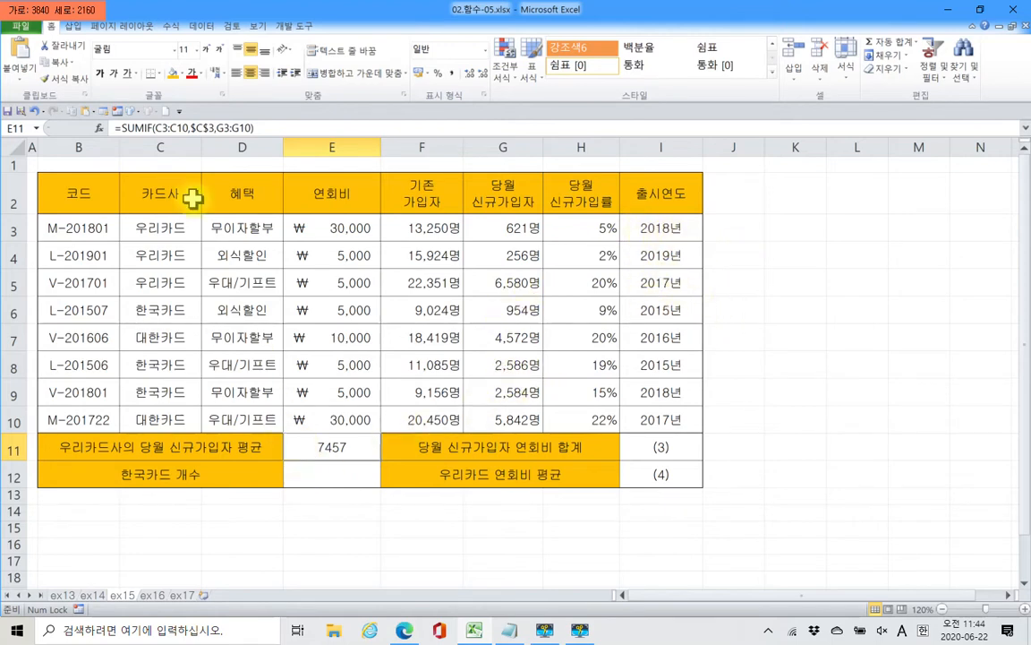
{"action": "left_click", "coordinate": [288, 125]}
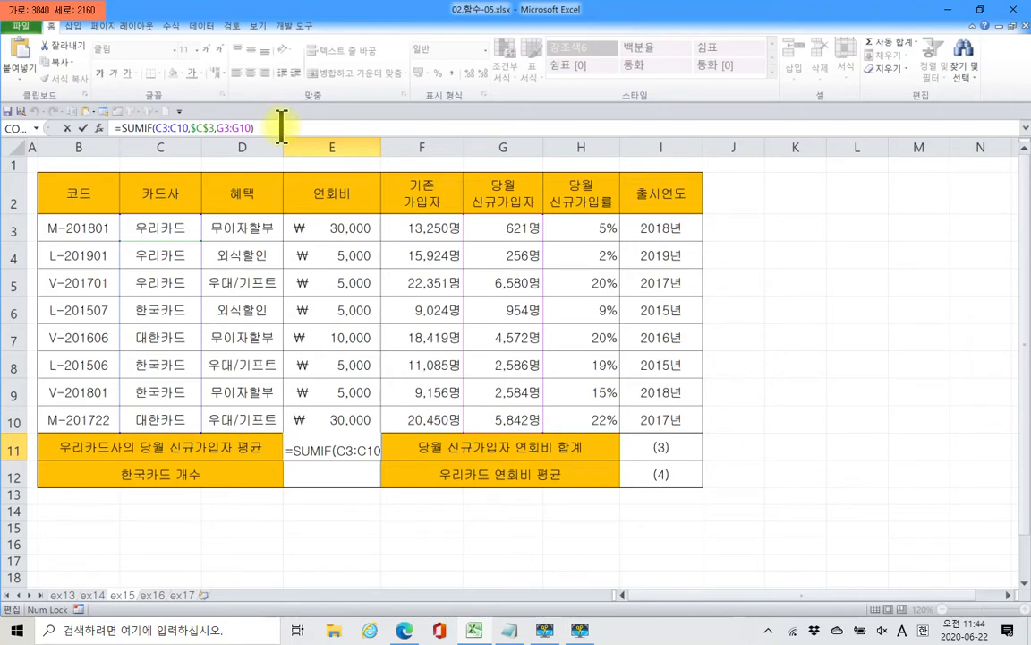
{"action": "left_click", "coordinate": [580, 629]}
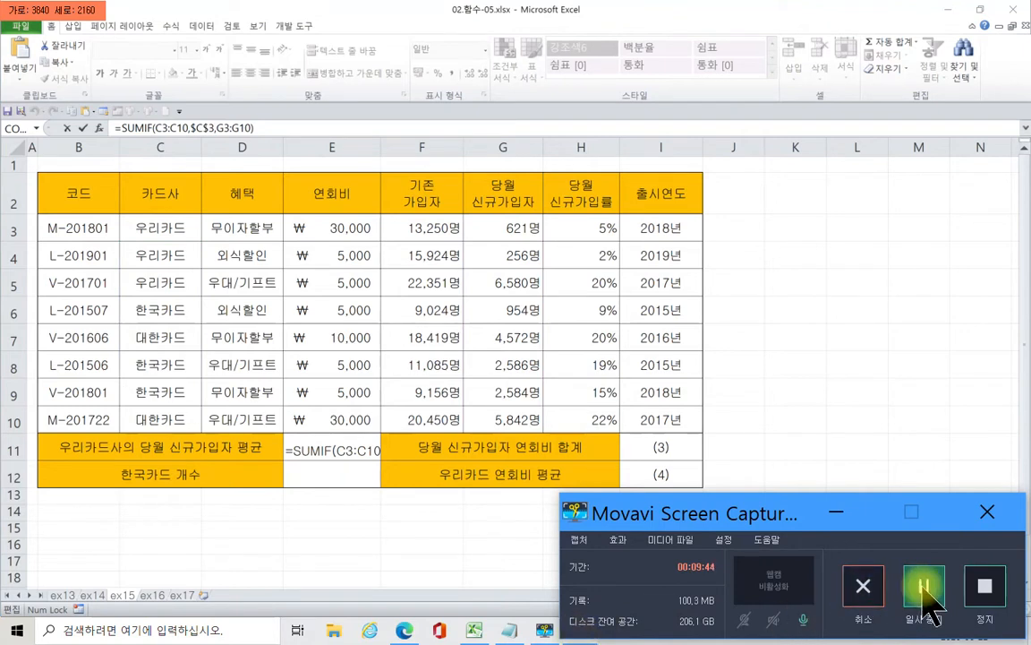
{"action": "left_click", "coordinate": [837, 513]}
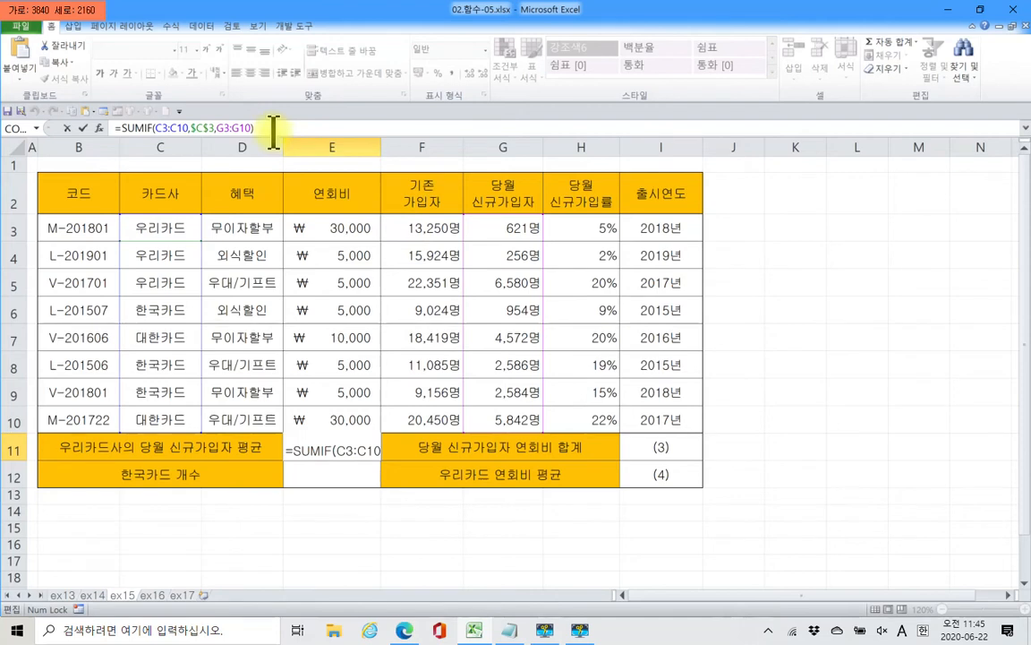
{"action": "type", "text": "/cou"}
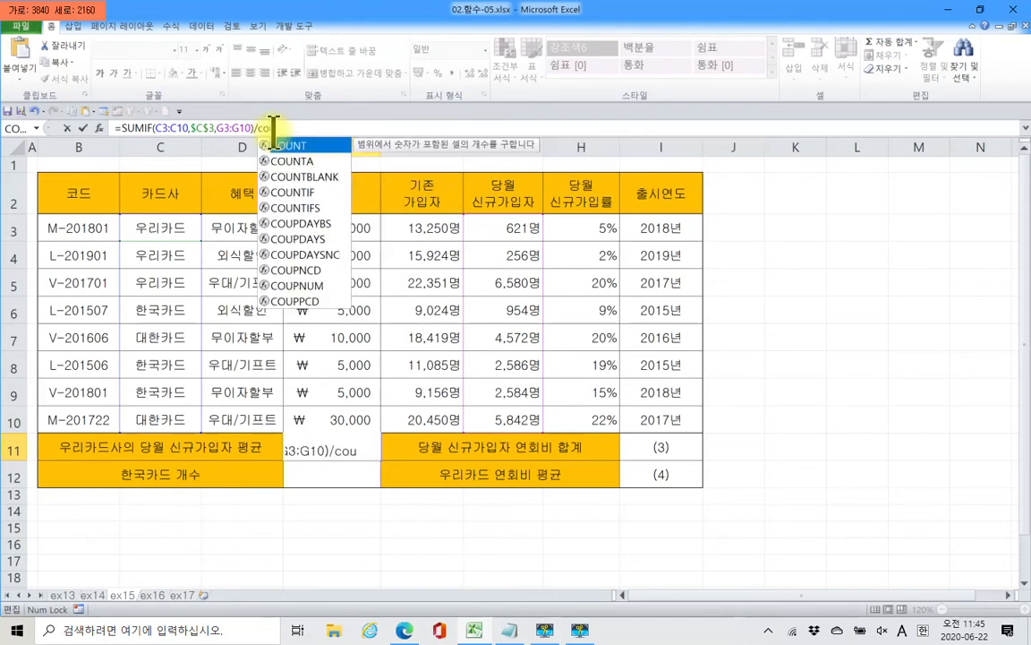
{"action": "double_click", "coordinate": [305, 195]}
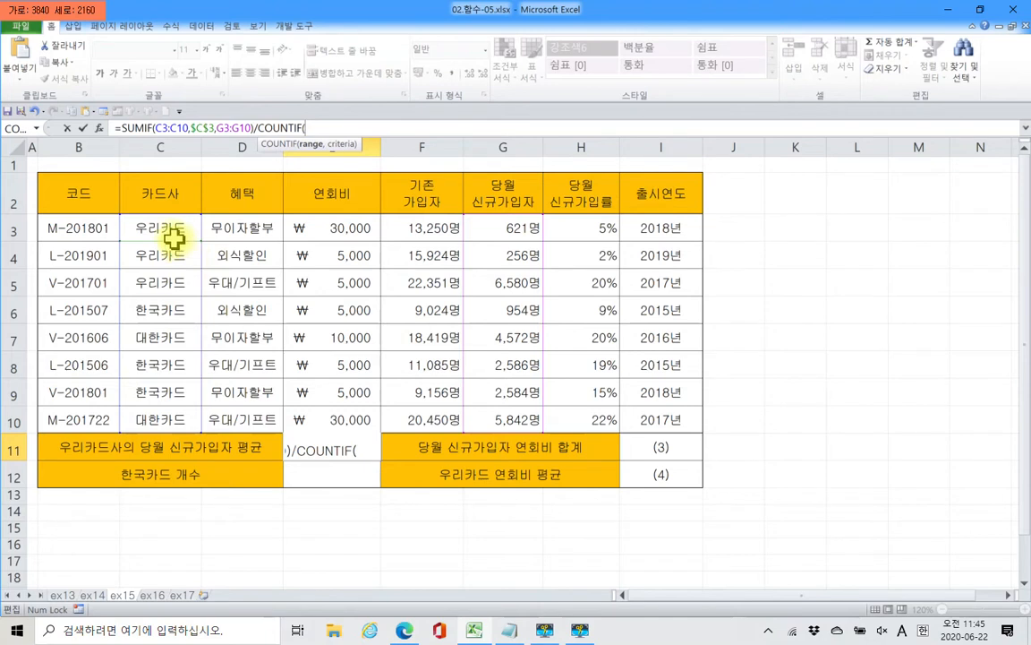
Step: Complete E11's COUNTIF divisor with the range C3:C10 and criteria C3, and enter the formula
{"action": "left_click_drag", "start_coordinate": [161, 229], "coordinate": [162, 414]}
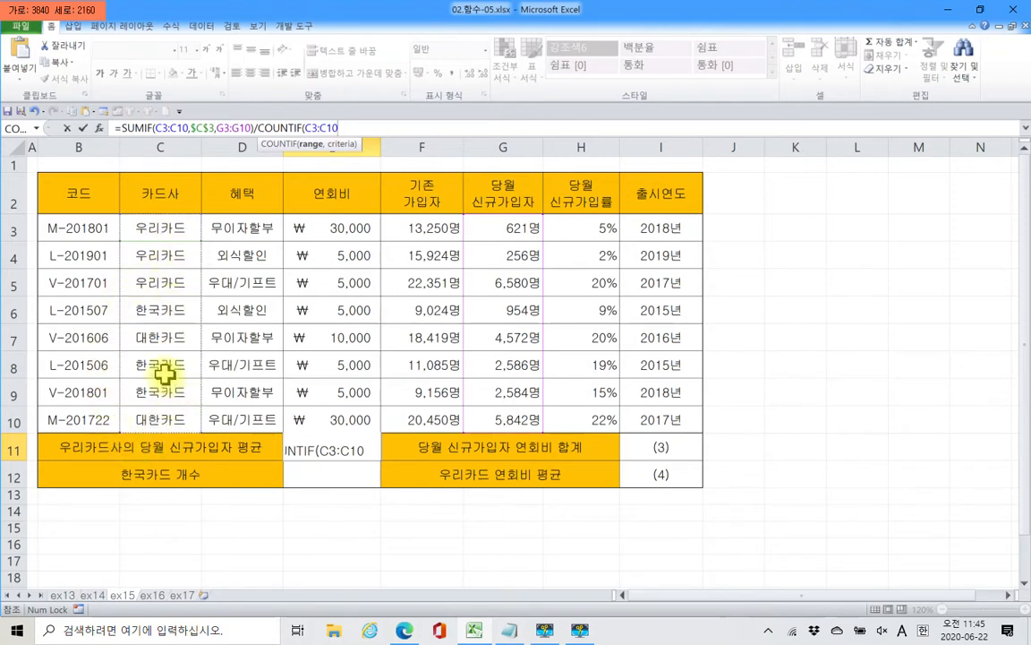
{"action": "type", "text": ","}
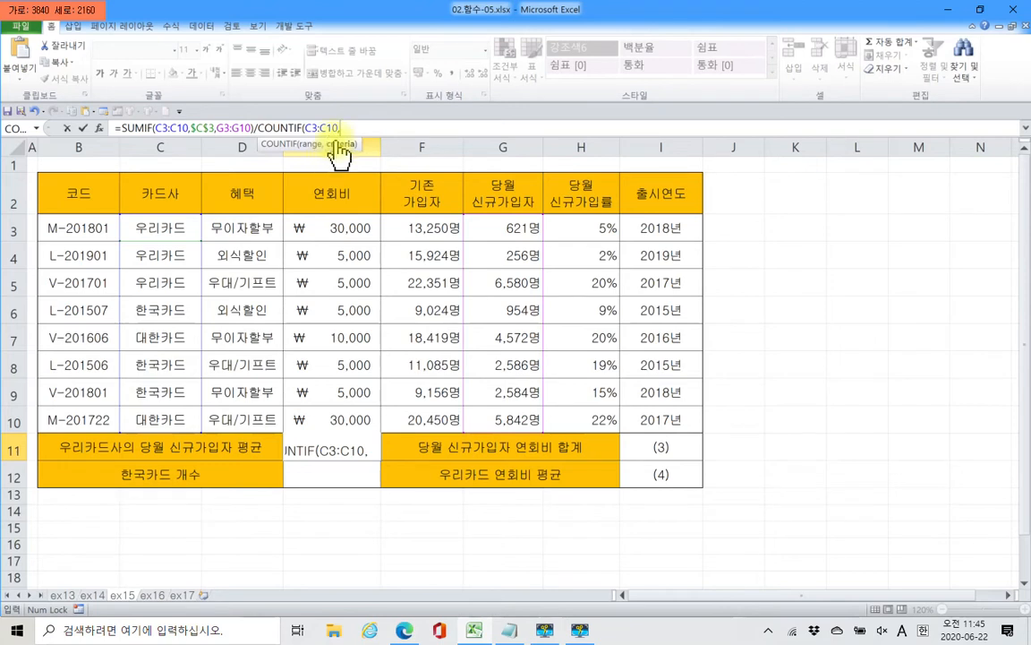
{"action": "left_click", "coordinate": [160, 230]}
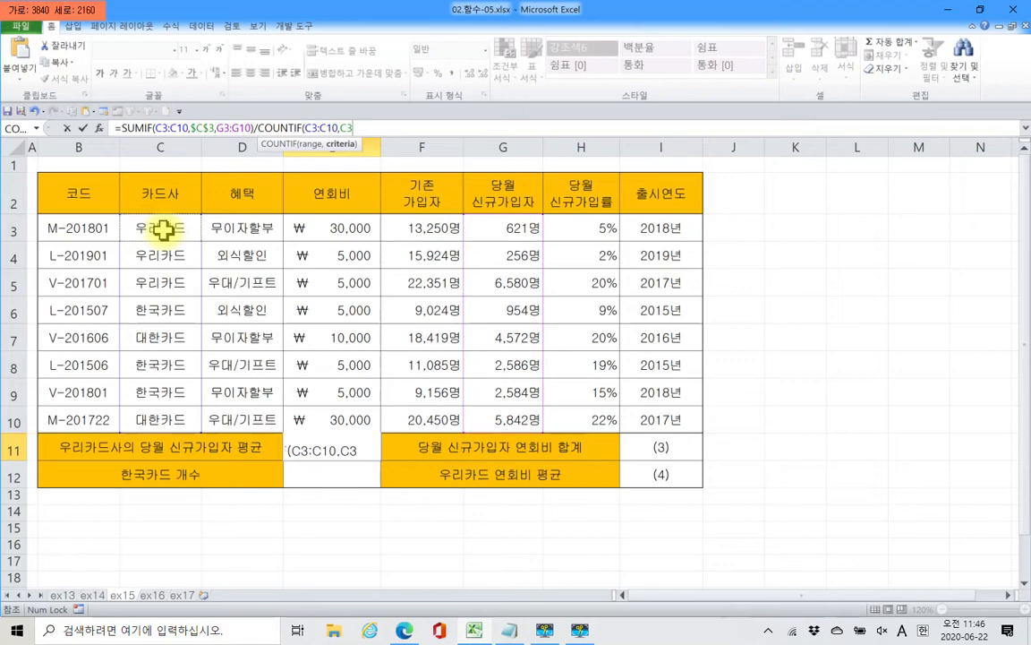
{"action": "type", "text": ")"}
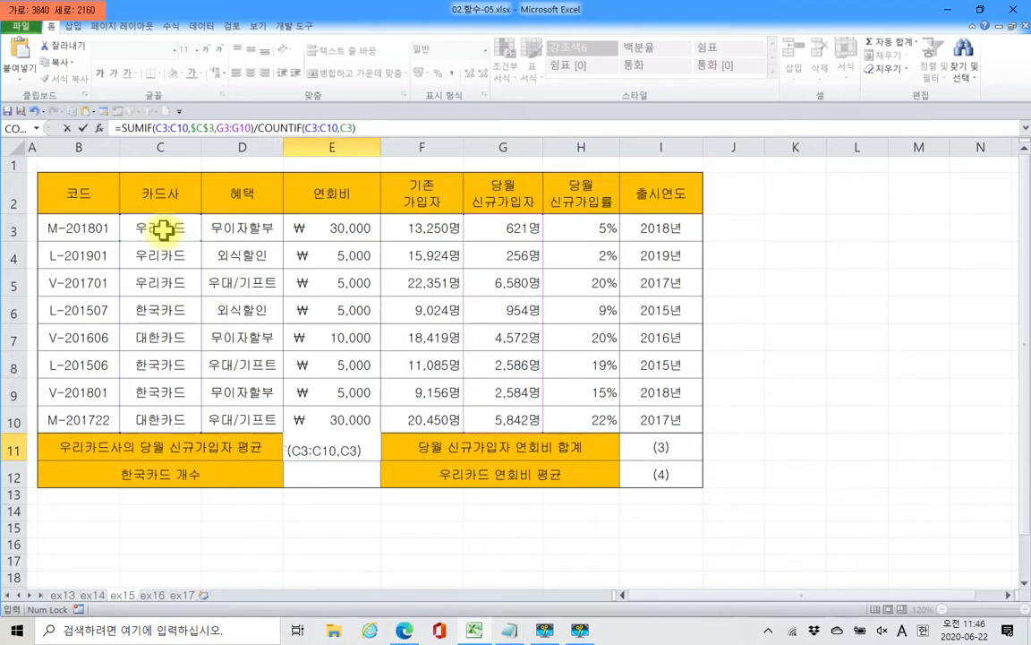
{"action": "left_click", "coordinate": [85, 129]}
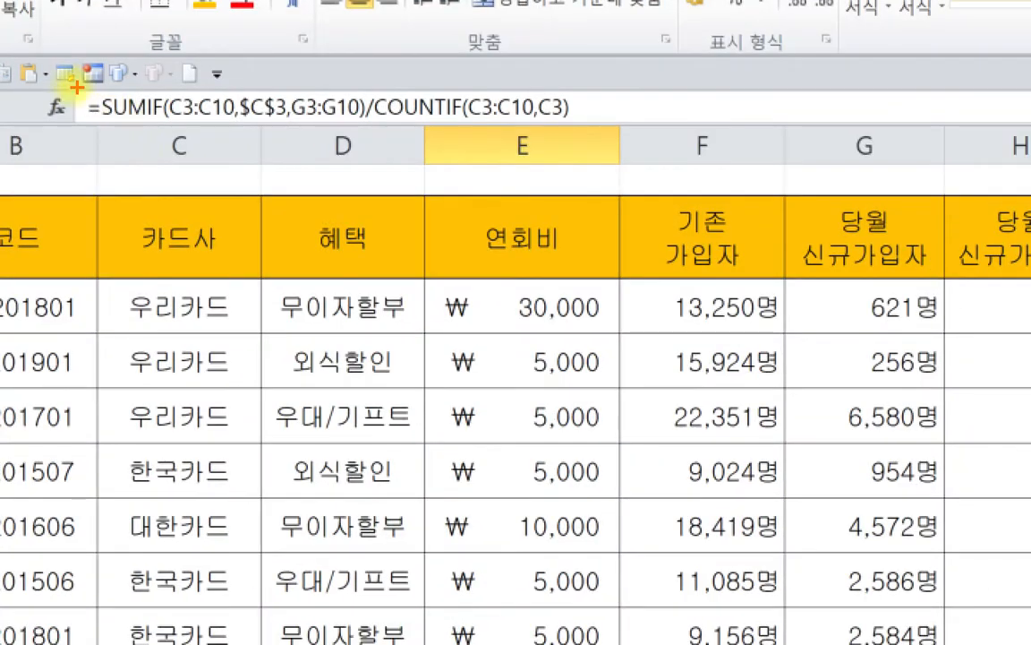
{"action": "left_click_drag", "start_coordinate": [71, 86], "coordinate": [661, 166]}
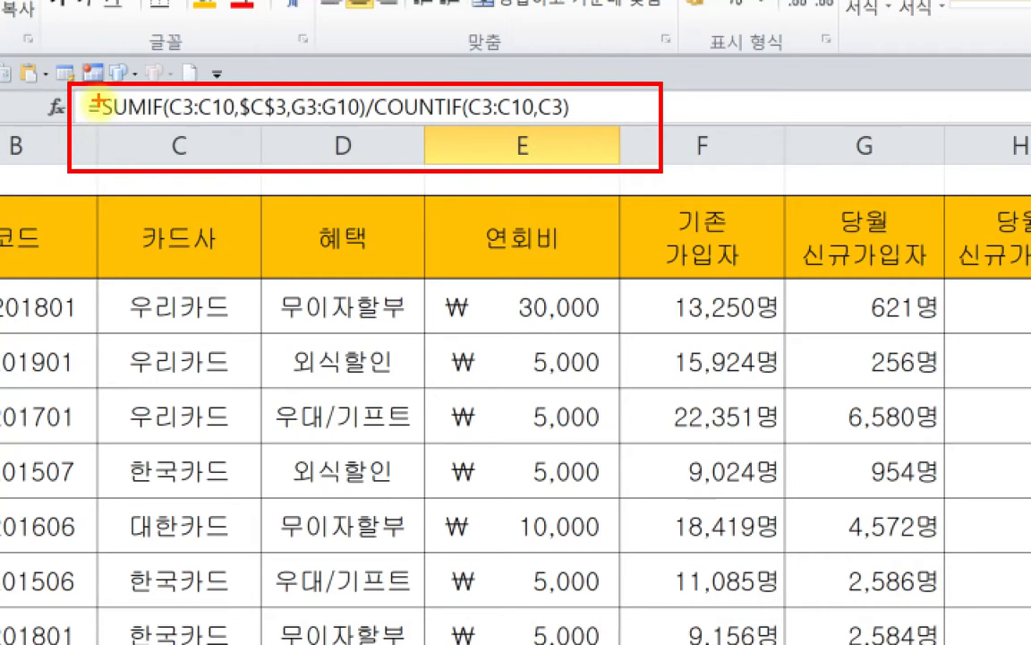
{"action": "mouse_move", "coordinate": [101, 119]}
{"action": "left_mouse_down"}
{"action": "mouse_move", "coordinate": [101, 165]}
{"action": "mouse_move", "coordinate": [130, 140]}
{"action": "left_mouse_up"}
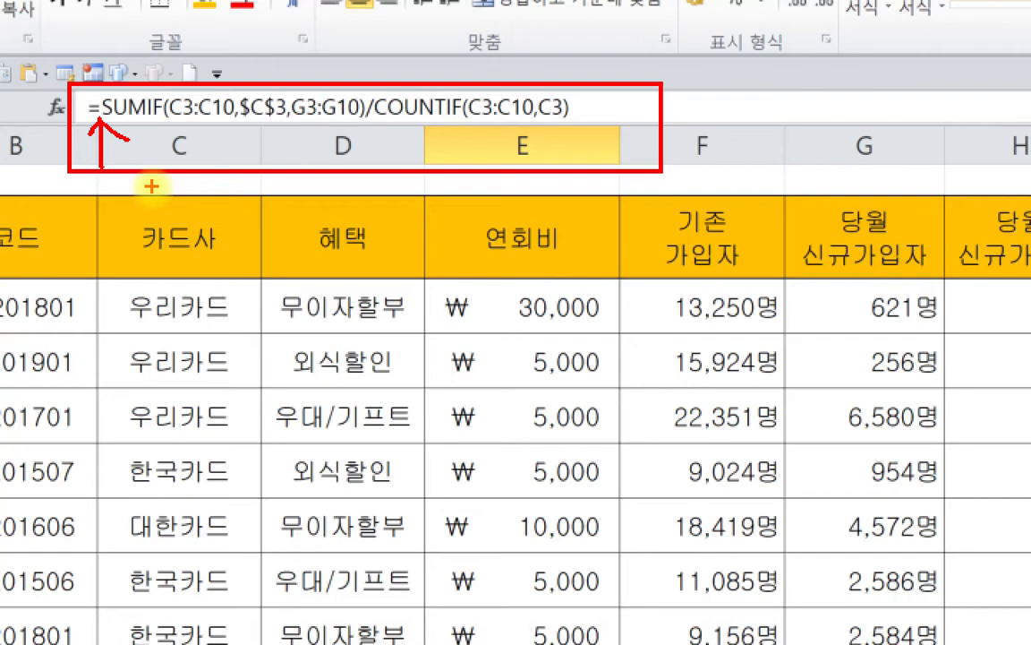
{"action": "key", "text": "Escape"}
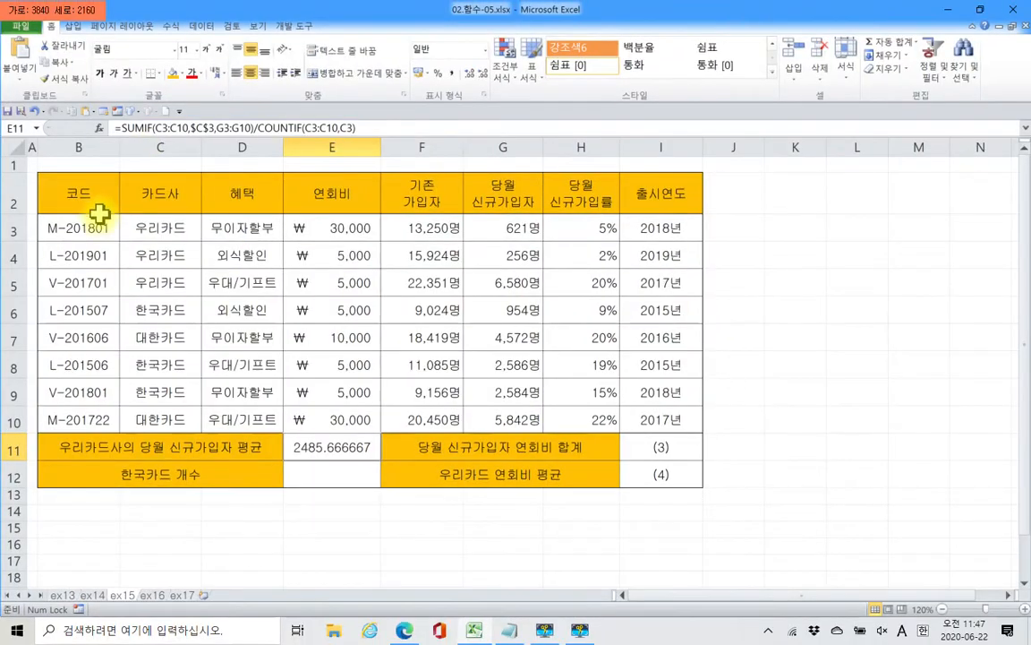
Step: Nest E11's SUMIF/COUNTIF expression as the number argument of a ROUND function and add the separator for num_digits
{"action": "left_click", "coordinate": [121, 126]}
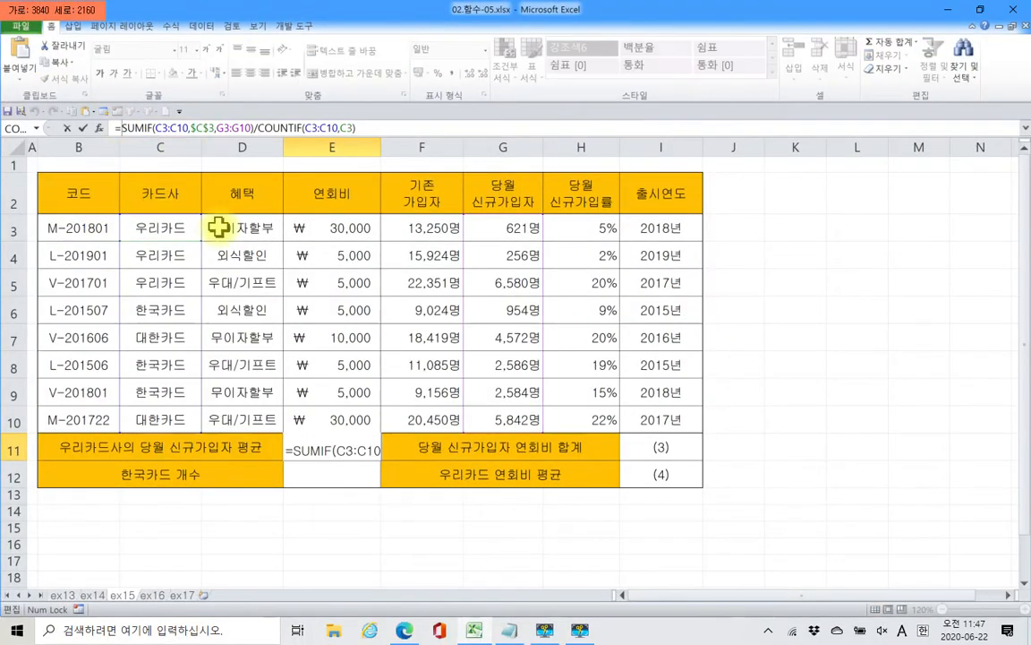
{"action": "type", "text": "rou"}
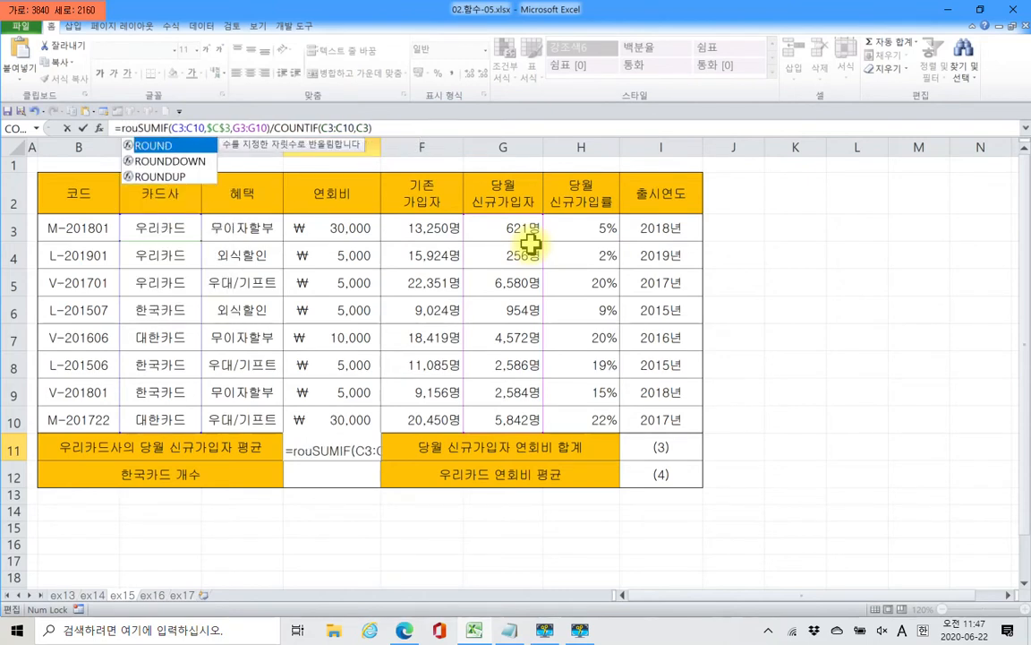
{"action": "double_click", "coordinate": [152, 146]}
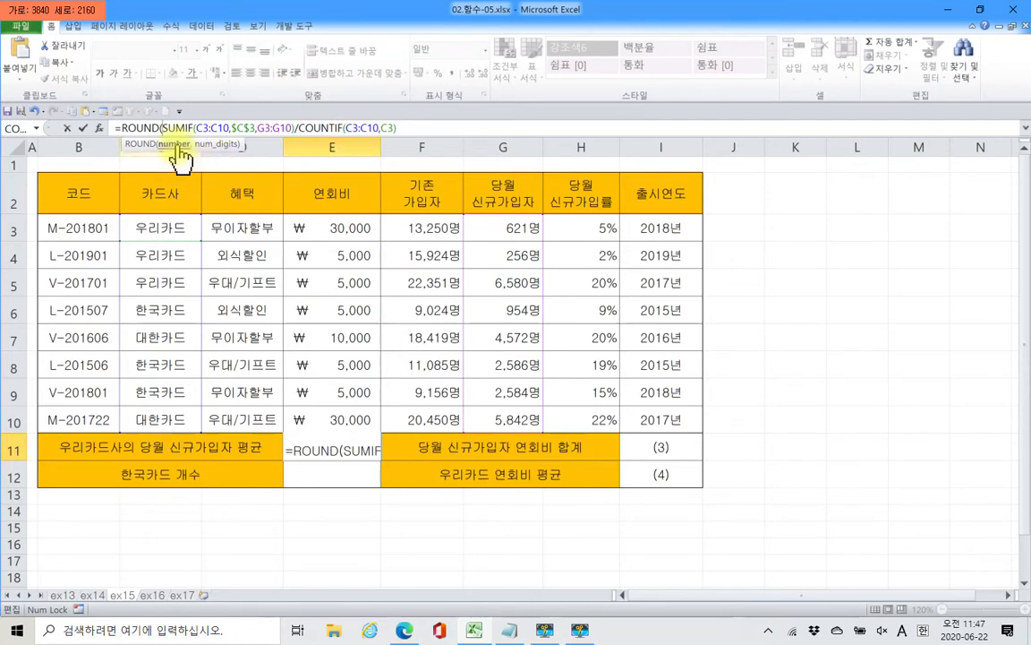
{"action": "left_click", "coordinate": [238, 128]}
{"action": "key", "text": "F4"}
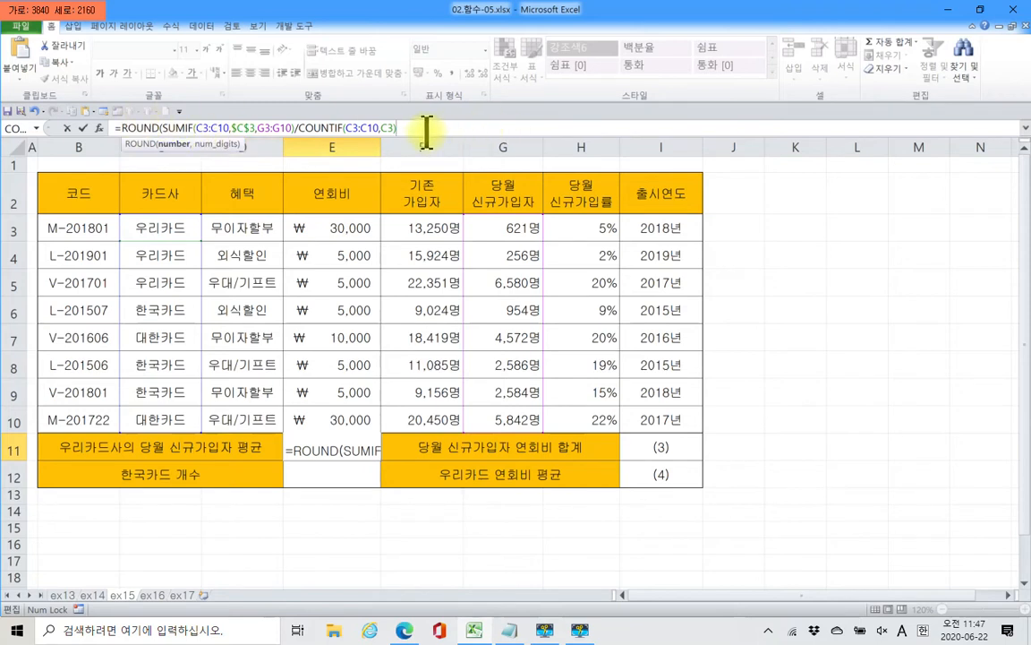
{"action": "type", "text": ","}
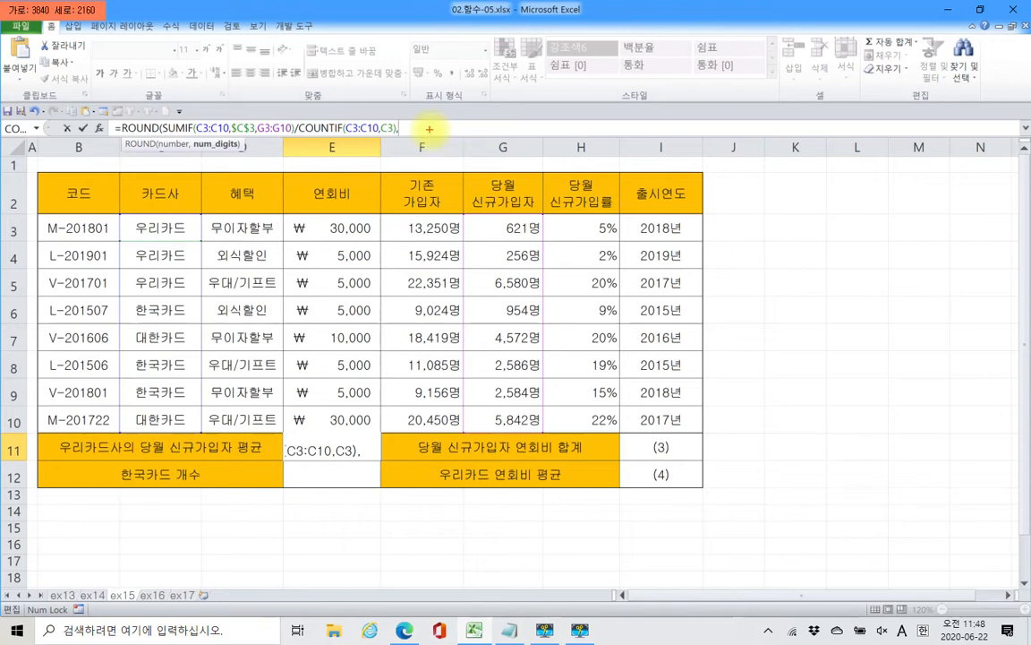
{"action": "mouse_move", "coordinate": [487, 285]}
{"action": "left_mouse_down"}
{"action": "mouse_move", "coordinate": [518, 340]}
{"action": "mouse_move", "coordinate": [498, 335]}
{"action": "left_mouse_up"}
{"action": "mouse_move", "coordinate": [599, 285]}
{"action": "left_mouse_down"}
{"action": "mouse_move", "coordinate": [568, 345]}
{"action": "mouse_move", "coordinate": [624, 282]}
{"action": "left_mouse_up"}
{"action": "mouse_move", "coordinate": [686, 271]}
{"action": "left_mouse_down"}
{"action": "mouse_move", "coordinate": [655, 318]}
{"action": "mouse_move", "coordinate": [725, 366]}
{"action": "left_mouse_up"}
{"action": "left_click_drag", "start_coordinate": [777, 342], "coordinate": [779, 347]}
{"action": "left_click_drag", "start_coordinate": [844, 291], "coordinate": [834, 343]}
{"action": "left_click_drag", "start_coordinate": [881, 298], "coordinate": [899, 343]}
{"action": "left_click_drag", "start_coordinate": [924, 290], "coordinate": [946, 349]}
{"action": "mouse_move", "coordinate": [992, 293]}
{"action": "left_mouse_down"}
{"action": "mouse_move", "coordinate": [1001, 339]}
{"action": "mouse_move", "coordinate": [1012, 337]}
{"action": "left_mouse_up"}
{"action": "left_click_drag", "start_coordinate": [1011, 304], "coordinate": [968, 379]}
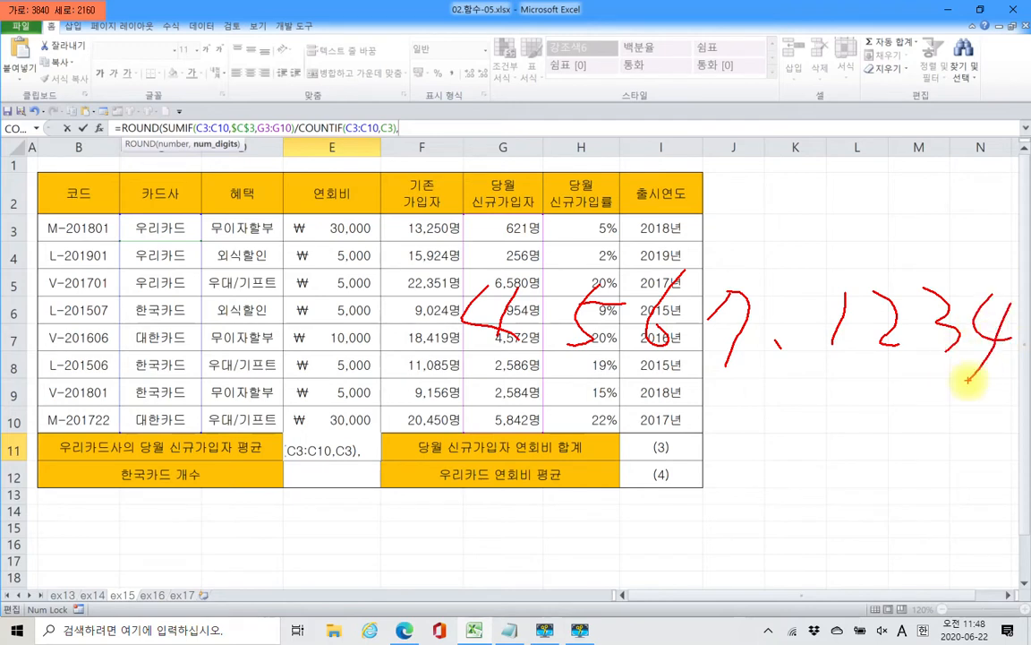
{"action": "key", "text": "b"}
{"action": "left_click_drag", "start_coordinate": [714, 463], "coordinate": [723, 397]}
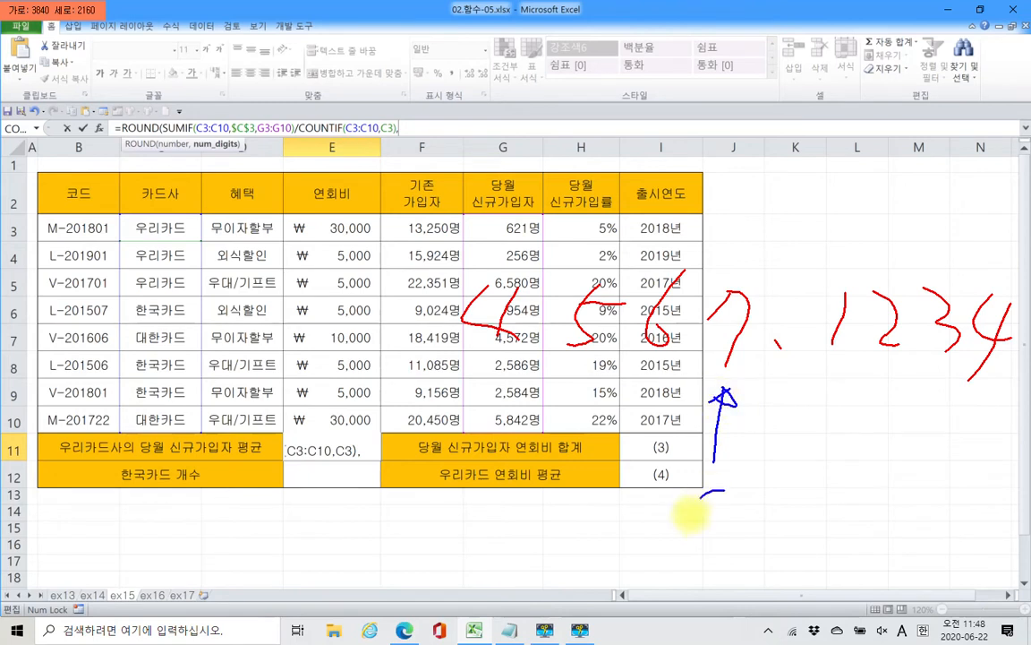
{"action": "left_click_drag", "start_coordinate": [724, 494], "coordinate": [721, 489]}
{"action": "mouse_move", "coordinate": [813, 476]}
{"action": "left_mouse_down"}
{"action": "mouse_move", "coordinate": [808, 401]}
{"action": "mouse_move", "coordinate": [842, 407]}
{"action": "left_mouse_up"}
{"action": "left_click_drag", "start_coordinate": [840, 514], "coordinate": [798, 546]}
{"action": "left_click_drag", "start_coordinate": [893, 377], "coordinate": [880, 472]}
{"action": "mouse_move", "coordinate": [891, 372]}
{"action": "left_mouse_down"}
{"action": "mouse_move", "coordinate": [869, 394]}
{"action": "mouse_move", "coordinate": [909, 391]}
{"action": "left_mouse_up"}
{"action": "mouse_move", "coordinate": [865, 512]}
{"action": "left_mouse_down"}
{"action": "mouse_move", "coordinate": [863, 535]}
{"action": "mouse_move", "coordinate": [902, 547]}
{"action": "left_mouse_up"}
{"action": "mouse_move", "coordinate": [940, 390]}
{"action": "left_mouse_down"}
{"action": "mouse_move", "coordinate": [929, 508]}
{"action": "mouse_move", "coordinate": [950, 396]}
{"action": "left_mouse_up"}
{"action": "left_click_drag", "start_coordinate": [920, 527], "coordinate": [933, 555]}
{"action": "left_click", "coordinate": [971, 541]}
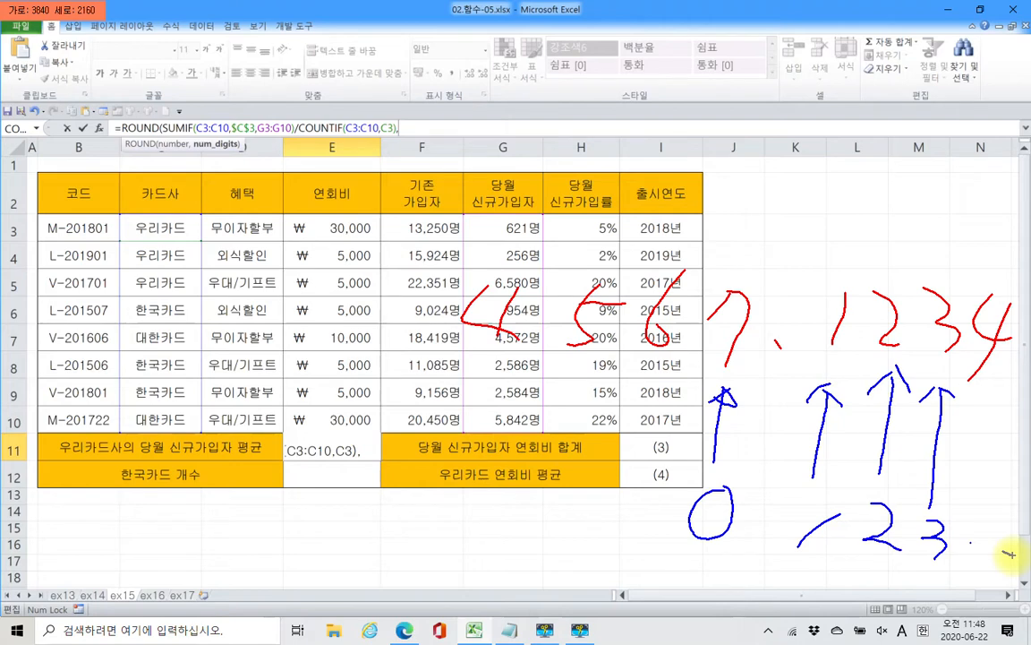
{"action": "left_click_drag", "start_coordinate": [636, 440], "coordinate": [652, 379]}
{"action": "left_click_drag", "start_coordinate": [589, 504], "coordinate": [622, 503]}
{"action": "left_click_drag", "start_coordinate": [645, 491], "coordinate": [641, 540]}
{"action": "mouse_move", "coordinate": [551, 434]}
{"action": "left_mouse_down"}
{"action": "mouse_move", "coordinate": [568, 374]}
{"action": "mouse_move", "coordinate": [580, 387]}
{"action": "left_mouse_up"}
{"action": "left_click_drag", "start_coordinate": [495, 508], "coordinate": [528, 507]}
{"action": "mouse_move", "coordinate": [537, 503]}
{"action": "left_mouse_down"}
{"action": "mouse_move", "coordinate": [542, 533]}
{"action": "mouse_move", "coordinate": [561, 538]}
{"action": "left_mouse_up"}
{"action": "mouse_move", "coordinate": [456, 492]}
{"action": "left_mouse_down"}
{"action": "mouse_move", "coordinate": [465, 365]}
{"action": "mouse_move", "coordinate": [479, 374]}
{"action": "left_mouse_up"}
{"action": "left_click_drag", "start_coordinate": [375, 500], "coordinate": [426, 504]}
{"action": "mouse_move", "coordinate": [435, 499]}
{"action": "left_mouse_down"}
{"action": "mouse_move", "coordinate": [453, 497]}
{"action": "mouse_move", "coordinate": [427, 541]}
{"action": "left_mouse_up"}
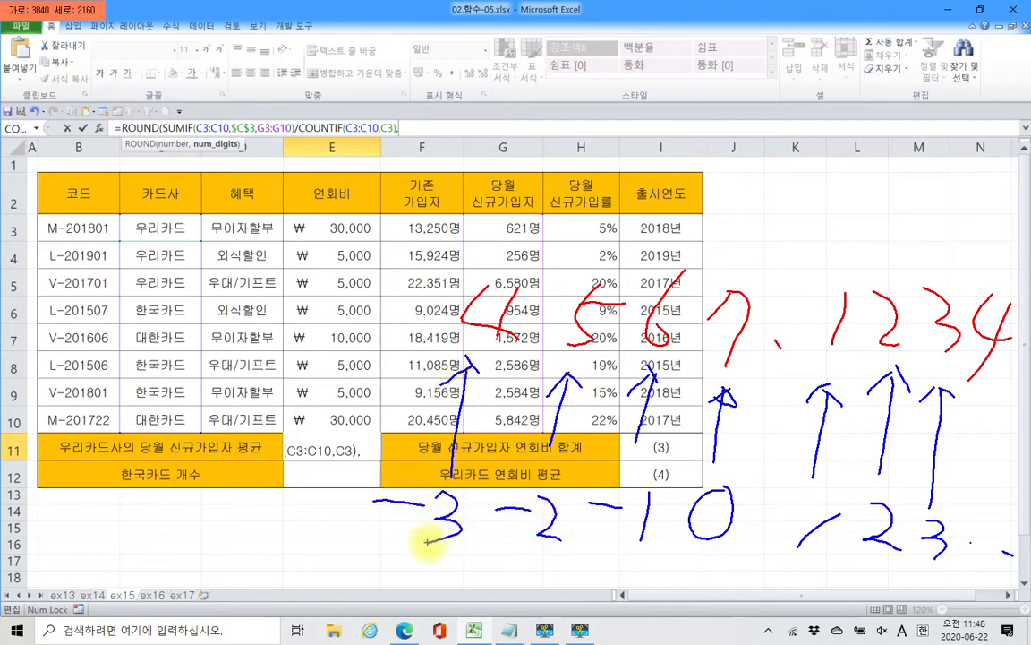
{"action": "left_click_drag", "start_coordinate": [309, 500], "coordinate": [311, 513]}
{"action": "mouse_move", "coordinate": [256, 514]}
{"action": "left_mouse_down"}
{"action": "mouse_move", "coordinate": [258, 526]}
{"action": "mouse_move", "coordinate": [218, 525]}
{"action": "left_mouse_up"}
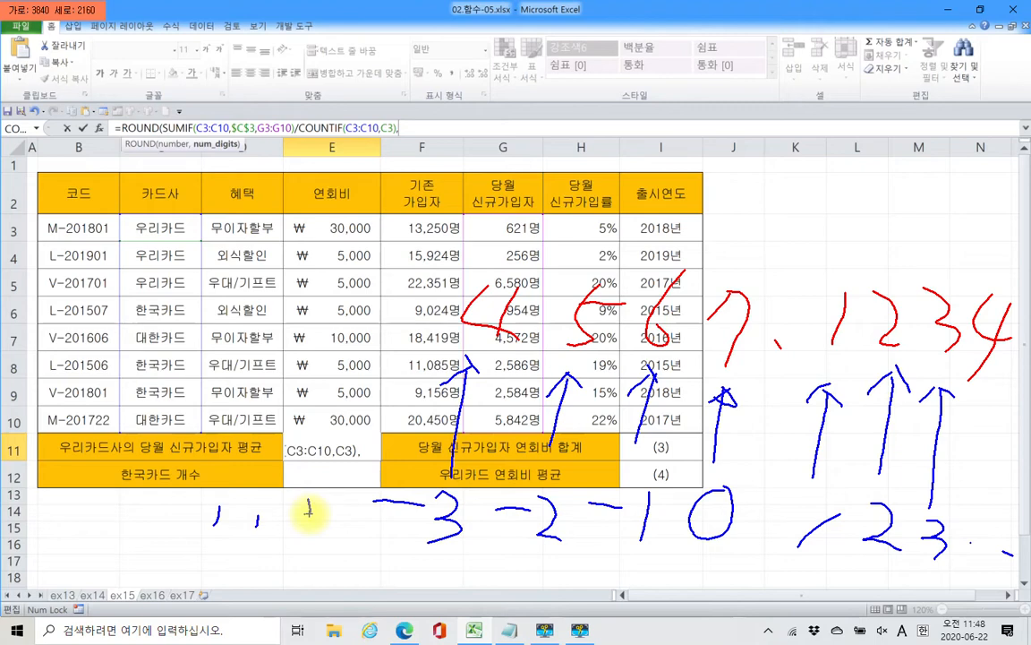
{"action": "mouse_move", "coordinate": [228, 121]}
{"action": "left_mouse_down"}
{"action": "mouse_move", "coordinate": [249, 173]}
{"action": "mouse_move", "coordinate": [183, 412]}
{"action": "mouse_move", "coordinate": [305, 490]}
{"action": "mouse_move", "coordinate": [331, 488]}
{"action": "mouse_move", "coordinate": [349, 517]}
{"action": "mouse_move", "coordinate": [537, 467]}
{"action": "mouse_move", "coordinate": [1020, 506]}
{"action": "mouse_move", "coordinate": [717, 577]}
{"action": "mouse_move", "coordinate": [375, 547]}
{"action": "left_mouse_up"}
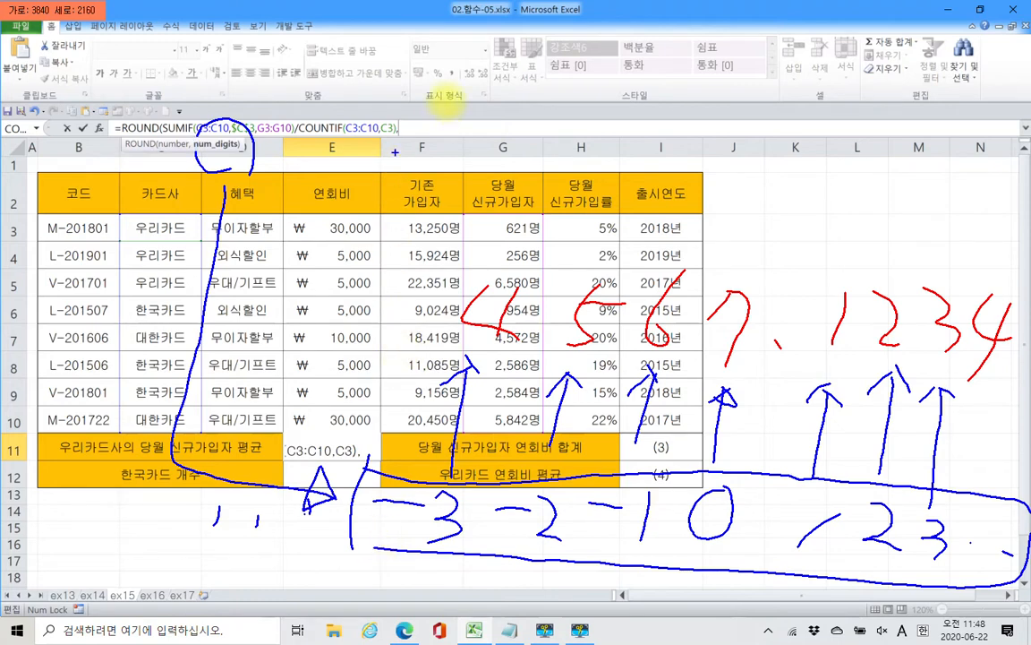
{"action": "key", "text": "Escape"}
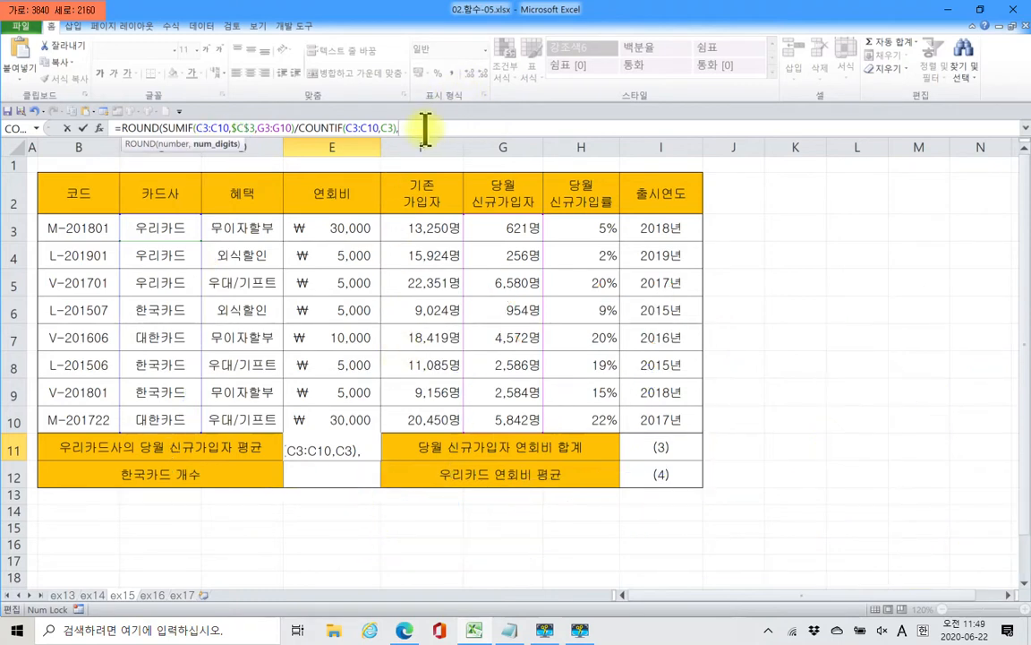
Step: Set the ROUND function's num_digits in E11 to 0 and enter the formula
{"action": "type", "text": "0)"}
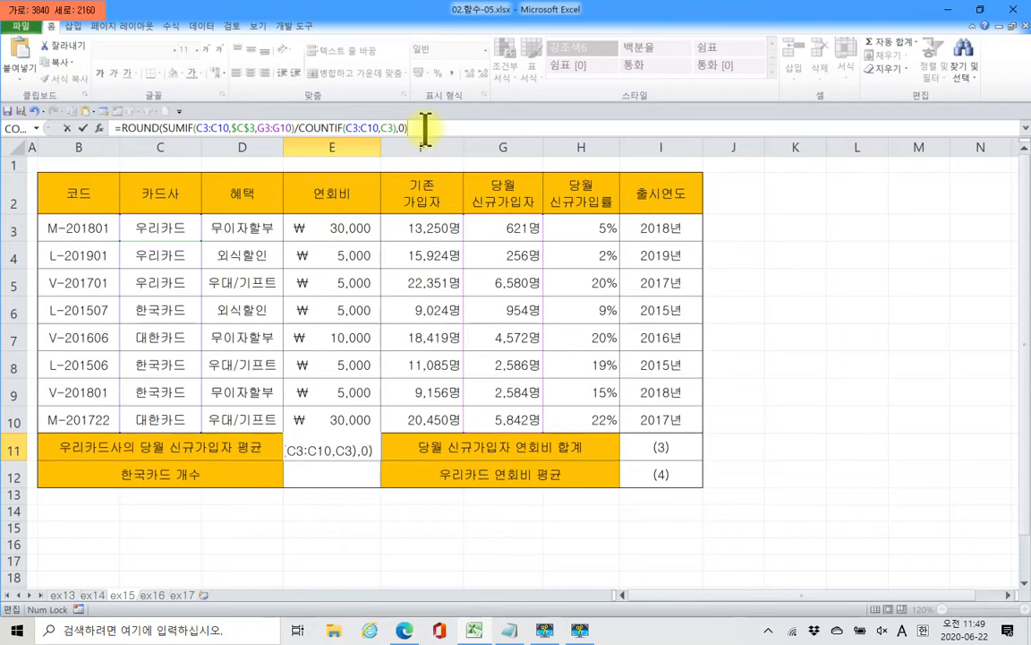
{"action": "left_click", "coordinate": [81, 129]}
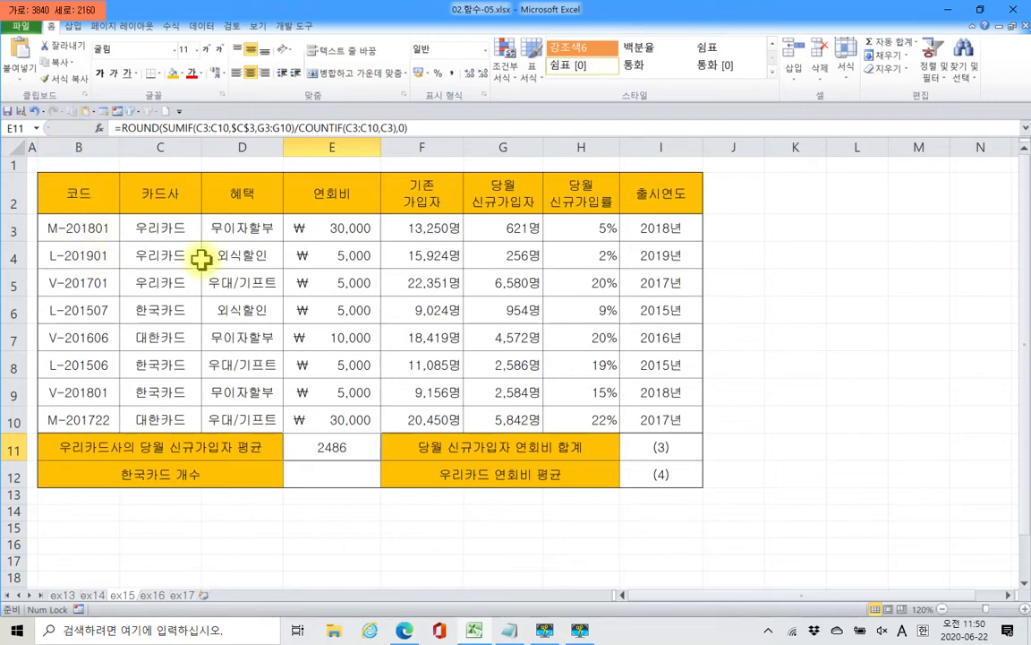
Step: Look up which cell the defined name 카드사 refers to, and return to E12
{"action": "left_click", "coordinate": [332, 481]}
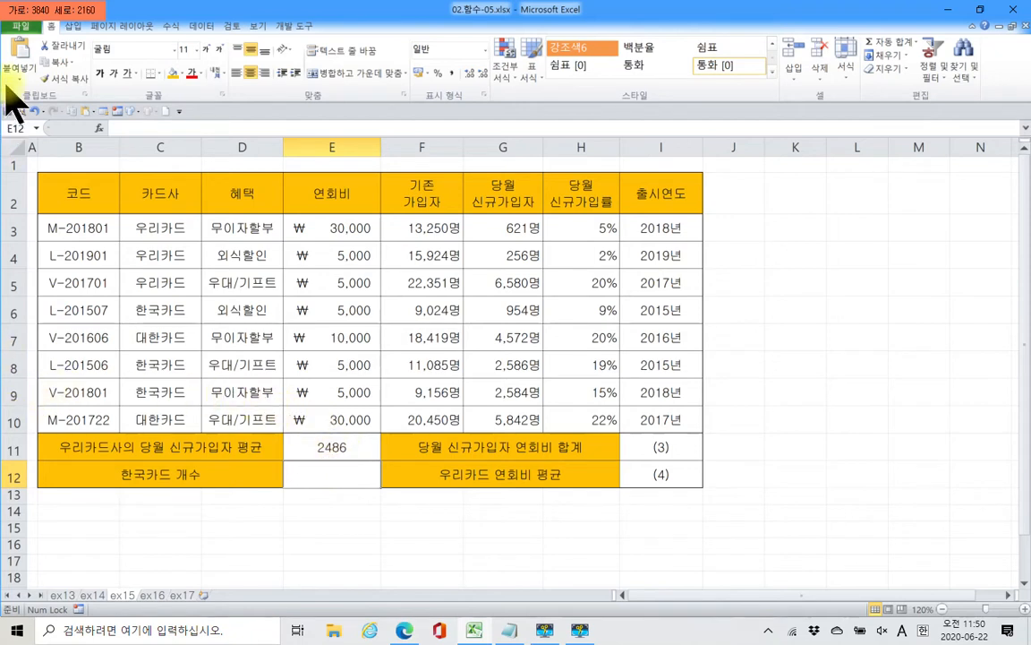
{"action": "left_click", "coordinate": [37, 128]}
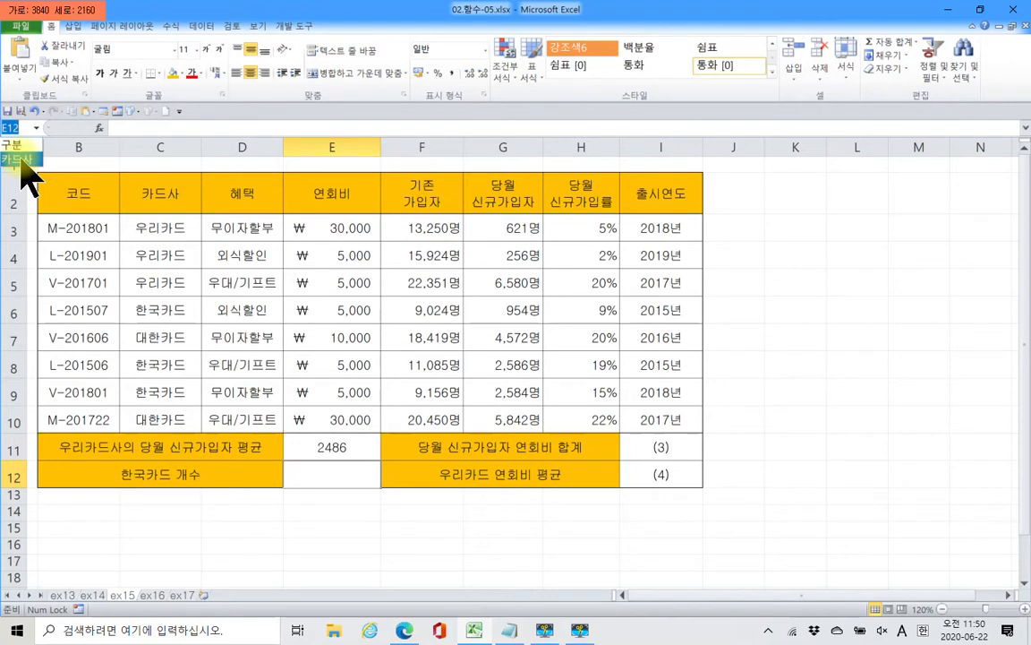
{"action": "left_click", "coordinate": [19, 161]}
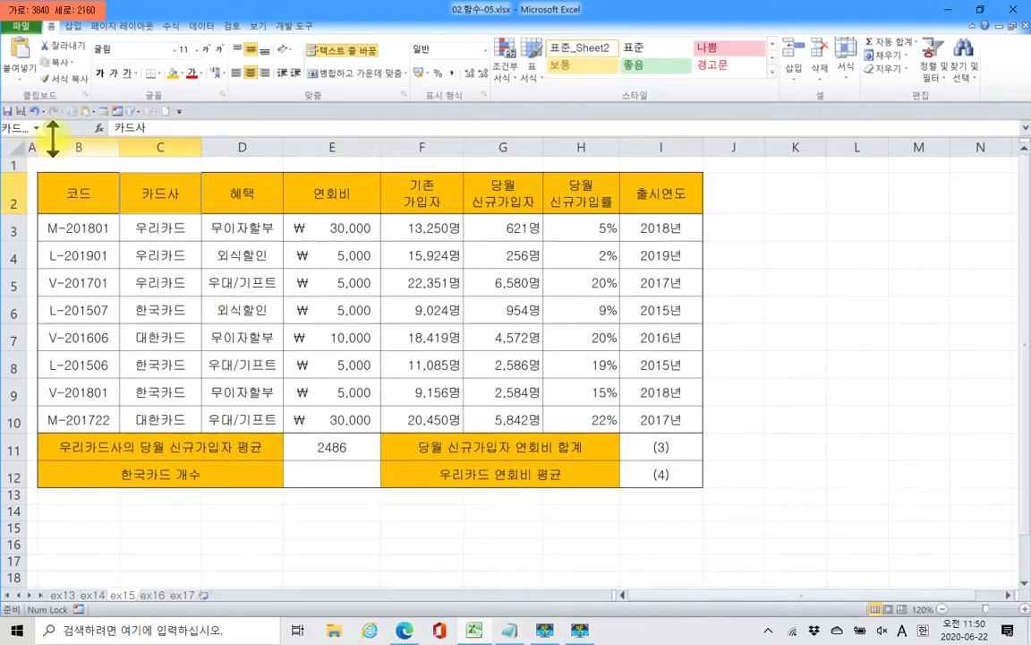
{"action": "left_click", "coordinate": [359, 475]}
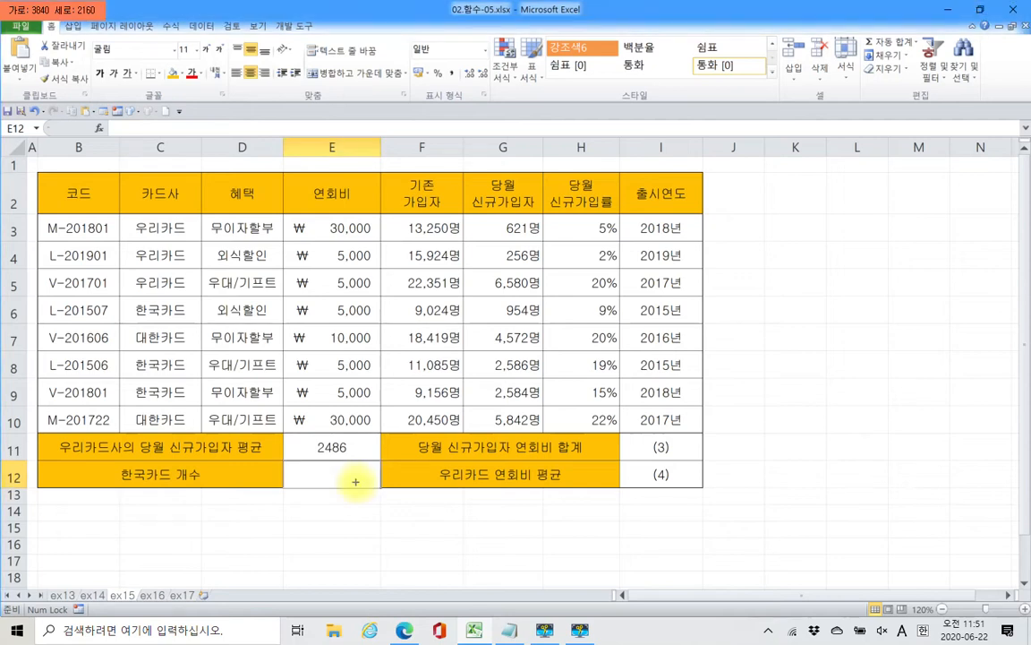
{"action": "mouse_move", "coordinate": [121, 398]}
{"action": "left_mouse_down"}
{"action": "mouse_move", "coordinate": [100, 295]}
{"action": "mouse_move", "coordinate": [157, 193]}
{"action": "mouse_move", "coordinate": [207, 332]}
{"action": "mouse_move", "coordinate": [161, 431]}
{"action": "left_mouse_up"}
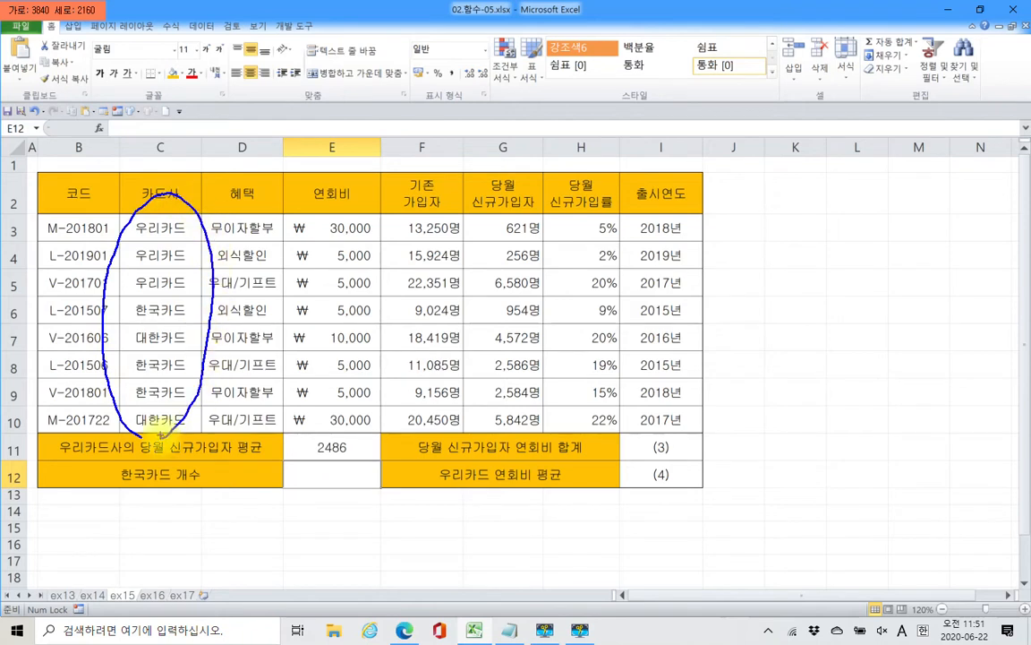
{"action": "mouse_move", "coordinate": [294, 273]}
{"action": "left_mouse_down"}
{"action": "mouse_move", "coordinate": [309, 317]}
{"action": "mouse_move", "coordinate": [330, 287]}
{"action": "left_mouse_up"}
{"action": "left_click_drag", "start_coordinate": [373, 244], "coordinate": [368, 342]}
{"action": "left_click_drag", "start_coordinate": [366, 307], "coordinate": [393, 302]}
{"action": "mouse_move", "coordinate": [439, 256]}
{"action": "left_mouse_down"}
{"action": "mouse_move", "coordinate": [406, 284]}
{"action": "mouse_move", "coordinate": [460, 287]}
{"action": "left_mouse_up"}
{"action": "left_click_drag", "start_coordinate": [402, 327], "coordinate": [458, 326]}
{"action": "left_click_drag", "start_coordinate": [511, 271], "coordinate": [466, 335]}
{"action": "left_click_drag", "start_coordinate": [476, 300], "coordinate": [505, 328]}
{"action": "left_click_drag", "start_coordinate": [533, 235], "coordinate": [528, 363]}
{"action": "left_click_drag", "start_coordinate": [531, 311], "coordinate": [563, 311]}
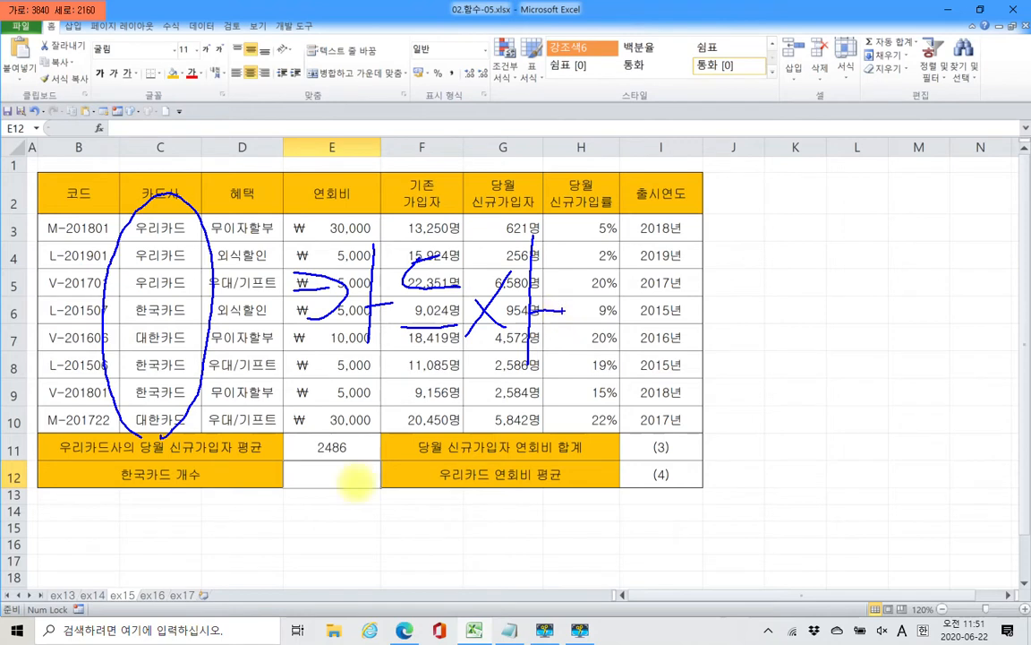
{"action": "key", "text": "Escape"}
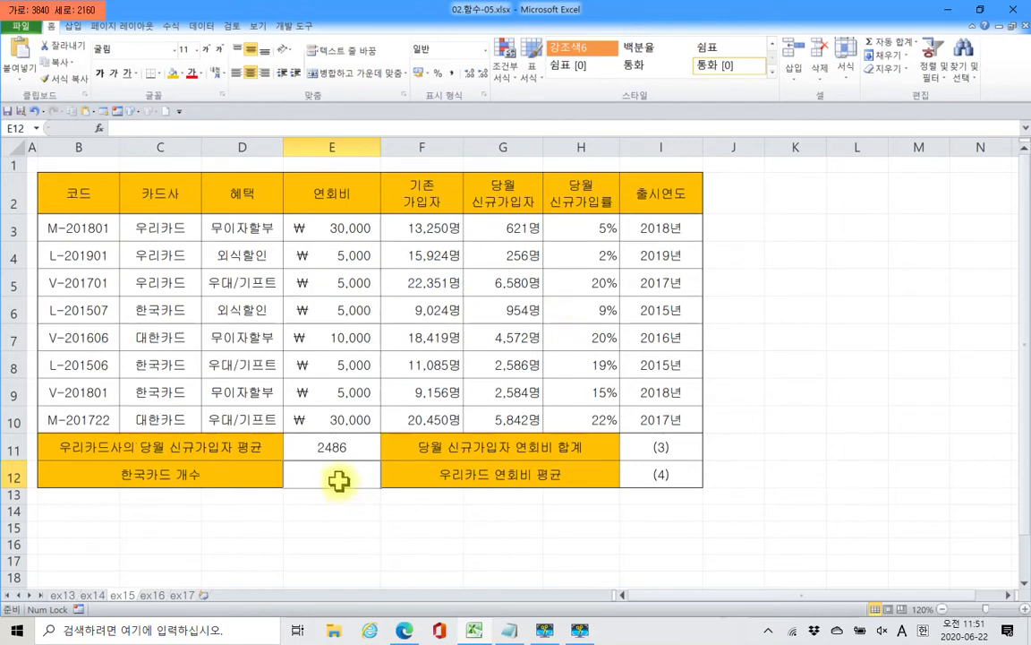
Step: Start a COUNTIF function in cell E12 for the 한국카드 count
{"action": "left_click", "coordinate": [121, 128]}
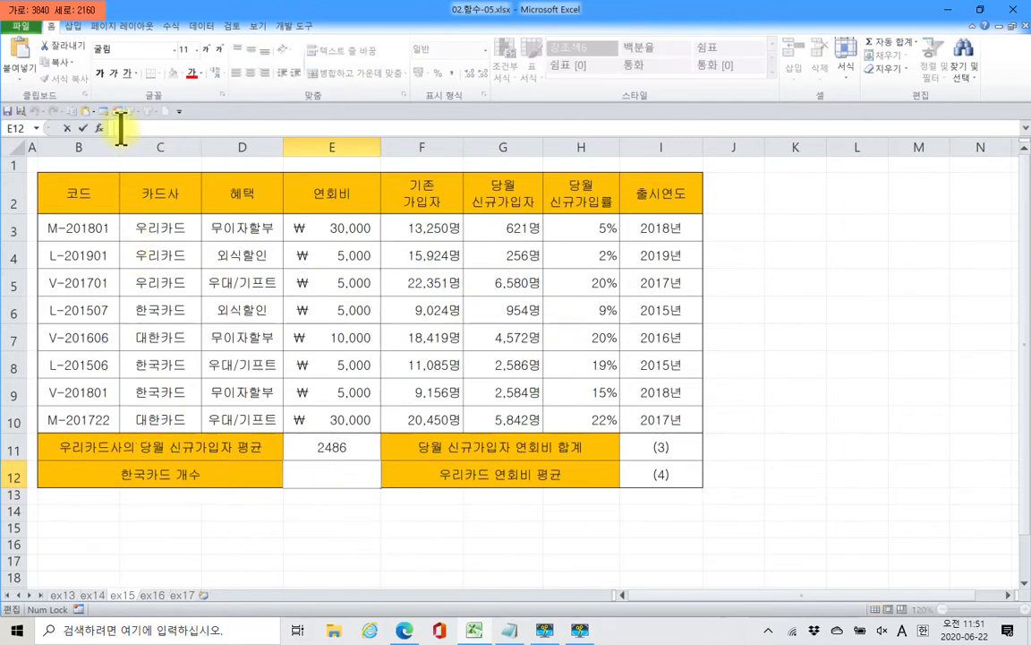
{"action": "type", "text": "="}
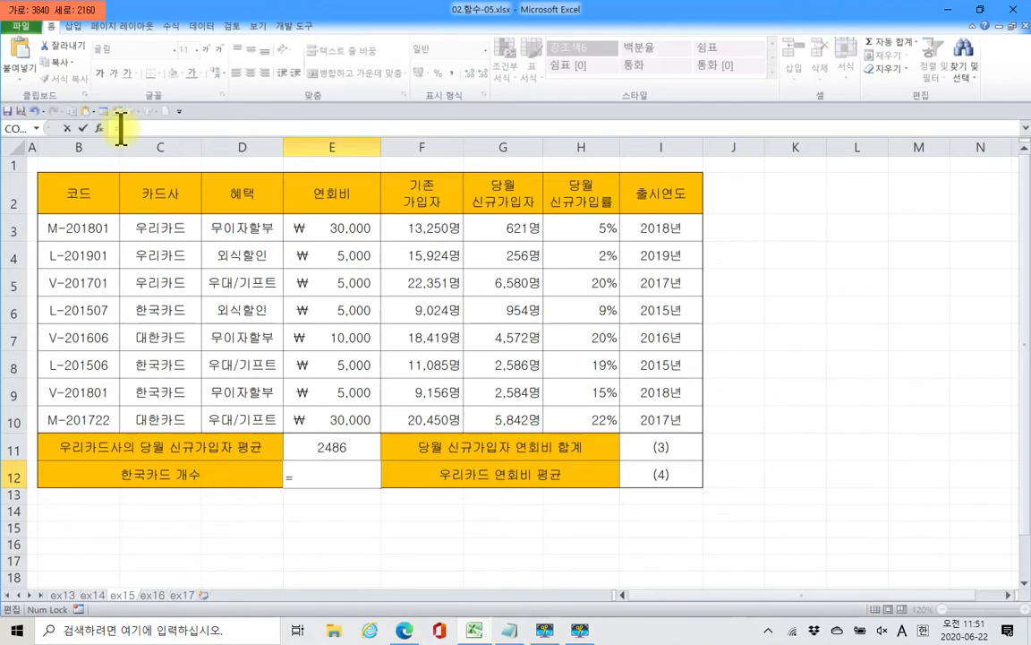
{"action": "type", "text": "c"}
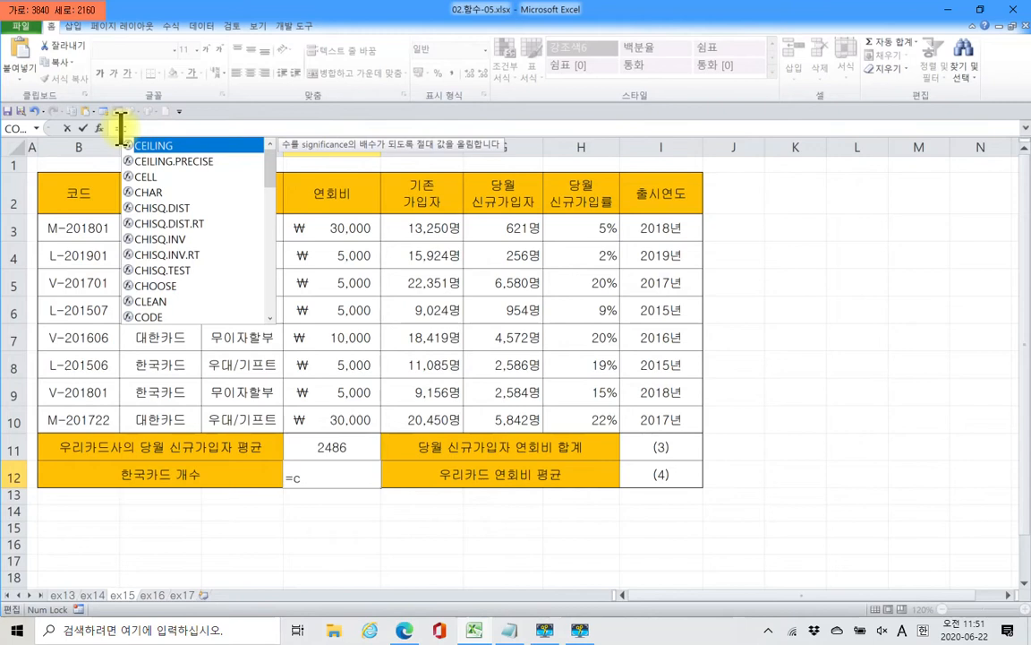
{"action": "type", "text": "ou"}
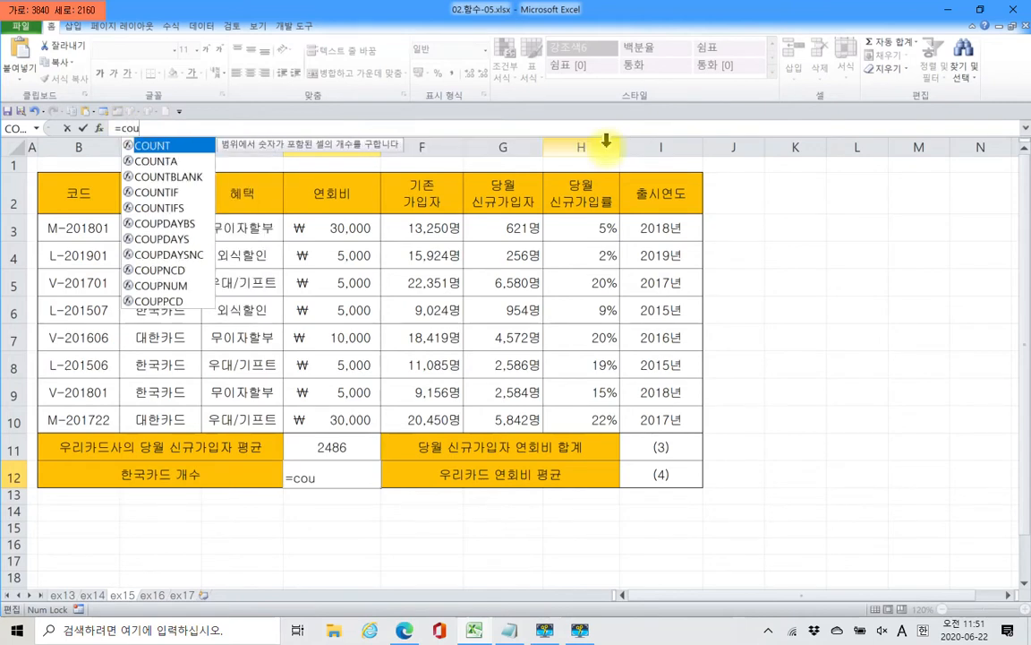
{"action": "double_click", "coordinate": [170, 194]}
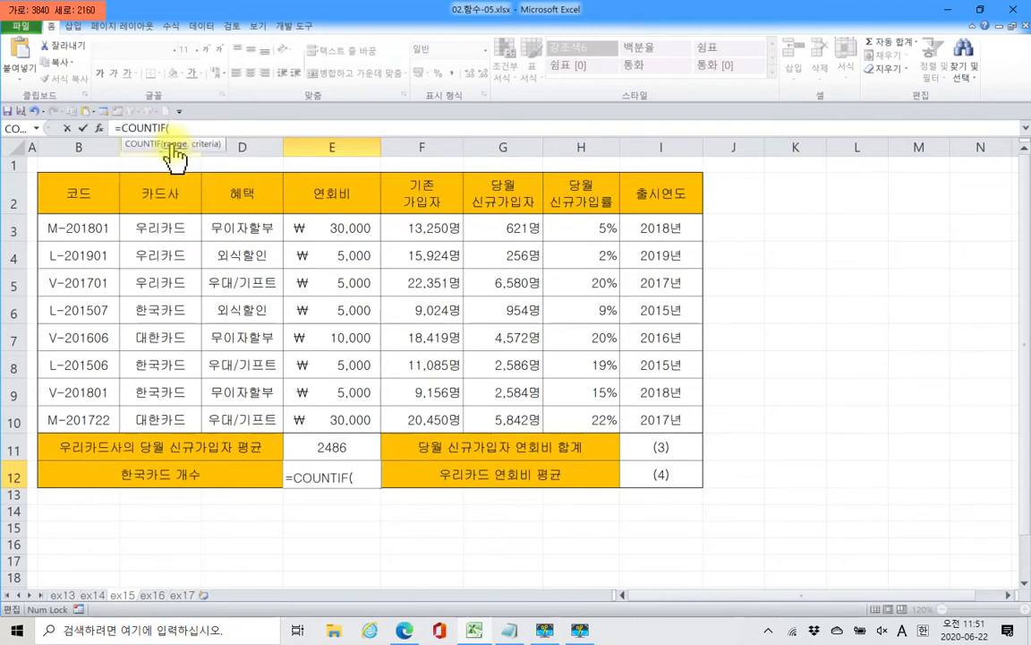
Step: Use the defined name 카드사 as the range argument of E12's COUNTIF and add the separator for the criteria
{"action": "type", "text": "zkem"}
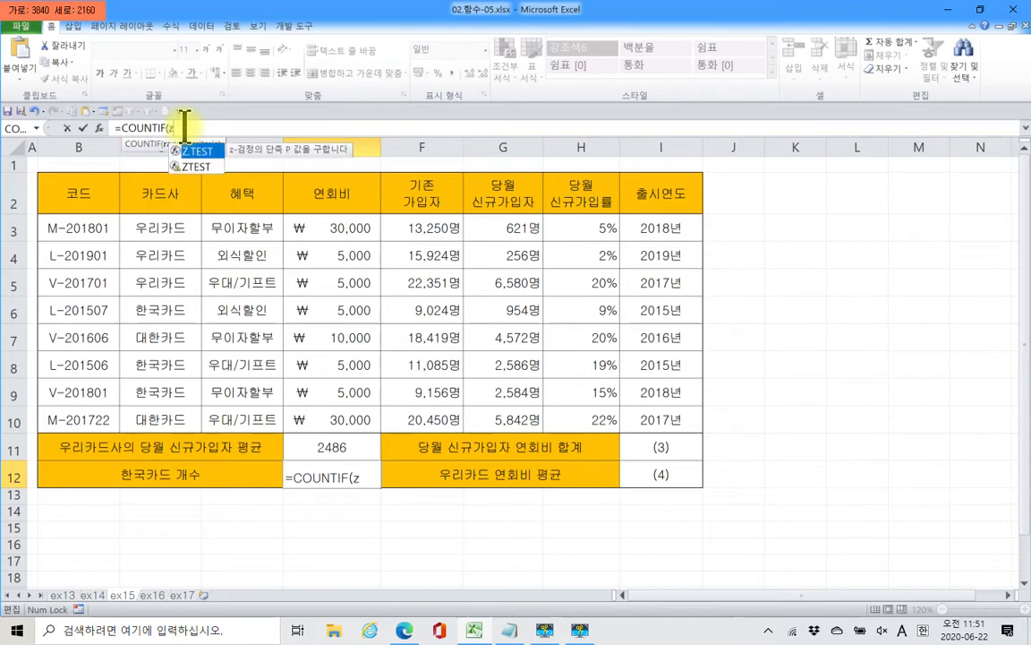
{"action": "key", "text": "BackSpace"}
{"action": "key", "text": "BackSpace"}
{"action": "key", "text": "BackSpace"}
{"action": "key", "text": "BackSpace"}
{"action": "key", "text": "Hangul"}
{"action": "type", "text": "카드사"}
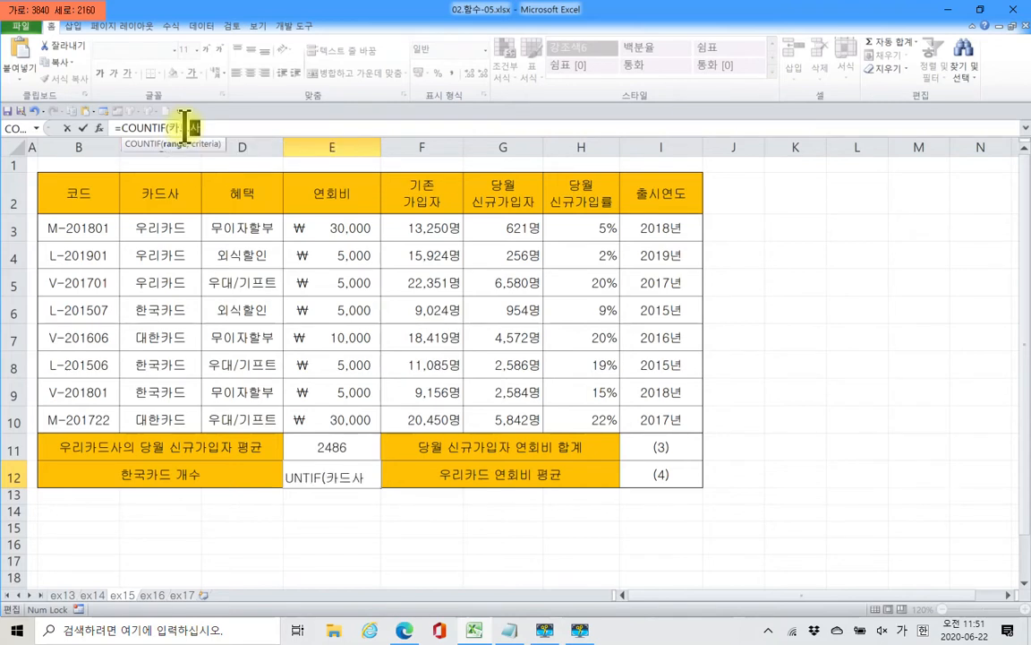
{"action": "type", "text": ","}
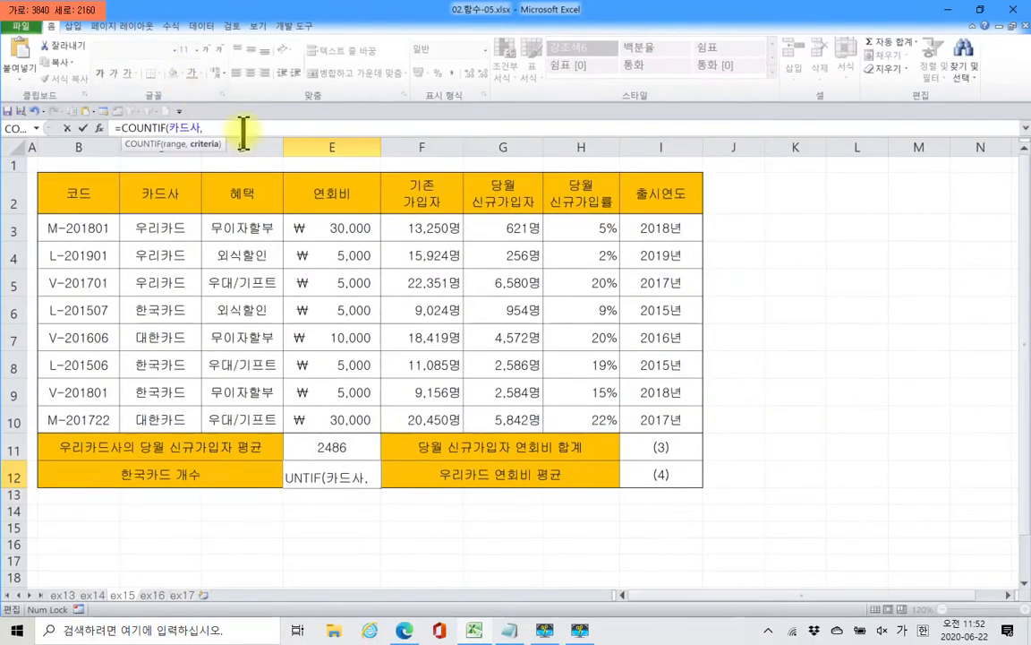
Step: Complete E12's COUNTIF with the criteria "한국카드", close the parenthesis and enter the formula
{"action": "type", "text": "\"한국칸그"}
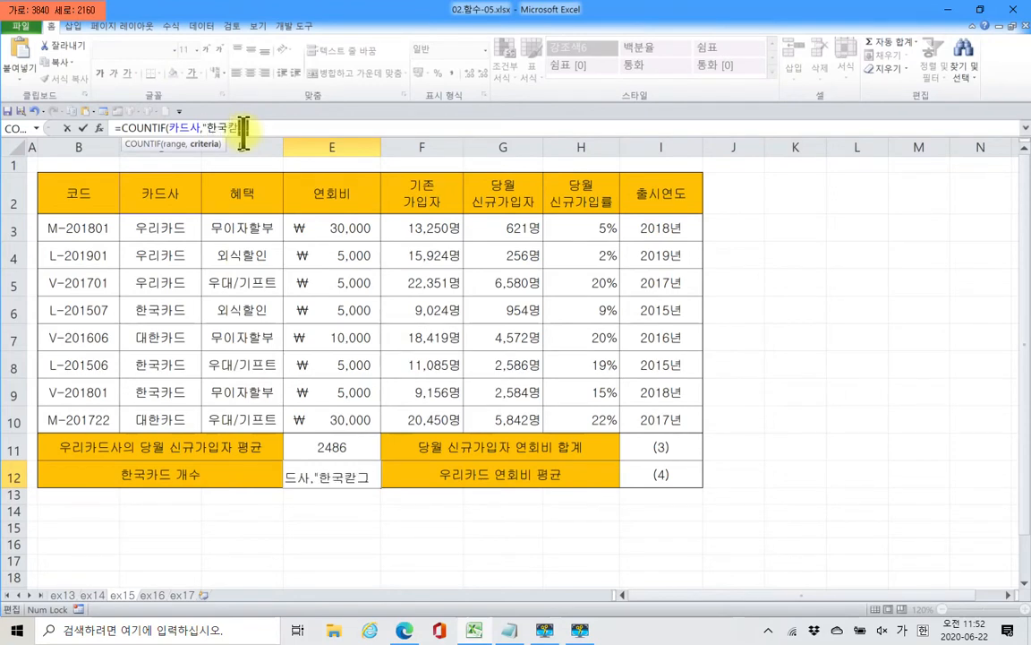
{"action": "type", "text": "\""}
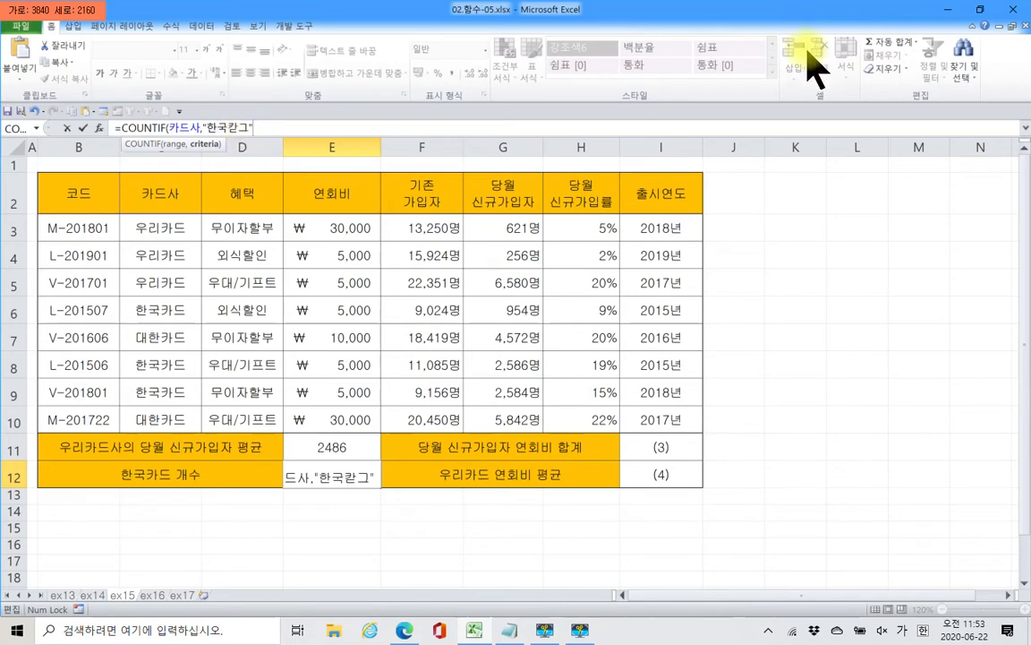
{"action": "key", "text": "BackSpace"}
{"action": "key", "text": "BackSpace"}
{"action": "type", "text": "카드\")"}
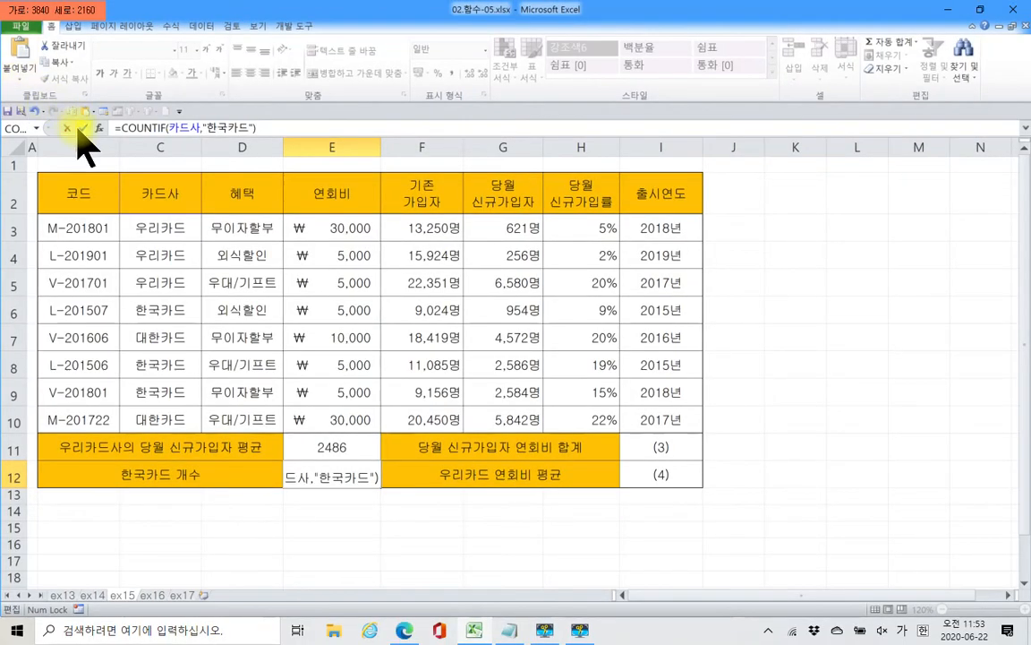
{"action": "left_click", "coordinate": [133, 133]}
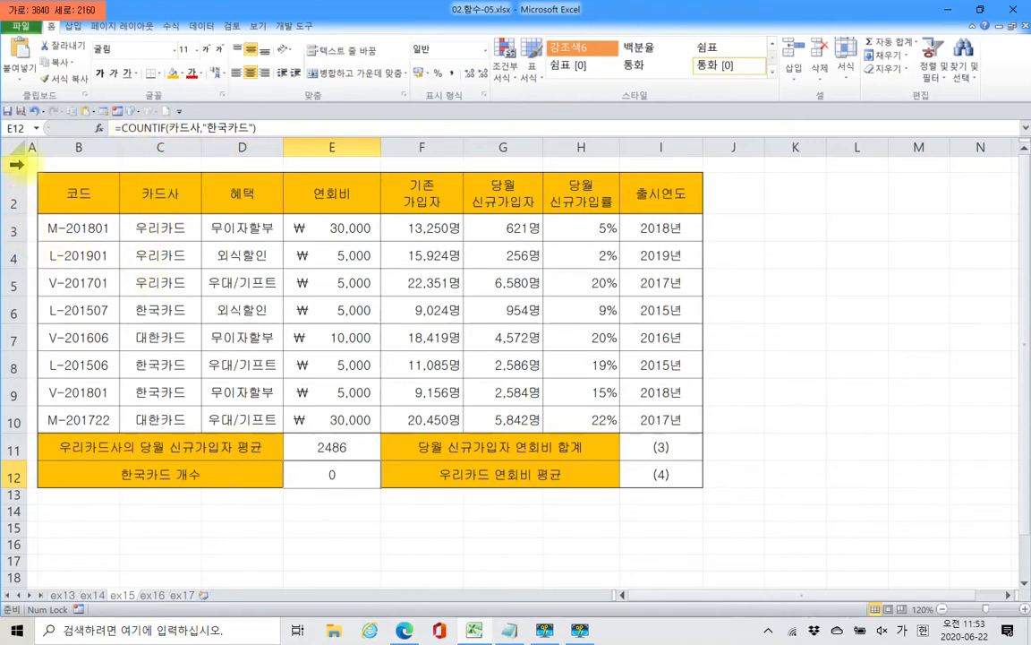
Step: Jump to the cells behind the defined names 카드사 and 구분 to check where each one refers
{"action": "left_click", "coordinate": [36, 129]}
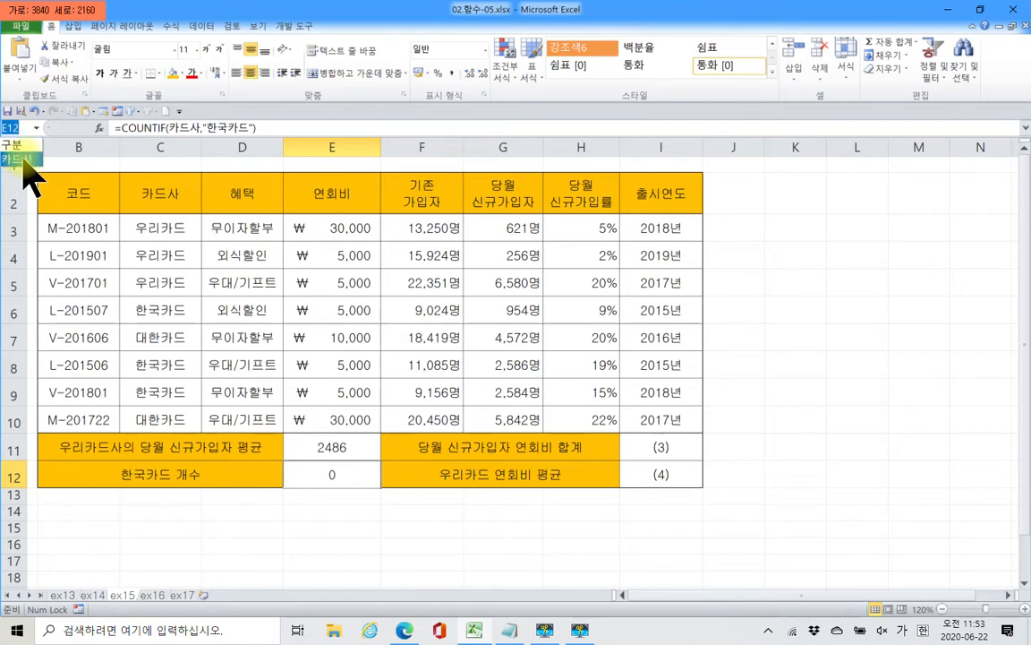
{"action": "left_click", "coordinate": [18, 160]}
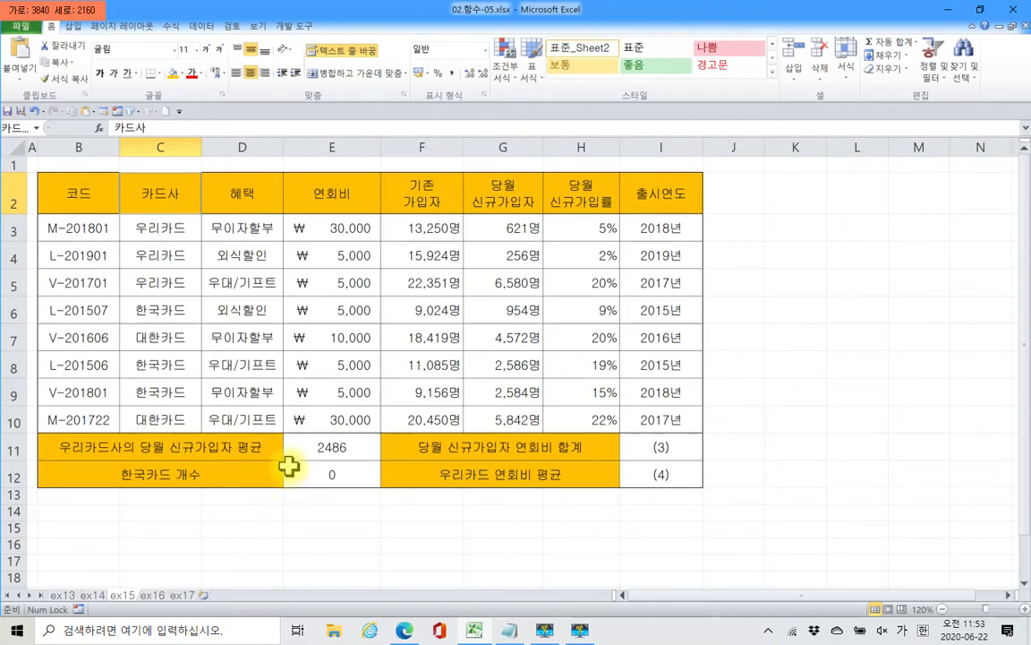
{"action": "left_click", "coordinate": [36, 128]}
{"action": "left_click", "coordinate": [26, 153]}
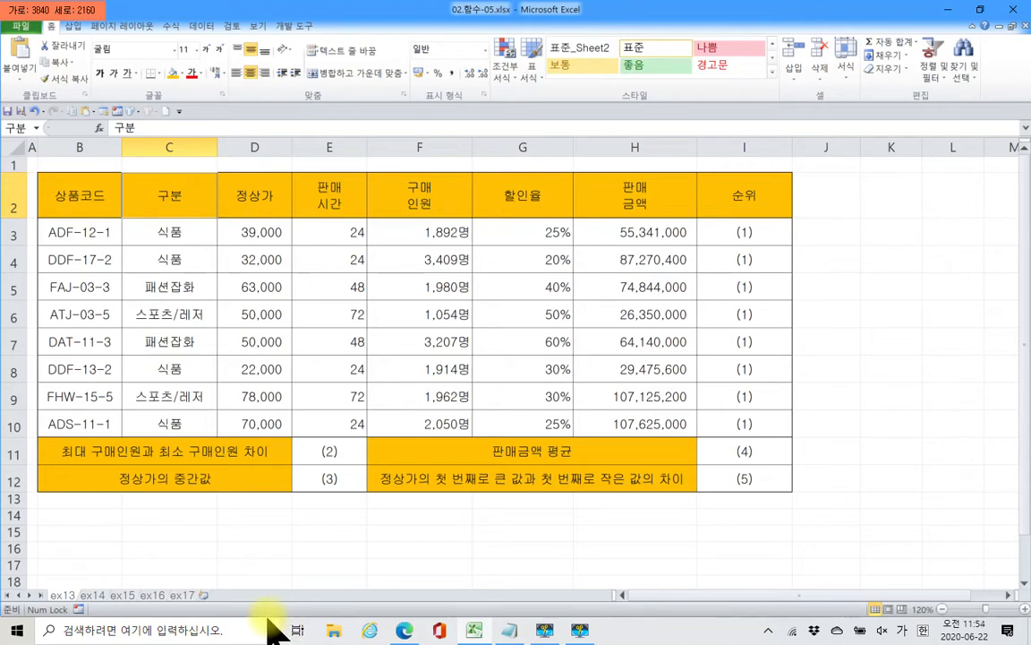
{"action": "left_click", "coordinate": [35, 128]}
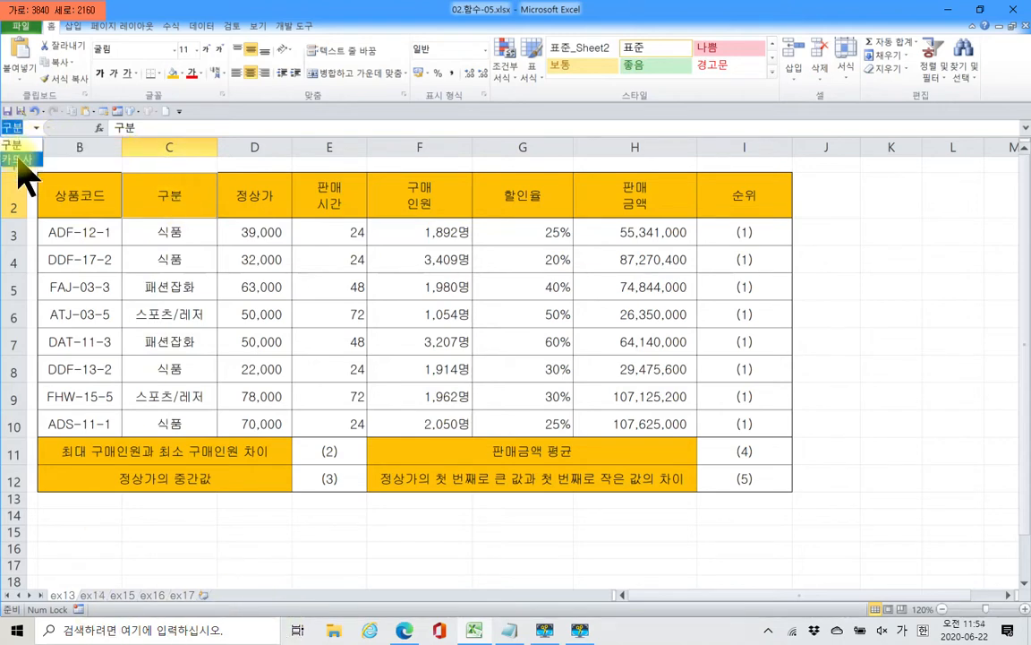
{"action": "left_click", "coordinate": [18, 161]}
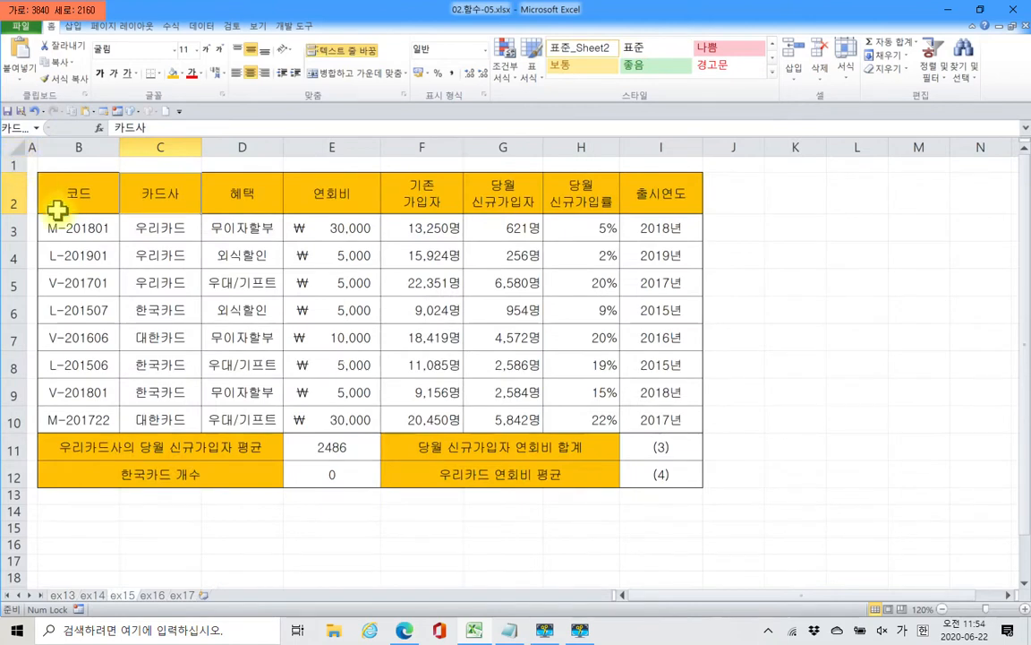
Step: Compare header cells D2 and C2, go to the name 카드사 again, and return to E12 to review its formula
{"action": "left_click", "coordinate": [240, 193]}
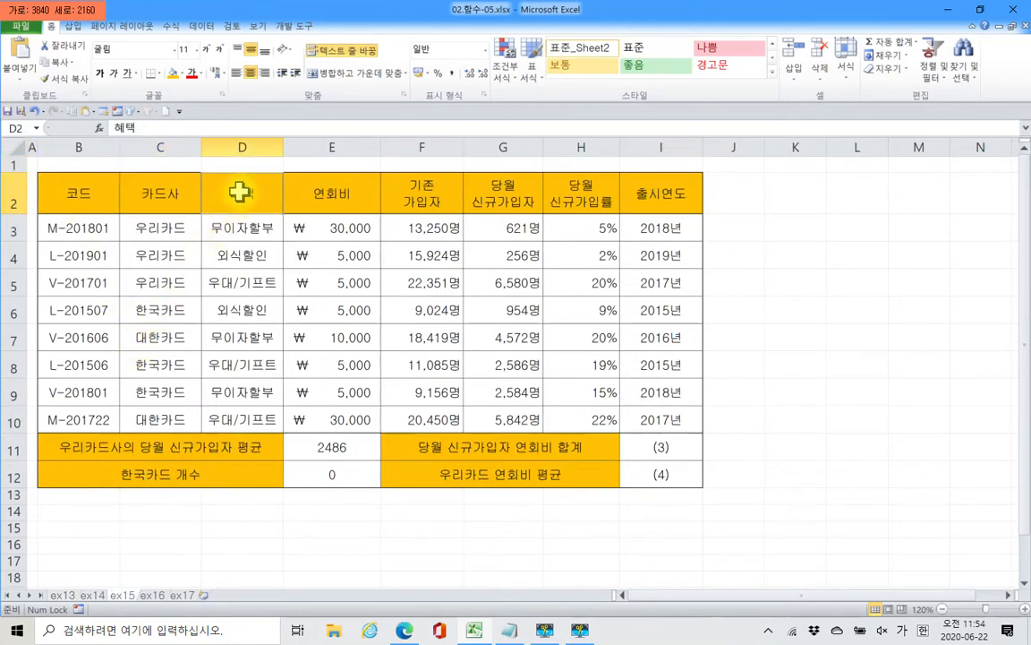
{"action": "left_click", "coordinate": [163, 194]}
{"action": "left_click", "coordinate": [36, 128]}
{"action": "left_click", "coordinate": [25, 158]}
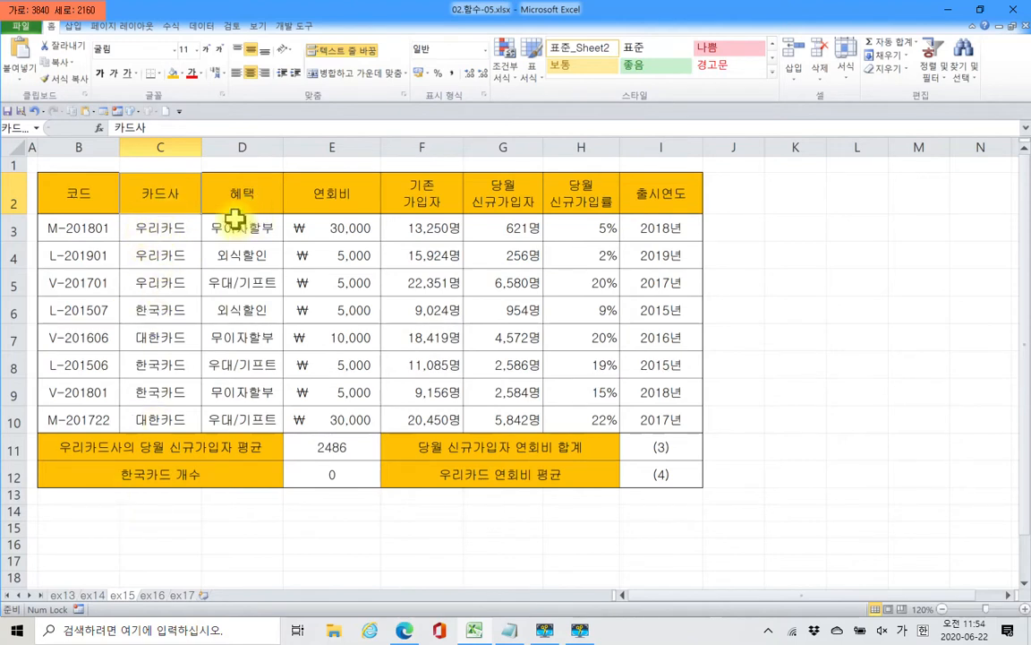
{"action": "left_click", "coordinate": [322, 476]}
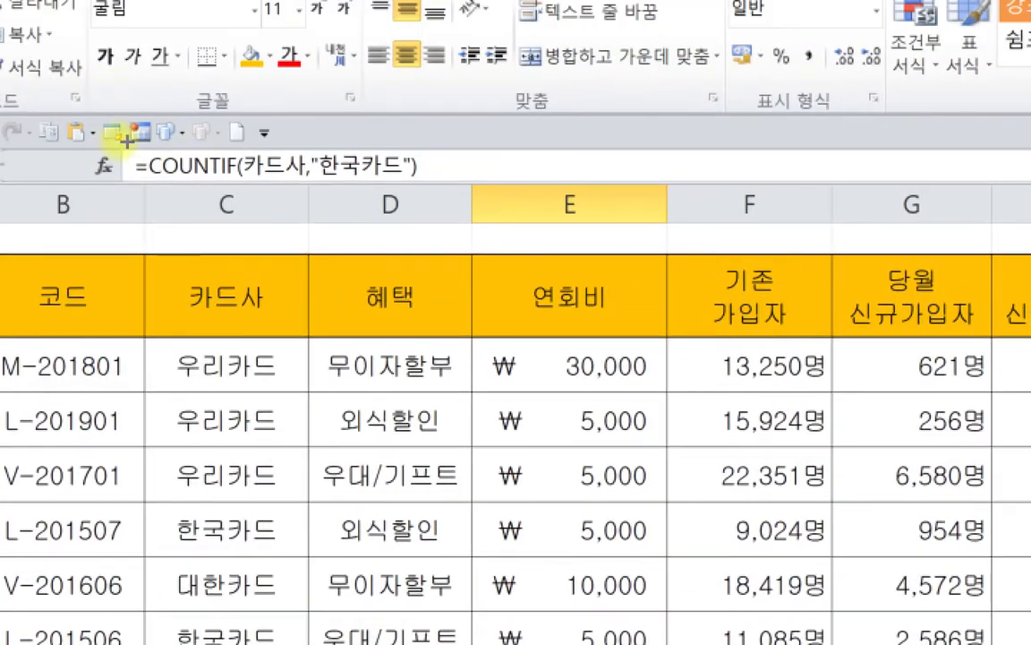
{"action": "mouse_move", "coordinate": [121, 141]}
{"action": "left_mouse_down"}
{"action": "mouse_move", "coordinate": [251, 191]}
{"action": "mouse_move", "coordinate": [445, 204]}
{"action": "left_mouse_up"}
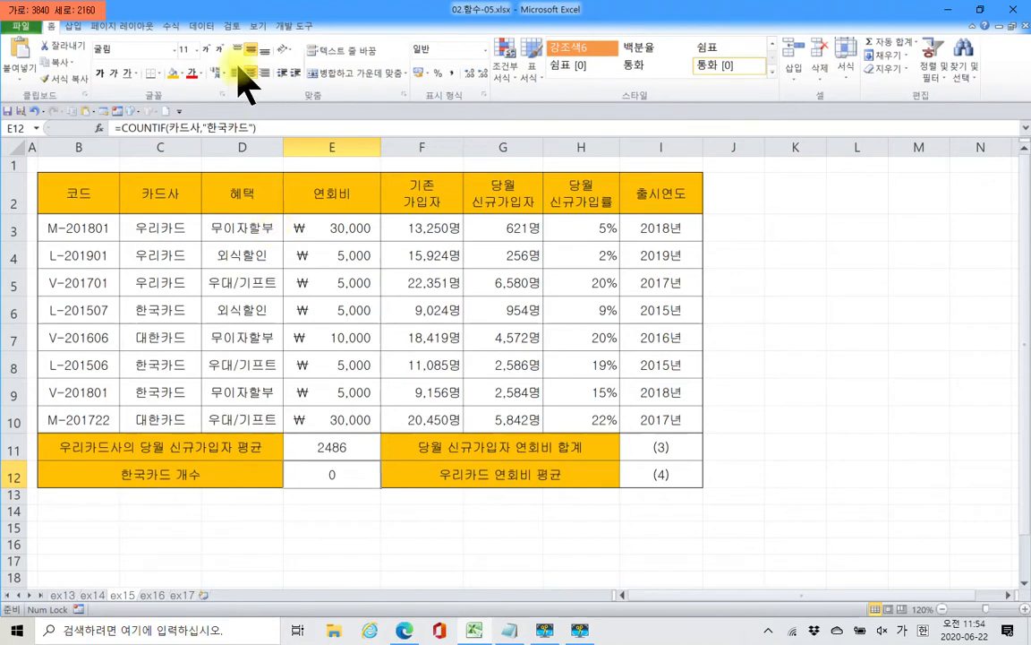
Step: Open the Name Manager, move it over the middle of the sheet and widen its window
{"action": "left_click", "coordinate": [203, 27]}
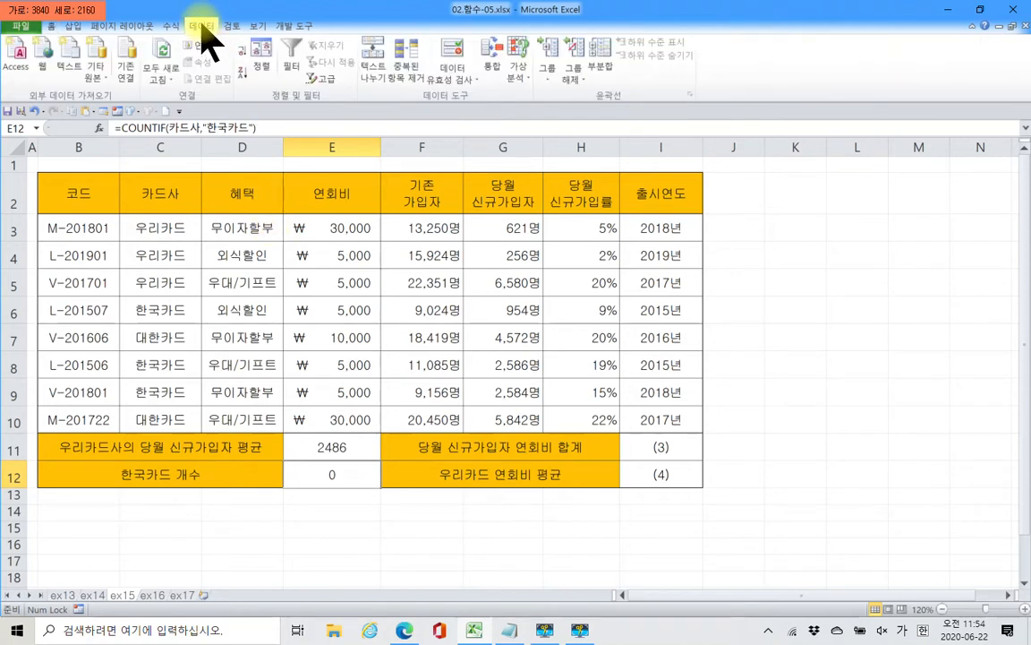
{"action": "left_click", "coordinate": [170, 27]}
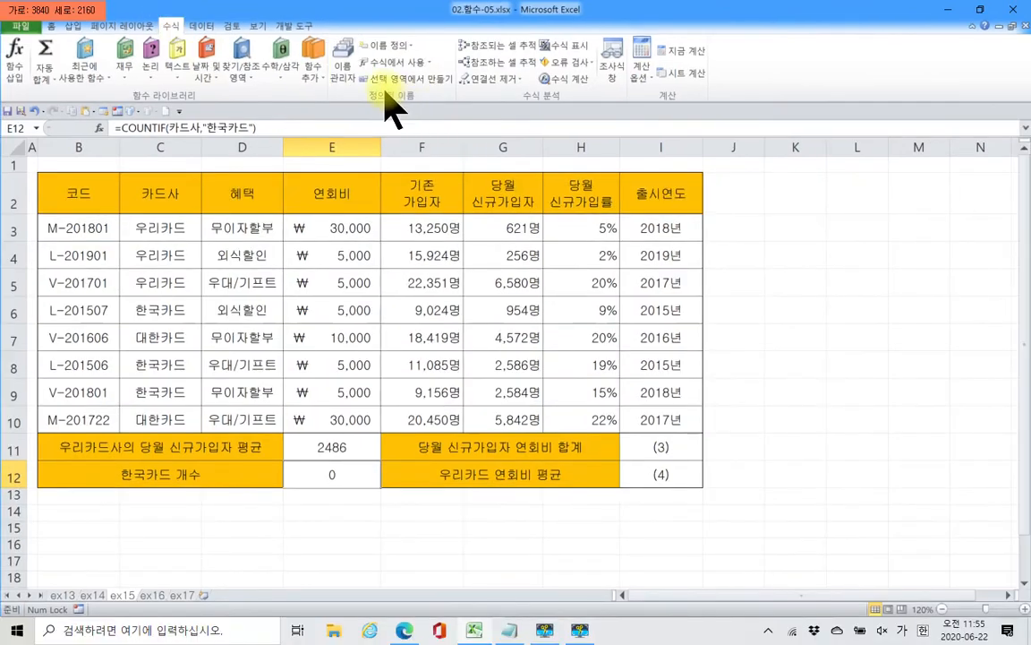
{"action": "left_click", "coordinate": [526, 130]}
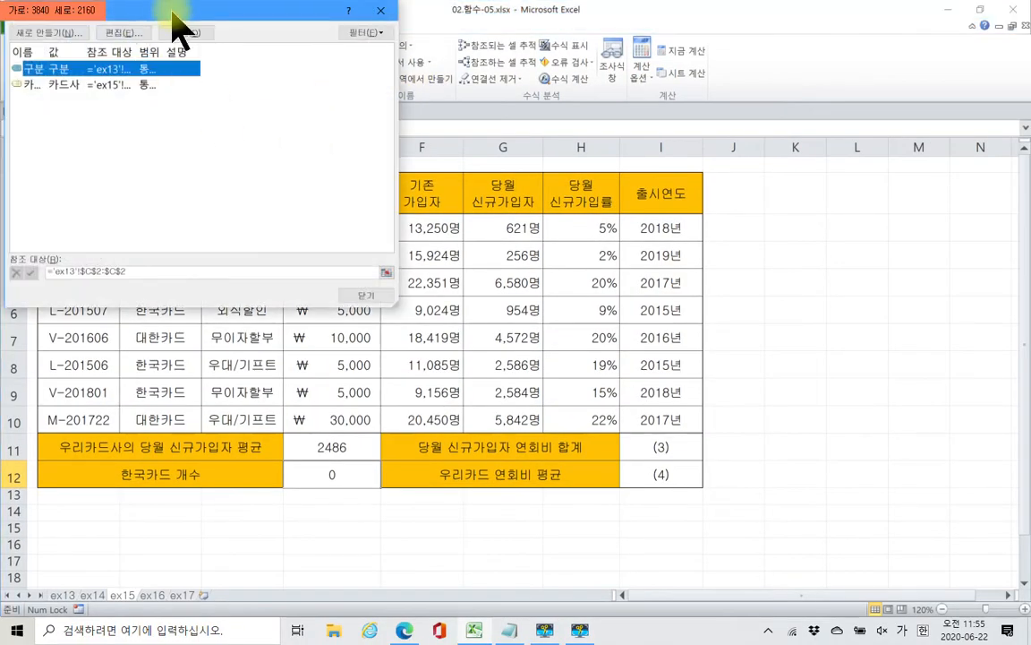
{"action": "left_click_drag", "start_coordinate": [134, 12], "coordinate": [344, 115]}
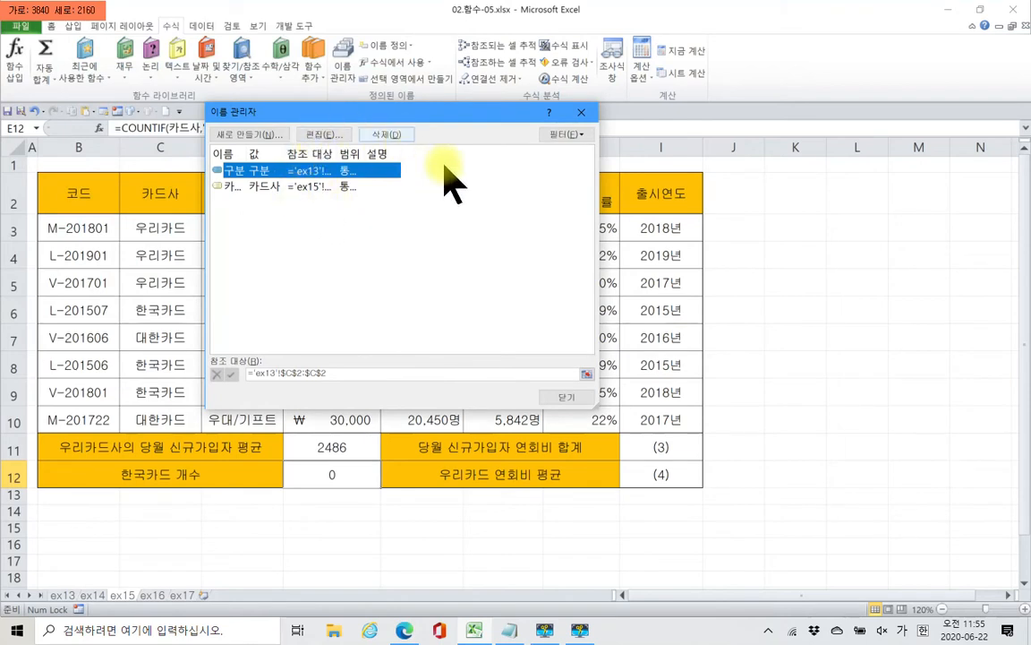
{"action": "left_click_drag", "start_coordinate": [595, 202], "coordinate": [716, 202]}
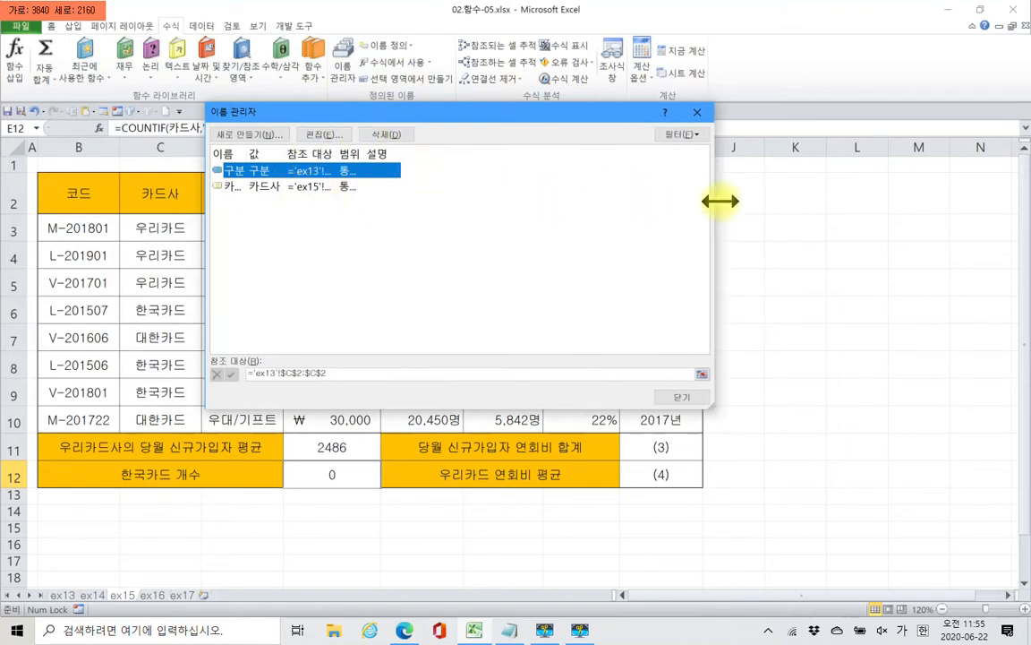
Step: Select the name 카드사 in the Name Manager and widen the list columns to show full names, references and scopes
{"action": "left_click", "coordinate": [350, 186]}
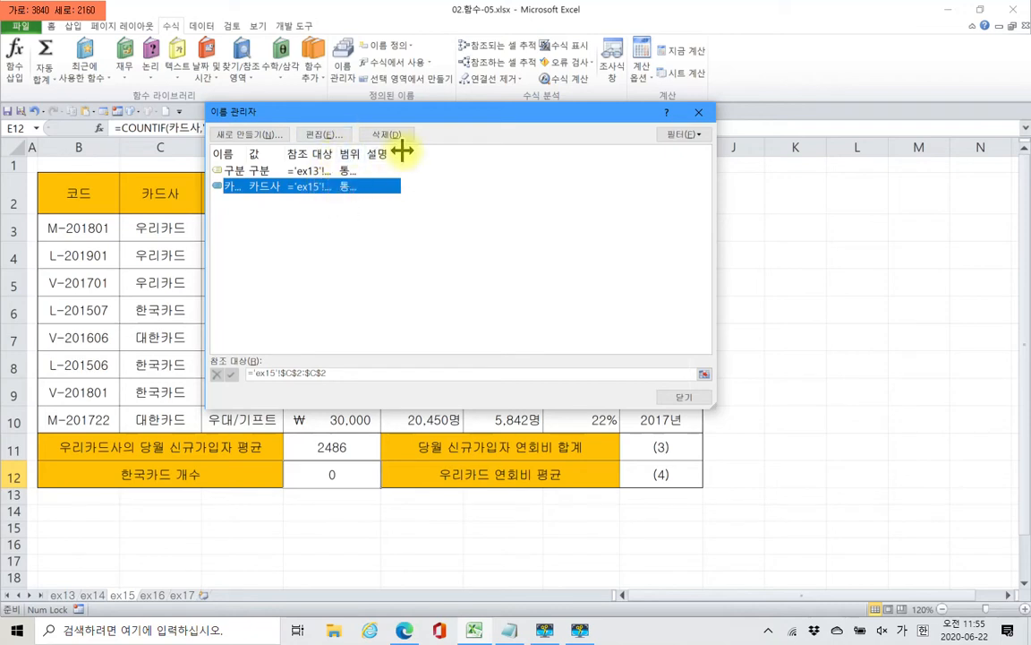
{"action": "left_click_drag", "start_coordinate": [399, 154], "coordinate": [463, 153]}
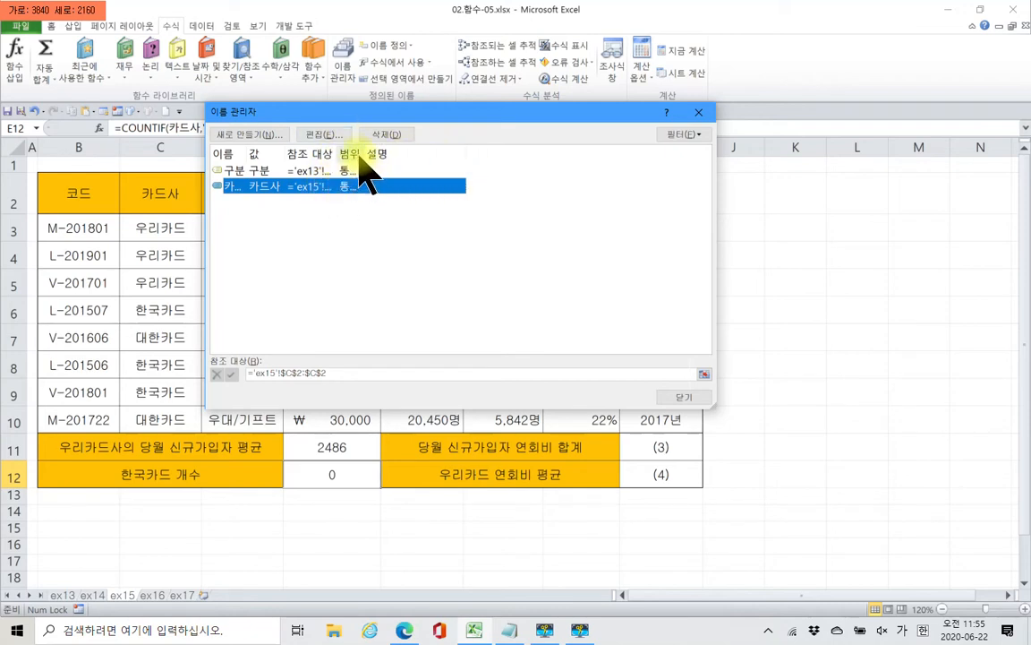
{"action": "left_click_drag", "start_coordinate": [362, 154], "coordinate": [415, 154]}
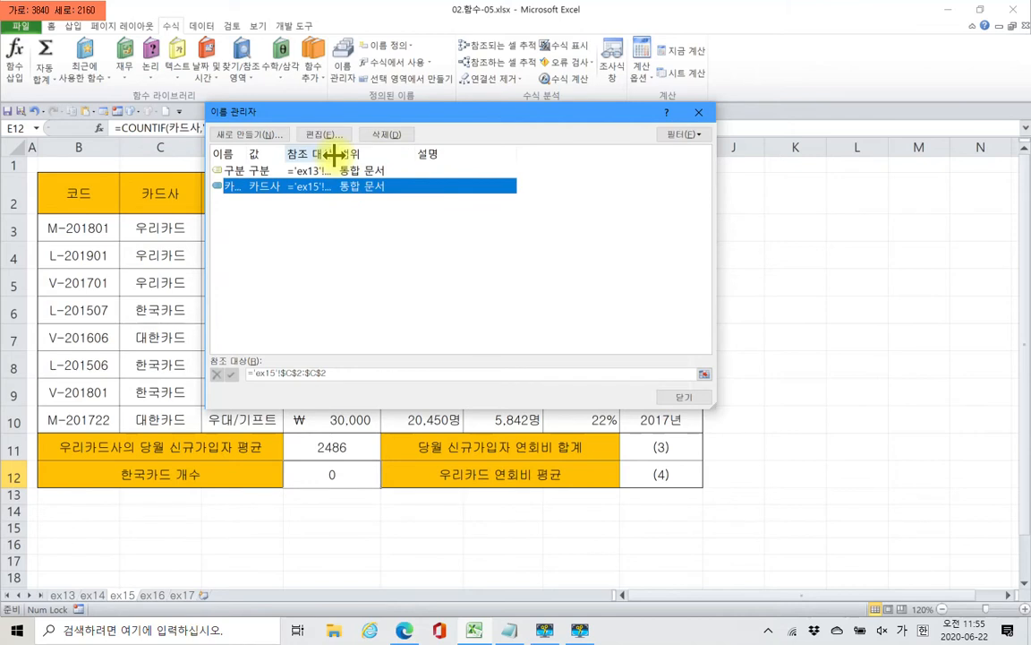
{"action": "left_click_drag", "start_coordinate": [337, 154], "coordinate": [408, 154]}
{"action": "left_click_drag", "start_coordinate": [284, 154], "coordinate": [305, 154]}
{"action": "left_click_drag", "start_coordinate": [239, 154], "coordinate": [287, 154]}
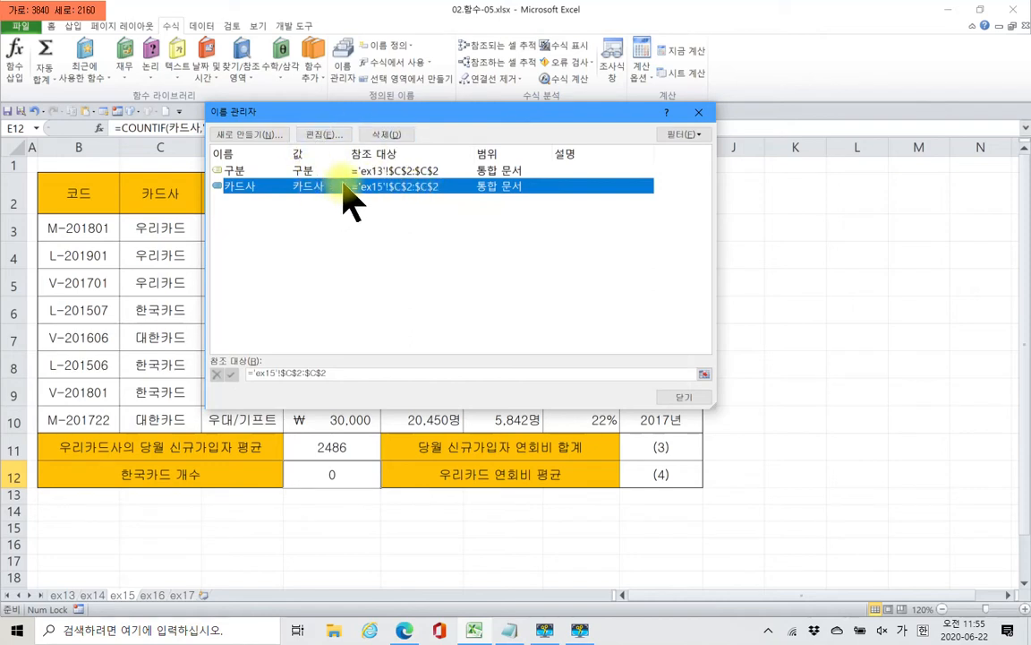
Step: Change the reference of the name 카드사 to C3:C10 on sheet ex15 and close the Name Manager
{"action": "left_click", "coordinate": [323, 134]}
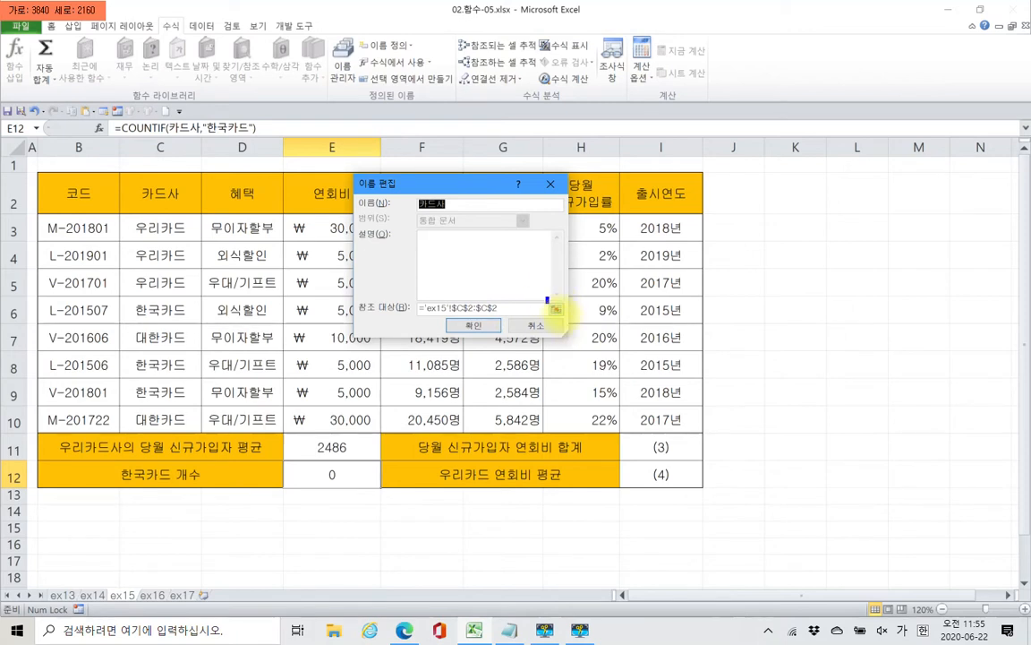
{"action": "left_click", "coordinate": [556, 309]}
{"action": "left_click_drag", "start_coordinate": [142, 228], "coordinate": [159, 412]}
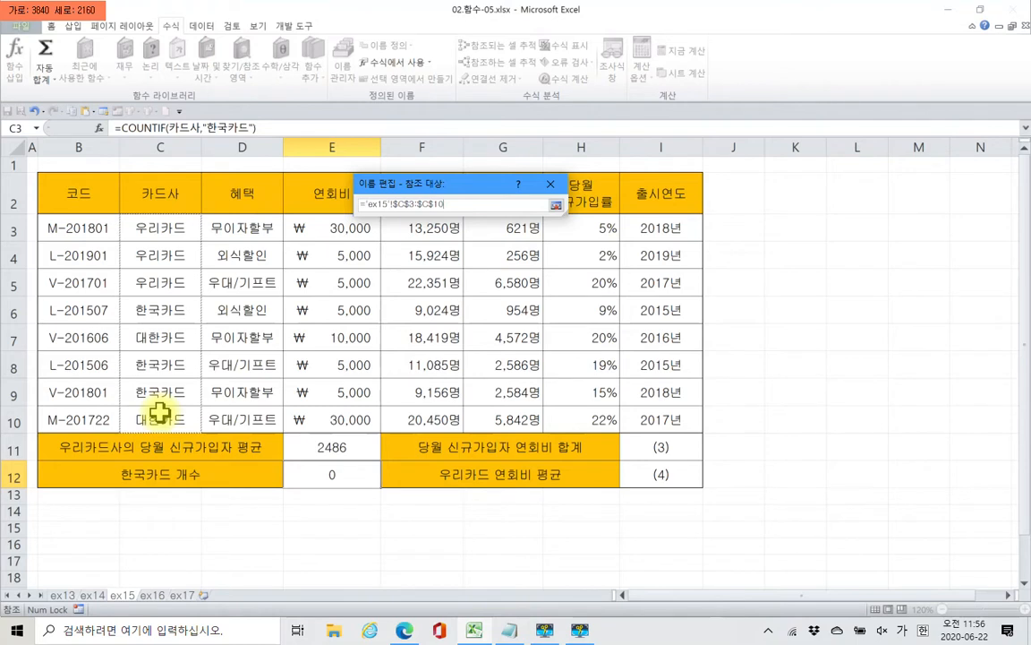
{"action": "left_click", "coordinate": [556, 205]}
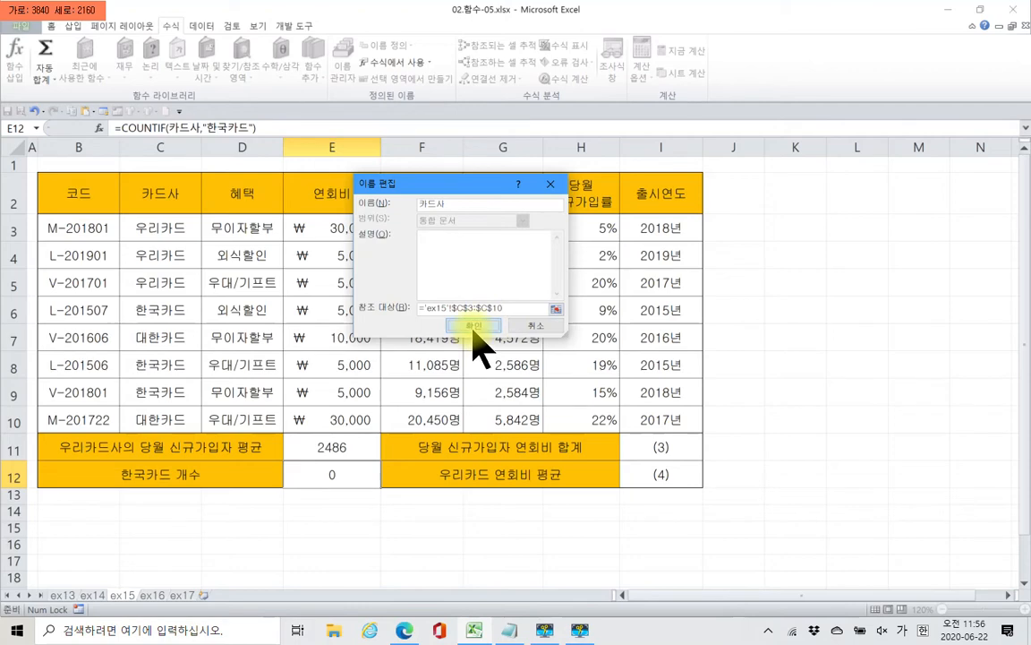
{"action": "left_click", "coordinate": [467, 328]}
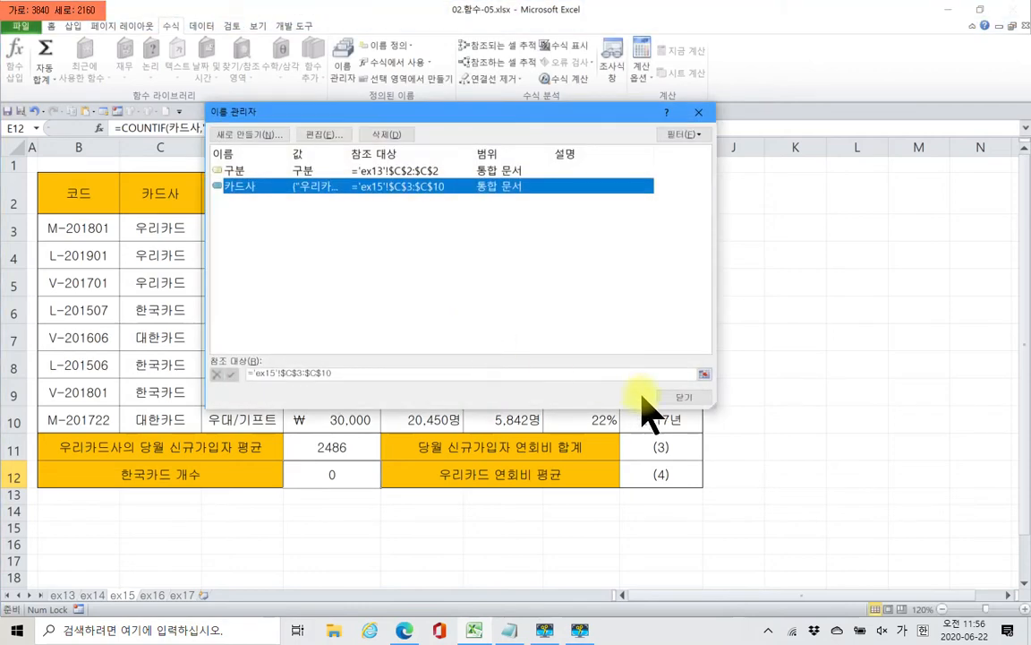
{"action": "left_click", "coordinate": [671, 398]}
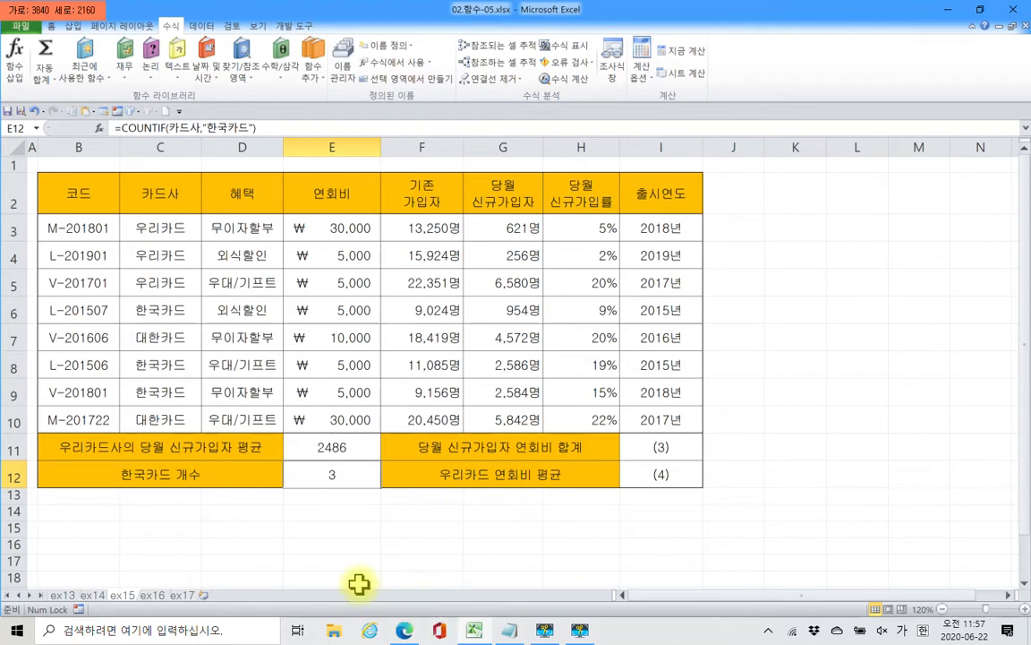
Step: Clear the placeholders in I11:I12 and change the number format of both cells to General
{"action": "left_click", "coordinate": [650, 448]}
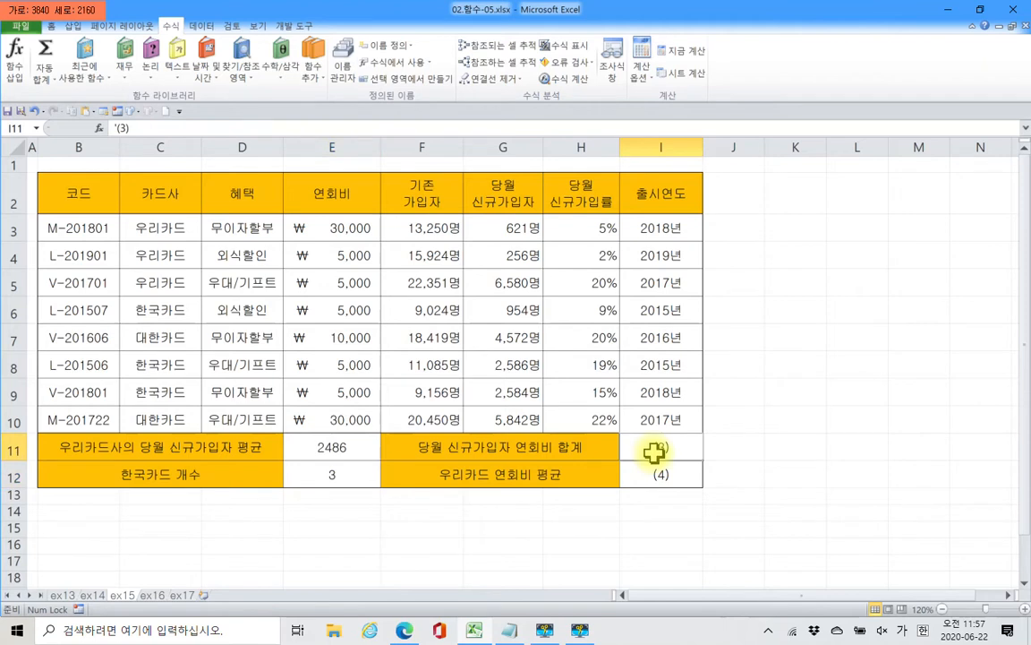
{"action": "left_click_drag", "start_coordinate": [663, 448], "coordinate": [662, 477]}
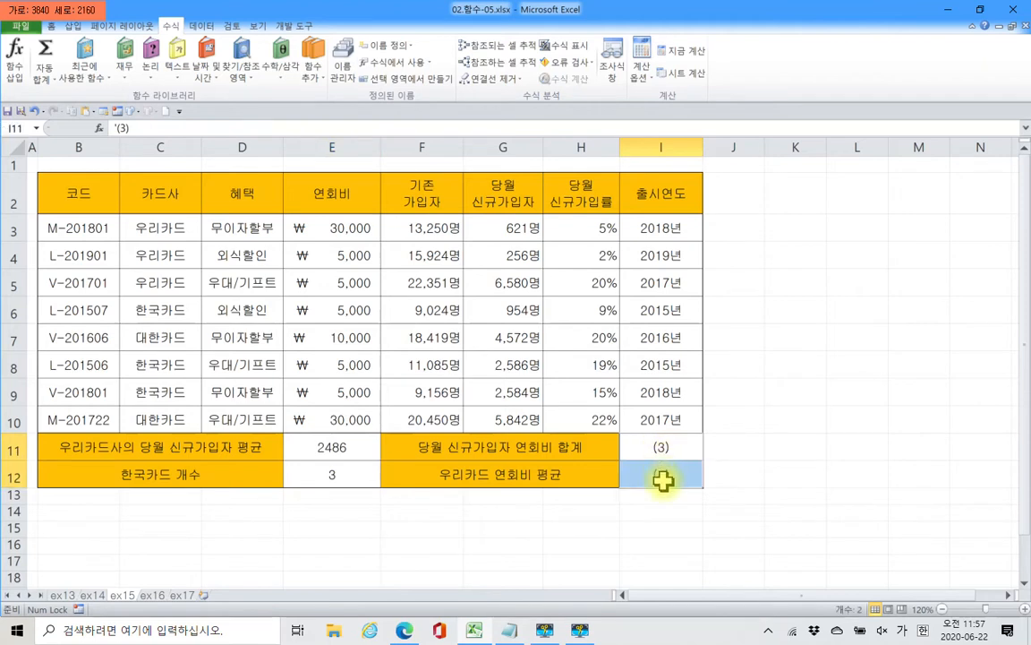
{"action": "key", "text": "Delete"}
{"action": "right_click", "coordinate": [661, 454]}
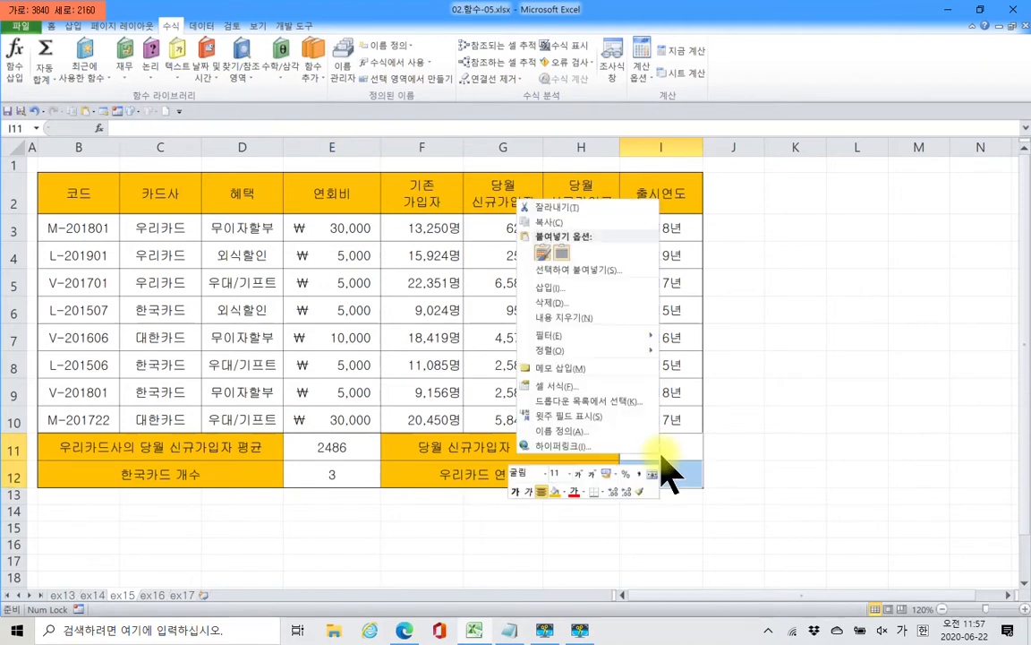
{"action": "left_click", "coordinate": [583, 385]}
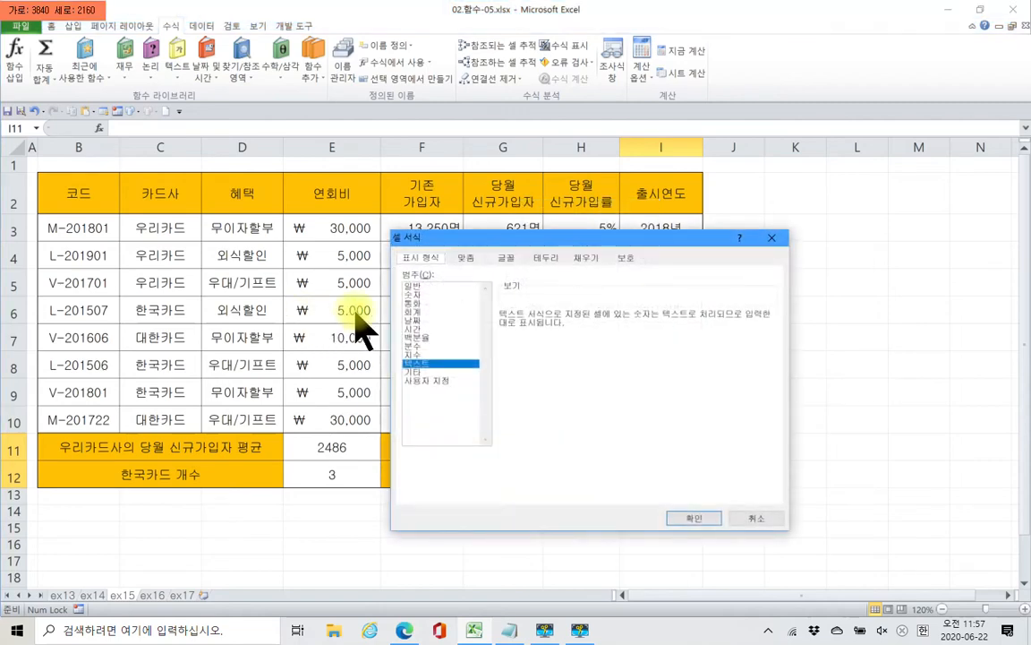
{"action": "left_click", "coordinate": [690, 520]}
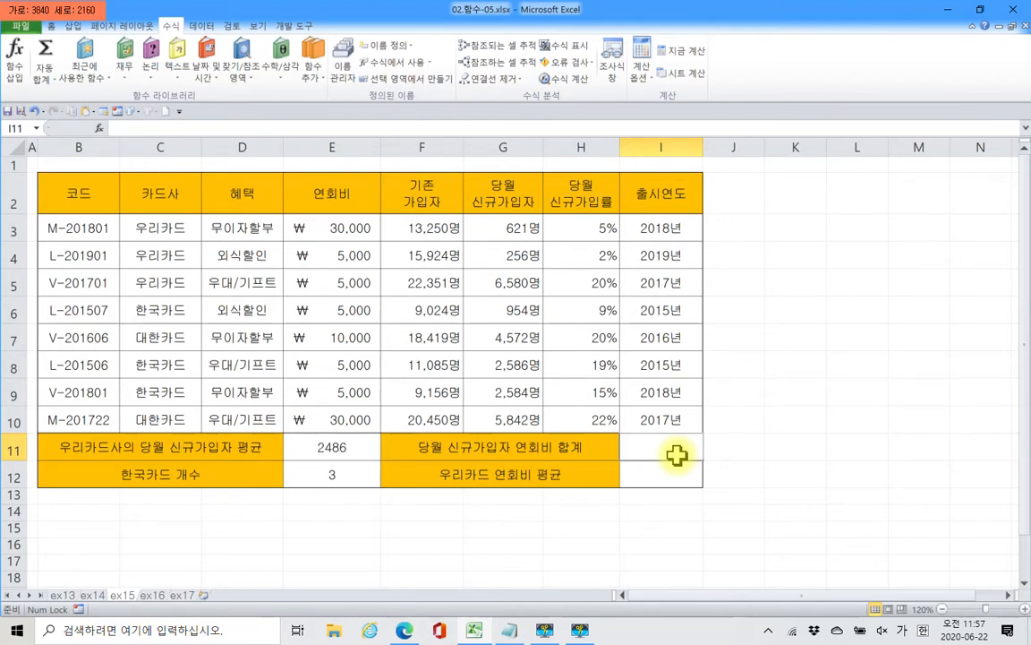
{"action": "left_click_drag", "start_coordinate": [334, 230], "coordinate": [336, 435]}
{"action": "left_click", "coordinate": [338, 230]}
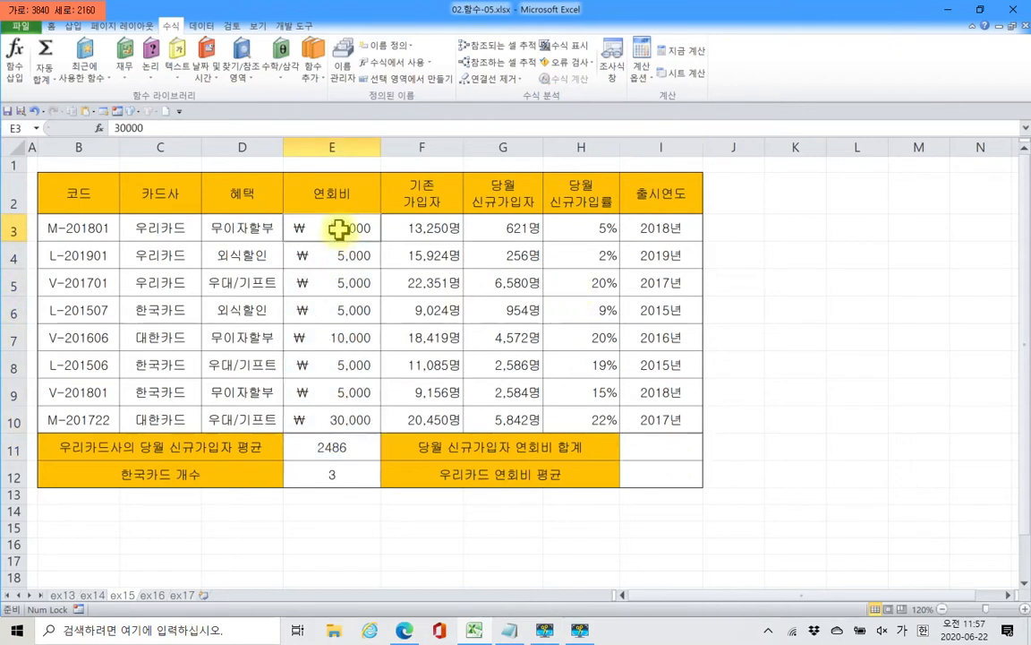
{"action": "mouse_move", "coordinate": [284, 213]}
{"action": "left_mouse_down"}
{"action": "mouse_move", "coordinate": [329, 431]}
{"action": "mouse_move", "coordinate": [386, 435]}
{"action": "mouse_move", "coordinate": [380, 208]}
{"action": "mouse_move", "coordinate": [378, 437]}
{"action": "left_mouse_up"}
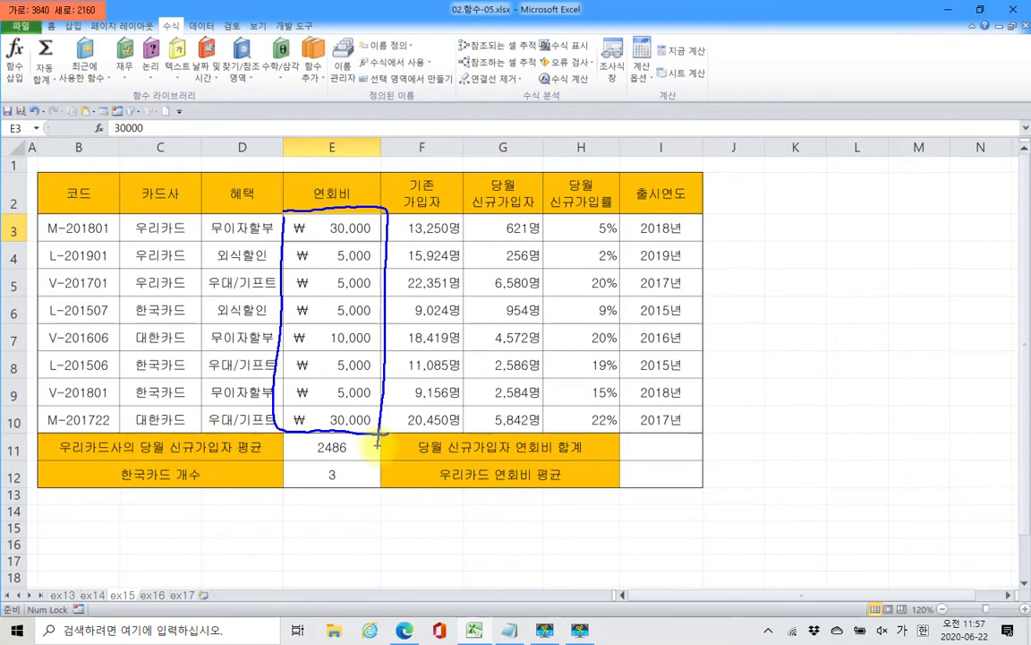
{"action": "mouse_move", "coordinate": [472, 215]}
{"action": "left_mouse_down"}
{"action": "mouse_move", "coordinate": [464, 427]}
{"action": "mouse_move", "coordinate": [557, 212]}
{"action": "mouse_move", "coordinate": [546, 393]}
{"action": "mouse_move", "coordinate": [490, 436]}
{"action": "left_mouse_up"}
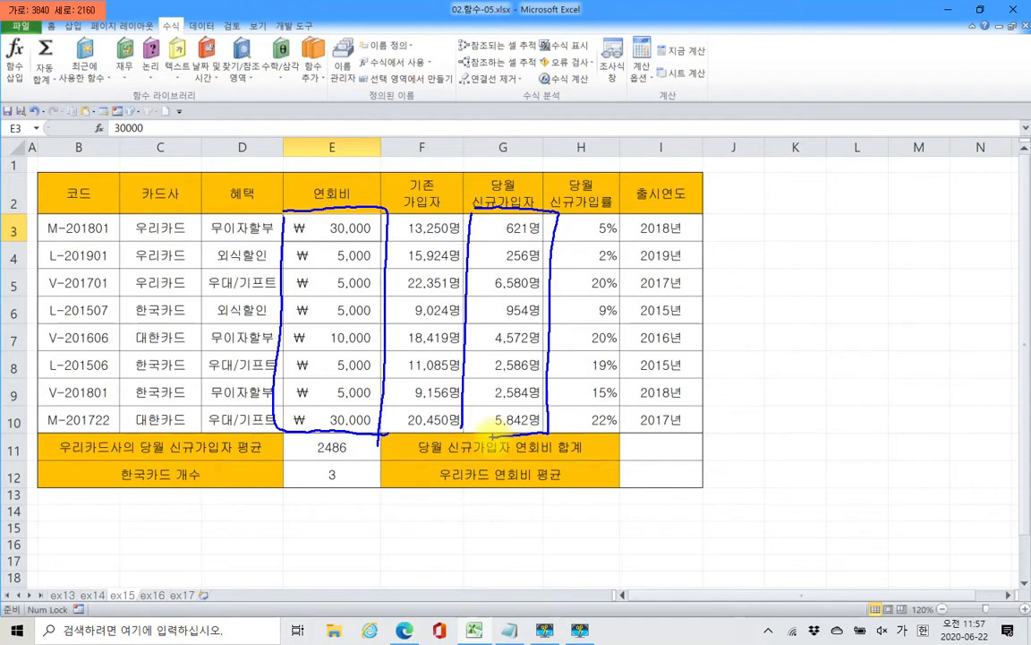
{"action": "mouse_move", "coordinate": [449, 208]}
{"action": "left_mouse_down"}
{"action": "mouse_move", "coordinate": [421, 238]}
{"action": "mouse_move", "coordinate": [441, 235]}
{"action": "left_mouse_up"}
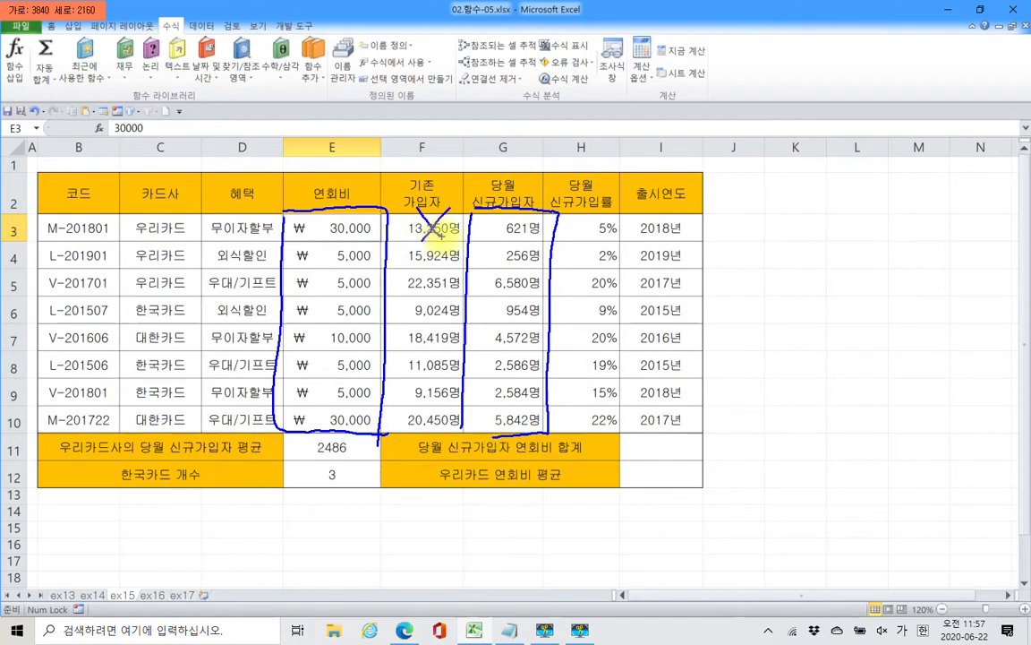
{"action": "left_click_drag", "start_coordinate": [598, 231], "coordinate": [677, 228]}
{"action": "mouse_move", "coordinate": [727, 194]}
{"action": "left_mouse_down"}
{"action": "mouse_move", "coordinate": [703, 260]}
{"action": "mouse_move", "coordinate": [733, 201]}
{"action": "left_mouse_up"}
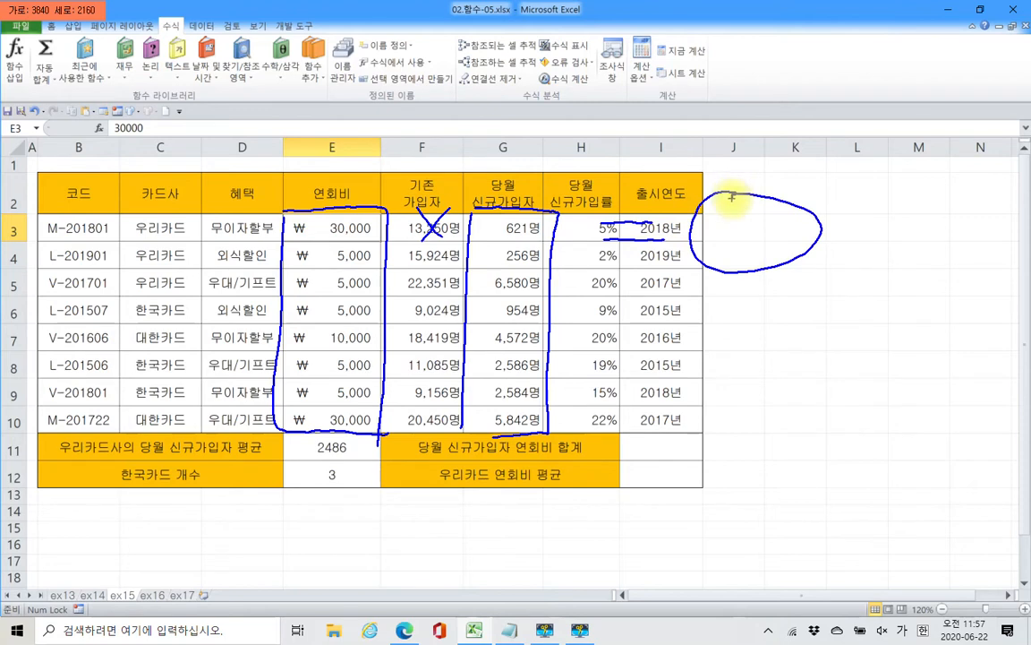
{"action": "mouse_move", "coordinate": [440, 230]}
{"action": "left_mouse_down"}
{"action": "mouse_move", "coordinate": [410, 266]}
{"action": "mouse_move", "coordinate": [445, 262]}
{"action": "left_mouse_up"}
{"action": "mouse_move", "coordinate": [615, 262]}
{"action": "left_mouse_down"}
{"action": "mouse_move", "coordinate": [665, 264]}
{"action": "mouse_move", "coordinate": [671, 285]}
{"action": "mouse_move", "coordinate": [753, 259]}
{"action": "mouse_move", "coordinate": [732, 261]}
{"action": "left_mouse_up"}
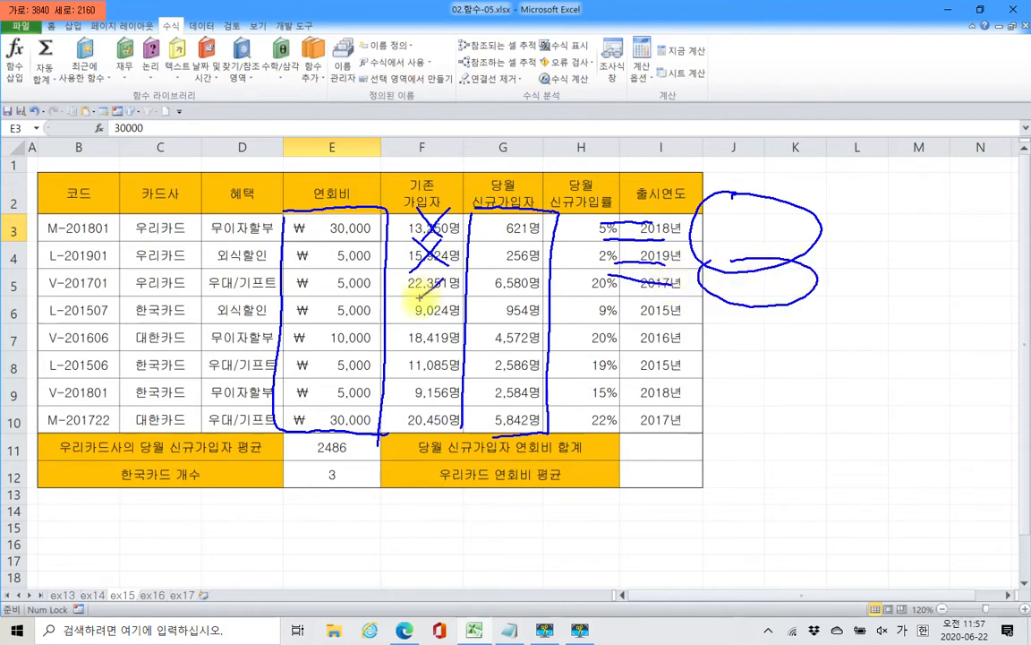
{"action": "mouse_move", "coordinate": [623, 292]}
{"action": "left_mouse_down"}
{"action": "mouse_move", "coordinate": [656, 294]}
{"action": "mouse_move", "coordinate": [656, 311]}
{"action": "mouse_move", "coordinate": [745, 288]}
{"action": "left_mouse_up"}
{"action": "left_click_drag", "start_coordinate": [800, 327], "coordinate": [800, 448]}
{"action": "left_click_drag", "start_coordinate": [767, 414], "coordinate": [803, 439]}
{"action": "left_click_drag", "start_coordinate": [707, 452], "coordinate": [711, 517]}
{"action": "mouse_move", "coordinate": [725, 463]}
{"action": "left_mouse_down"}
{"action": "mouse_move", "coordinate": [881, 465]}
{"action": "mouse_move", "coordinate": [782, 536]}
{"action": "mouse_move", "coordinate": [721, 532]}
{"action": "left_mouse_up"}
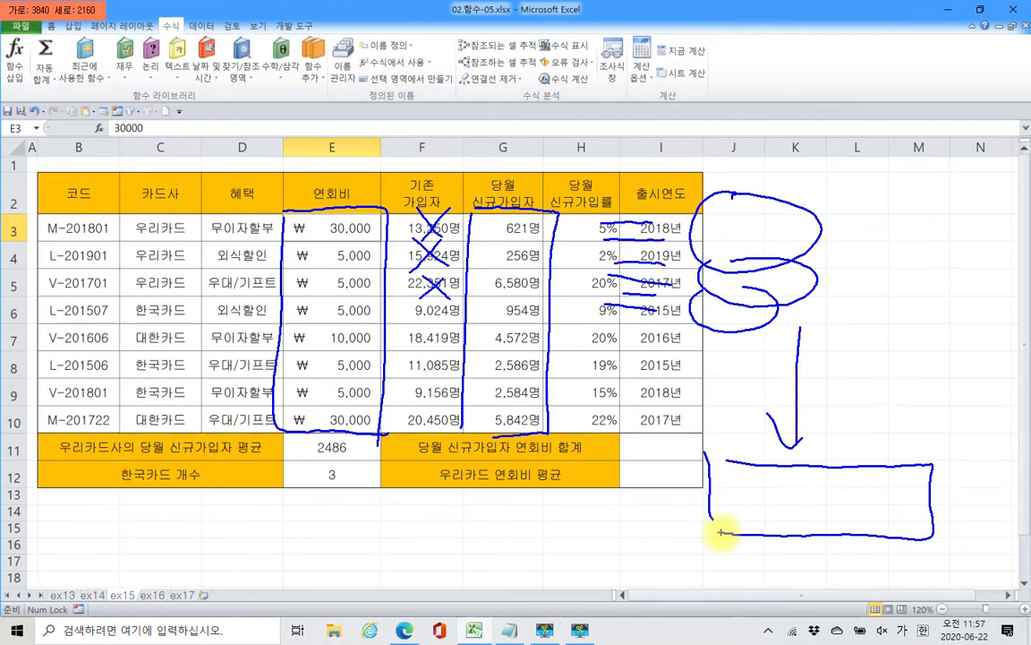
{"action": "key", "text": "Escape"}
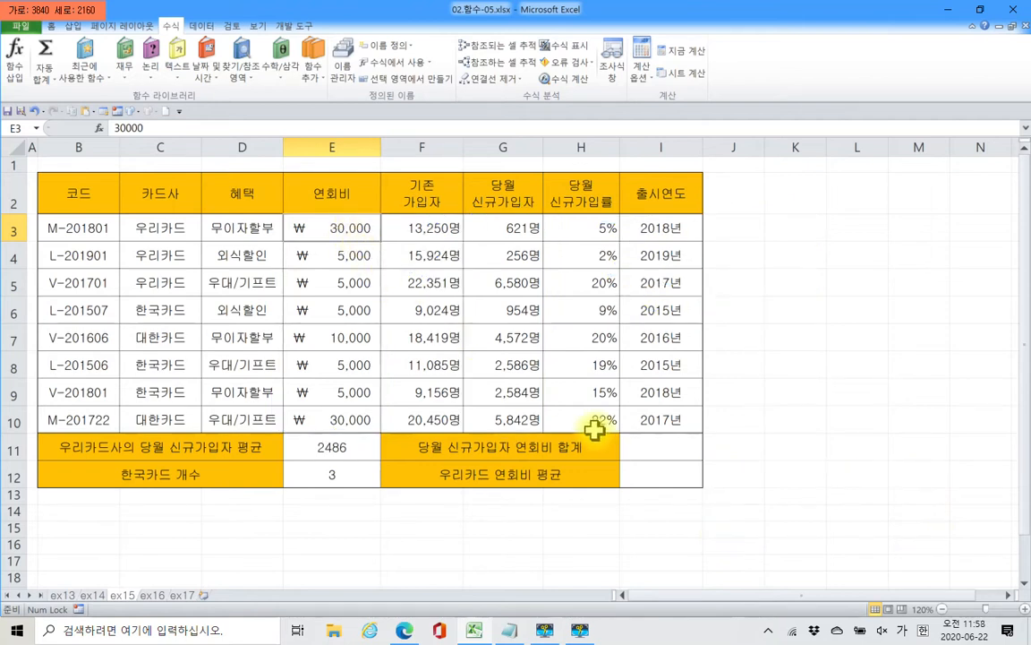
Step: Start a SUMPRODUCT formula in cell I11 for the 당월 신규가입자 연회비 합계
{"action": "left_click", "coordinate": [632, 451]}
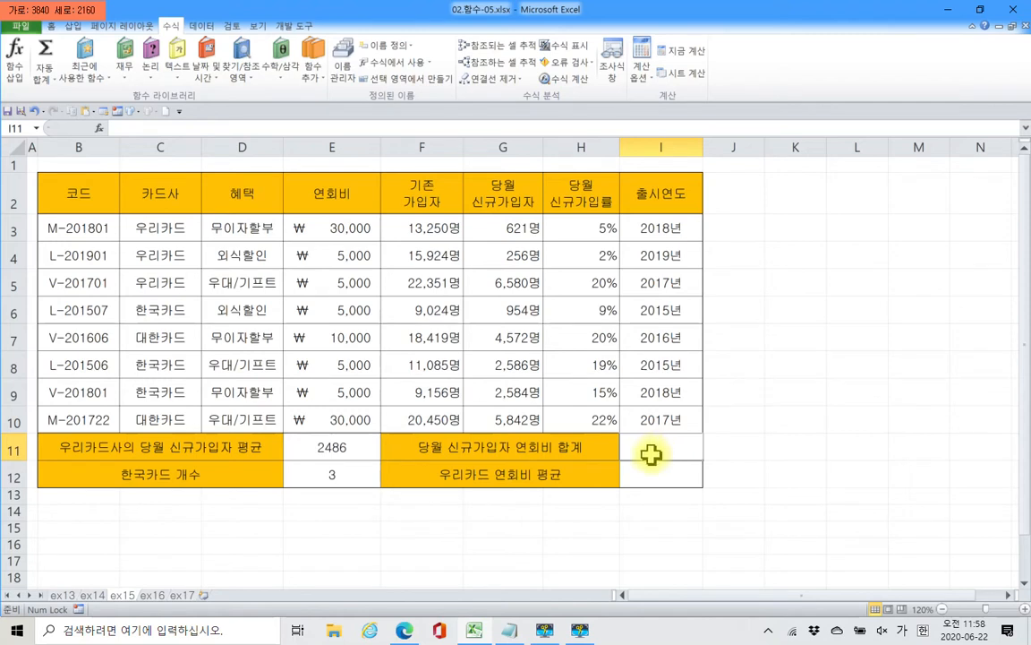
{"action": "left_click", "coordinate": [127, 130]}
{"action": "type", "text": "=ㄴ"}
{"action": "key", "text": "BackSpace"}
{"action": "key", "text": "Hangul"}
{"action": "type", "text": "sum"}
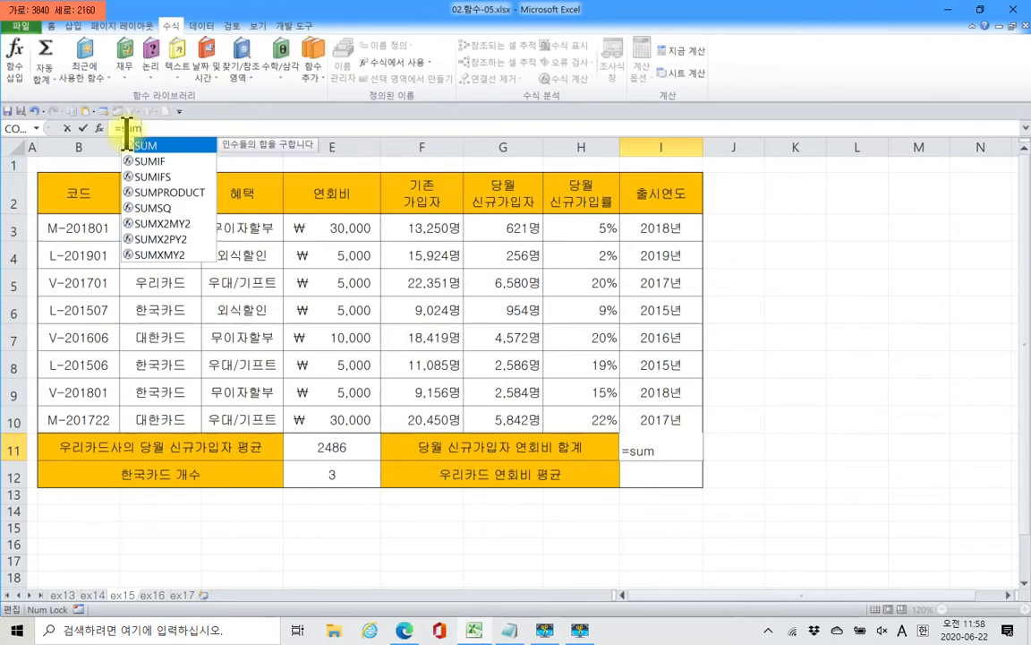
{"action": "double_click", "coordinate": [161, 192]}
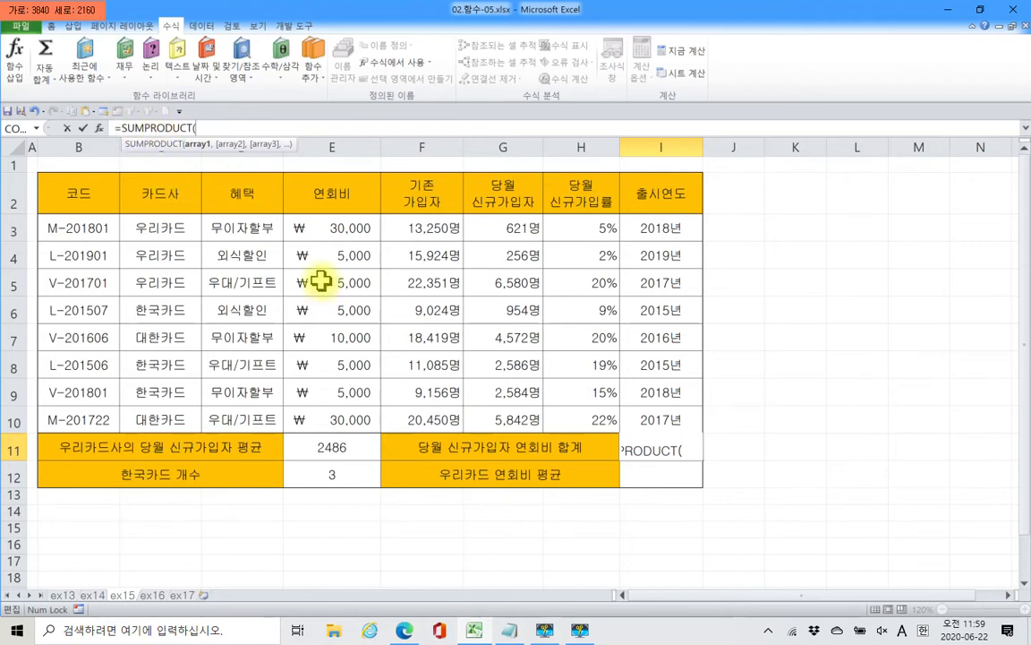
Step: Complete the SUMPRODUCT formula in I11 with the arrays E3:E10 and G3:G10 and enter it
{"action": "left_click_drag", "start_coordinate": [336, 226], "coordinate": [339, 416]}
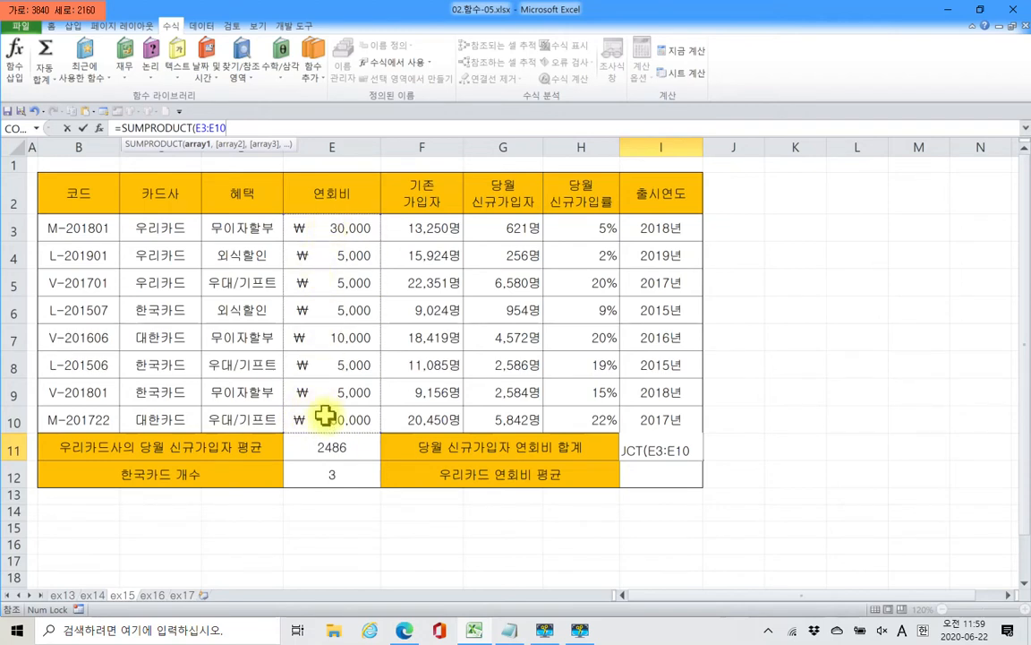
{"action": "type", "text": ","}
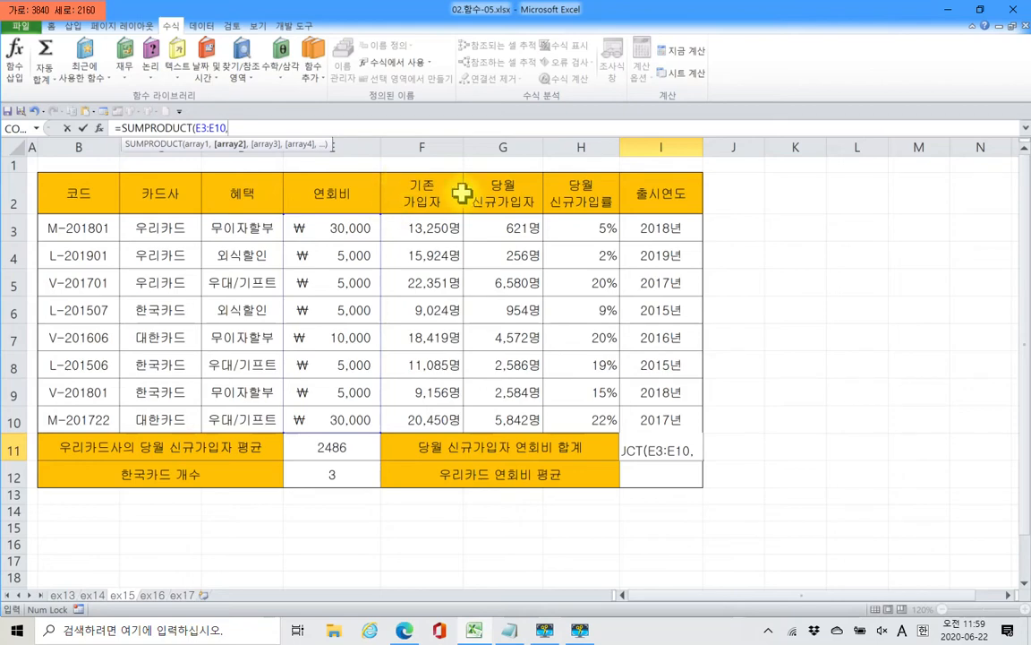
{"action": "left_click_drag", "start_coordinate": [504, 226], "coordinate": [506, 420]}
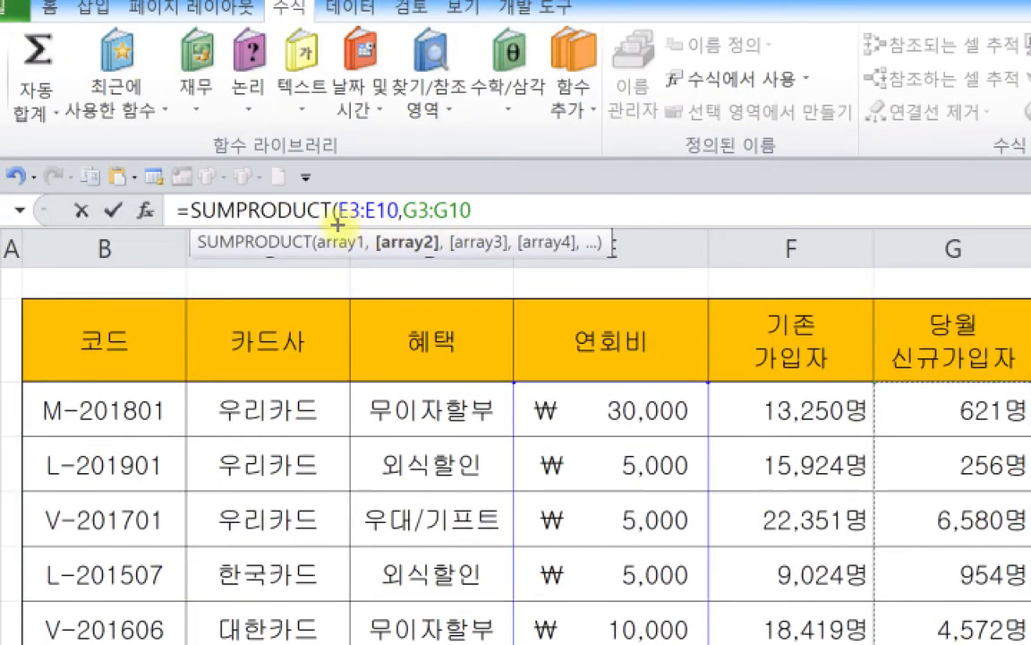
{"action": "left_click_drag", "start_coordinate": [339, 224], "coordinate": [391, 223]}
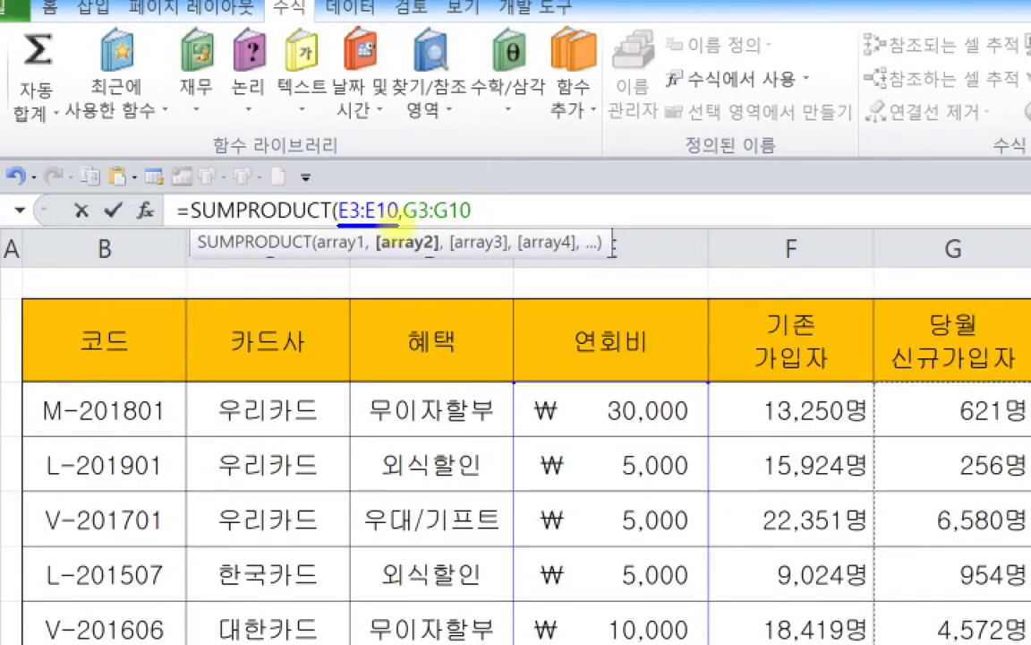
{"action": "left_click_drag", "start_coordinate": [351, 235], "coordinate": [481, 223]}
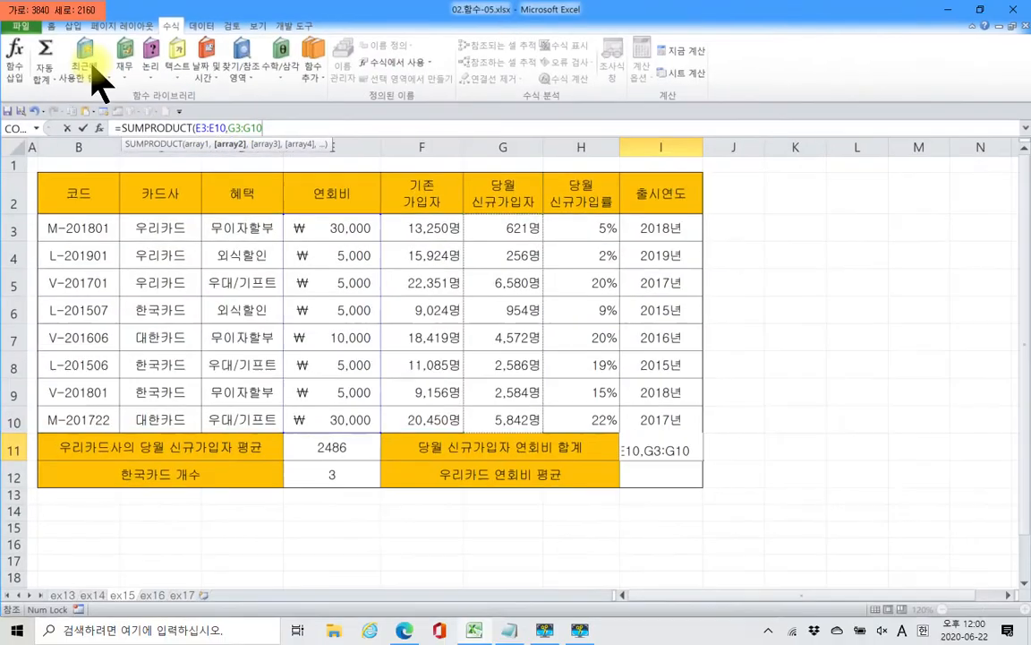
{"action": "type", "text": ")"}
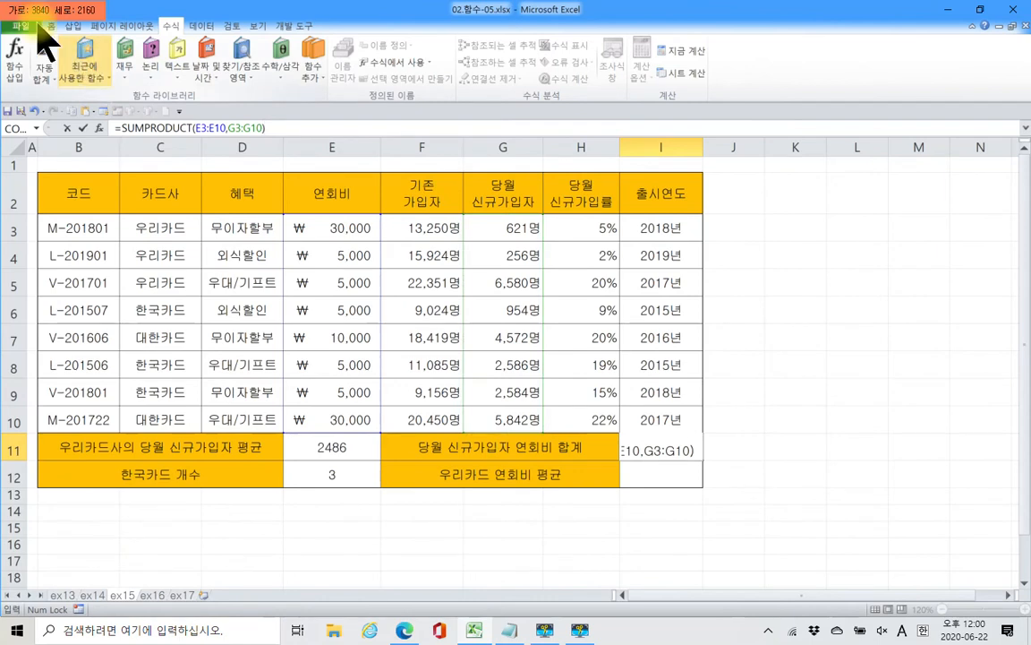
{"action": "left_click", "coordinate": [82, 128]}
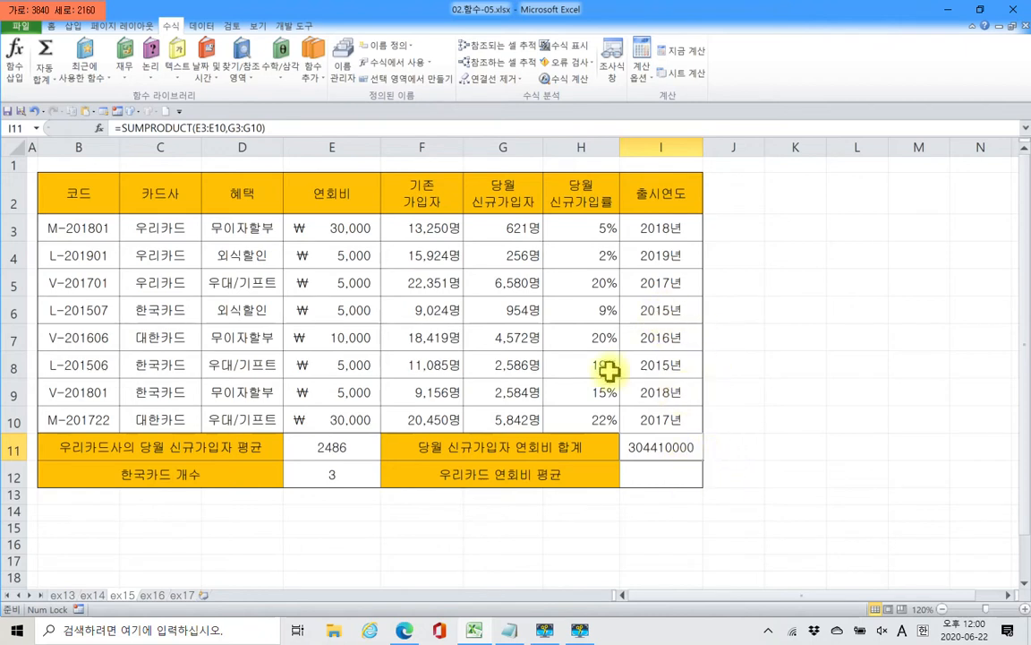
Step: Apply the comma style to I11 and widen column I enough to show the full amount
{"action": "left_click", "coordinate": [52, 26]}
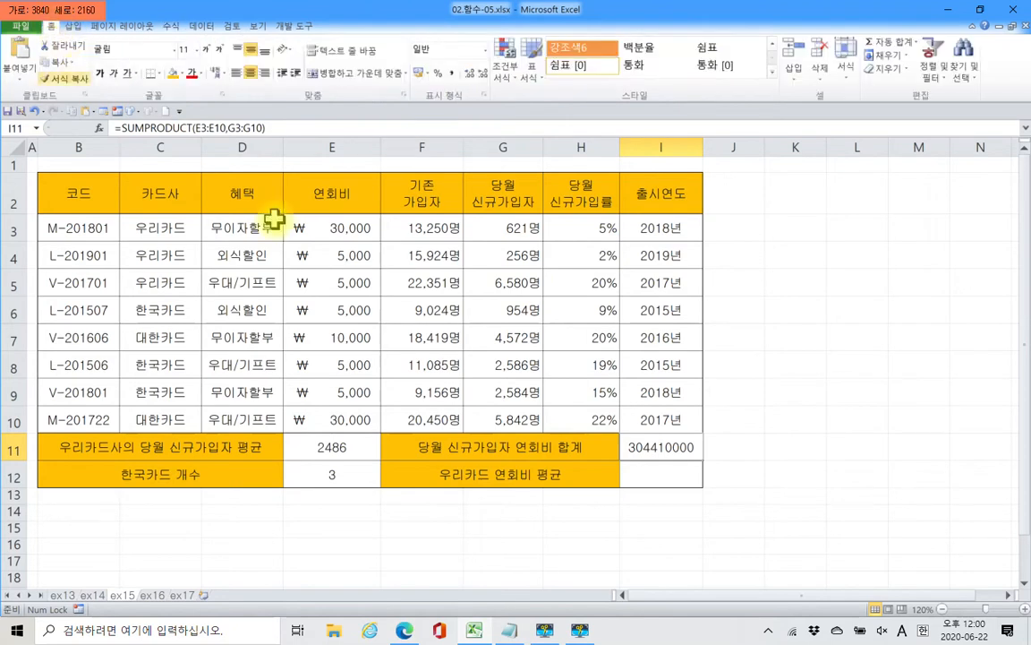
{"action": "left_click", "coordinate": [452, 74]}
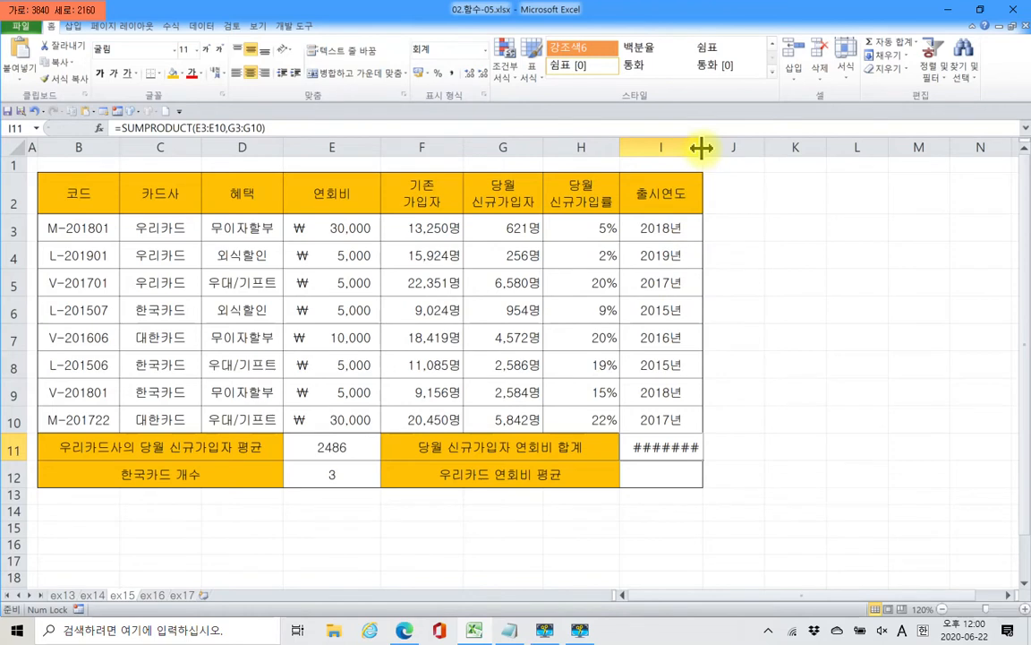
{"action": "left_click_drag", "start_coordinate": [701, 147], "coordinate": [753, 148]}
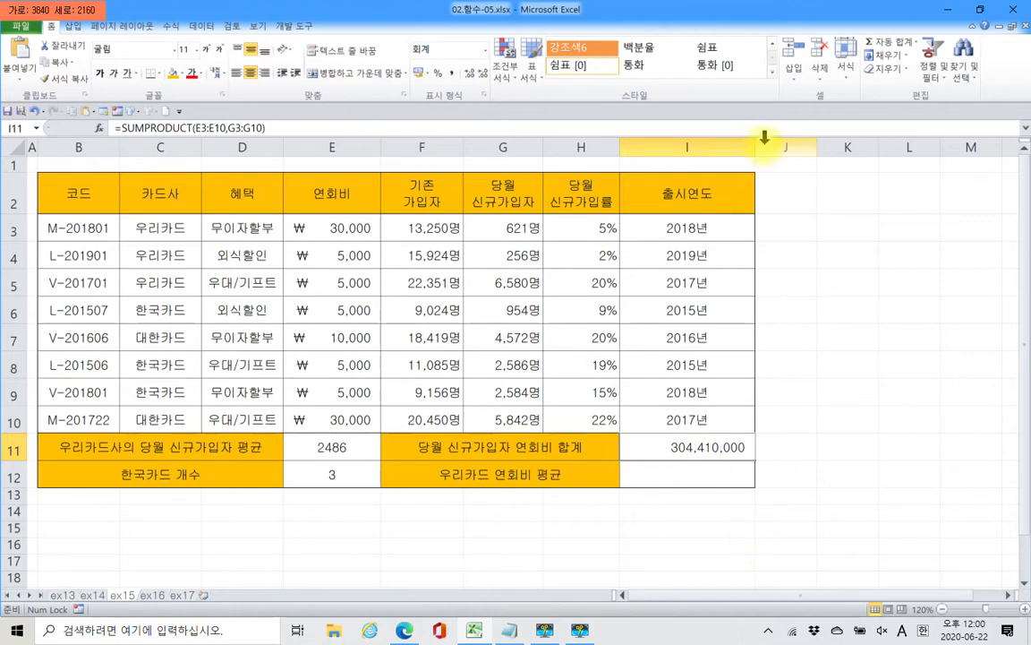
{"action": "left_click_drag", "start_coordinate": [756, 146], "coordinate": [738, 150]}
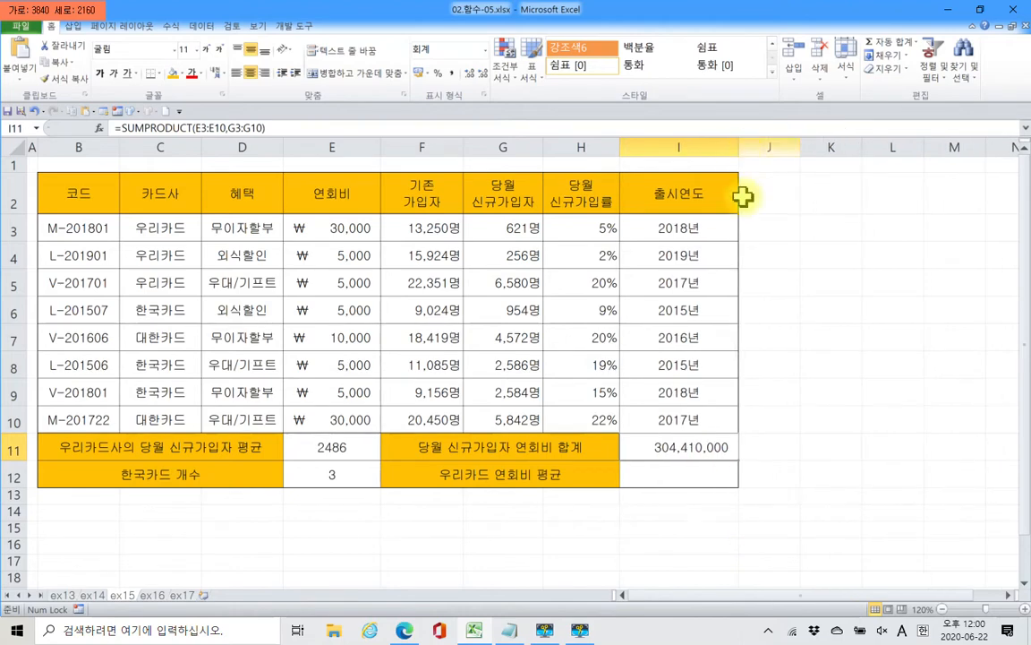
Step: Start a SUMIF formula in cell I12 with the 카드사 column C3:C10 as the range to check
{"action": "left_click", "coordinate": [714, 484]}
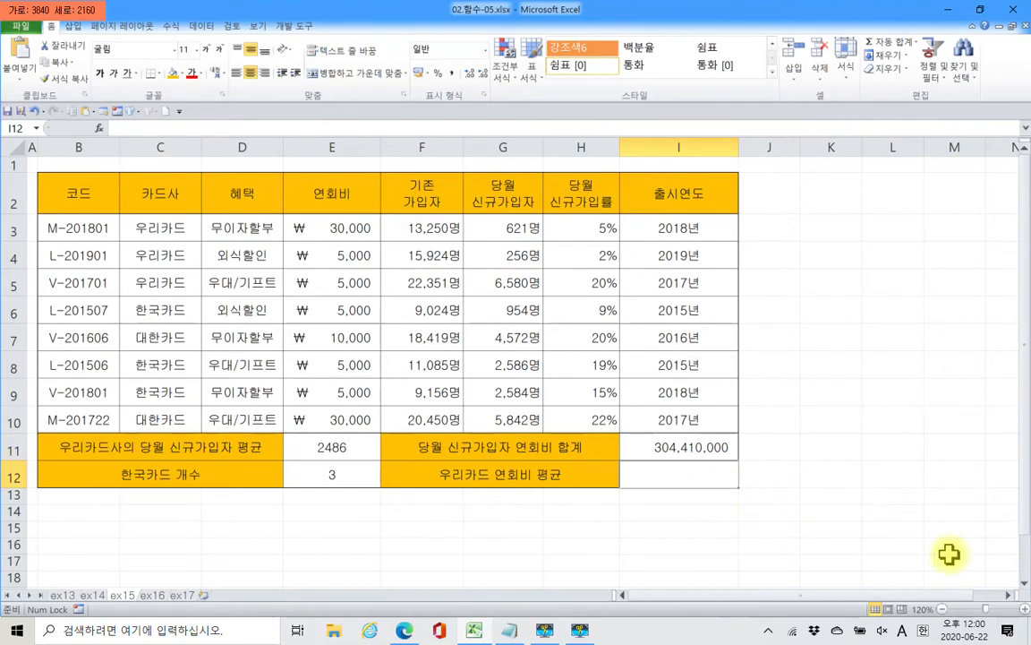
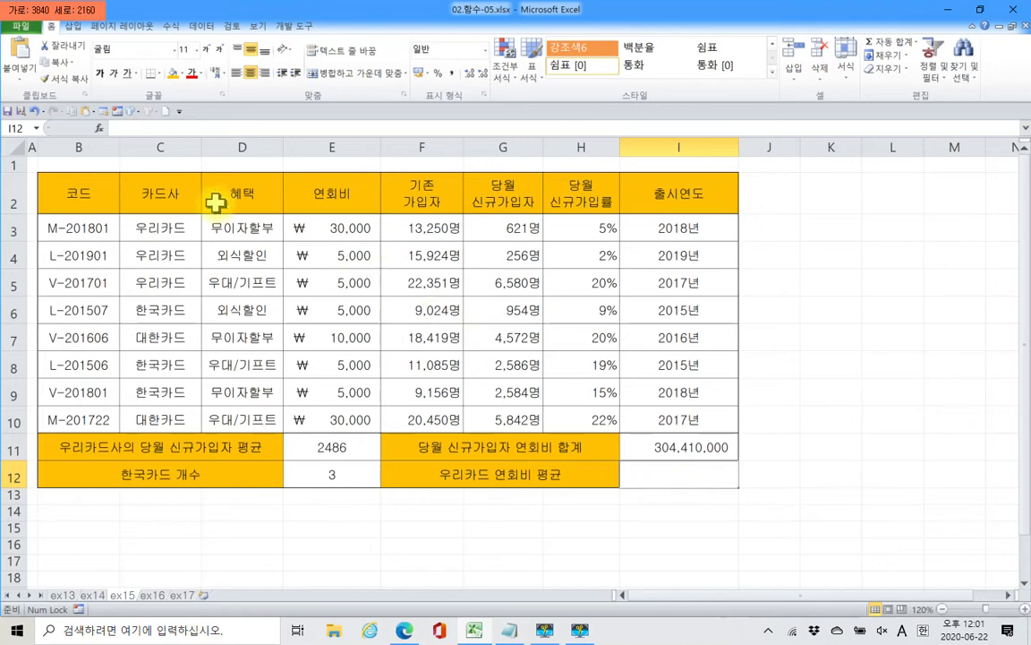
{"action": "left_click", "coordinate": [190, 130]}
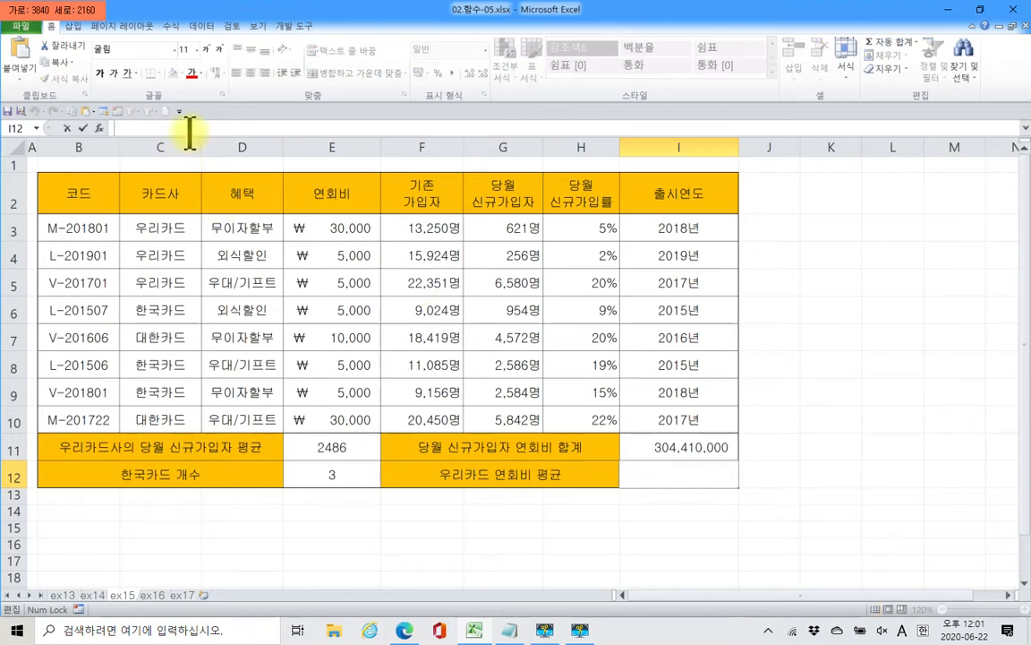
{"action": "type", "text": "="}
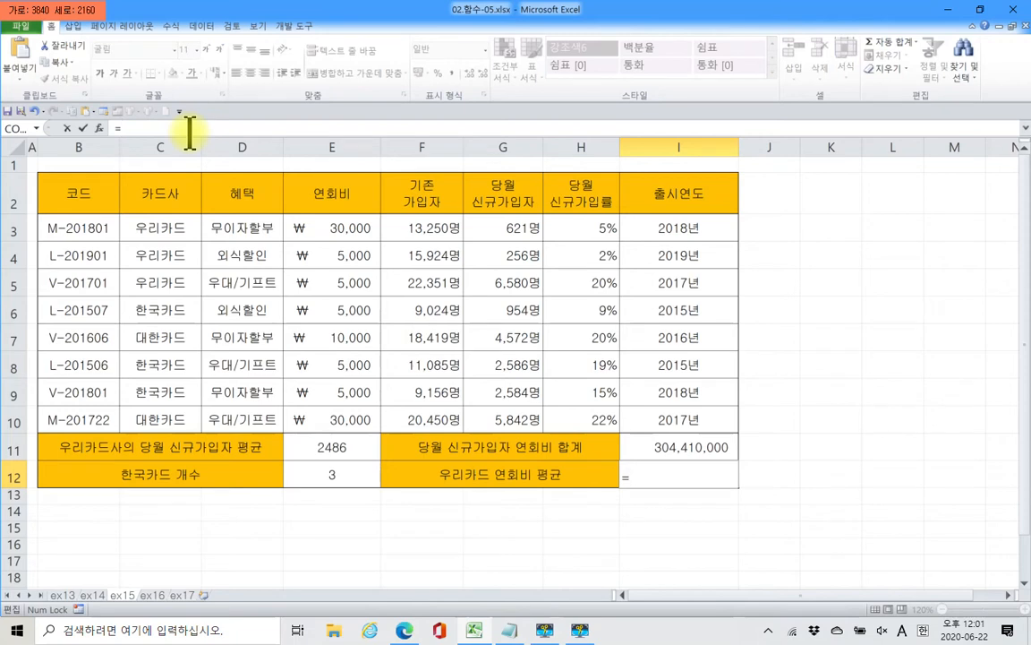
{"action": "type", "text": "sum"}
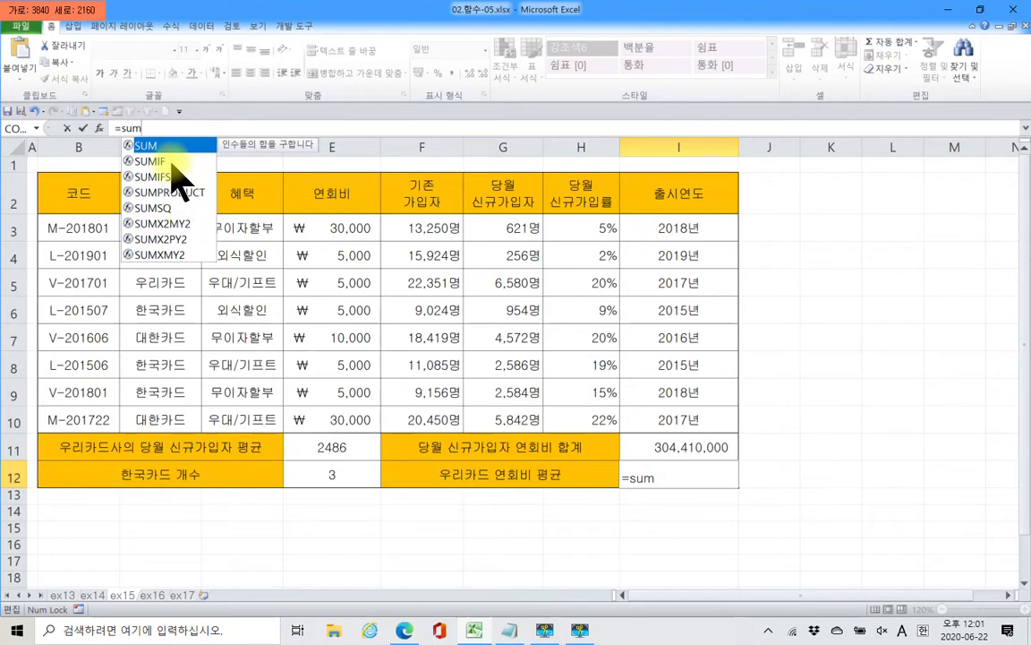
{"action": "double_click", "coordinate": [170, 163]}
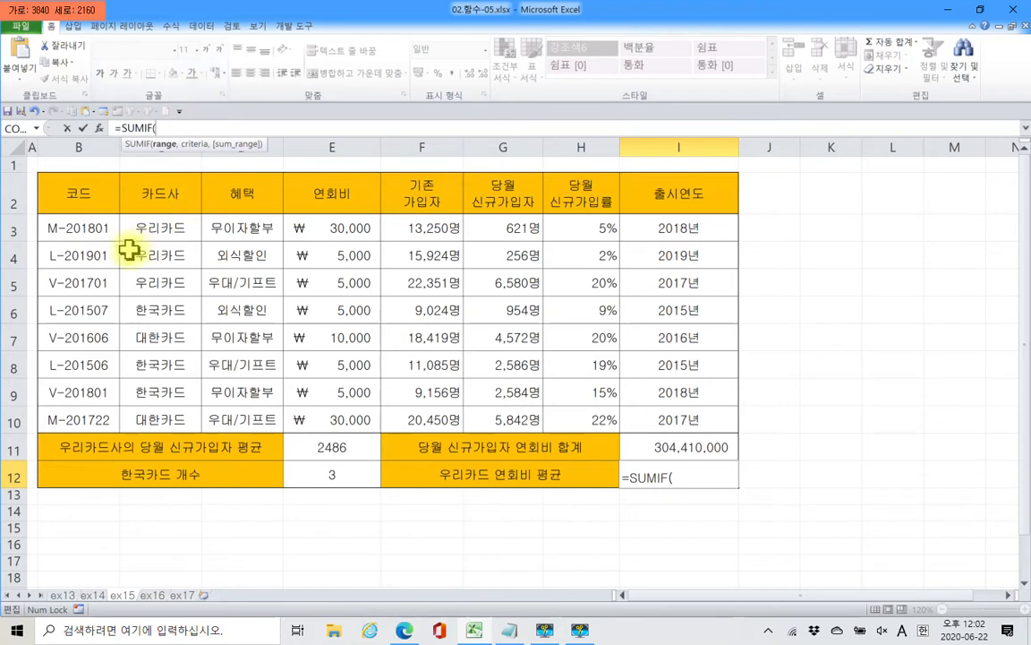
{"action": "left_click", "coordinate": [149, 228]}
{"action": "left_click_drag", "start_coordinate": [148, 227], "coordinate": [145, 408]}
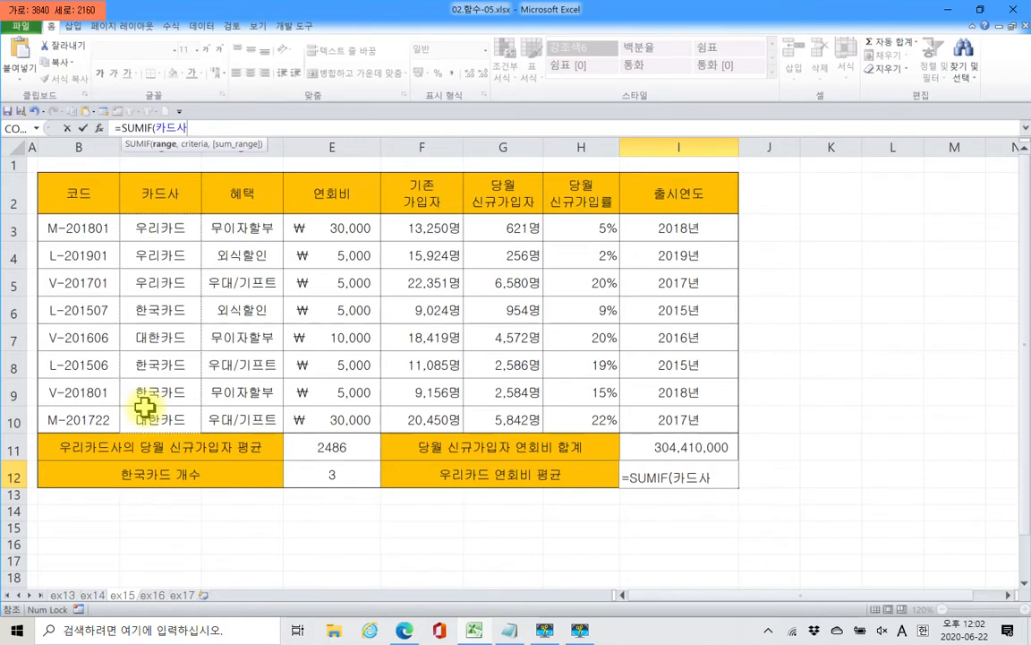
Step: Complete the SUMIF in I12 with the criterion "우리카드" and the sum range E3:E10, and enter it
{"action": "type", "text": ","}
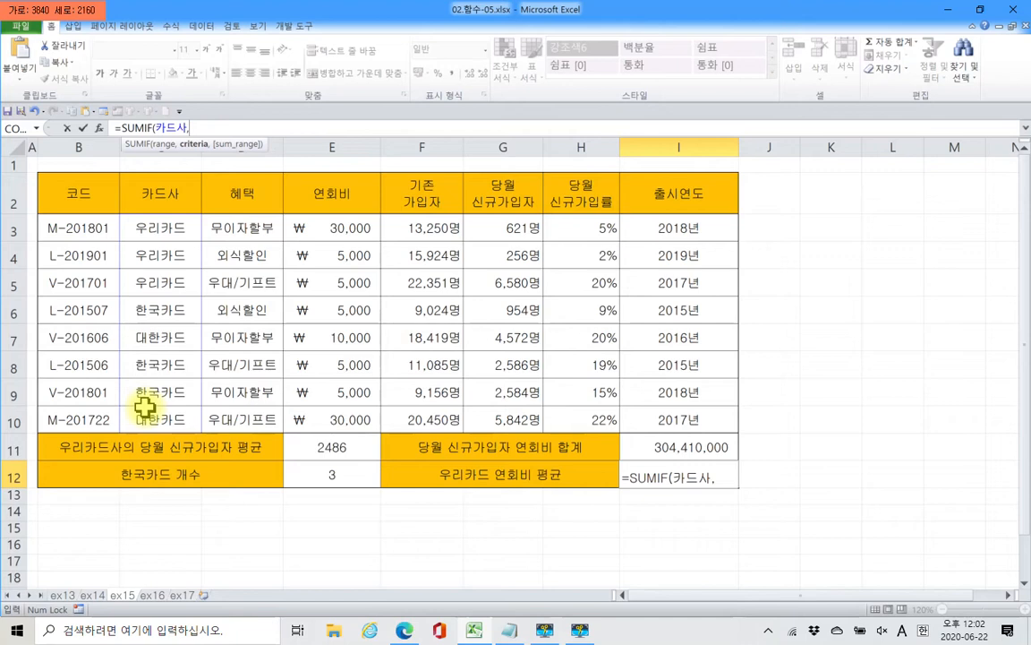
{"action": "type", "text": "\"dn"}
{"action": "key", "text": "BackSpace"}
{"action": "key", "text": "BackSpace"}
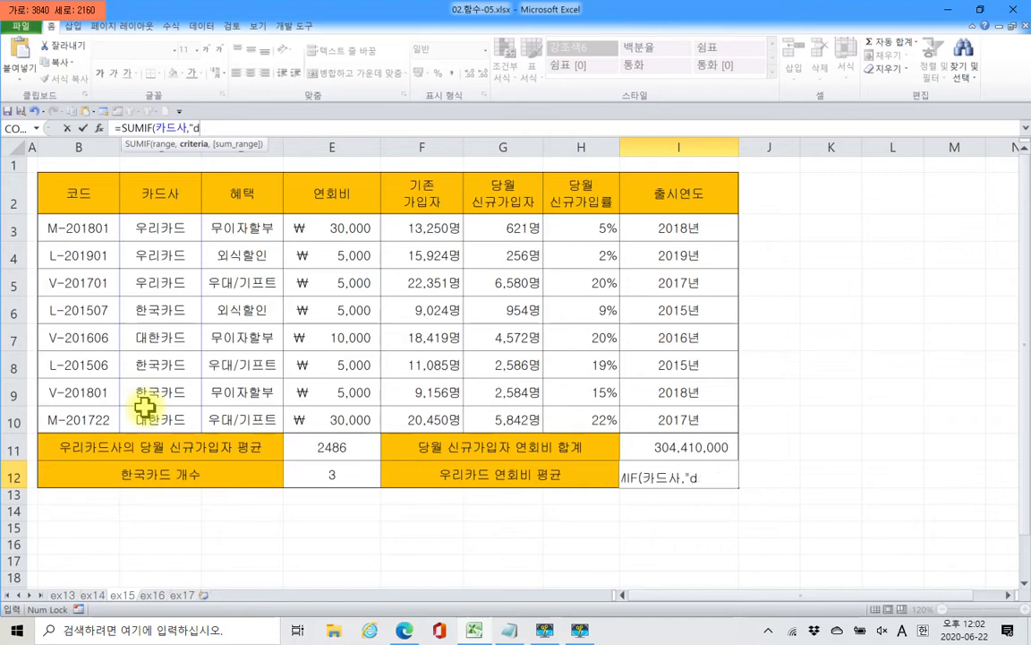
{"action": "key", "text": "Hangul"}
{"action": "type", "text": "ㅇ우리카드\""}
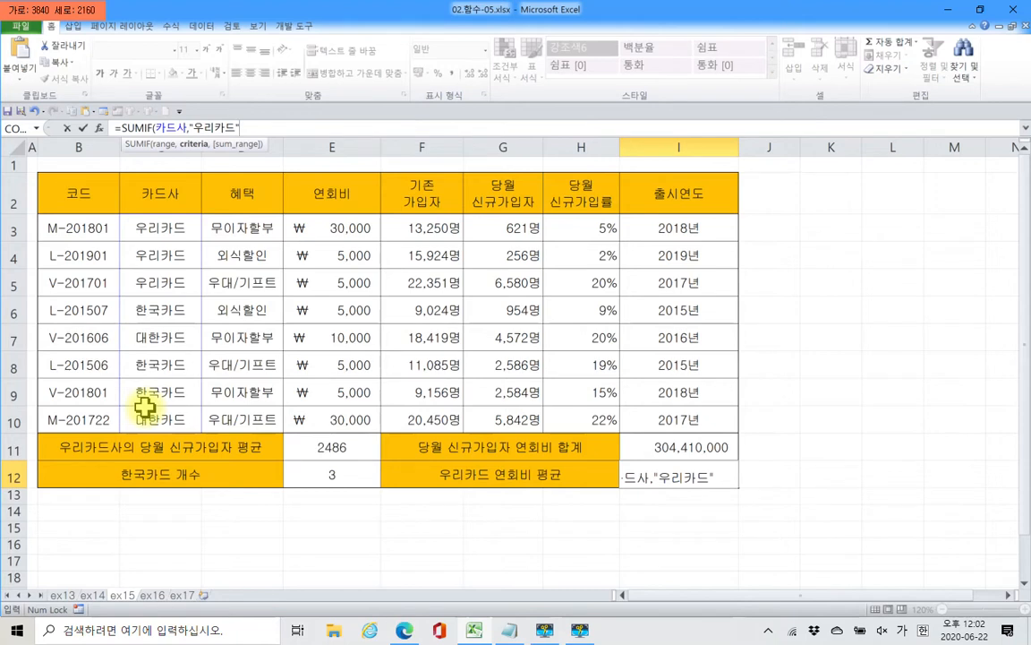
{"action": "type", "text": ","}
{"action": "left_click_drag", "start_coordinate": [346, 228], "coordinate": [349, 417]}
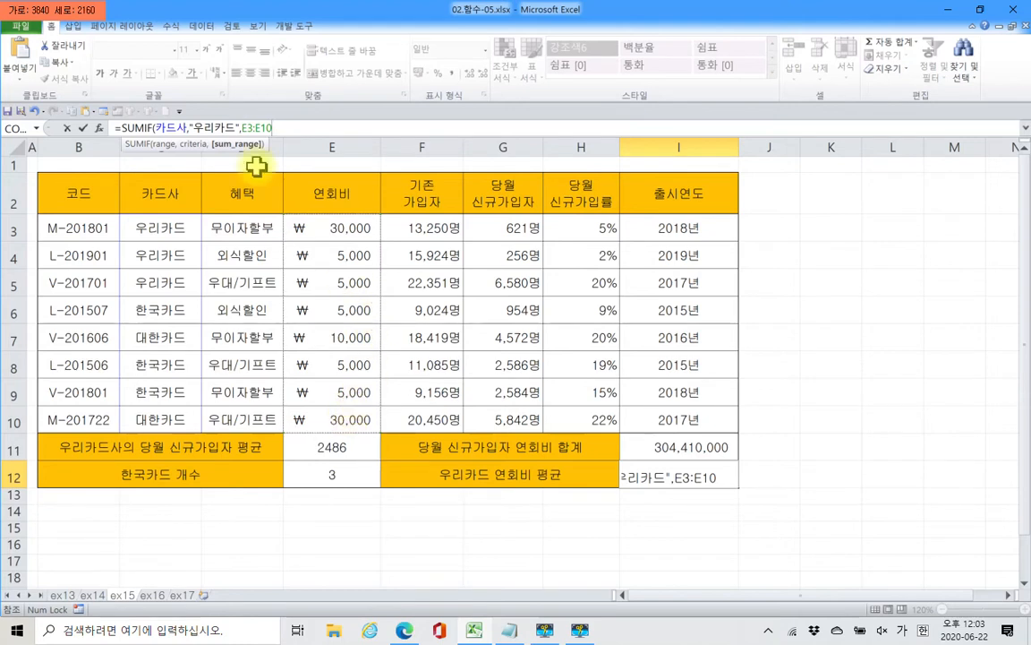
{"action": "left_click", "coordinate": [83, 131]}
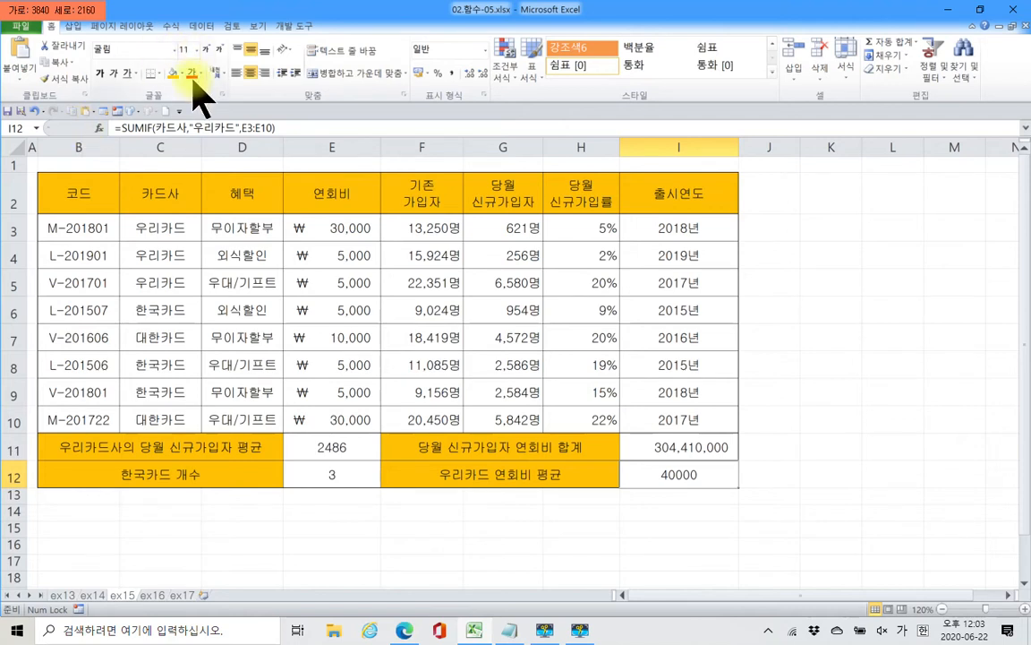
Step: Extend the I12 formula with a division by a COUNTIF function after the SUMIF part
{"action": "left_click", "coordinate": [322, 128]}
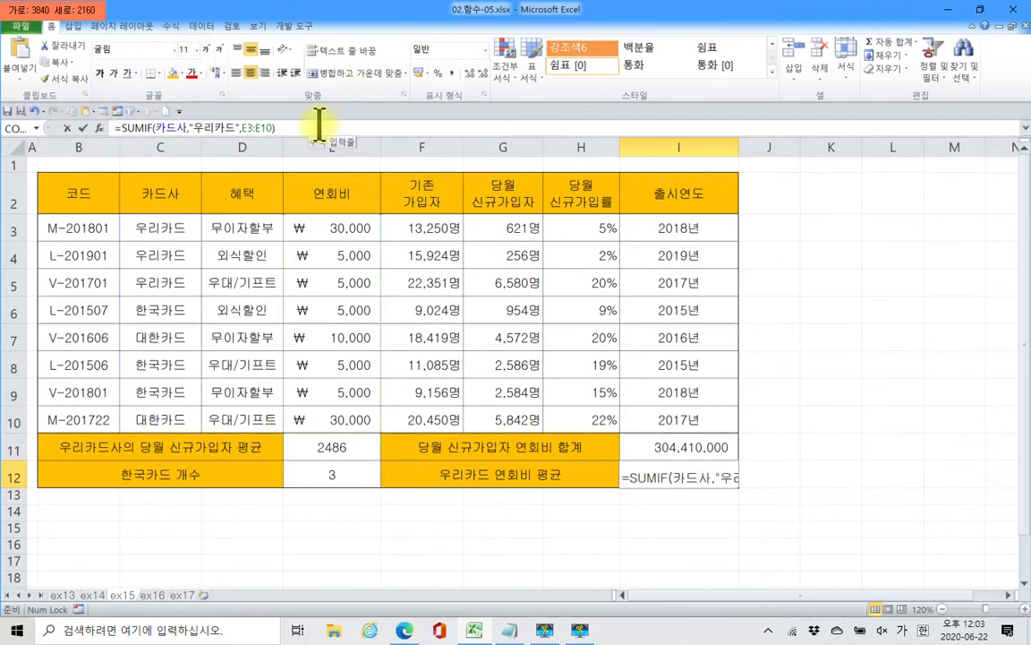
{"action": "type", "text": "/"}
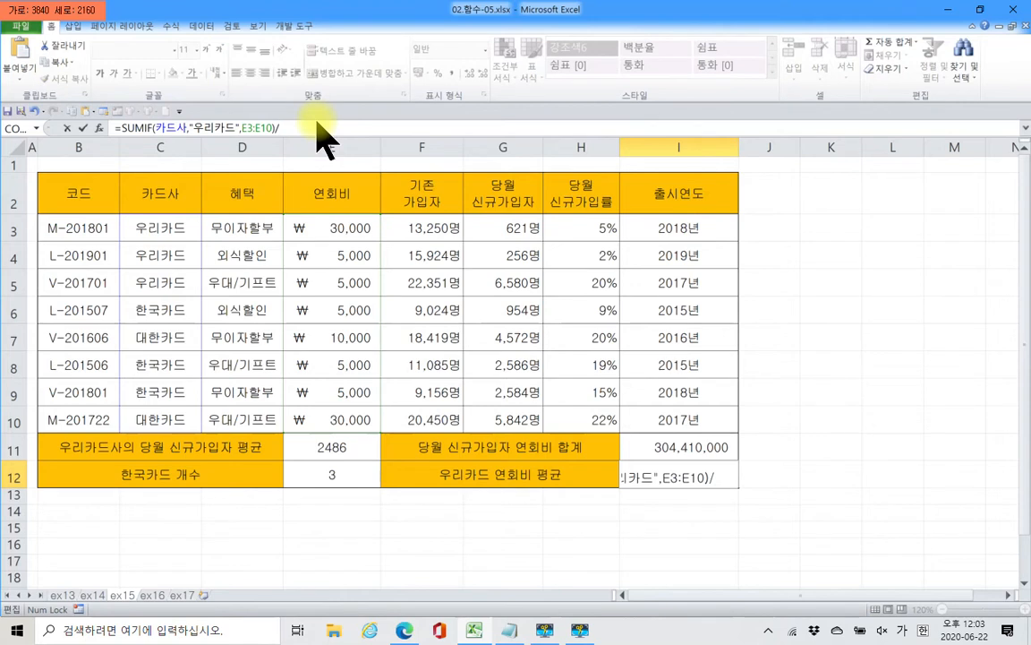
{"action": "type", "text": "채"}
{"action": "key", "text": "BackSpace"}
{"action": "key", "text": "BackSpace"}
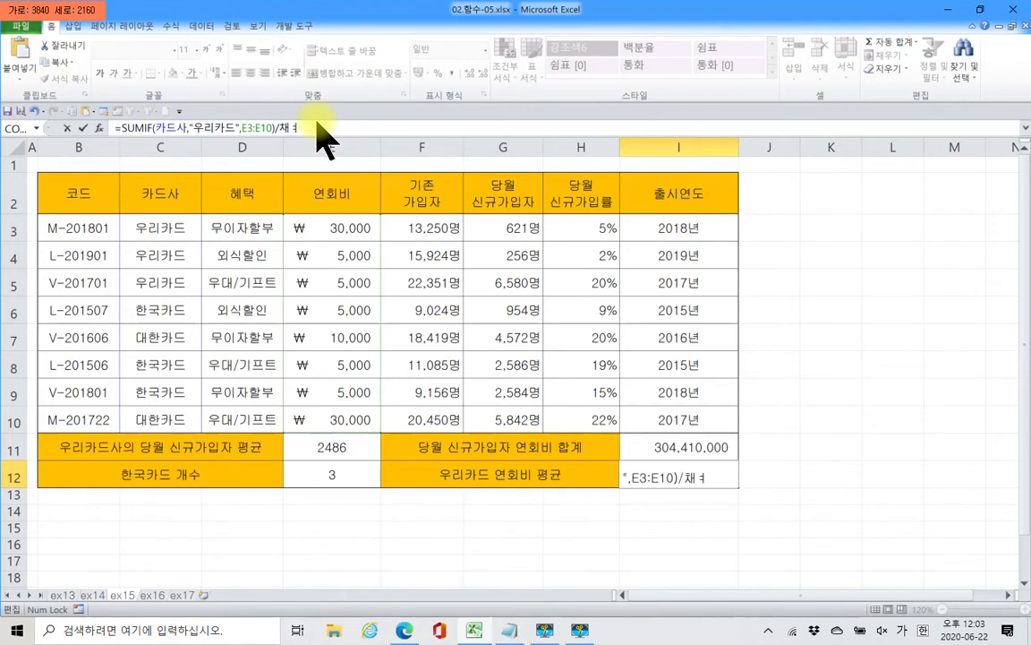
{"action": "type", "text": "cou"}
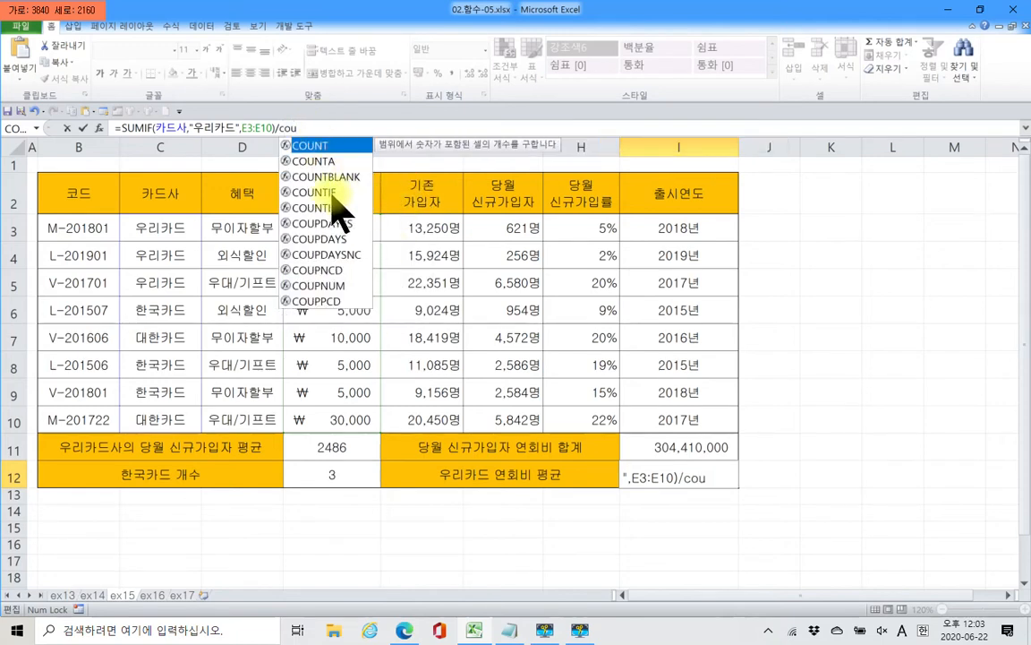
{"action": "double_click", "coordinate": [338, 192]}
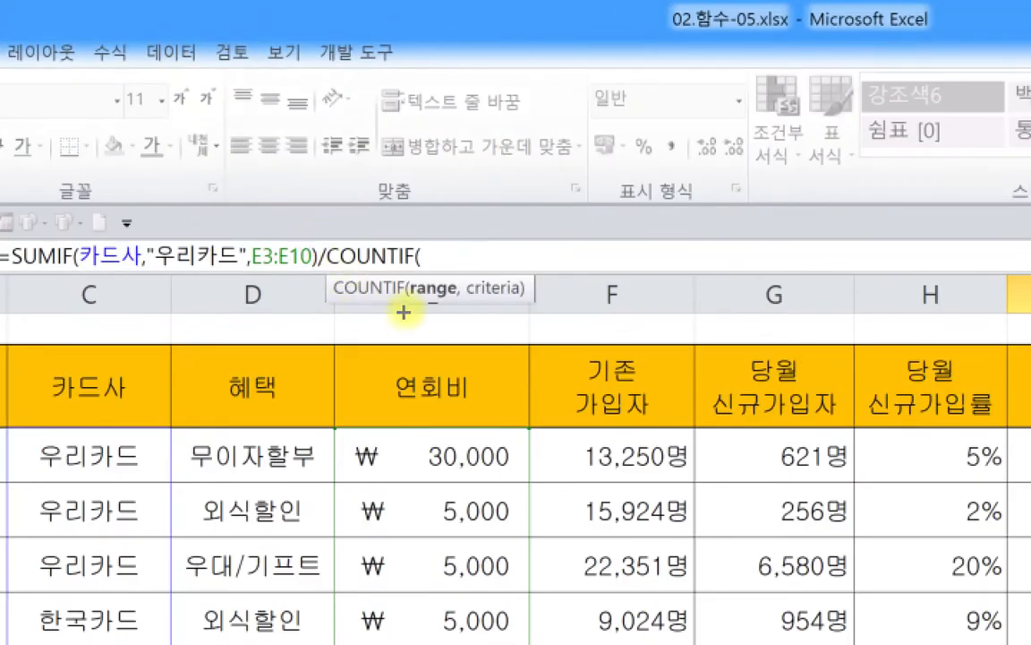
{"action": "left_click_drag", "start_coordinate": [409, 306], "coordinate": [522, 309]}
{"action": "key", "text": "Escape"}
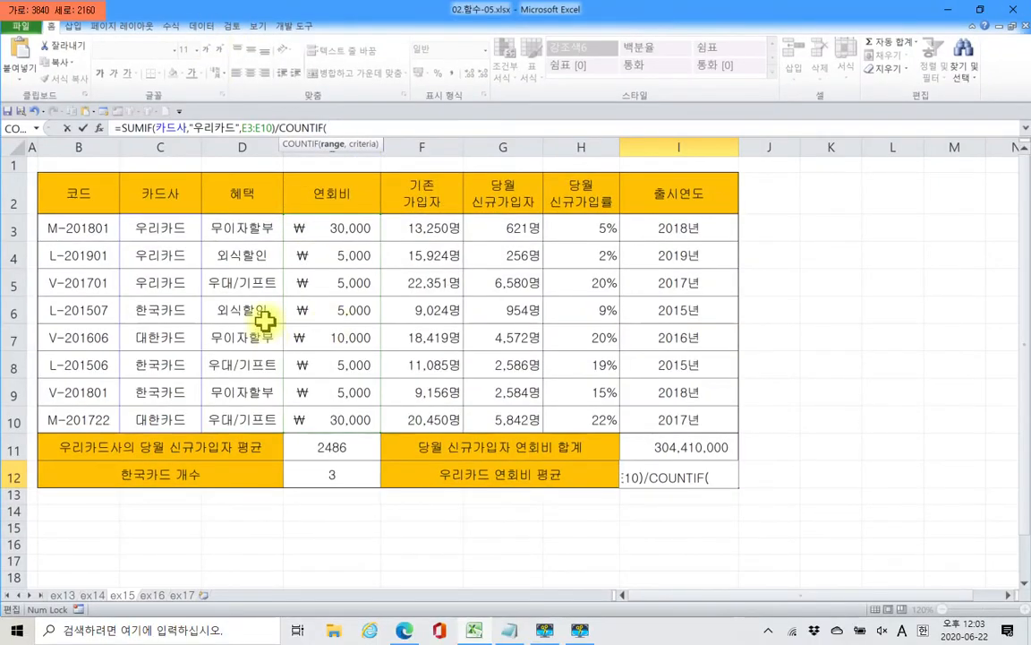
Step: Complete the COUNTIF in I12 with the 카드사 range C3:C10 and the criterion "우리카드", and enter the formula
{"action": "left_click_drag", "start_coordinate": [148, 224], "coordinate": [156, 414]}
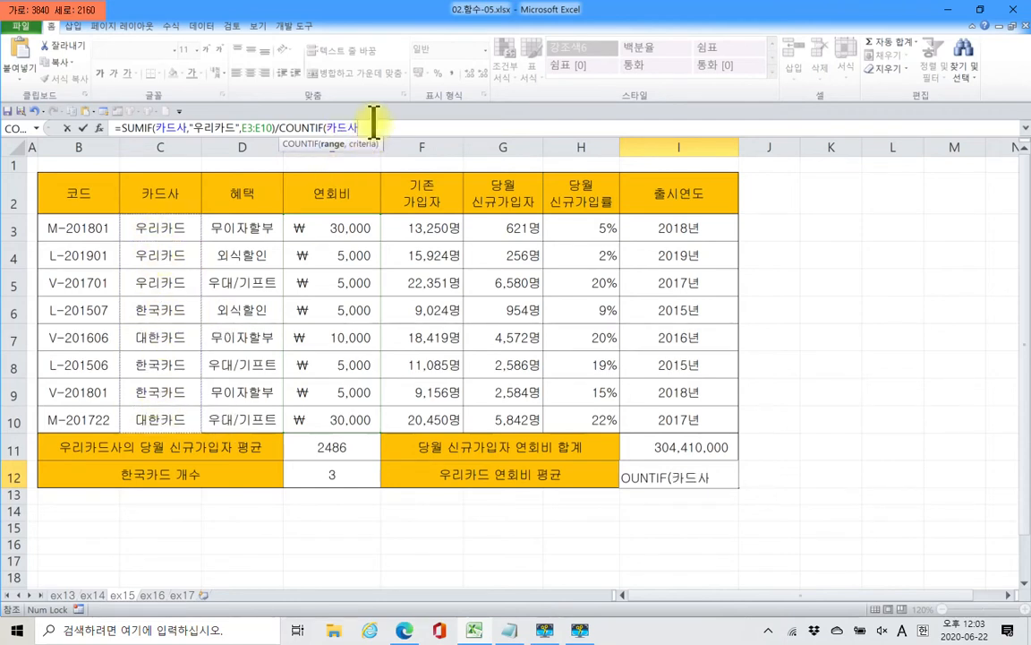
{"action": "type", "text": ","}
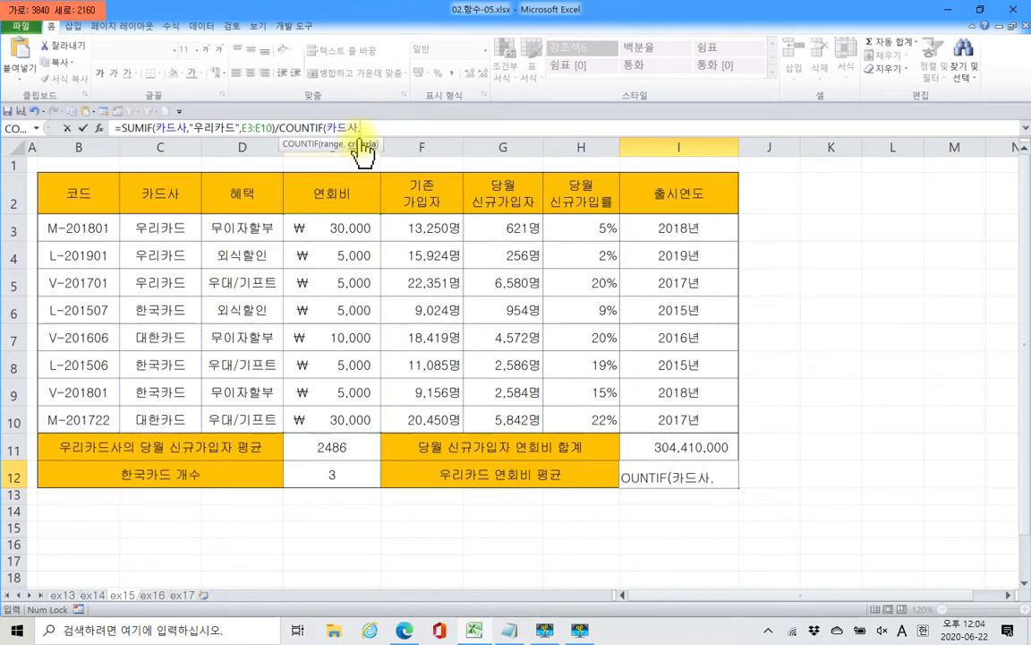
{"action": "type", "text": "\"dnflk"}
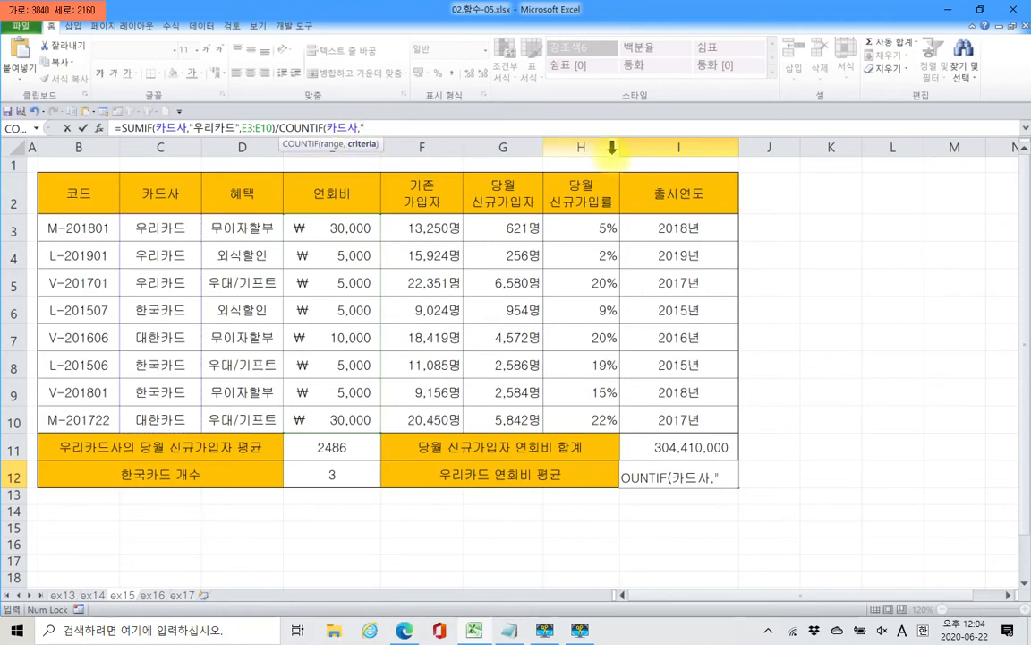
{"action": "key", "text": "BackSpace"}
{"action": "key", "text": "BackSpace"}
{"action": "key", "text": "BackSpace"}
{"action": "key", "text": "BackSpace"}
{"action": "key", "text": "BackSpace"}
{"action": "key", "text": "Hangul"}
{"action": "type", "text": "우리카드"}
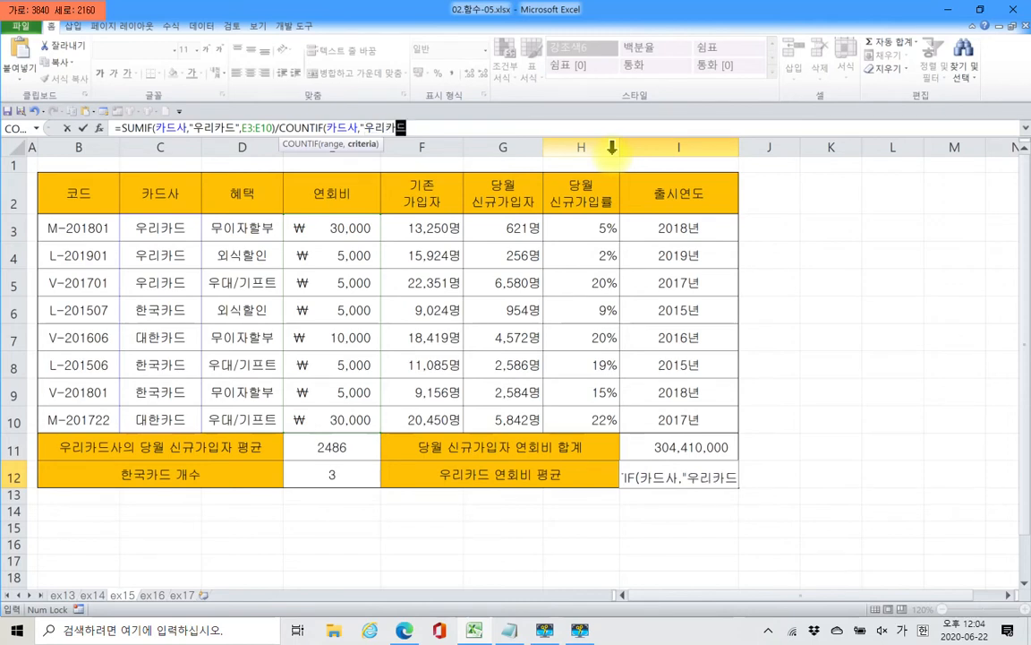
{"action": "type", "text": "\")"}
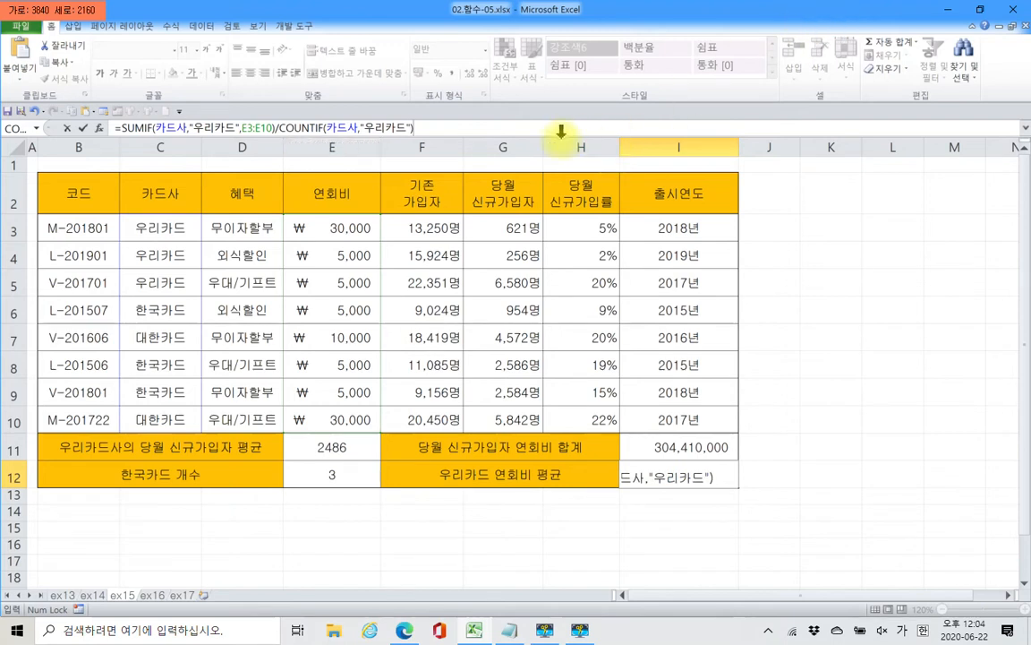
{"action": "left_click", "coordinate": [83, 128]}
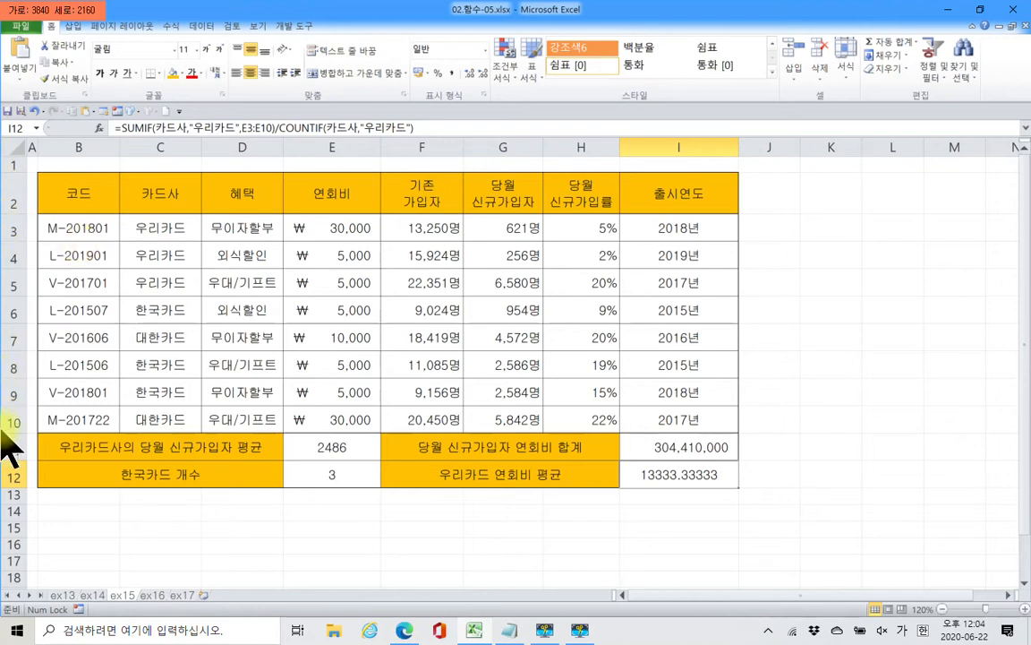
Step: On sheet ex16, clear the 원자재 비용 placeholders in H3:H9 and set these cells' number format to General
{"action": "left_click", "coordinate": [152, 595]}
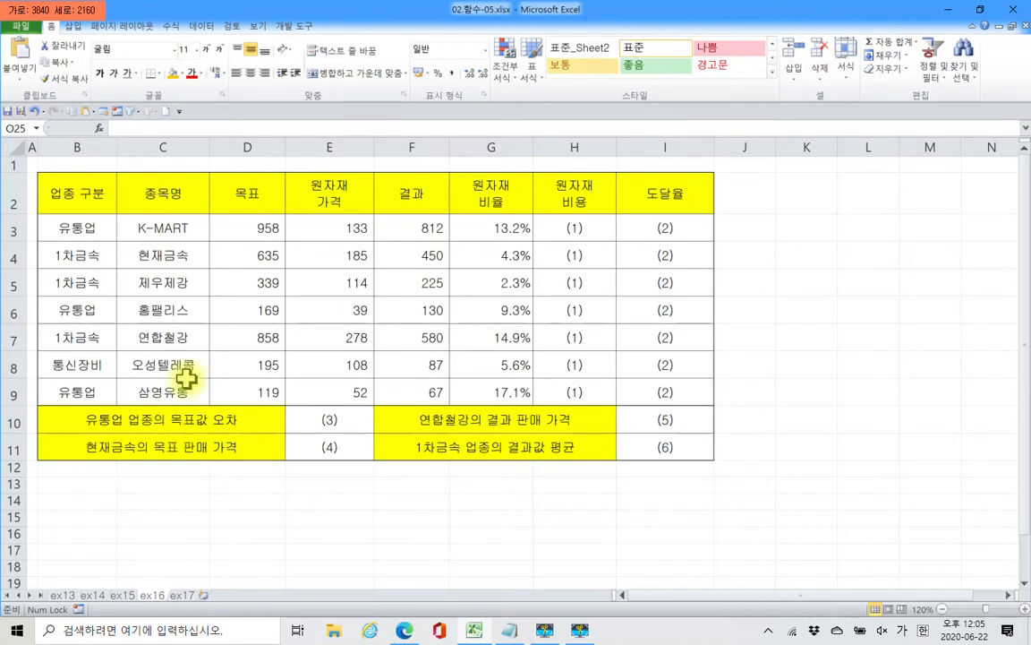
{"action": "left_click_drag", "start_coordinate": [595, 223], "coordinate": [594, 391]}
{"action": "key", "text": "Delete"}
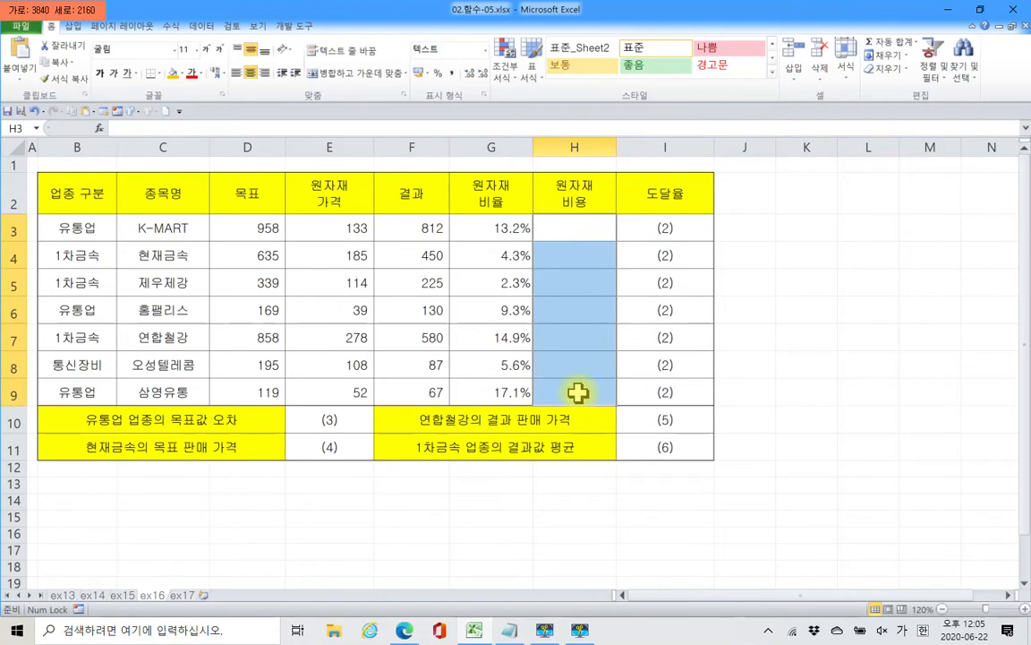
{"action": "right_click", "coordinate": [564, 288]}
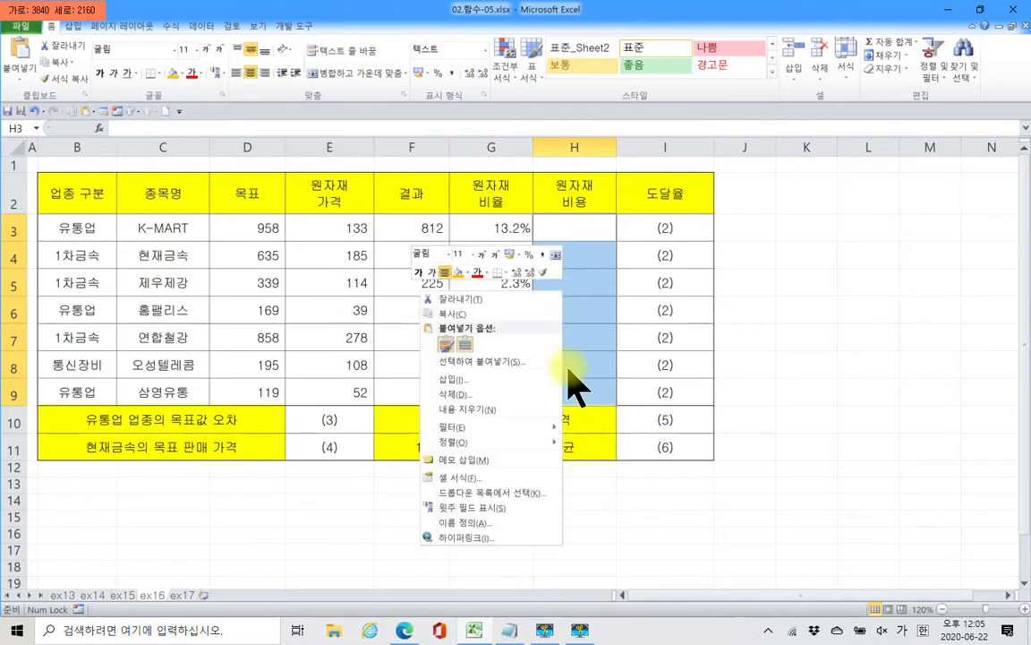
{"action": "left_click", "coordinate": [466, 477]}
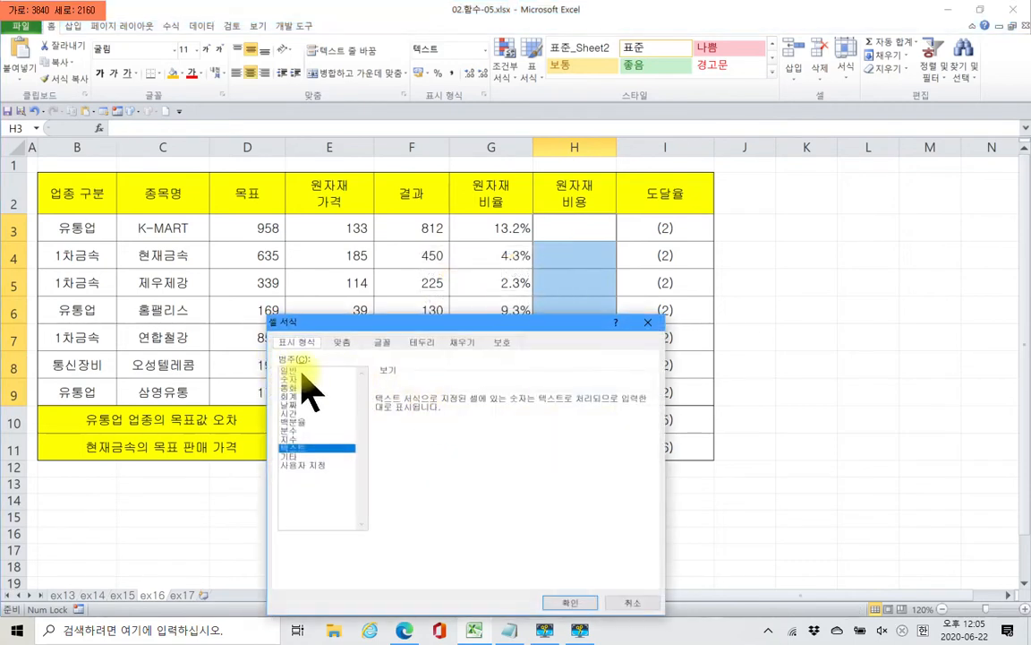
{"action": "left_click", "coordinate": [291, 370]}
{"action": "left_click", "coordinate": [566, 603]}
Step: Begin a formula in H3 for K-MART's 원자재 비용 using the INT function
{"action": "left_click", "coordinate": [584, 230]}
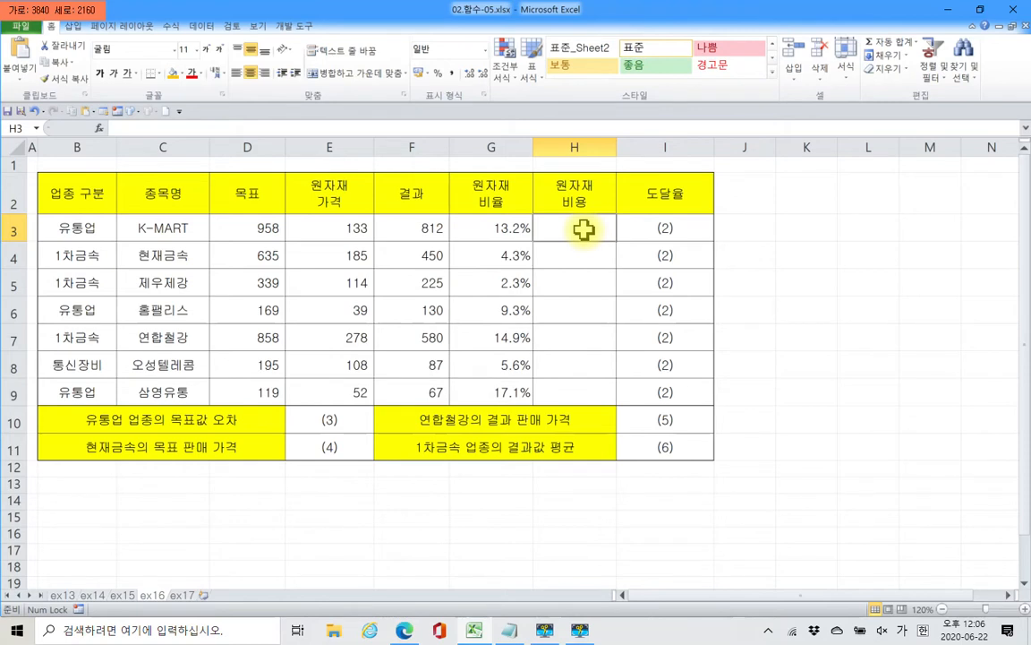
{"action": "left_click", "coordinate": [275, 130]}
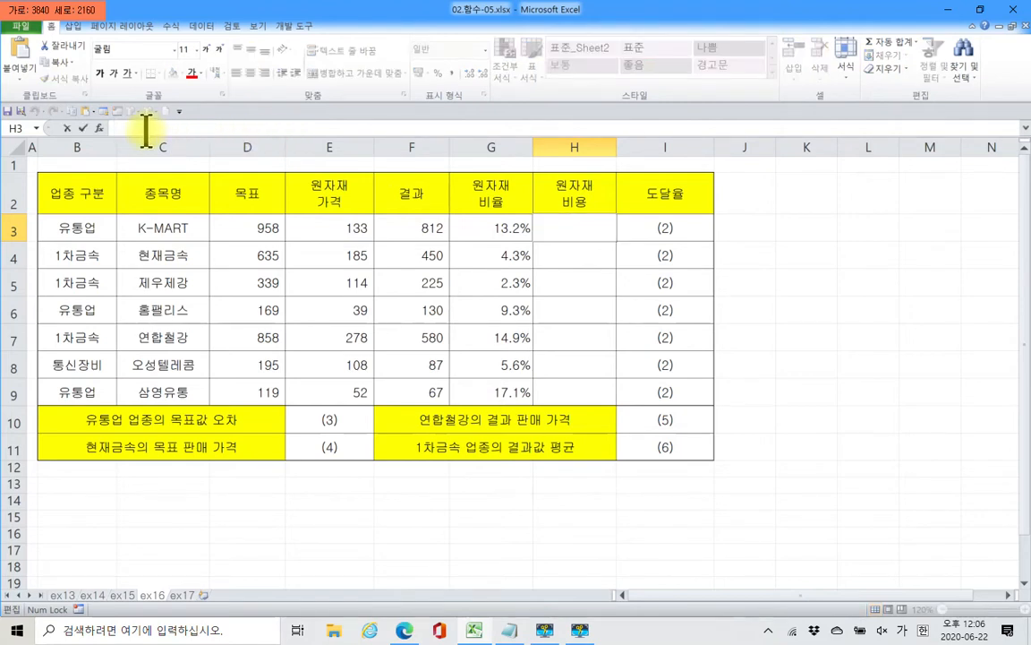
{"action": "type", "text": "=ㅑㅜ"}
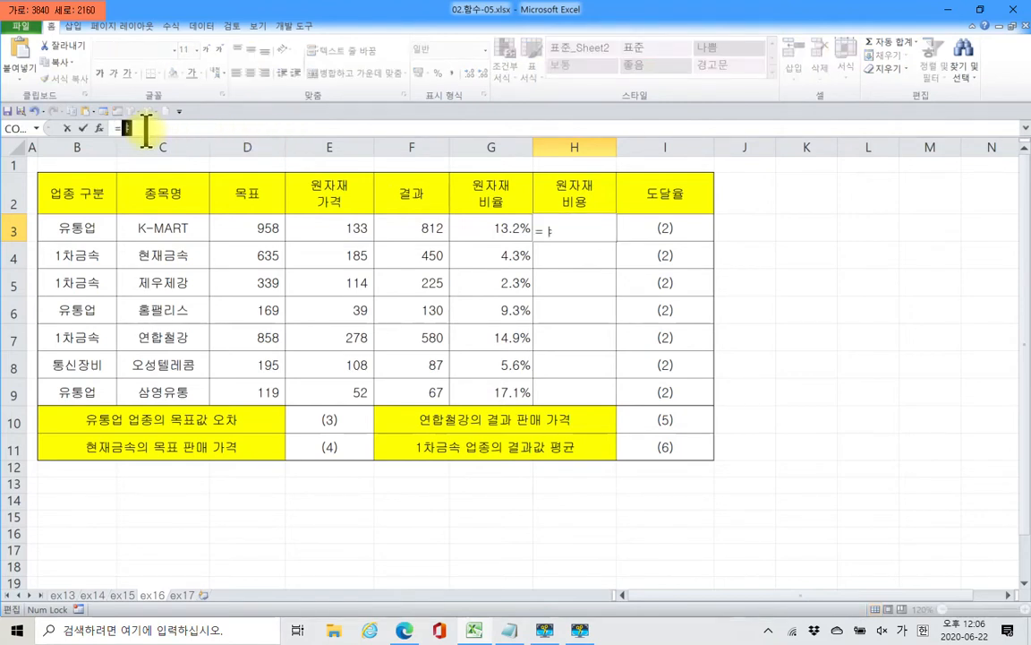
{"action": "key", "text": "BackSpace"}
{"action": "key", "text": "BackSpace"}
{"action": "key", "text": "Hangul"}
{"action": "type", "text": "in"}
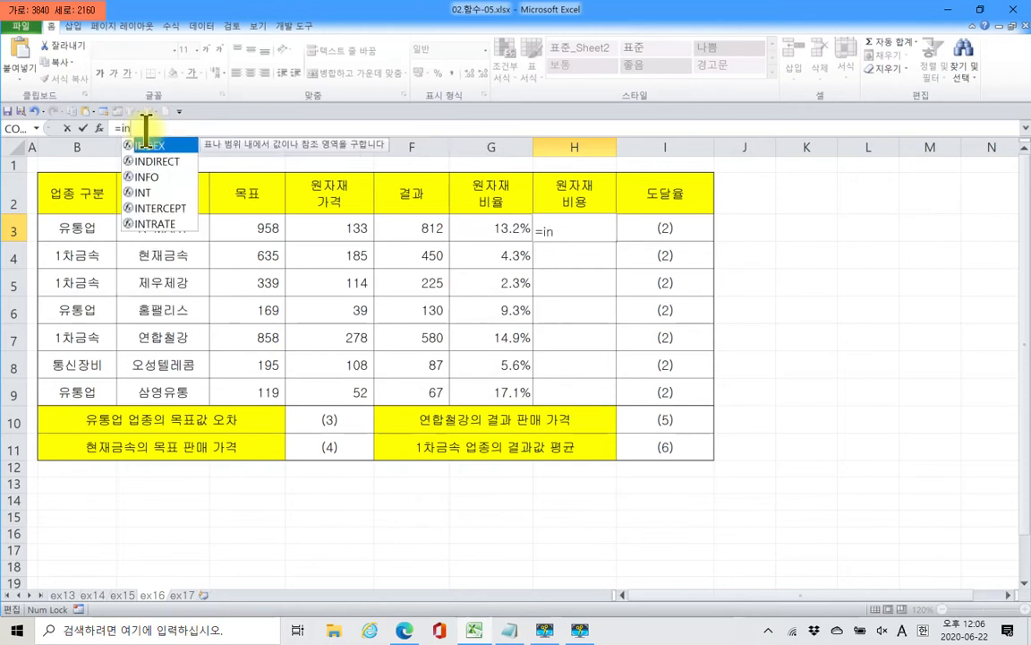
{"action": "double_click", "coordinate": [145, 193]}
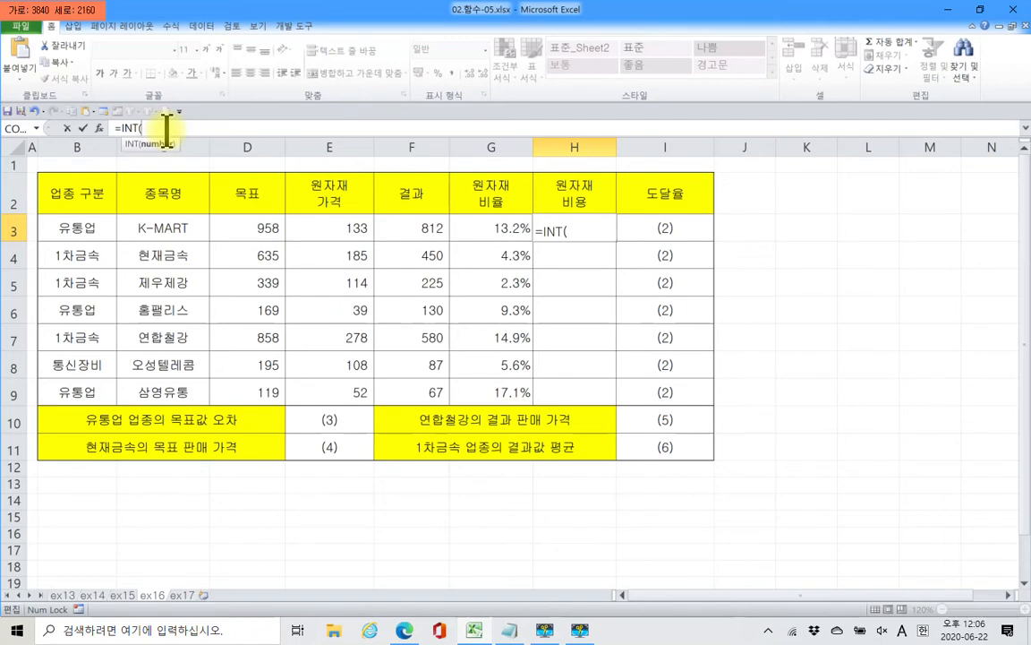
Step: Complete the H3 INT formula with 목표 (D3) multiplied by 원자재 비율 (G3), and enter it
{"action": "left_click", "coordinate": [257, 240]}
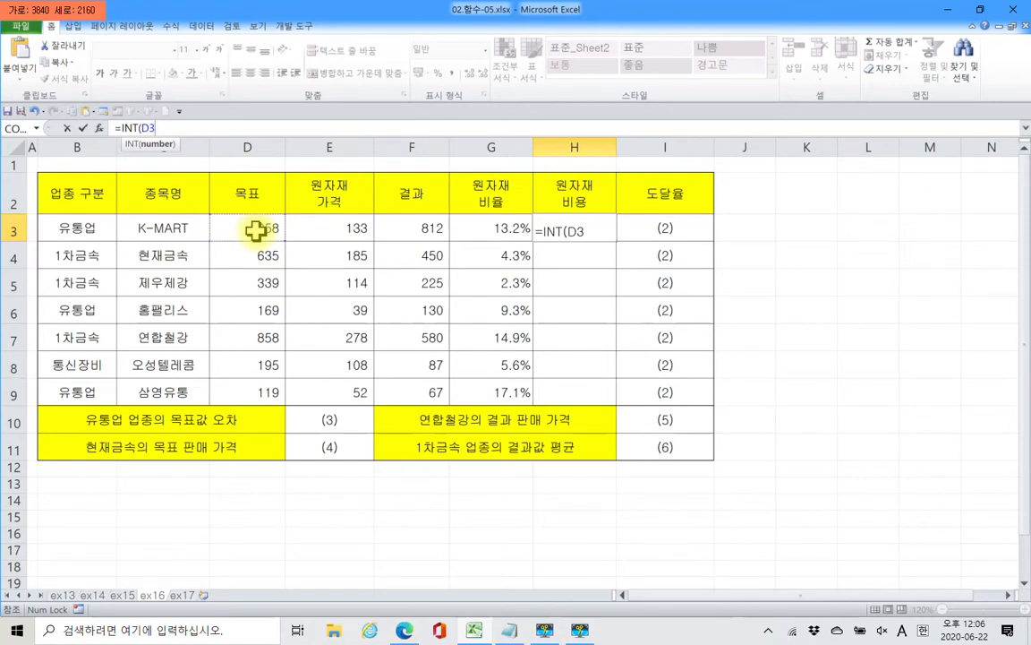
{"action": "type", "text": "*"}
{"action": "left_click", "coordinate": [489, 229]}
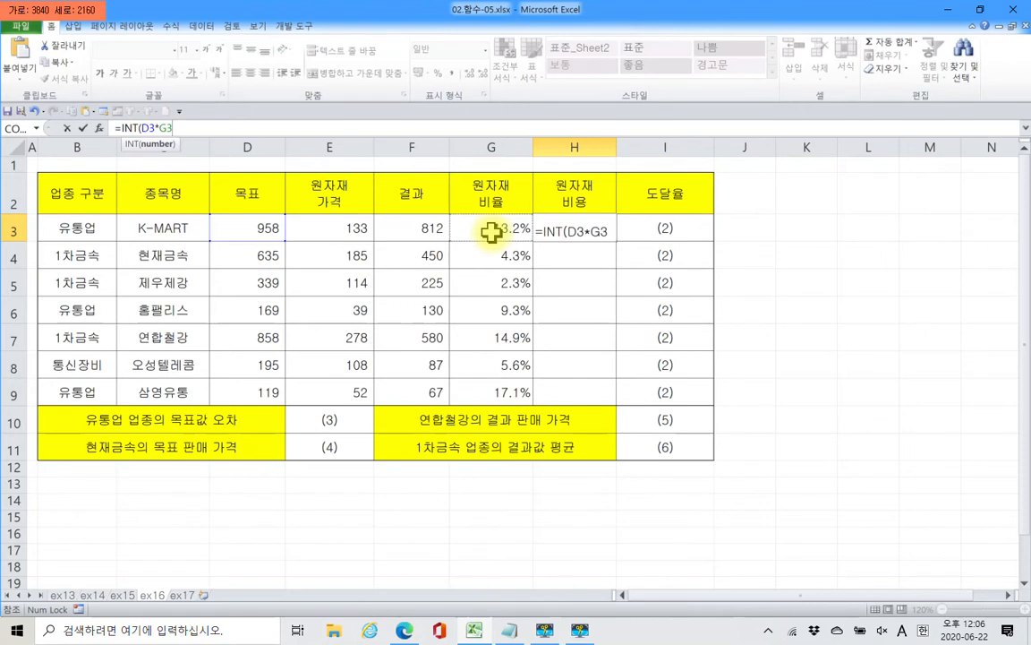
{"action": "type", "text": ")"}
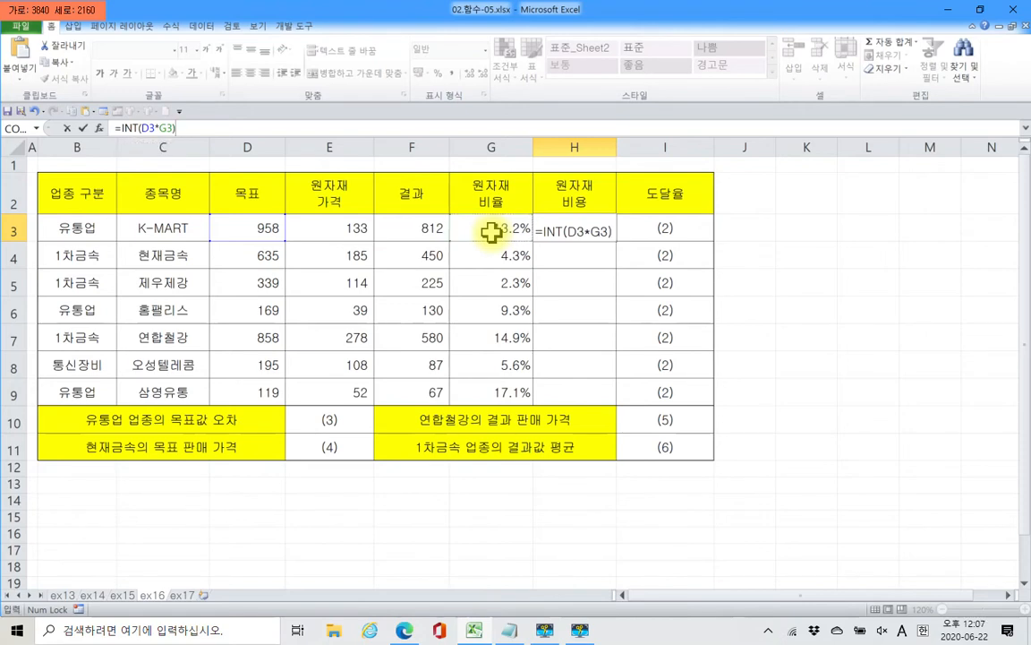
{"action": "left_click", "coordinate": [82, 129]}
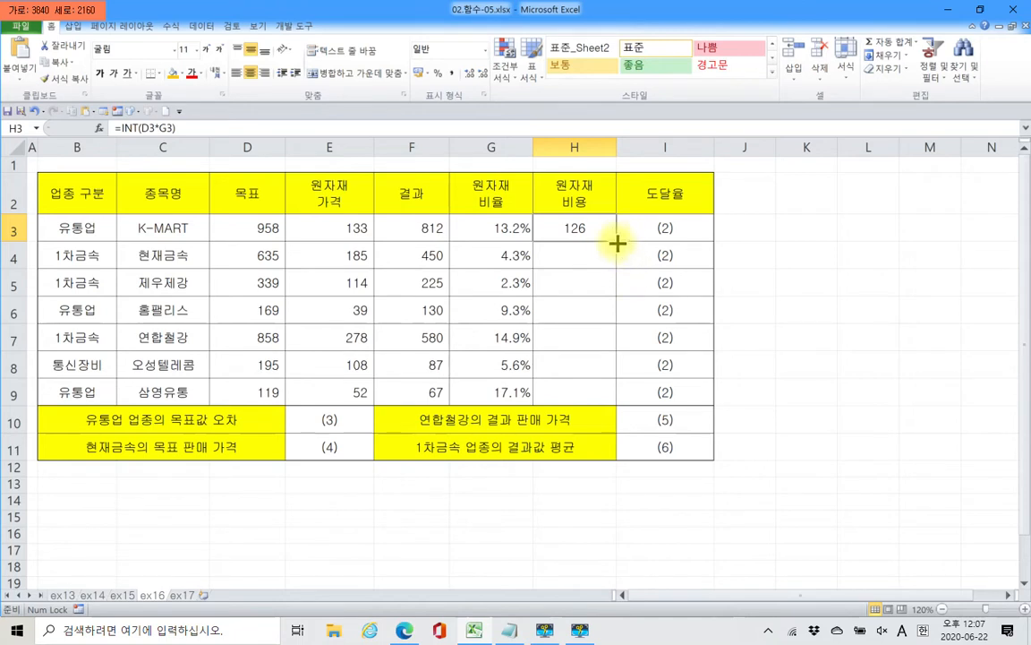
Step: Fill the 원자재 비용 formula from H3 down through H9
{"action": "left_click_drag", "start_coordinate": [617, 239], "coordinate": [618, 395]}
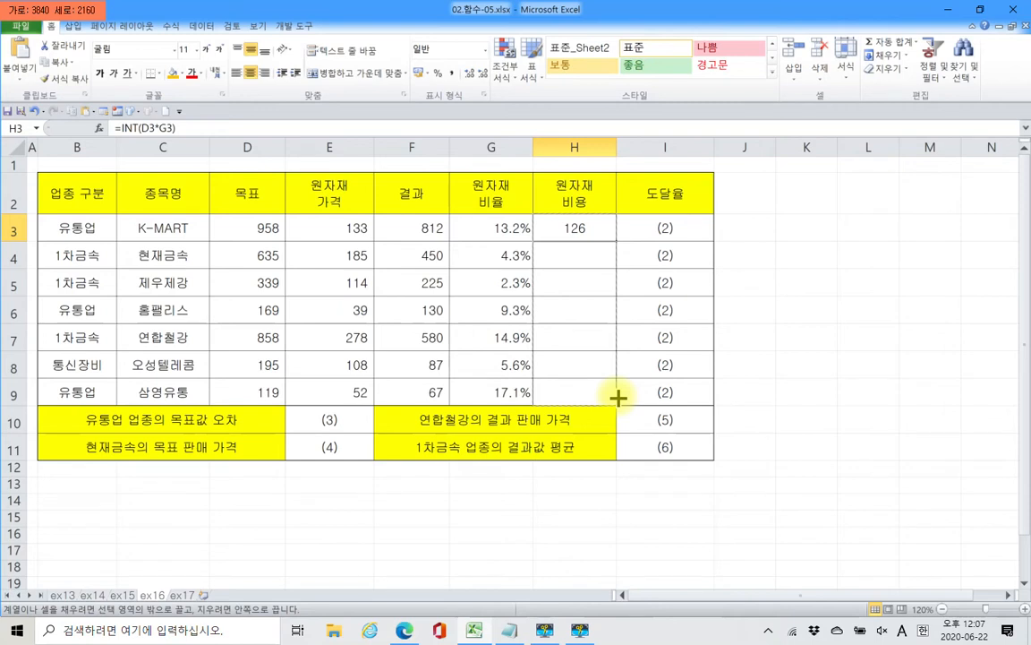
{"action": "left_click_drag", "start_coordinate": [617, 396], "coordinate": [617, 391]}
{"action": "left_click", "coordinate": [769, 239]}
{"action": "left_click", "coordinate": [822, 247]}
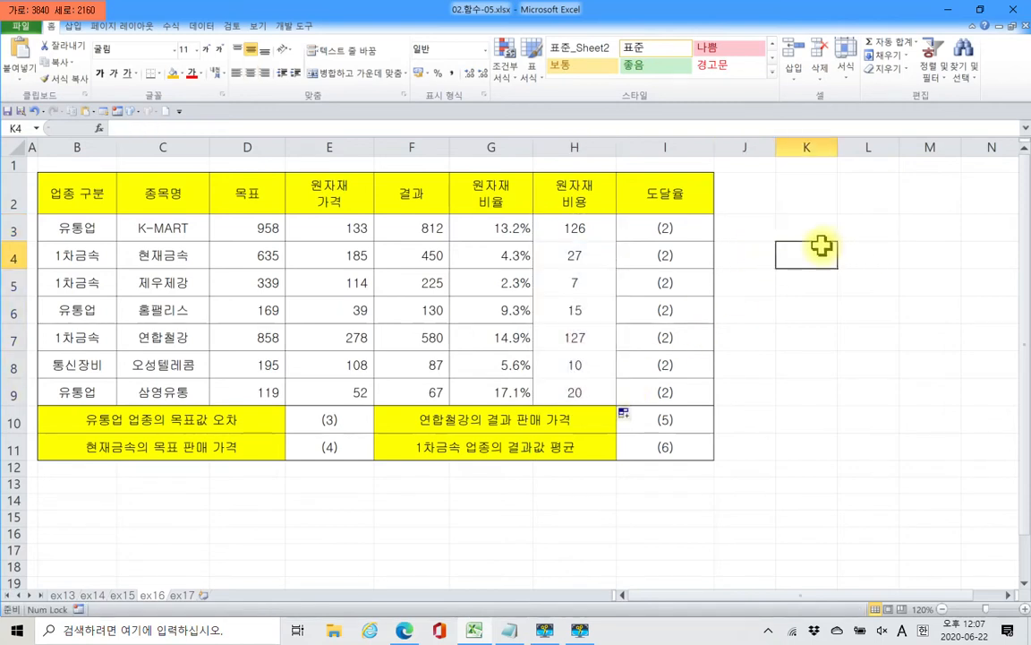
Step: Enter the sample values 90.5 in K5 and -90.5 in K6, beside the table
{"action": "left_click", "coordinate": [801, 228]}
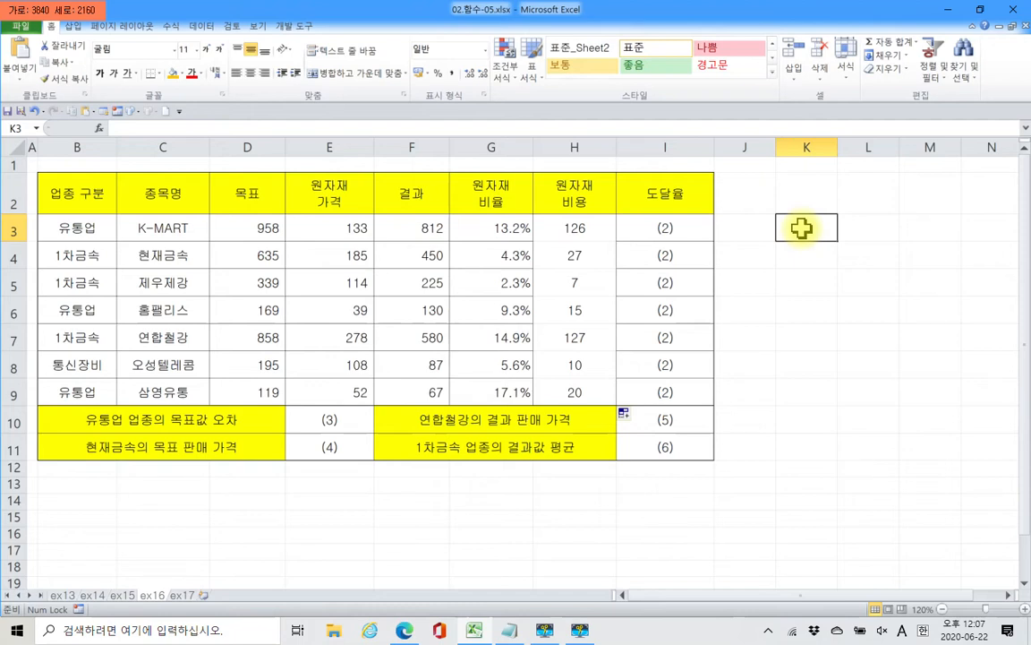
{"action": "left_click", "coordinate": [796, 286]}
{"action": "type", "text": "9"}
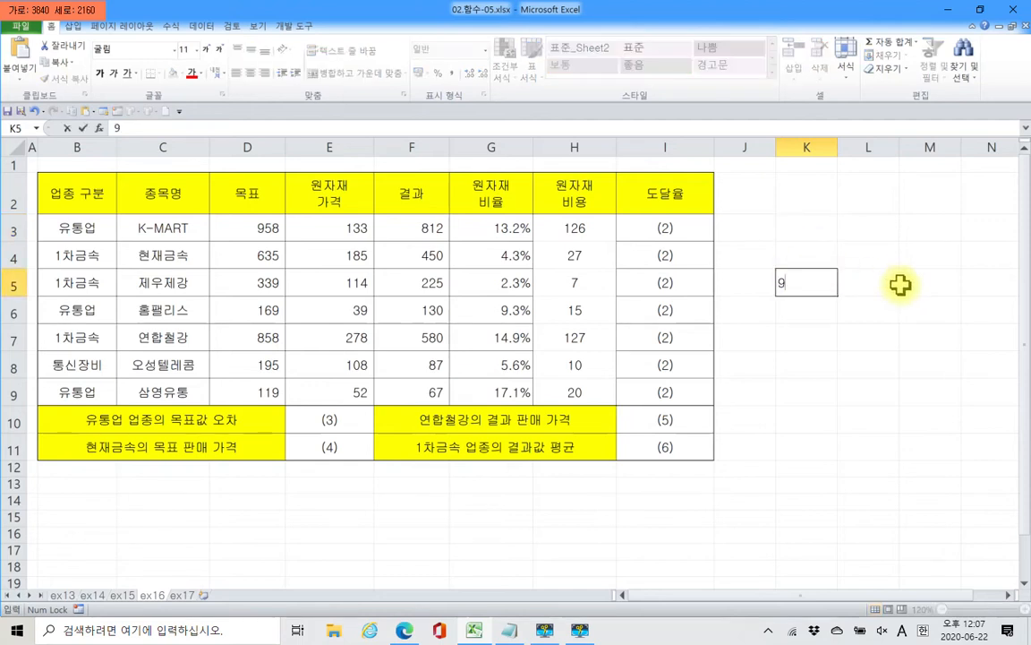
{"action": "type", "text": "0.5"}
{"action": "key", "text": "Return"}
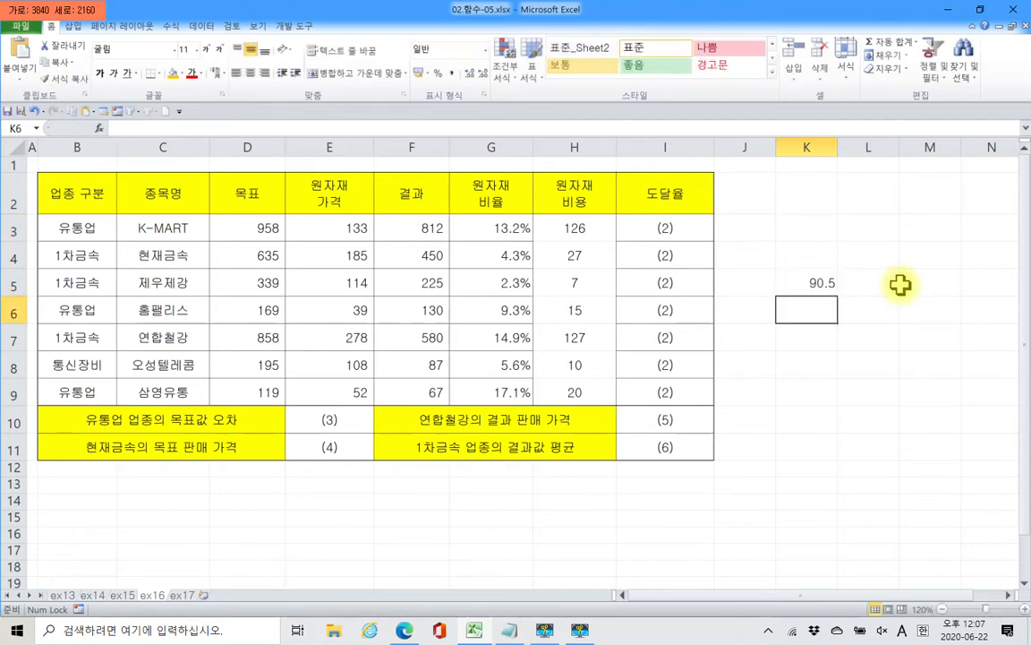
{"action": "type", "text": "-"}
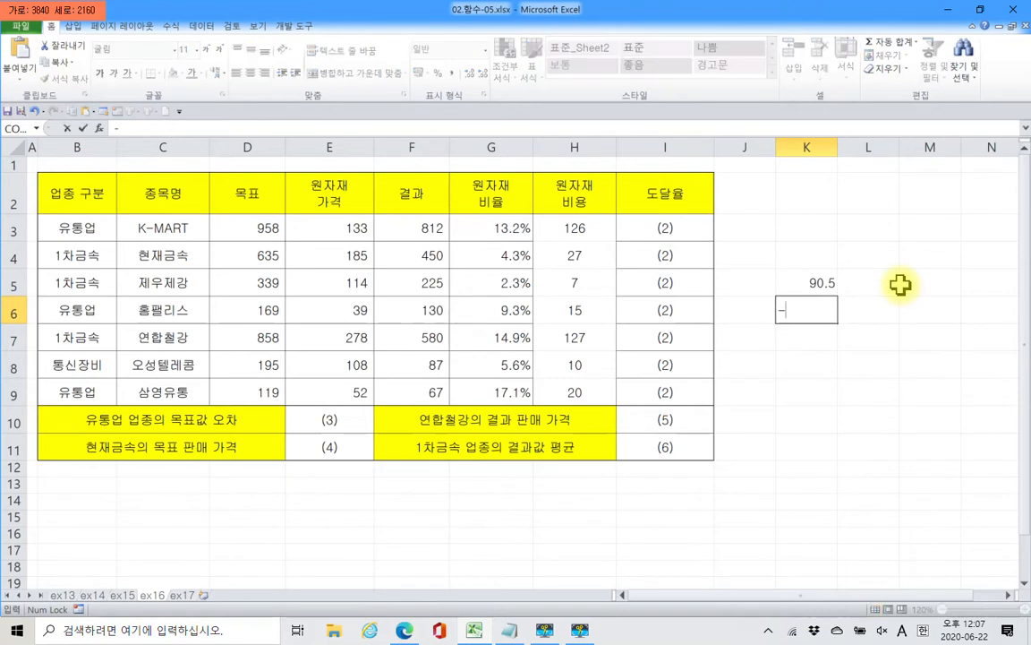
{"action": "type", "text": "90.5"}
{"action": "key", "text": "Tab"}
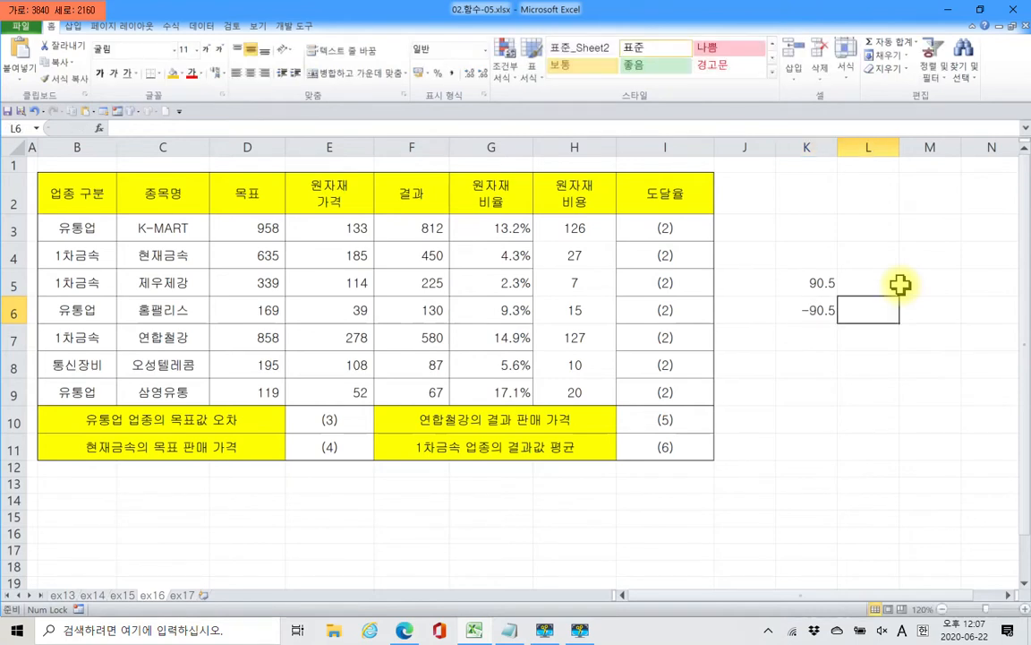
Step: Enter =INT(K5) in L5 and fill the formula down to L6
{"action": "left_click", "coordinate": [891, 285]}
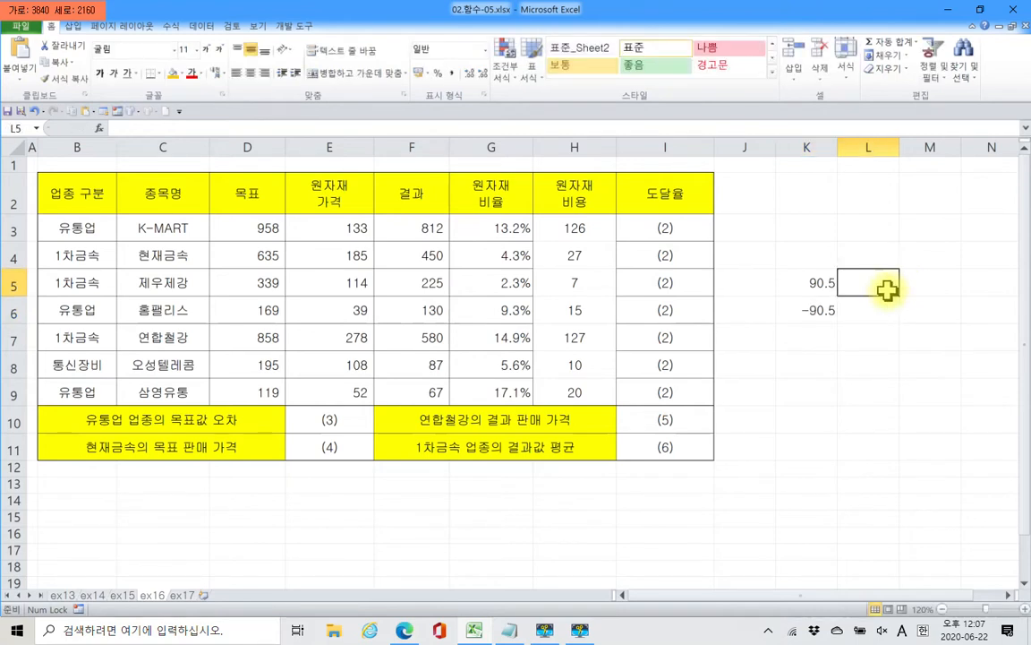
{"action": "type", "text": "="}
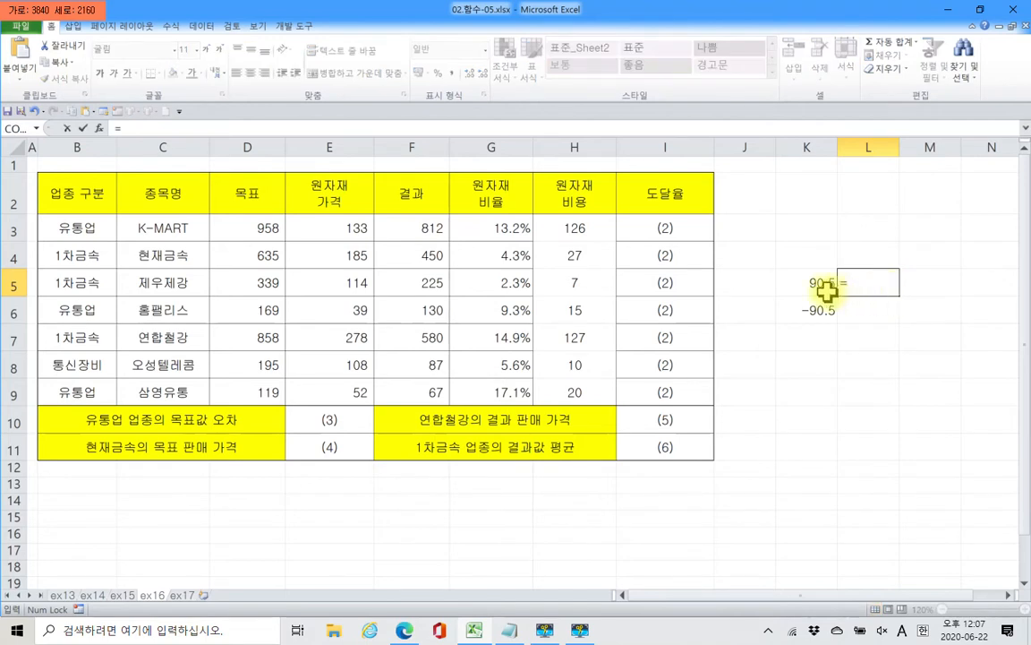
{"action": "type", "text": "int"}
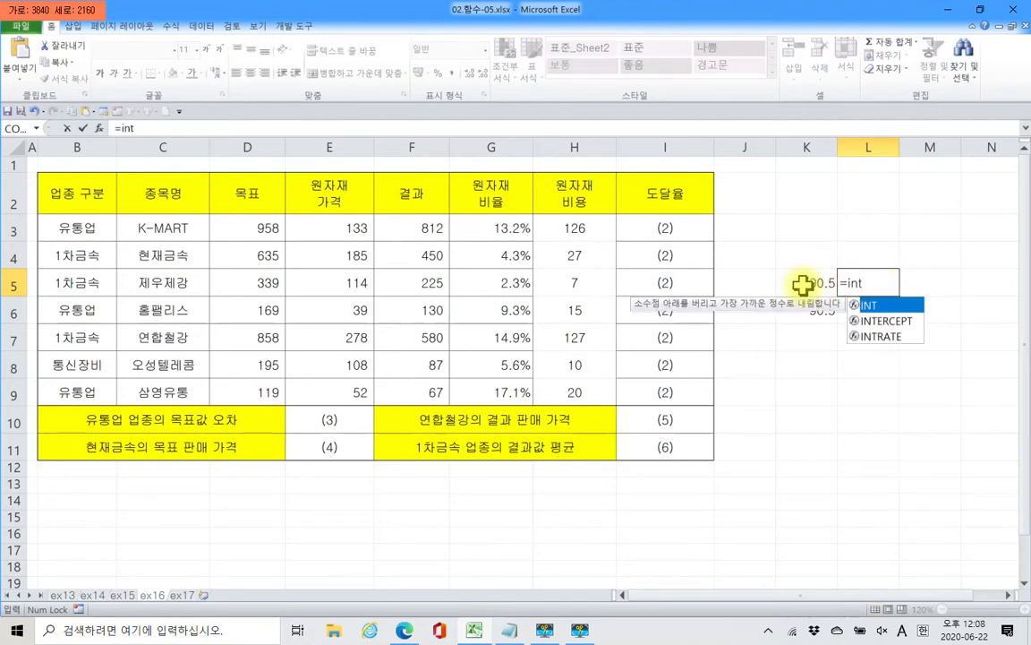
{"action": "double_click", "coordinate": [888, 305]}
{"action": "left_click", "coordinate": [807, 285]}
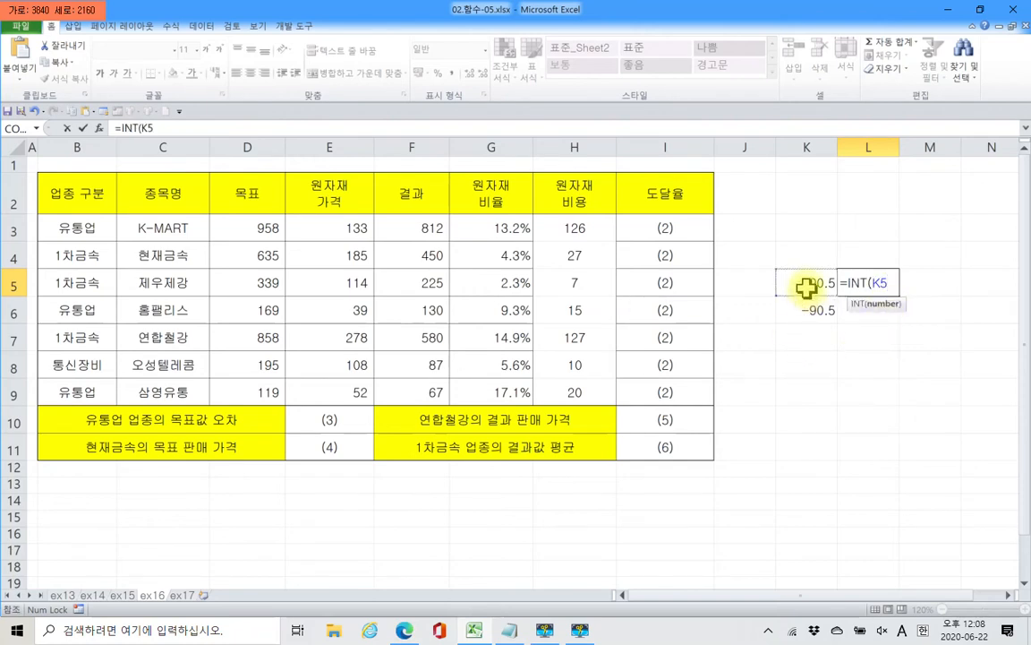
{"action": "type", "text": ")"}
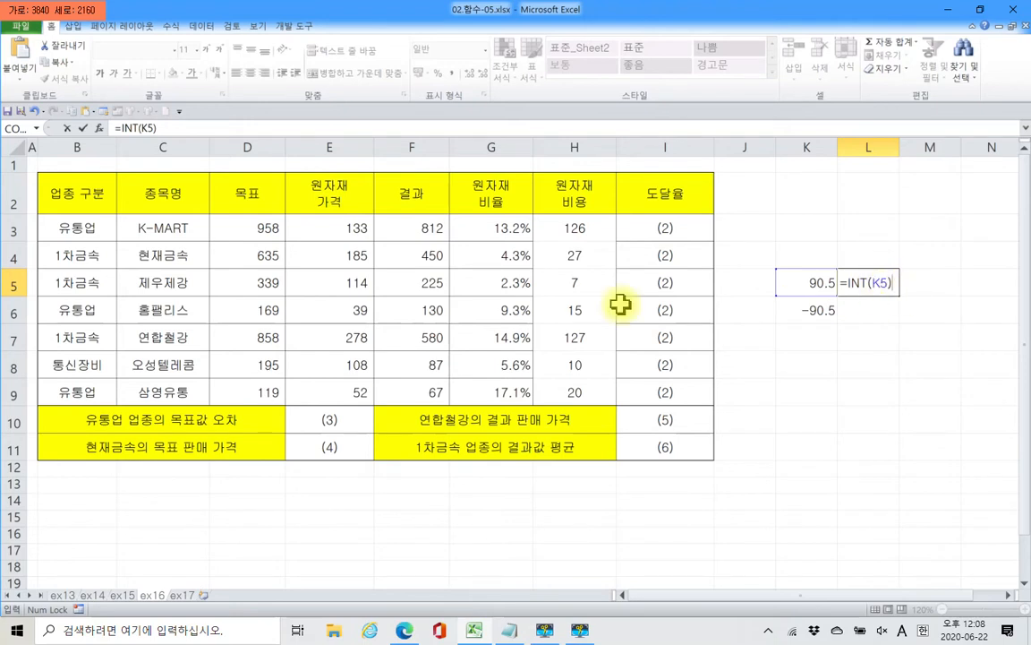
{"action": "left_click", "coordinate": [82, 128]}
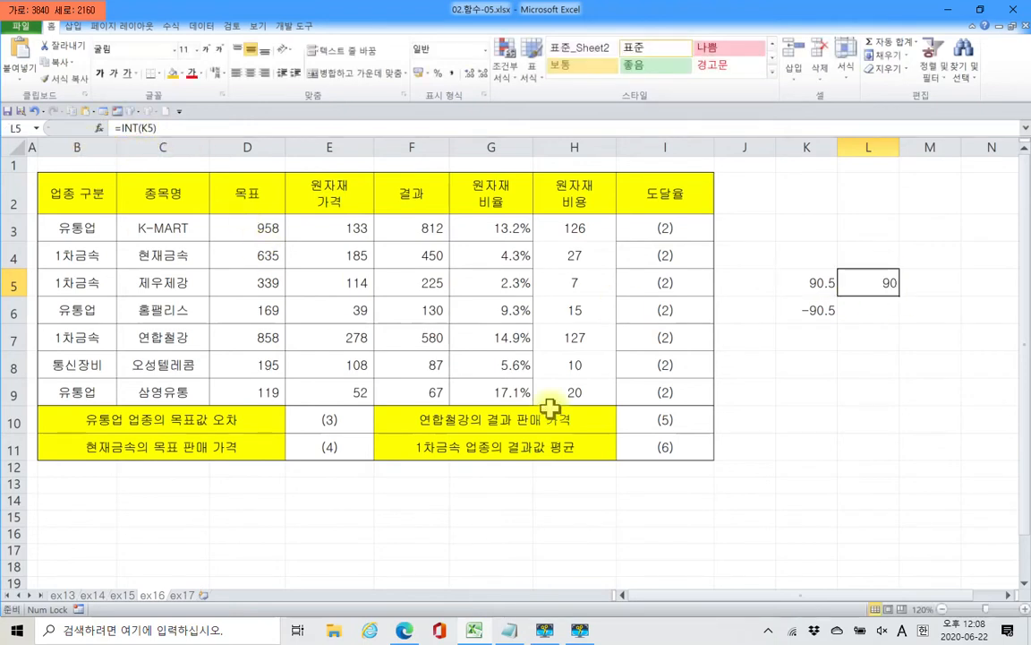
{"action": "left_click_drag", "start_coordinate": [901, 297], "coordinate": [900, 322]}
{"action": "left_click", "coordinate": [884, 315]}
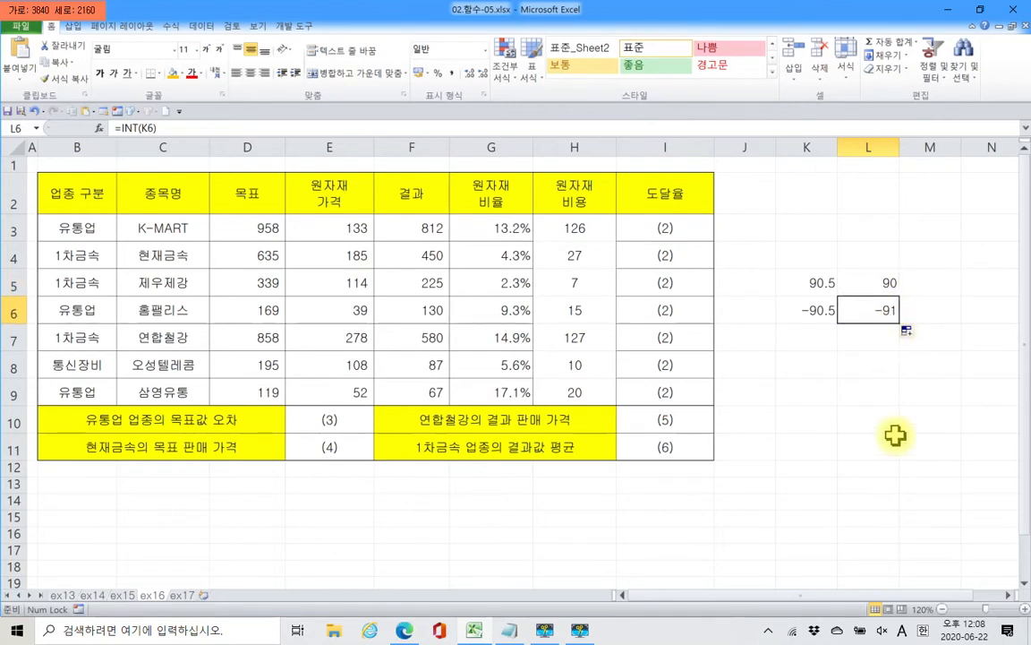
Step: Narrow column J between the table and the sample cells
{"action": "left_click", "coordinate": [895, 437]}
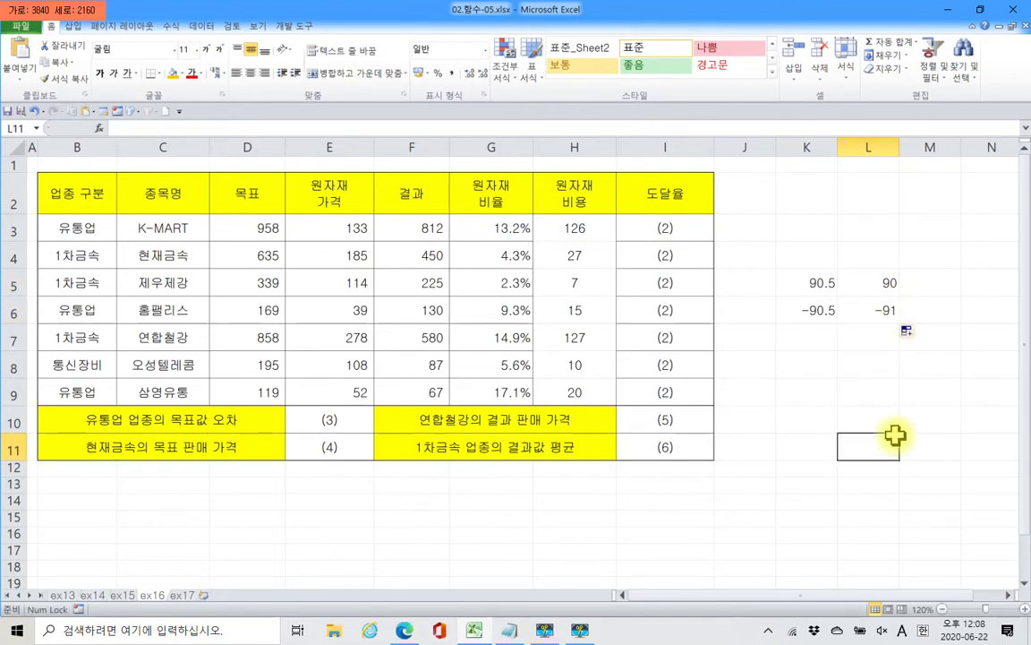
{"action": "left_click", "coordinate": [1016, 609]}
{"action": "left_click", "coordinate": [1016, 608]}
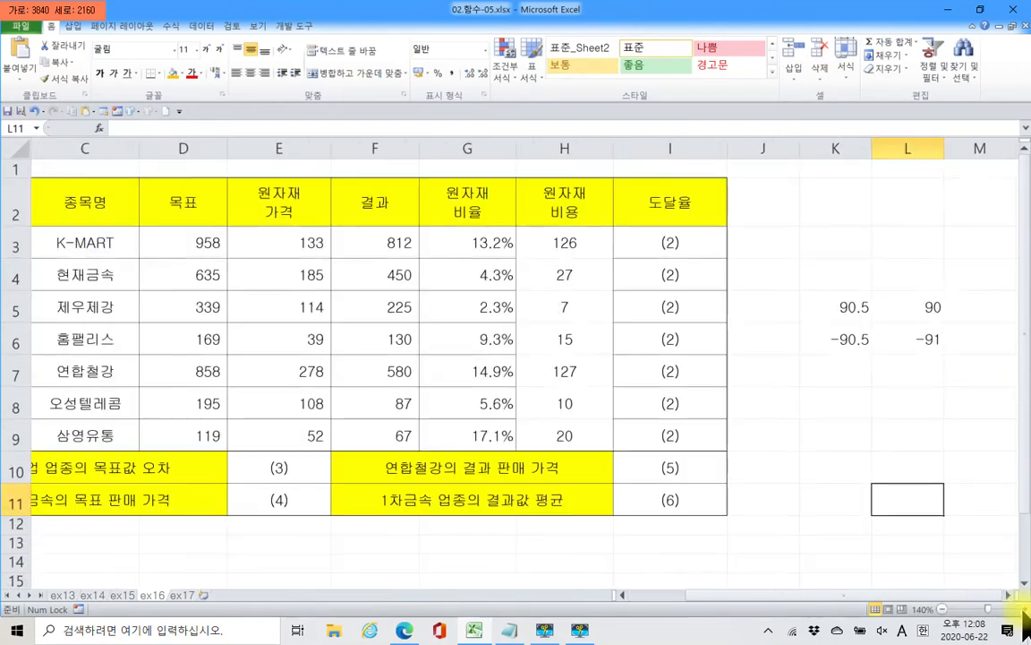
{"action": "left_click_drag", "start_coordinate": [798, 149], "coordinate": [767, 154]}
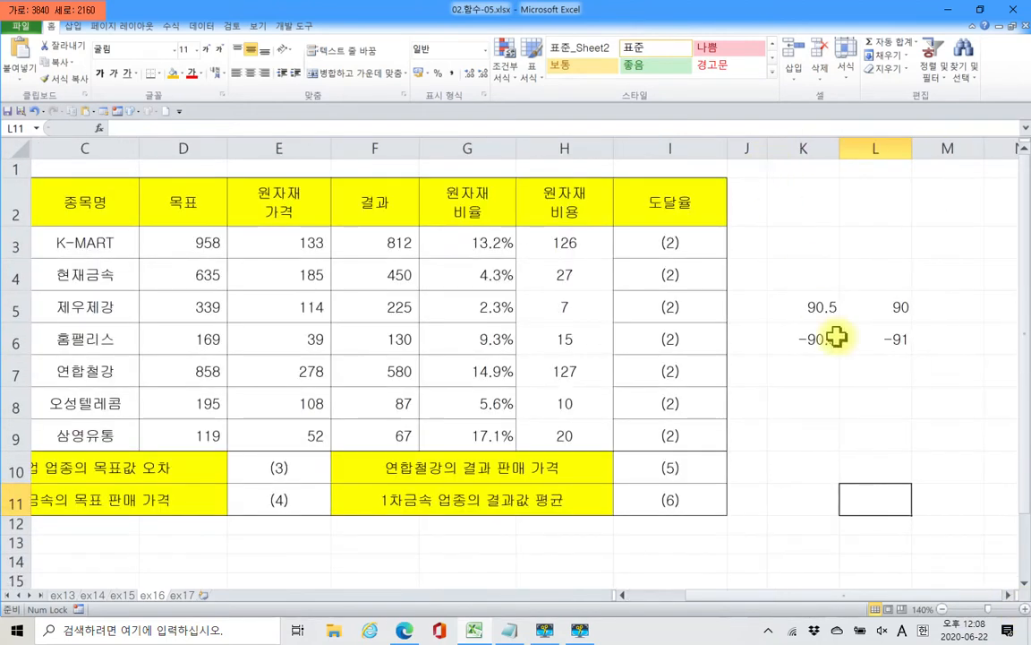
Step: Compare the INT result in L6 with its negative source value in K6
{"action": "left_click", "coordinate": [855, 339]}
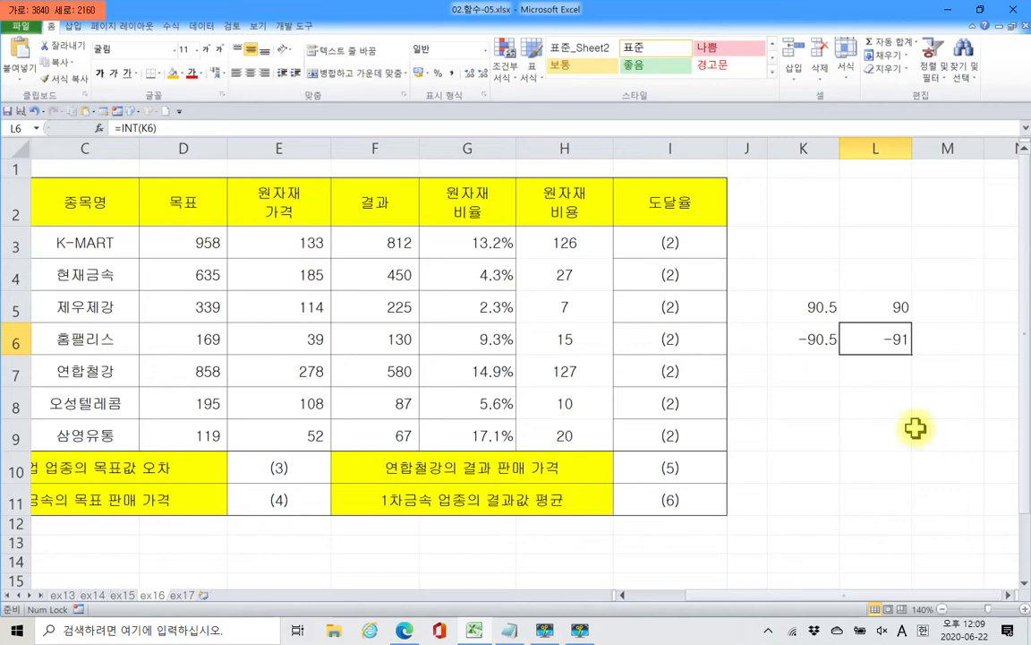
{"action": "left_click_drag", "start_coordinate": [810, 340], "coordinate": [852, 340]}
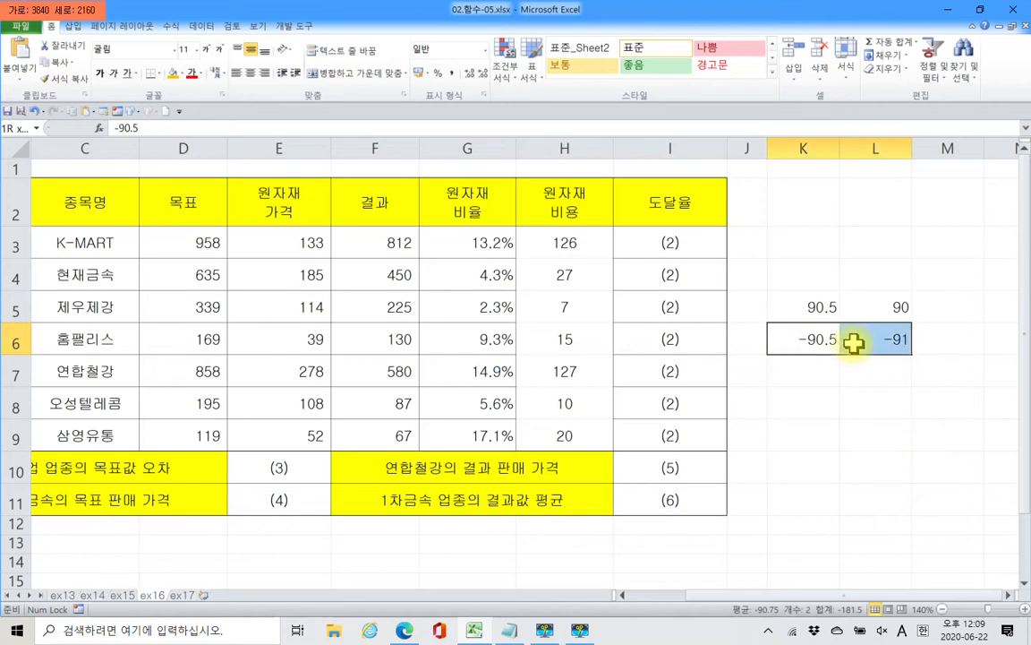
{"action": "left_click", "coordinate": [878, 346]}
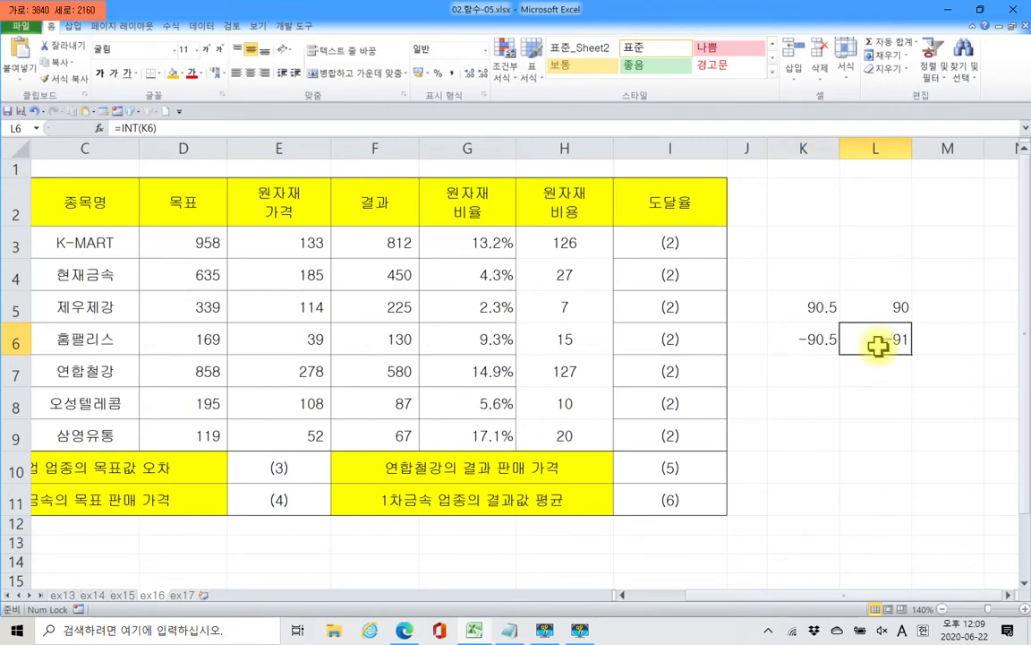
Step: Move the sample block K5:L6 down one row to K6:L7
{"action": "left_click_drag", "start_coordinate": [821, 306], "coordinate": [865, 337]}
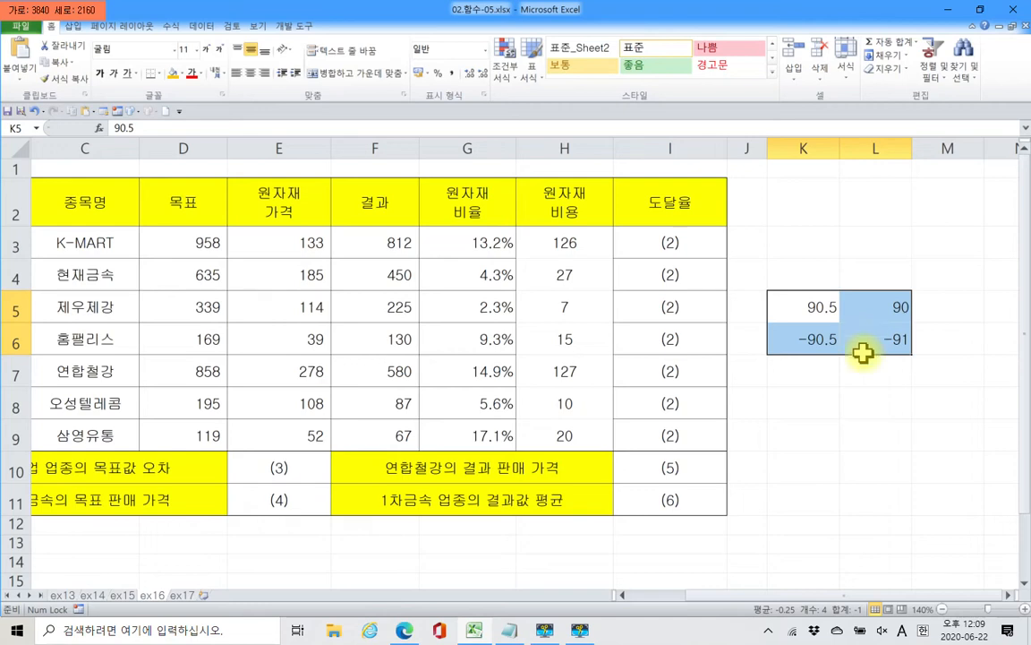
{"action": "left_click_drag", "start_coordinate": [862, 354], "coordinate": [857, 370]}
{"action": "left_click", "coordinate": [810, 378]}
{"action": "left_click", "coordinate": [863, 408]}
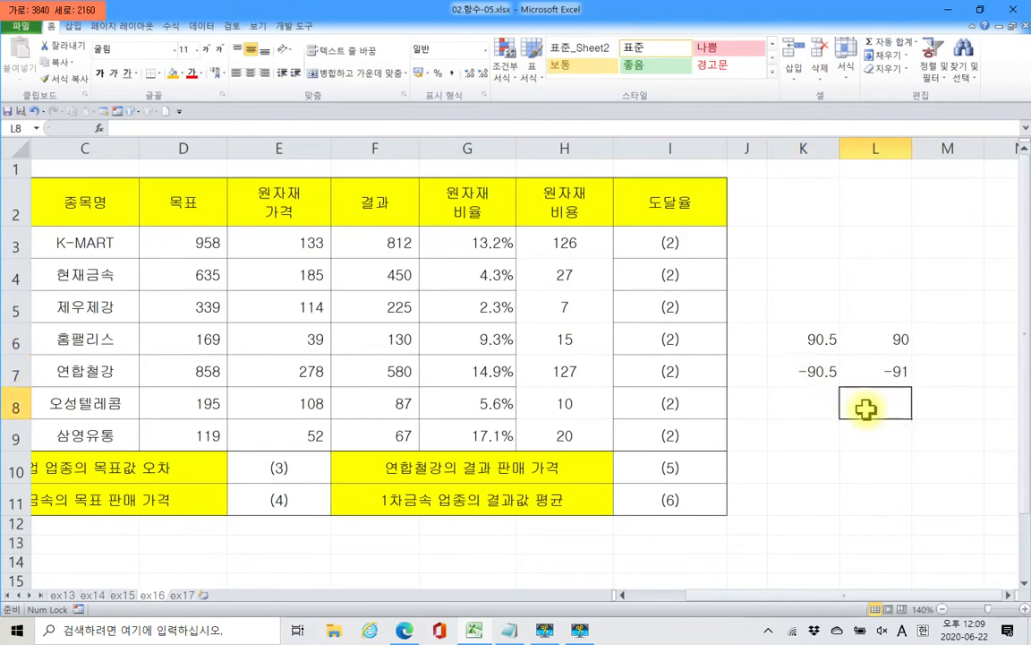
Step: Clear the sample values and their INT formulas from K6:L7
{"action": "left_click", "coordinate": [829, 379]}
{"action": "left_click", "coordinate": [835, 417]}
{"action": "left_click", "coordinate": [885, 382]}
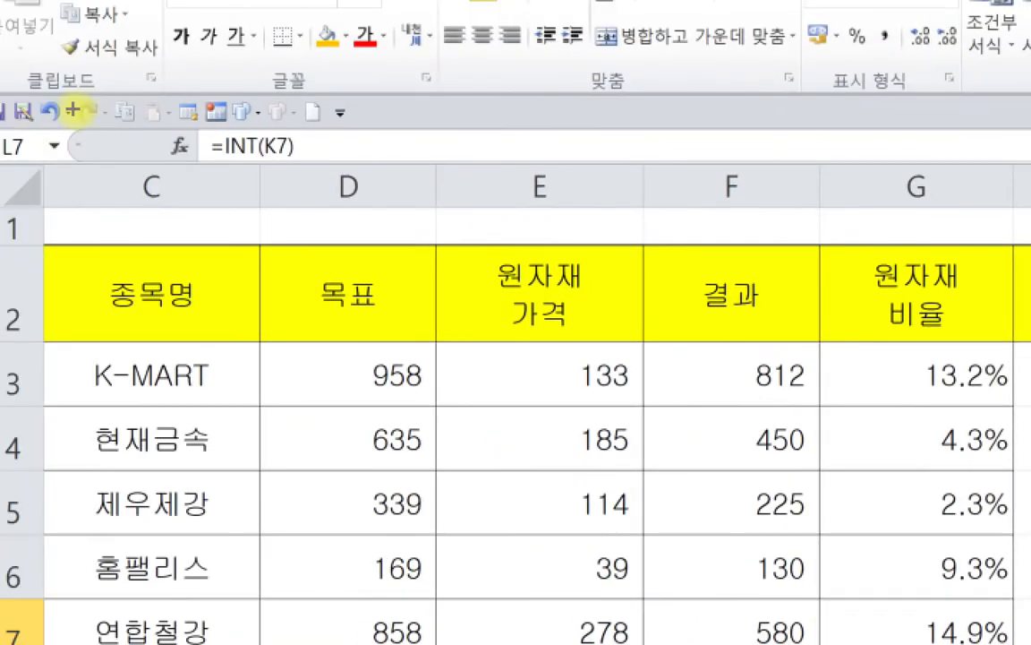
{"action": "mouse_move", "coordinate": [170, 124]}
{"action": "left_mouse_down"}
{"action": "mouse_move", "coordinate": [322, 165]}
{"action": "mouse_move", "coordinate": [329, 179]}
{"action": "left_mouse_up"}
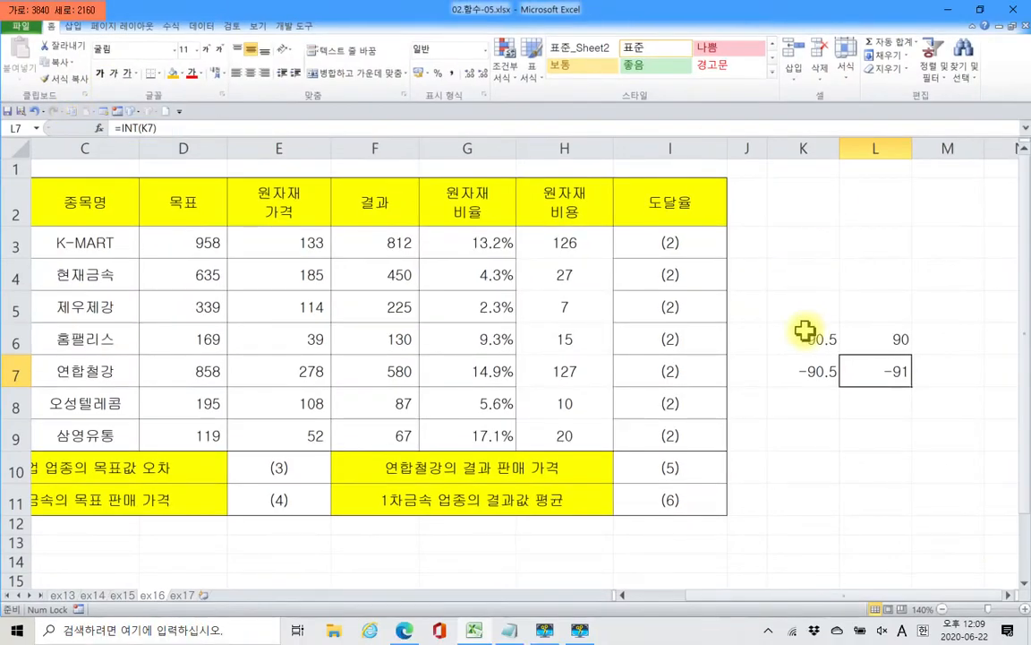
{"action": "left_click_drag", "start_coordinate": [803, 330], "coordinate": [882, 364]}
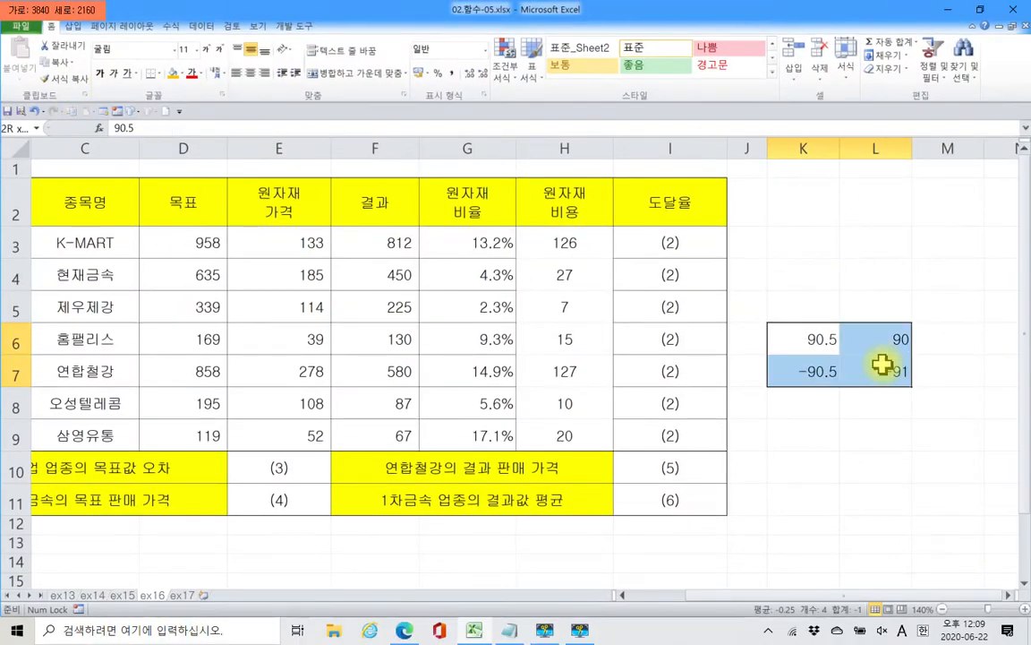
{"action": "key", "text": "Delete"}
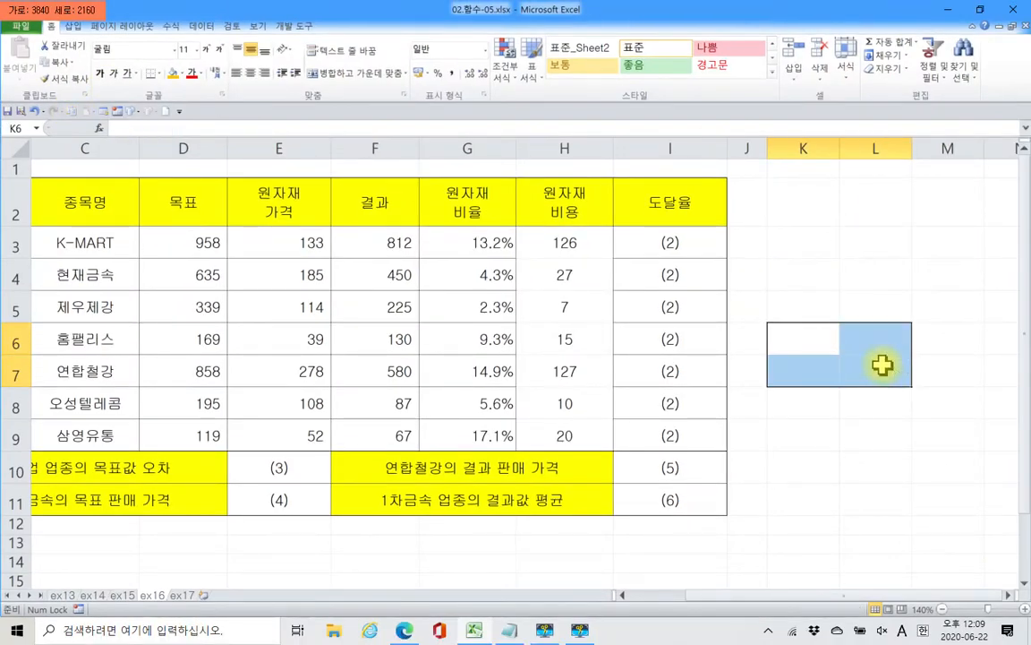
Step: Check the INT formulas down the 원자재 비용 column, H3:H9
{"action": "left_click", "coordinate": [541, 250]}
{"action": "left_click", "coordinate": [569, 436]}
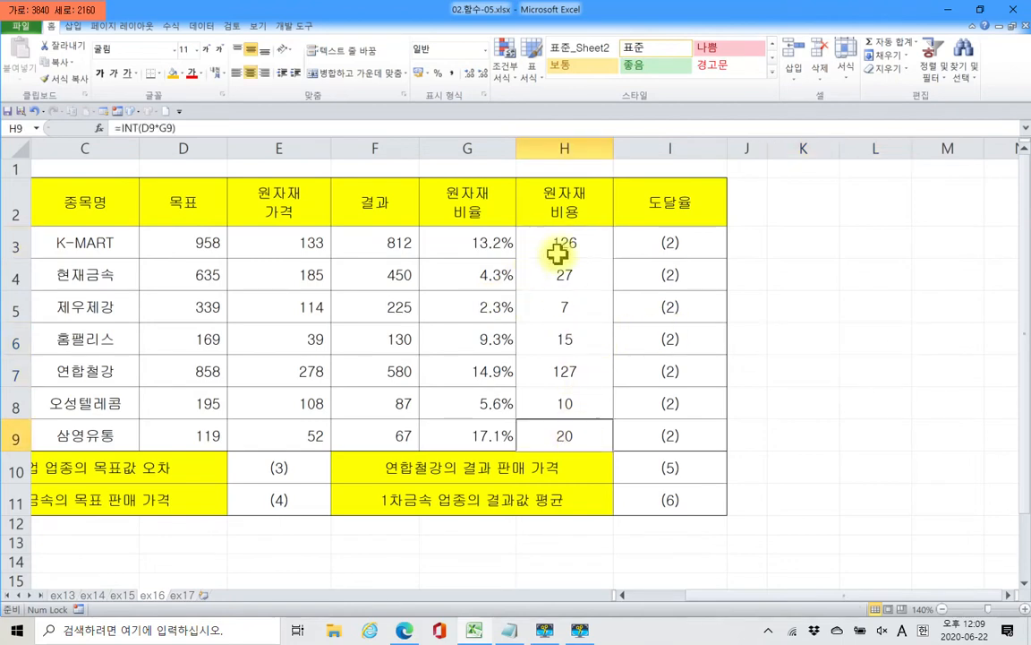
{"action": "left_click", "coordinate": [562, 273]}
{"action": "left_click", "coordinate": [584, 426]}
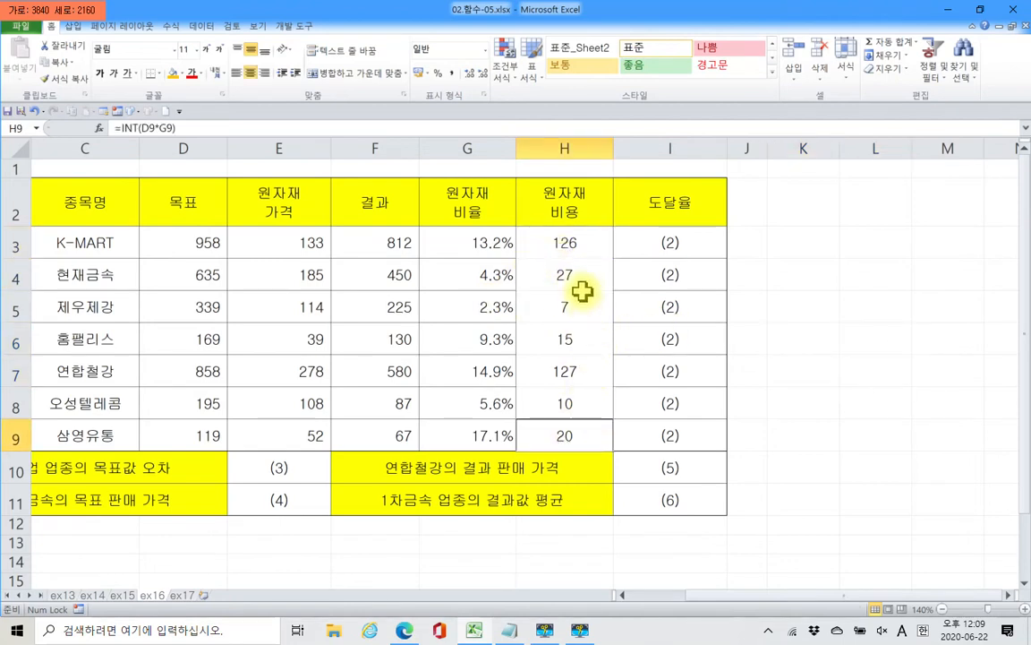
Step: Clear the (2) placeholders from the 도달율 cells I3:I9 and set their number format to General (일반)
{"action": "left_click", "coordinate": [676, 252]}
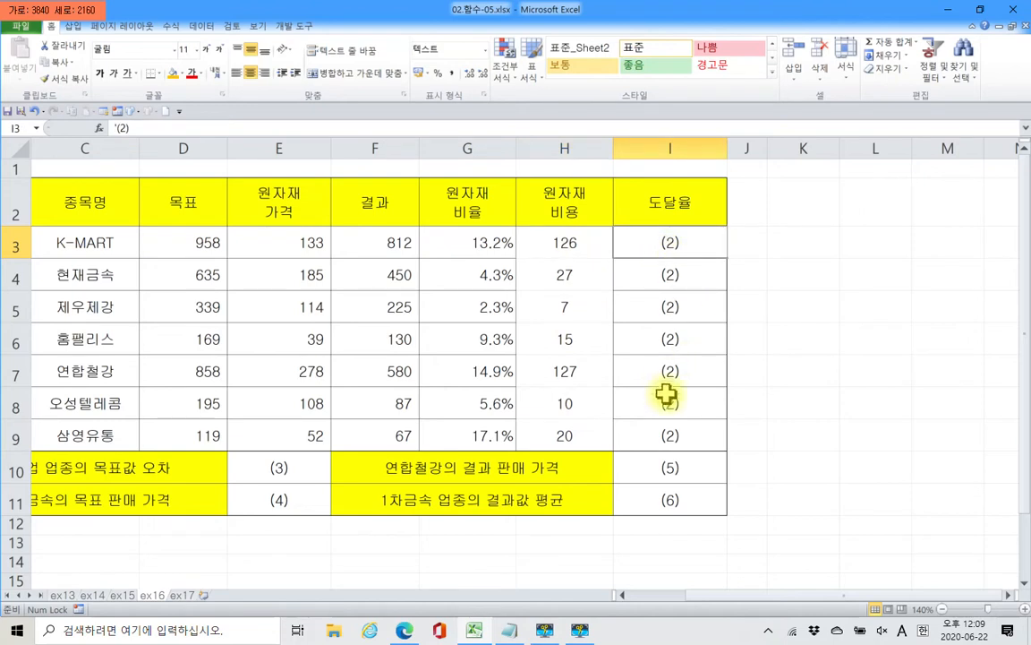
{"action": "left_click_drag", "start_coordinate": [663, 253], "coordinate": [663, 426]}
{"action": "key", "text": "Delete"}
{"action": "right_click", "coordinate": [614, 373]}
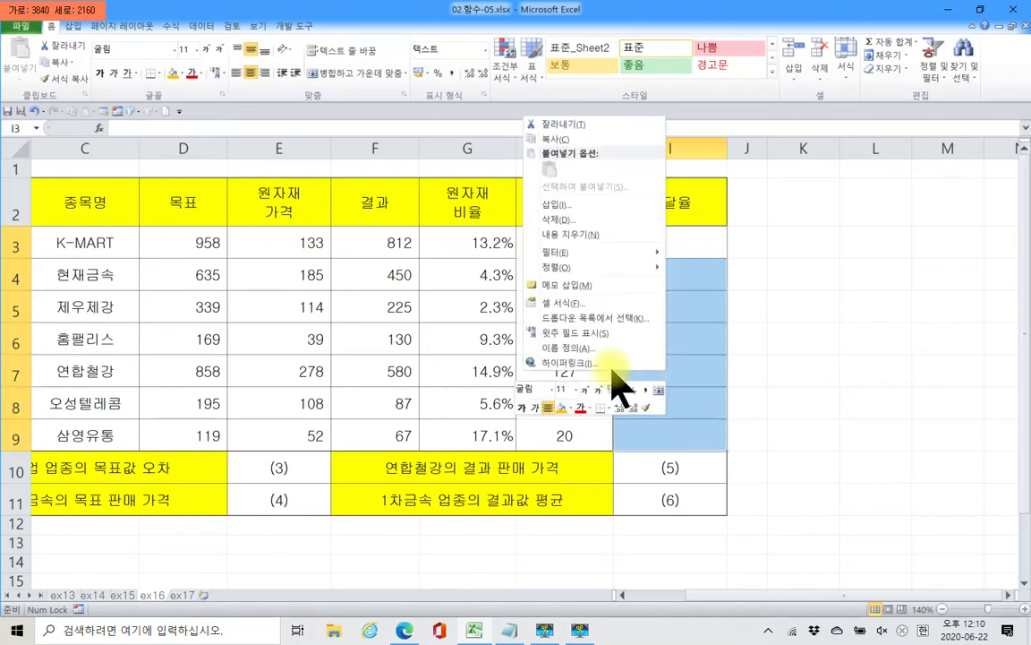
{"action": "left_click", "coordinate": [573, 302]}
{"action": "left_click", "coordinate": [450, 273]}
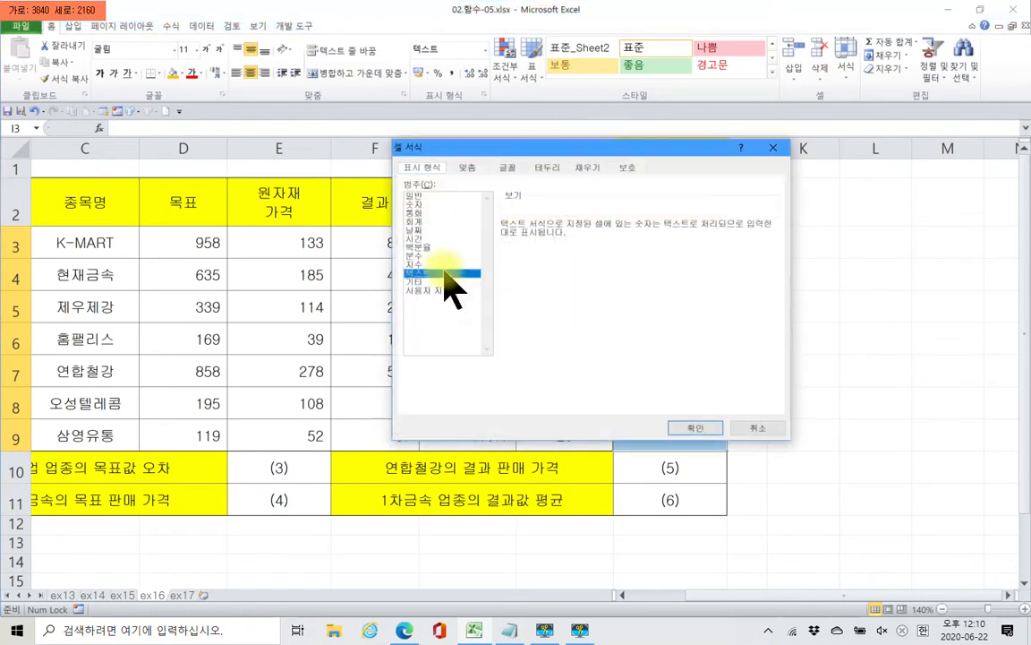
{"action": "left_click", "coordinate": [416, 196]}
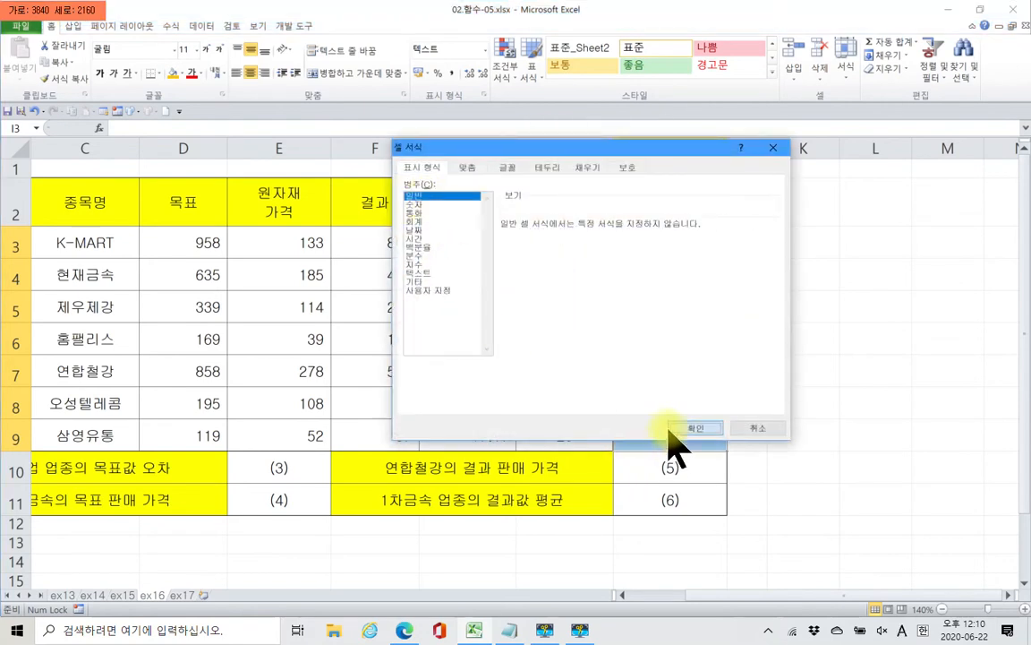
{"action": "left_click", "coordinate": [671, 429]}
Step: Enter =ROUND(F3/D3,2) in I3 and fill the formula down through I9
{"action": "left_click_drag", "start_coordinate": [702, 594], "coordinate": [622, 595]}
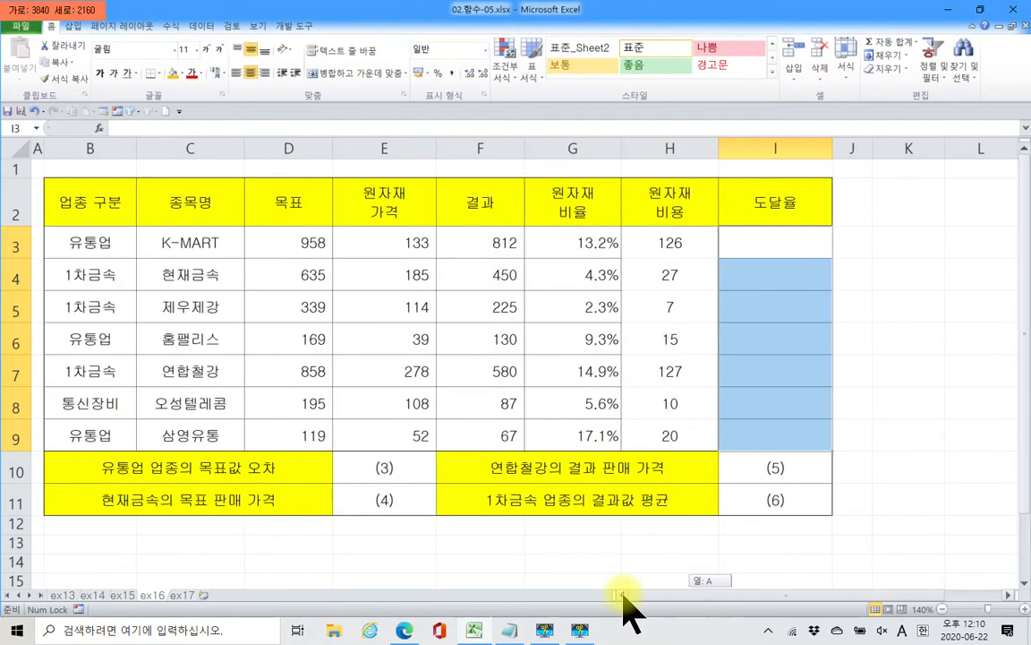
{"action": "left_click", "coordinate": [783, 244]}
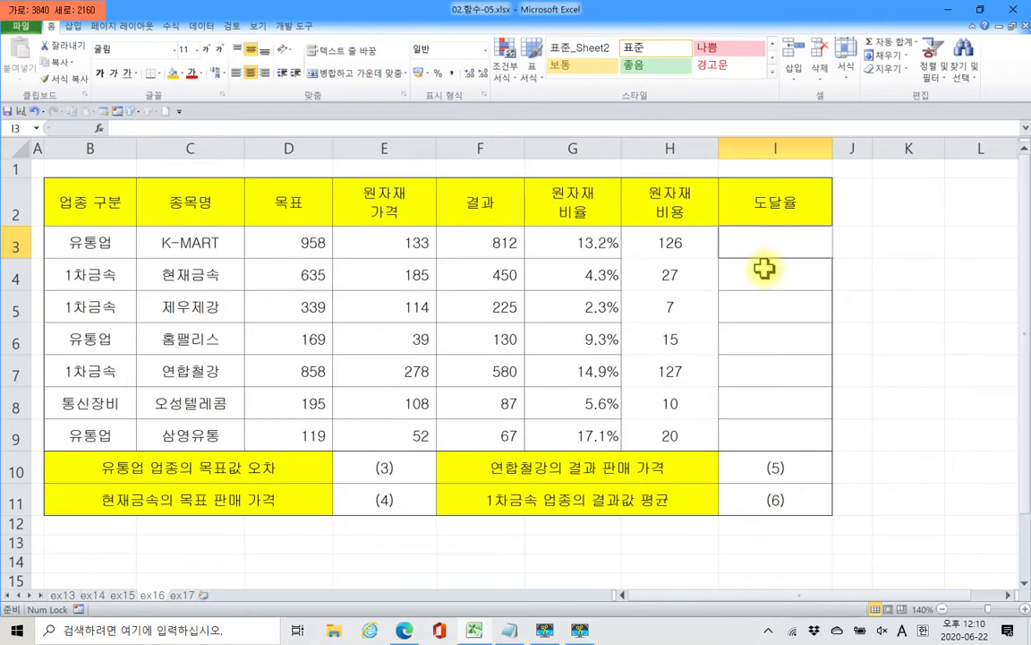
{"action": "left_click", "coordinate": [121, 130]}
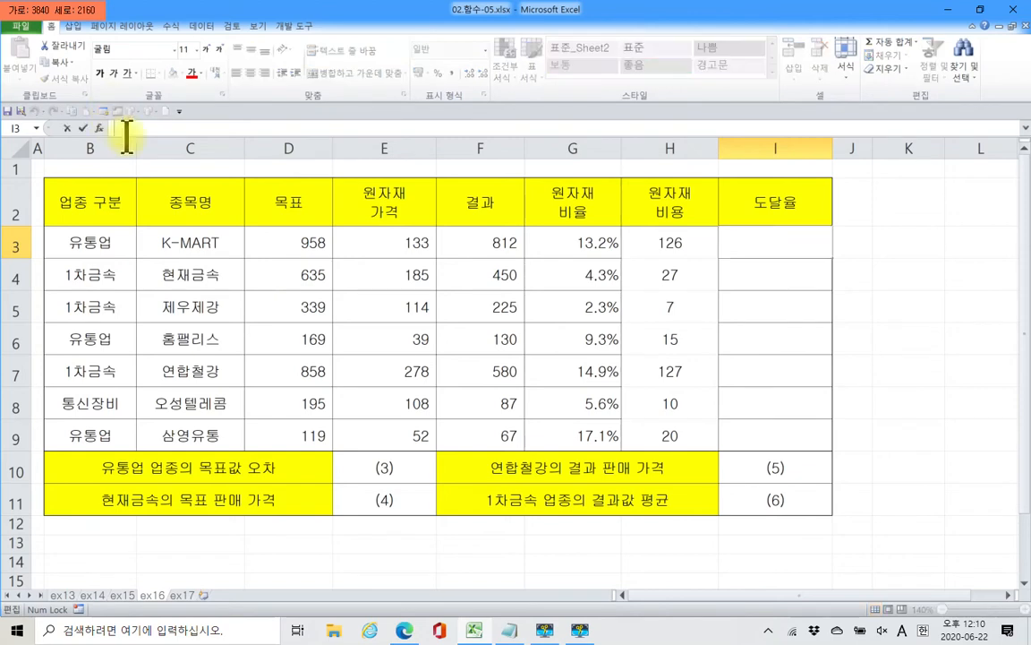
{"action": "type", "text": "="}
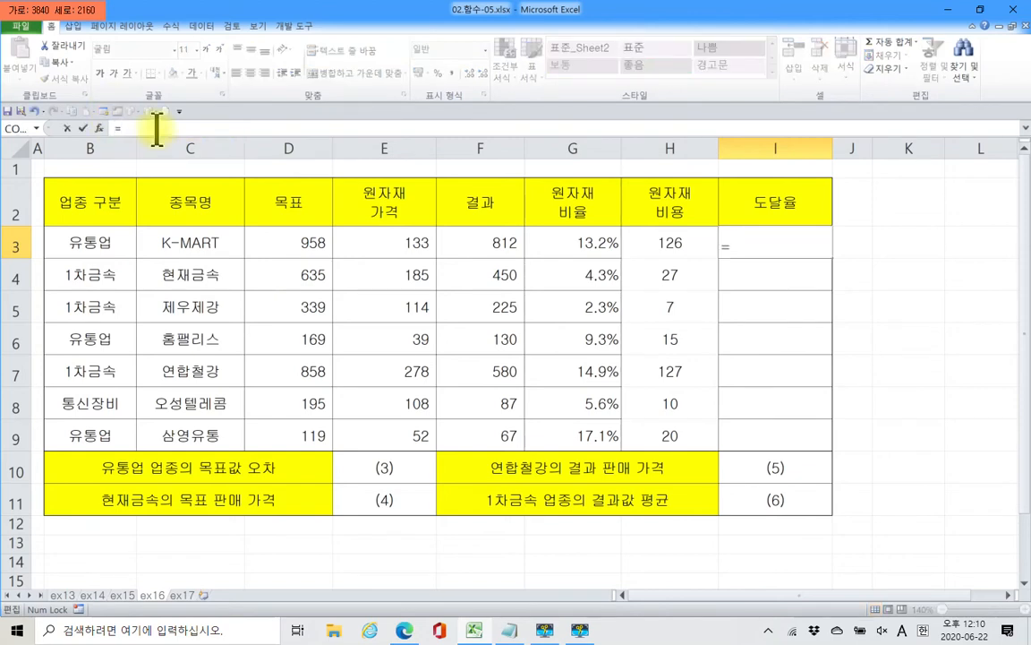
{"action": "type", "text": "rou"}
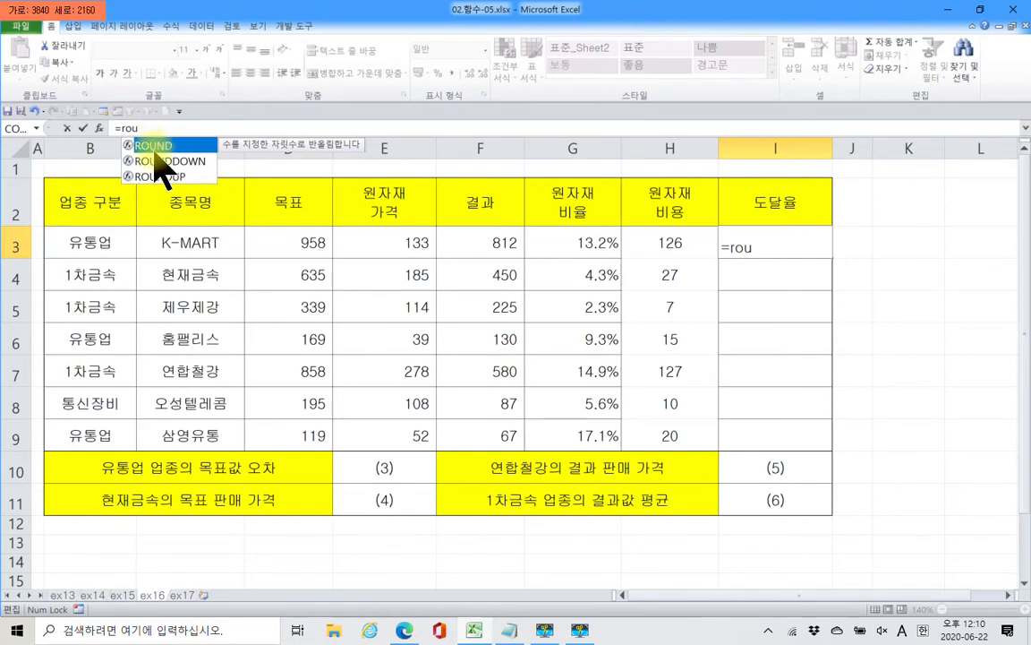
{"action": "double_click", "coordinate": [154, 147]}
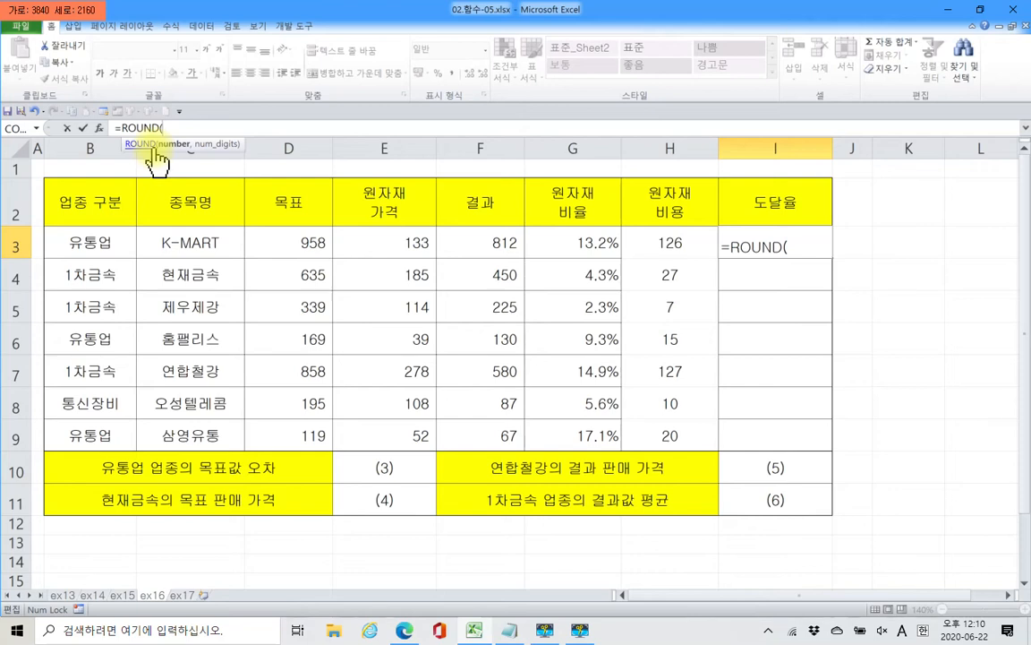
{"action": "left_click", "coordinate": [484, 244]}
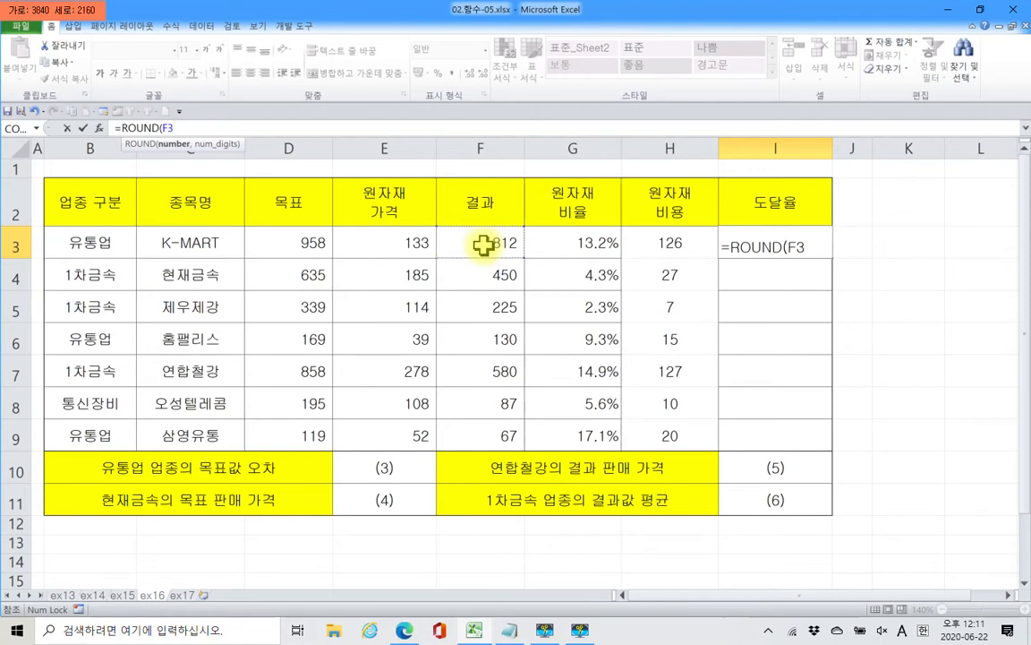
{"action": "type", "text": "/"}
{"action": "left_click", "coordinate": [298, 243]}
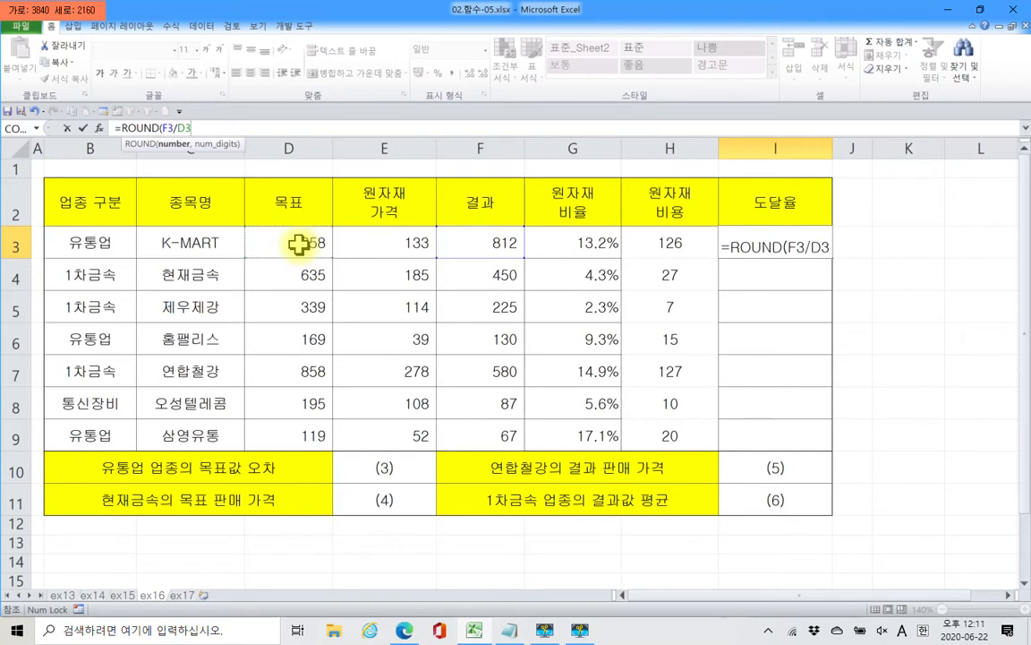
{"action": "type", "text": ","}
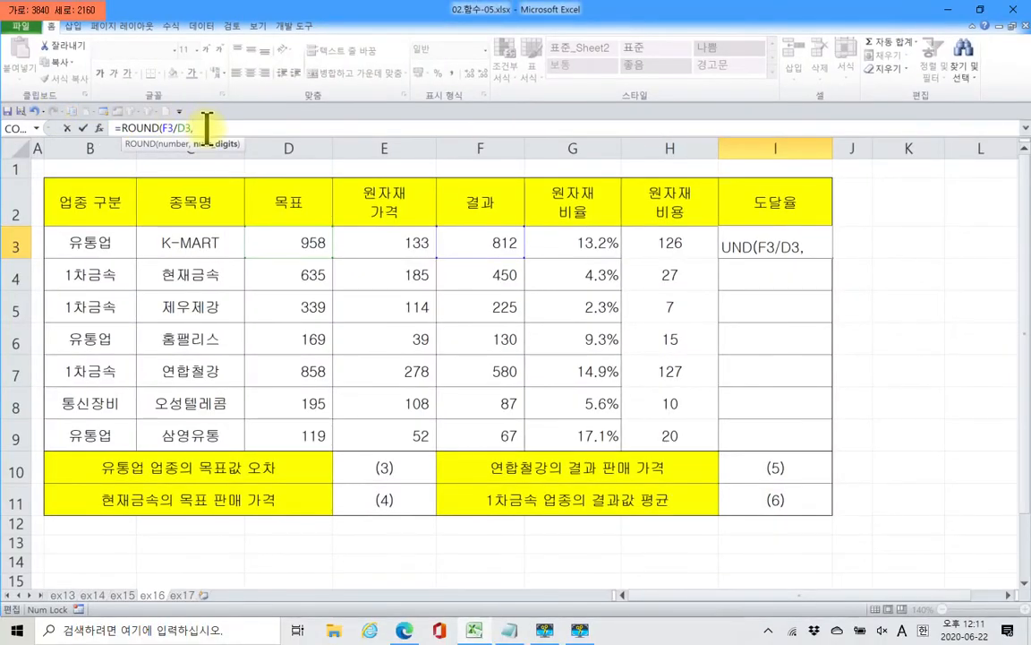
{"action": "type", "text": "2"}
{"action": "type", "text": ")"}
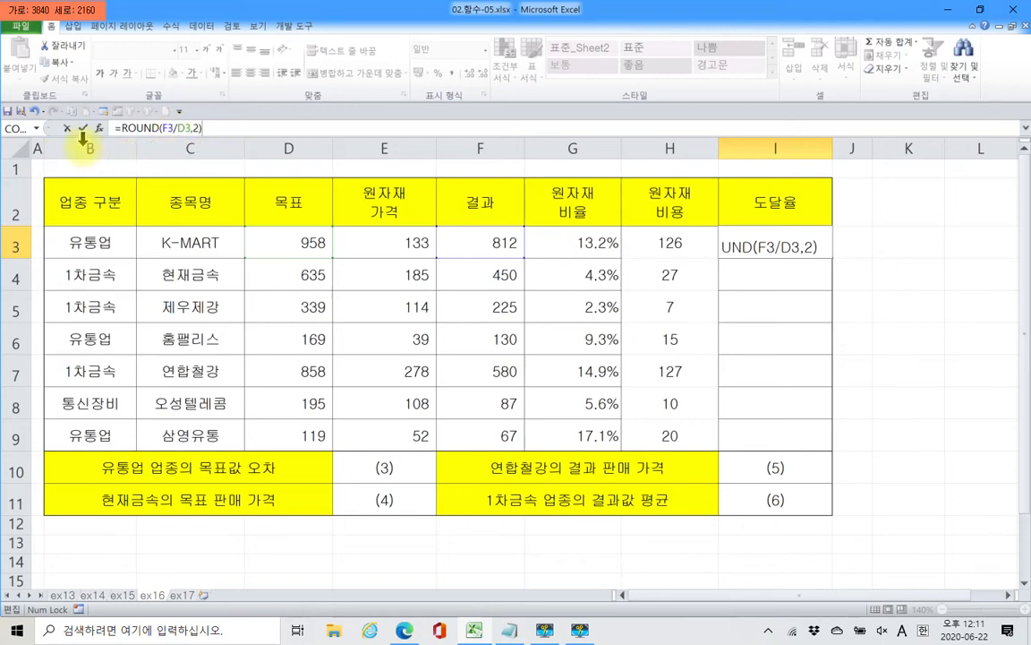
{"action": "left_click", "coordinate": [82, 128]}
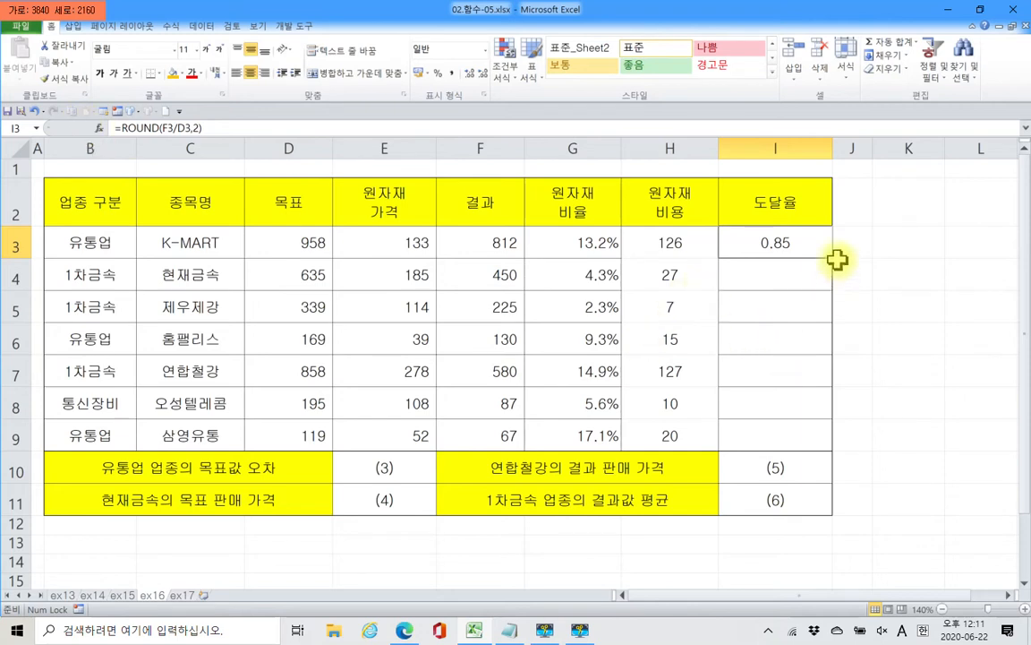
{"action": "left_click_drag", "start_coordinate": [833, 260], "coordinate": [830, 436]}
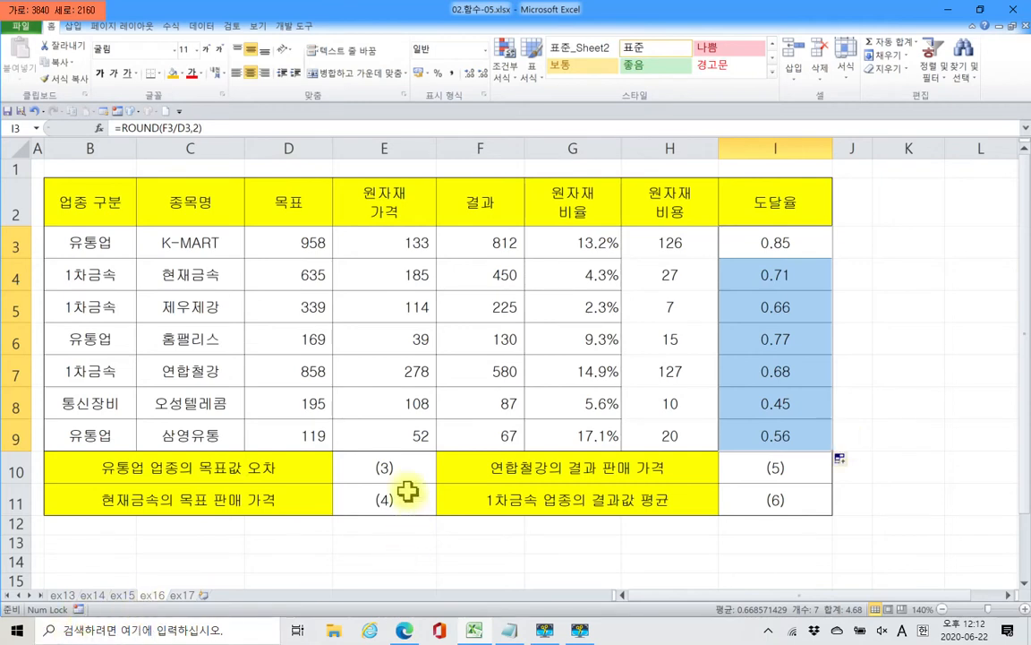
Step: Clear the (3) and (4) placeholders from E10:E11 and set both cells' number format to General (일반)
{"action": "left_click_drag", "start_coordinate": [399, 465], "coordinate": [398, 490]}
{"action": "key", "text": "Delete"}
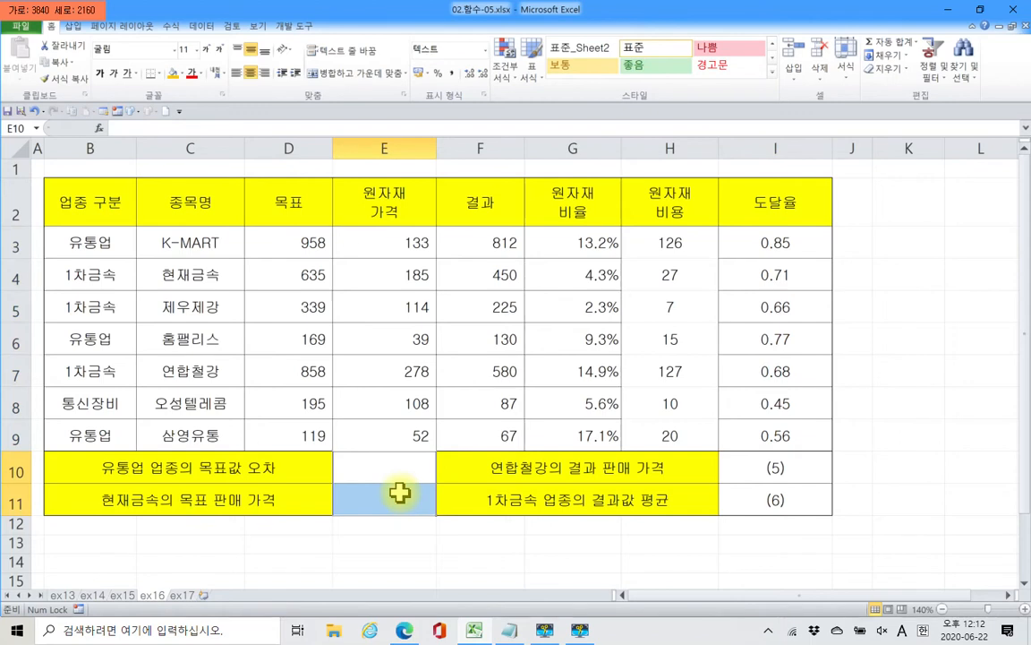
{"action": "right_click", "coordinate": [399, 492]}
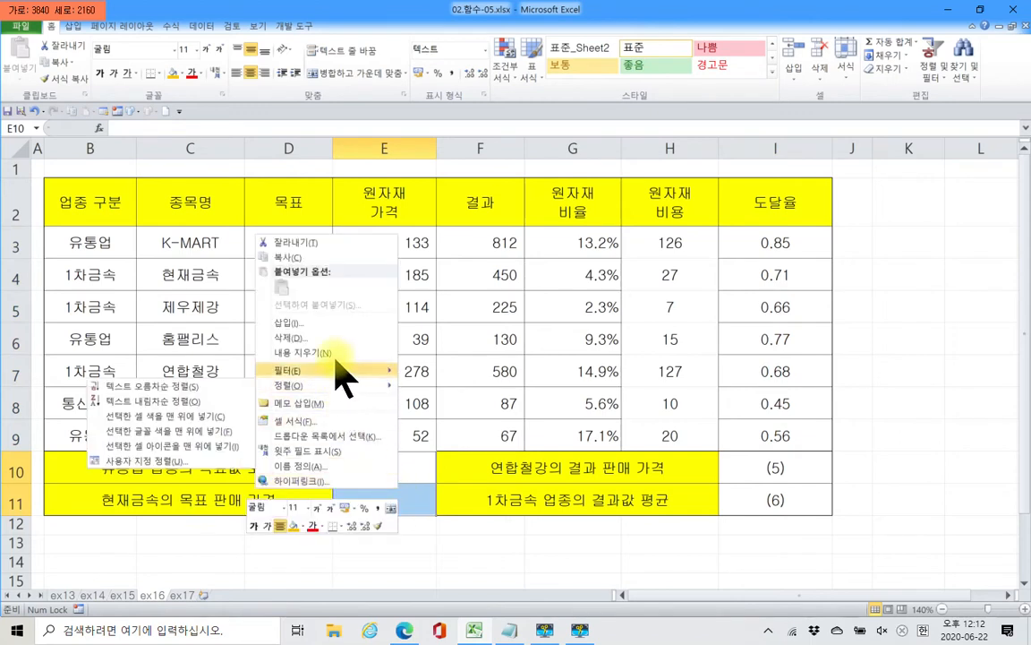
{"action": "left_click", "coordinate": [321, 421]}
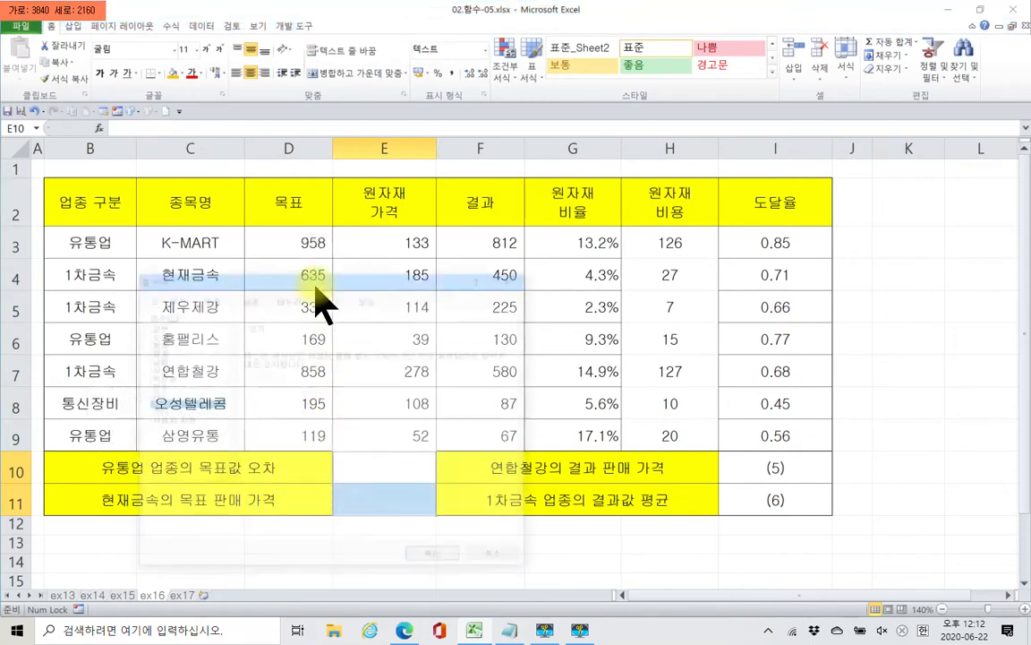
{"action": "left_click", "coordinate": [151, 320]}
{"action": "left_click", "coordinate": [424, 552]}
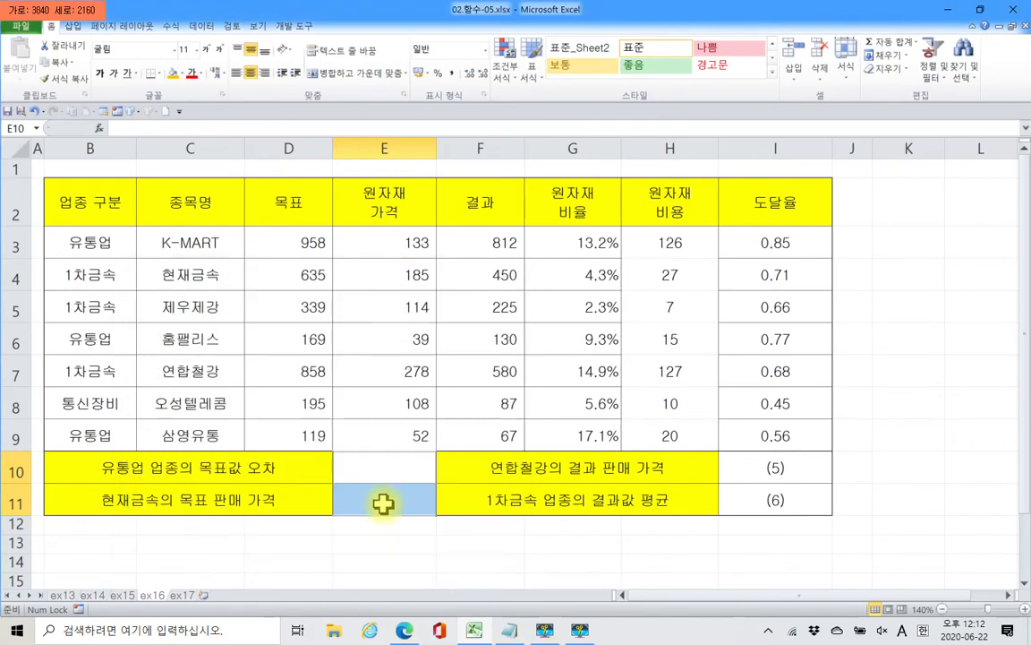
{"action": "left_click", "coordinate": [373, 467]}
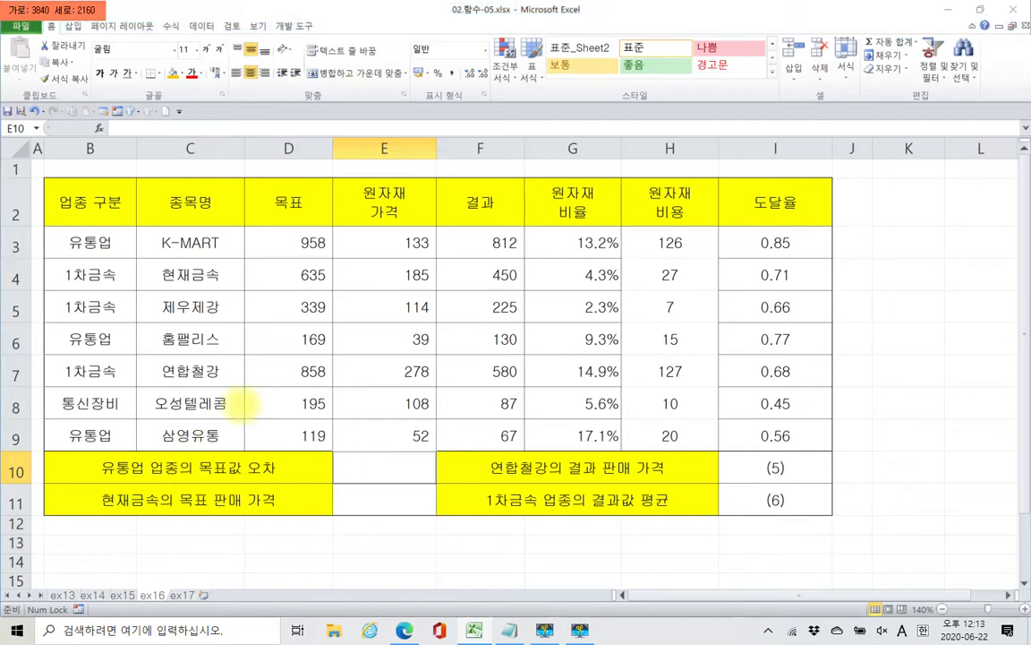
{"action": "mouse_move", "coordinate": [244, 228]}
{"action": "left_mouse_down"}
{"action": "mouse_move", "coordinate": [336, 391]}
{"action": "mouse_move", "coordinate": [356, 442]}
{"action": "mouse_move", "coordinate": [347, 459]}
{"action": "left_mouse_up"}
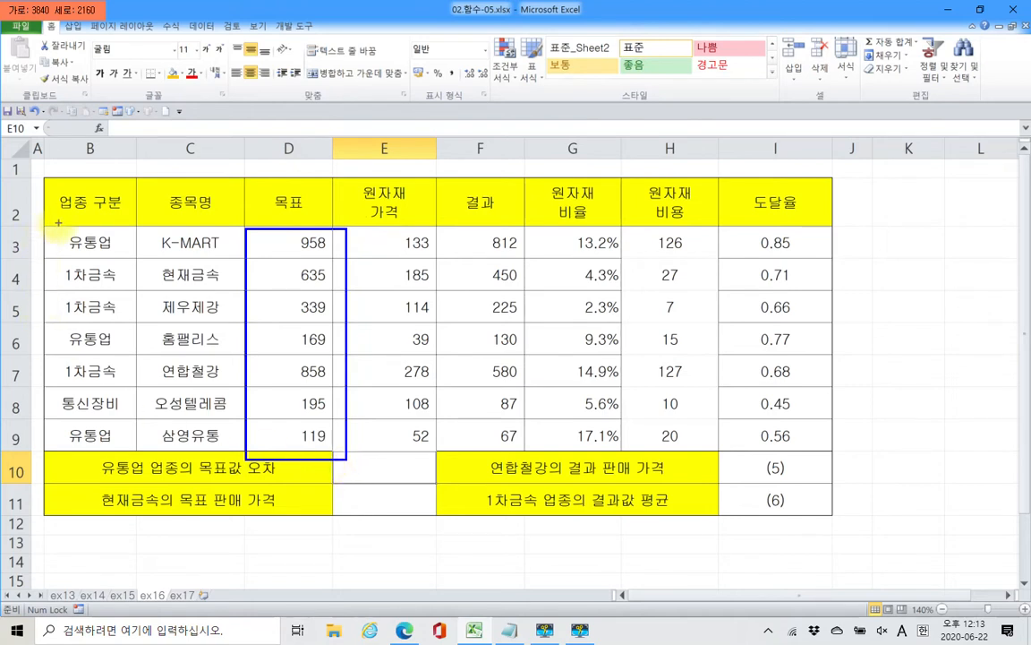
{"action": "left_click_drag", "start_coordinate": [57, 223], "coordinate": [123, 448]}
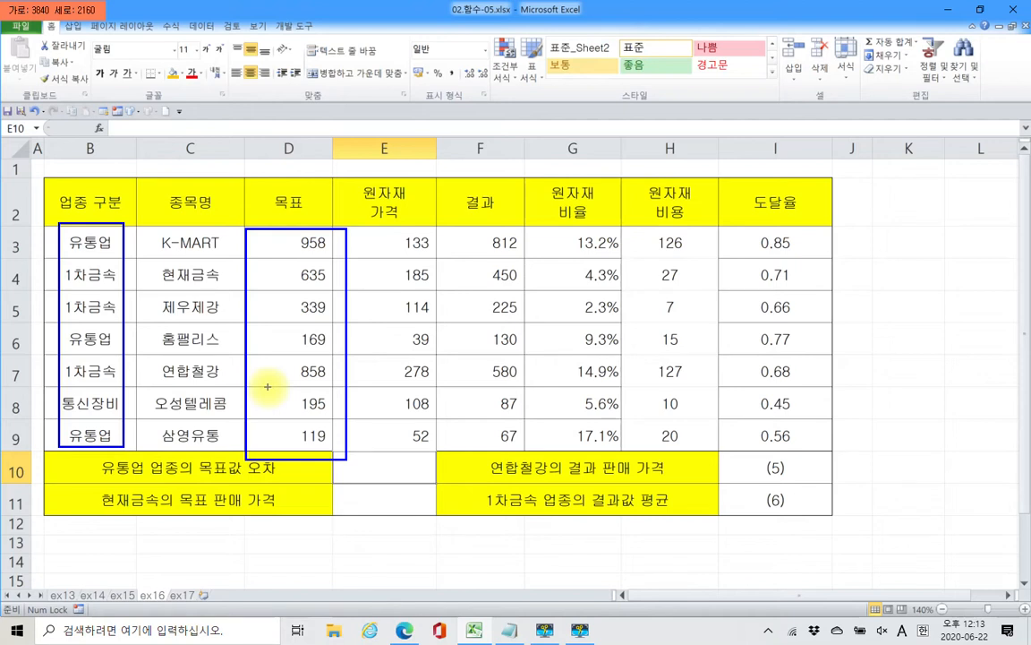
{"action": "key", "text": "Escape"}
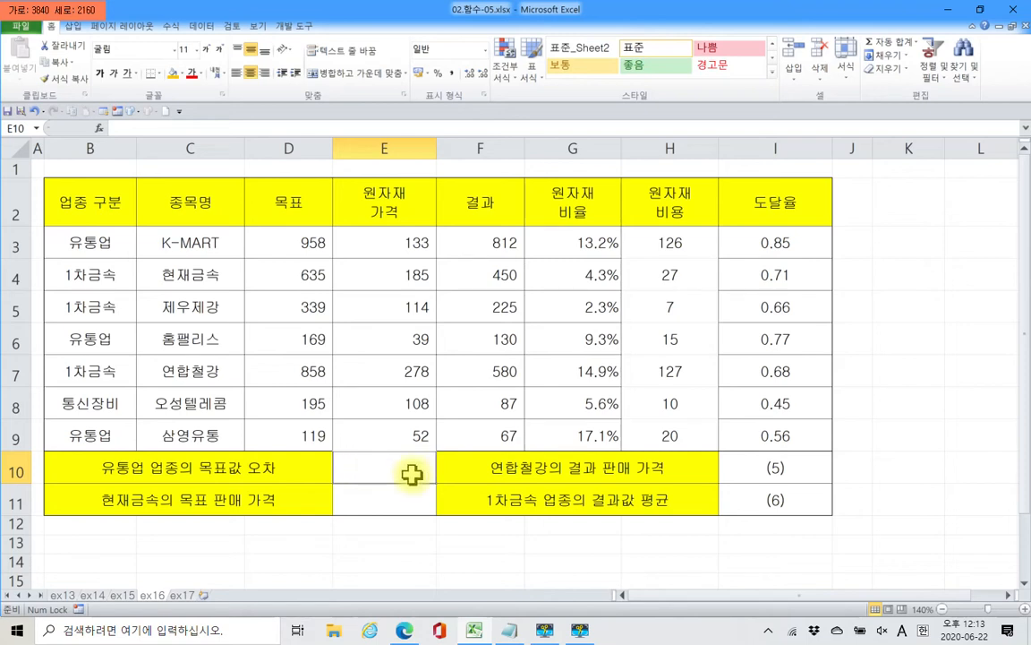
Step: Start a SUMIF formula in E10 with B3:B9 as the range and "유통업" as the criterion
{"action": "left_click", "coordinate": [140, 128]}
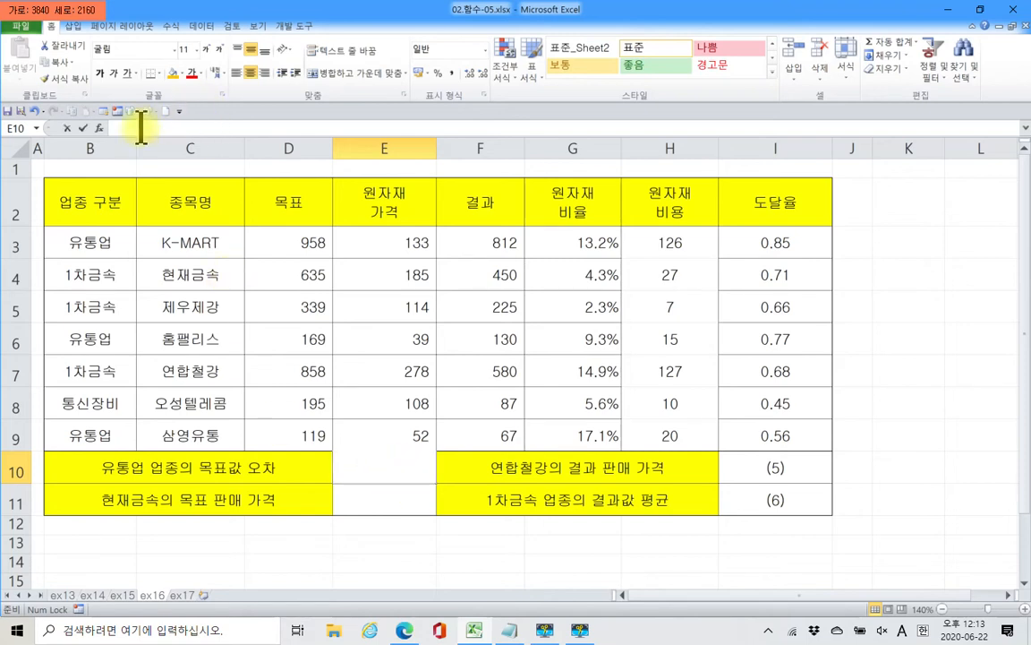
{"action": "type", "text": "="}
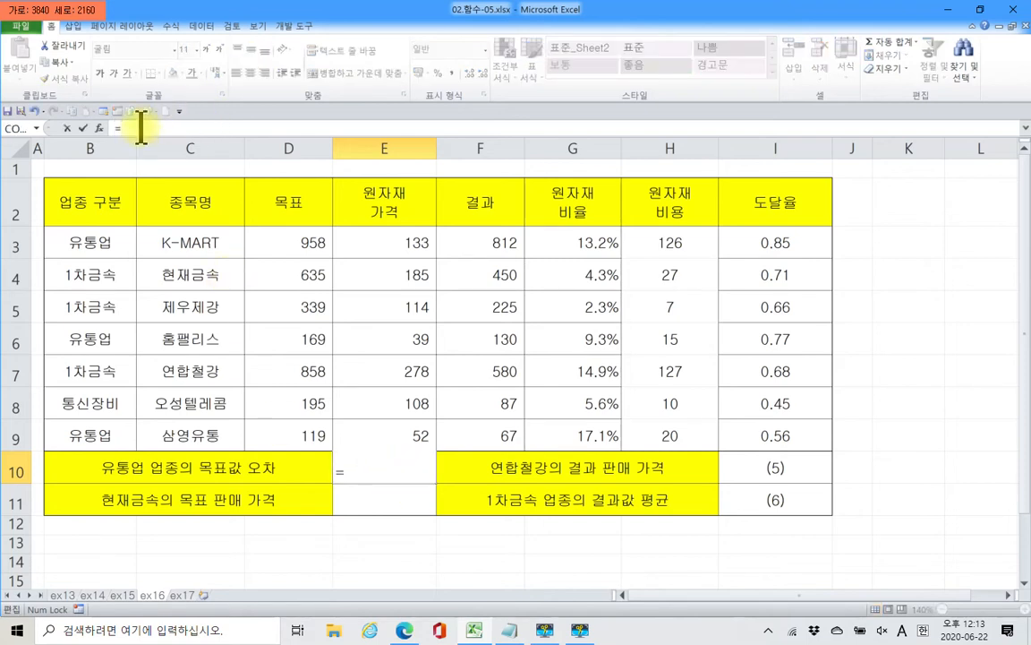
{"action": "type", "text": "sum"}
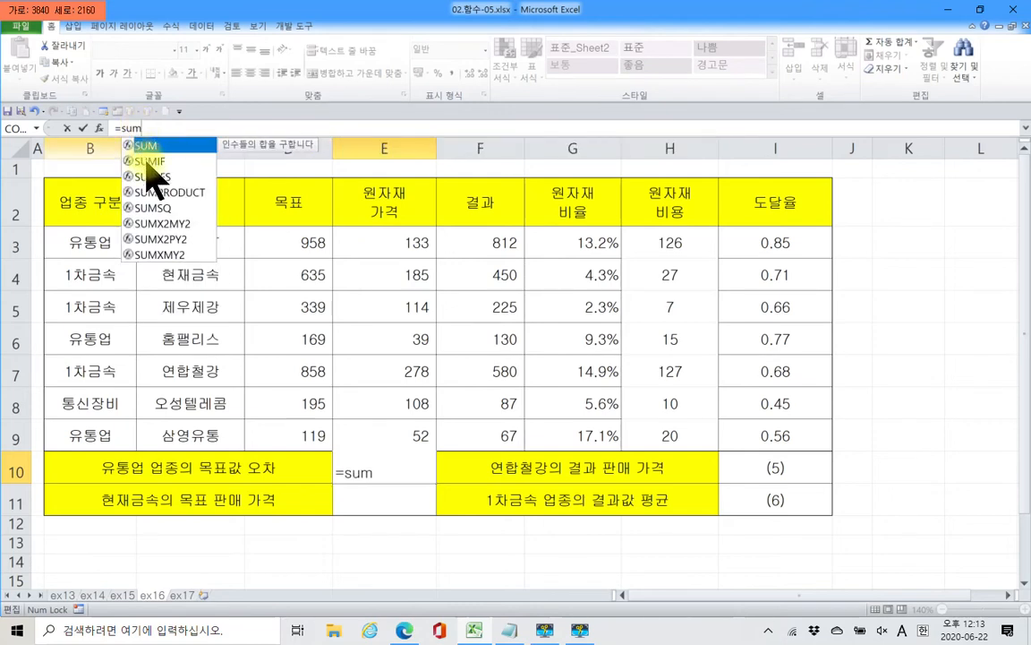
{"action": "double_click", "coordinate": [144, 161]}
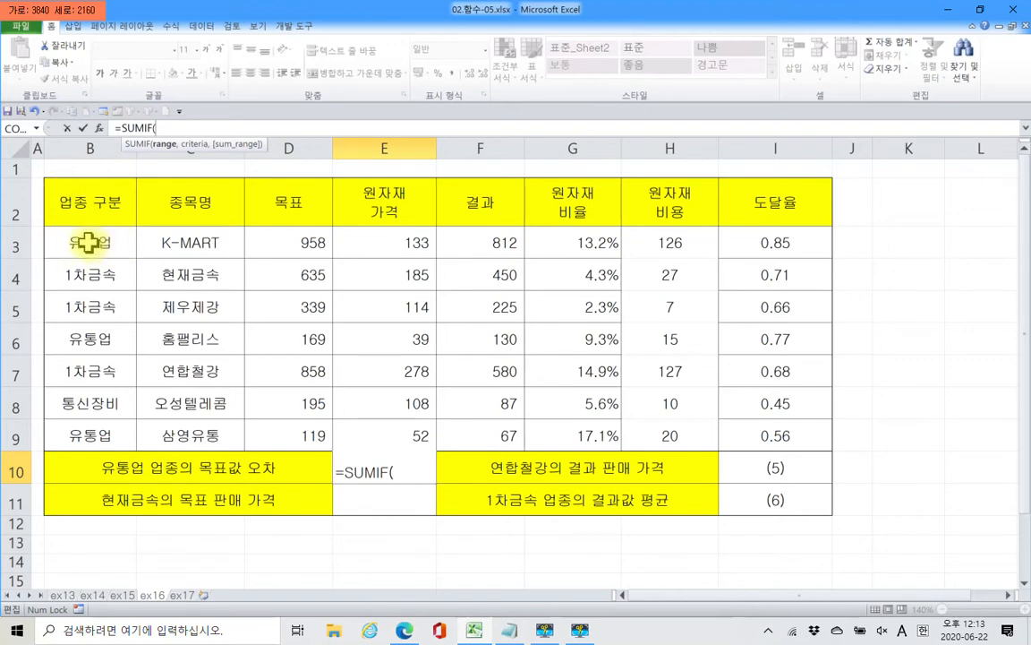
{"action": "left_click_drag", "start_coordinate": [88, 241], "coordinate": [81, 435]}
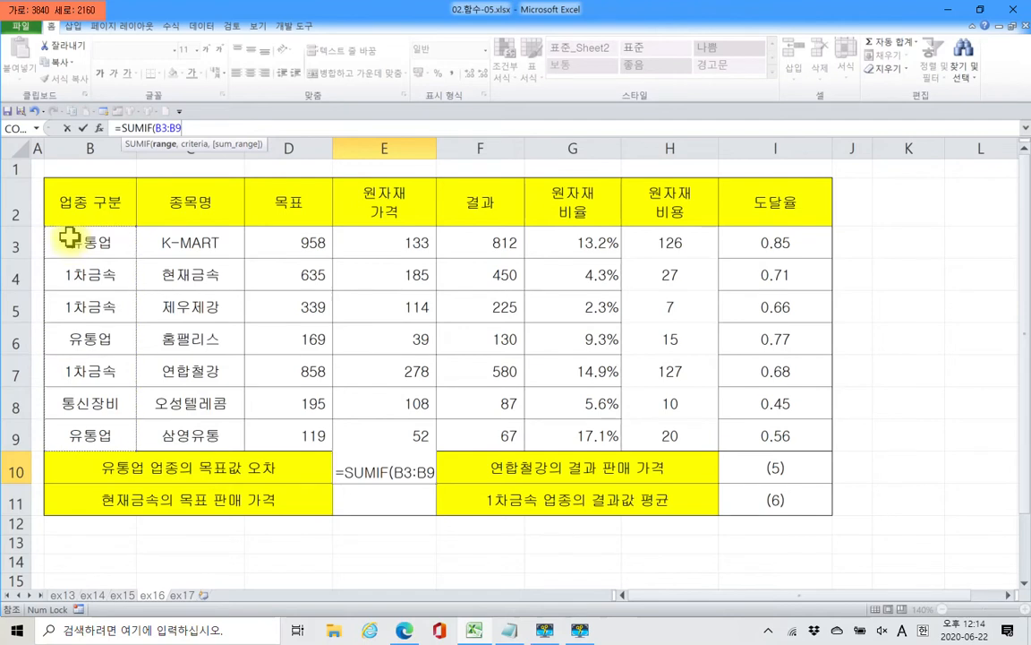
{"action": "type", "text": ","}
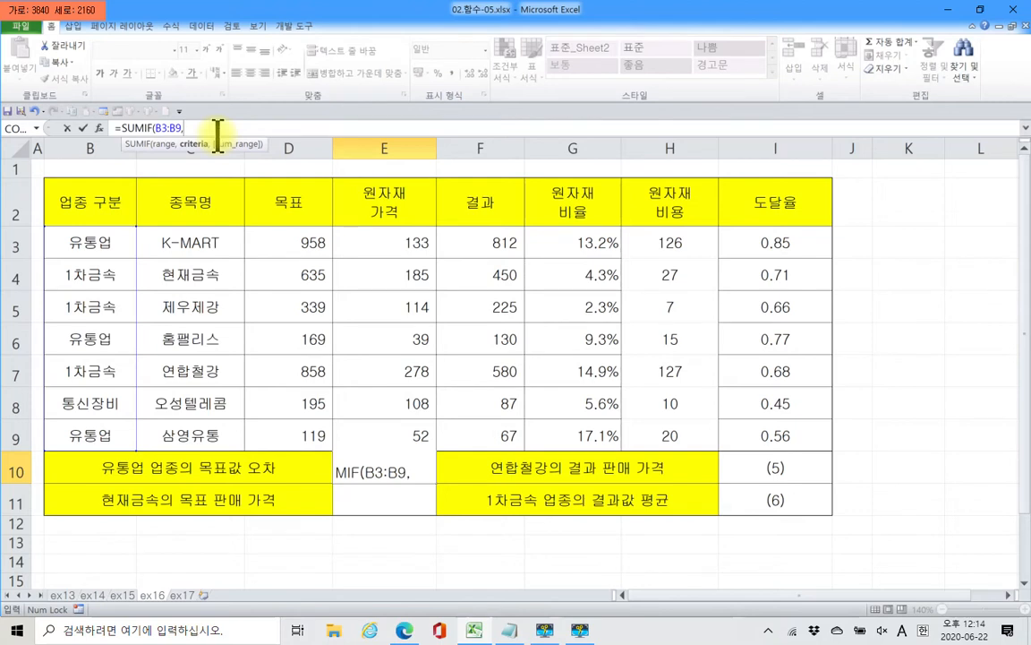
{"action": "type", "text": "\""}
{"action": "type", "text": "db"}
{"action": "key", "text": "BackSpace"}
{"action": "key", "text": "BackSpace"}
{"action": "key", "text": "Hangul"}
{"action": "type", "text": "윹통업"}
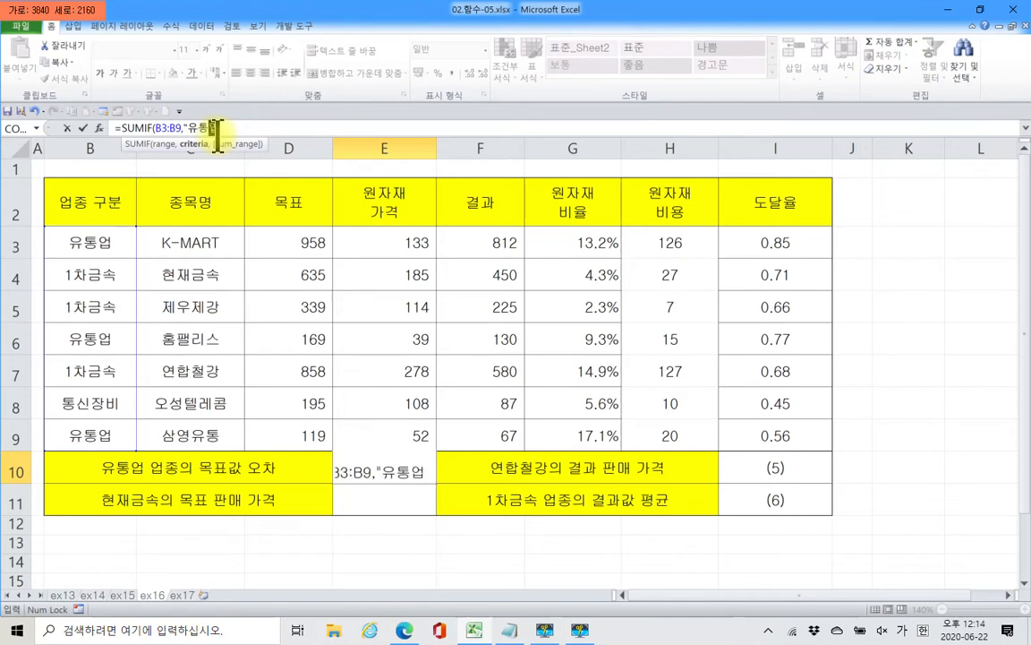
{"action": "type", "text": "\","}
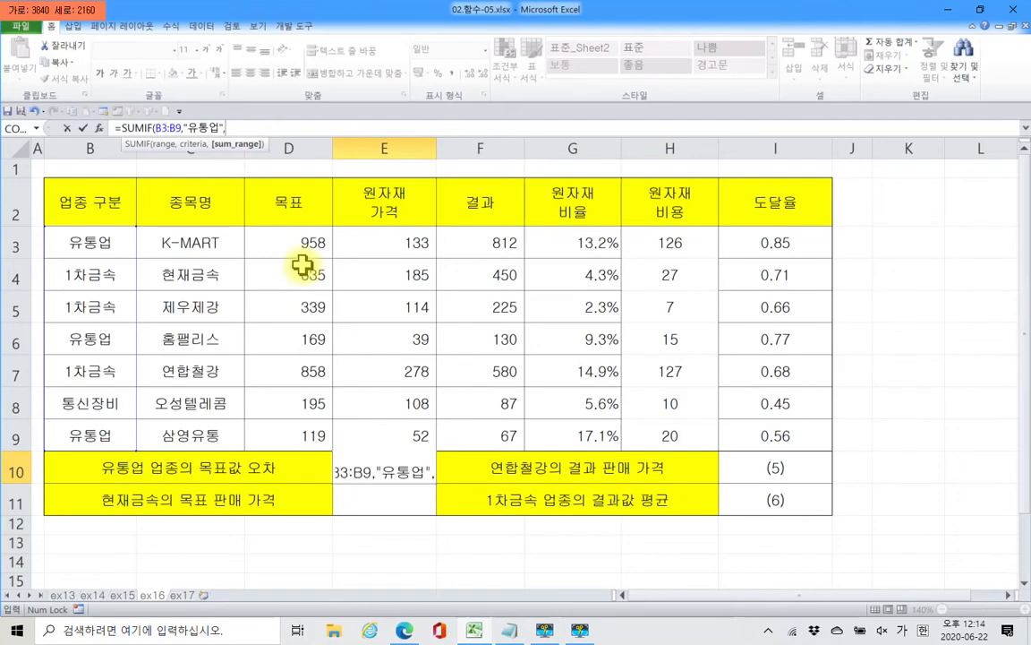
Step: Complete E10's formula with D3:D9 as the sum range, multiplied by 0.1%, and enter it
{"action": "left_click_drag", "start_coordinate": [301, 239], "coordinate": [302, 425]}
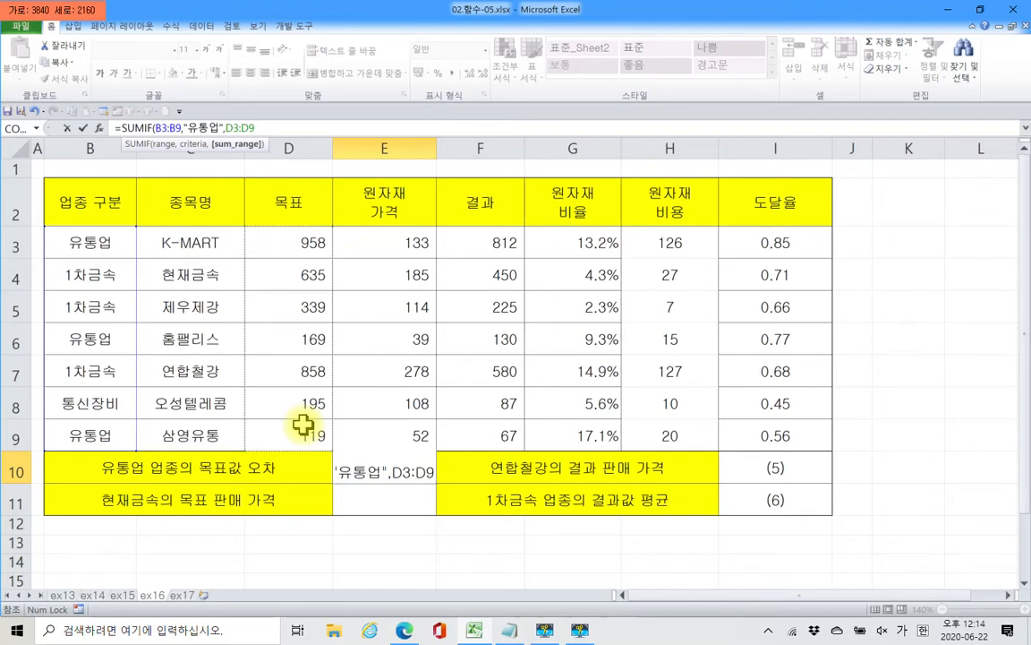
{"action": "type", "text": ")"}
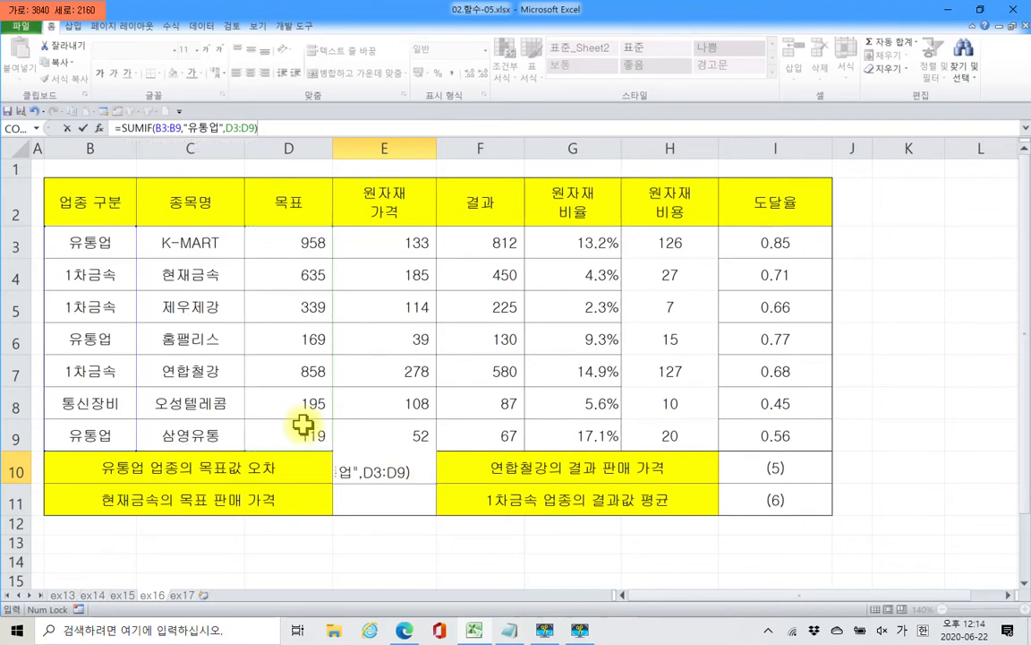
{"action": "type", "text": "*"}
{"action": "type", "text": "0.1"}
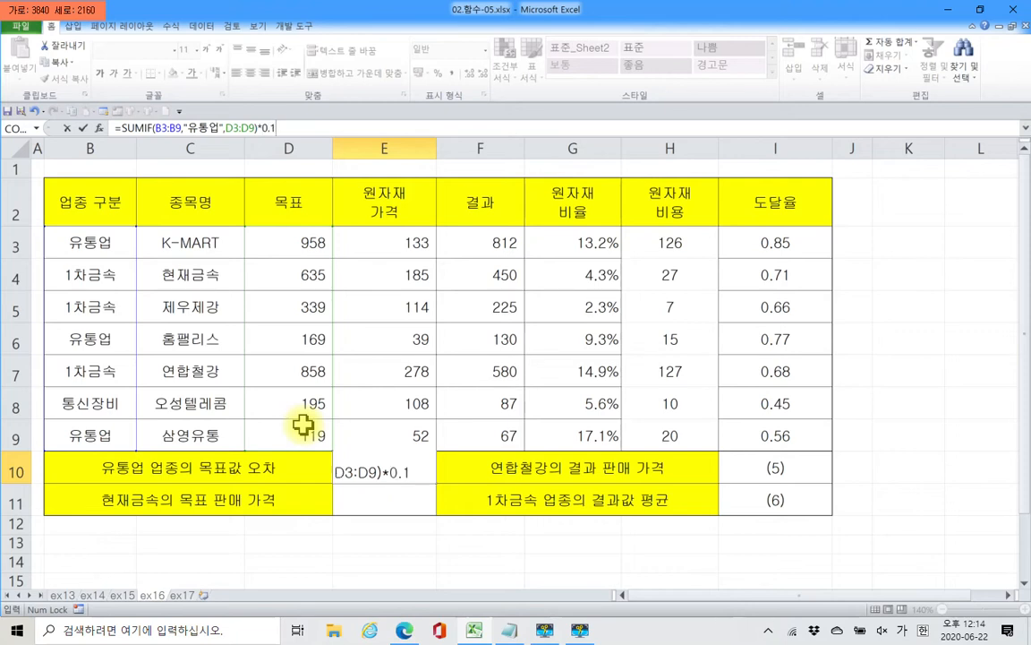
{"action": "type", "text": "%"}
{"action": "key", "text": "Return"}
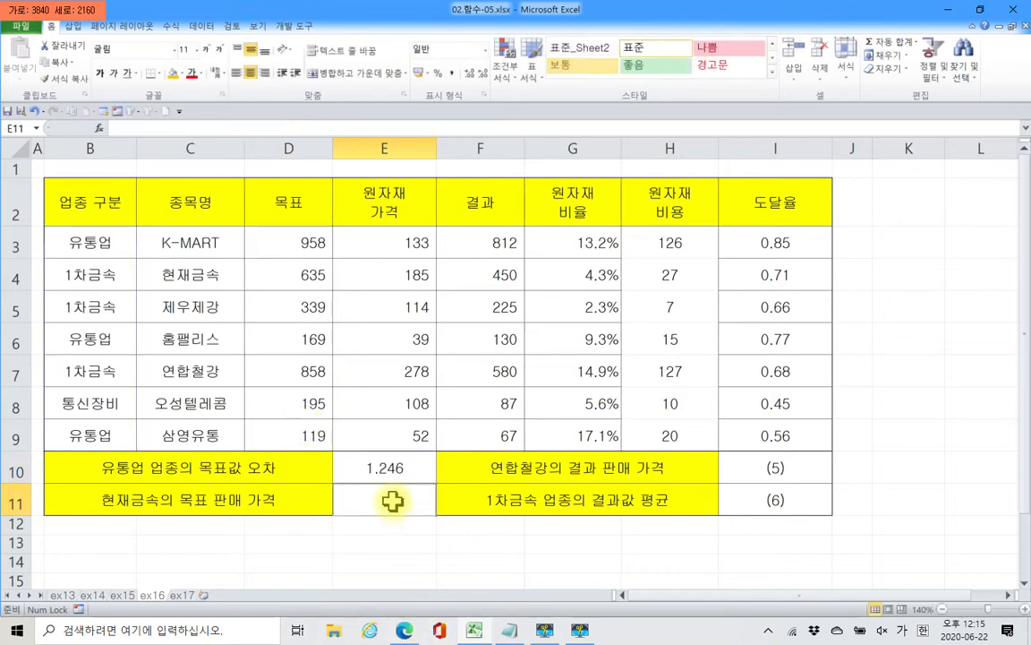
{"action": "left_click", "coordinate": [383, 470]}
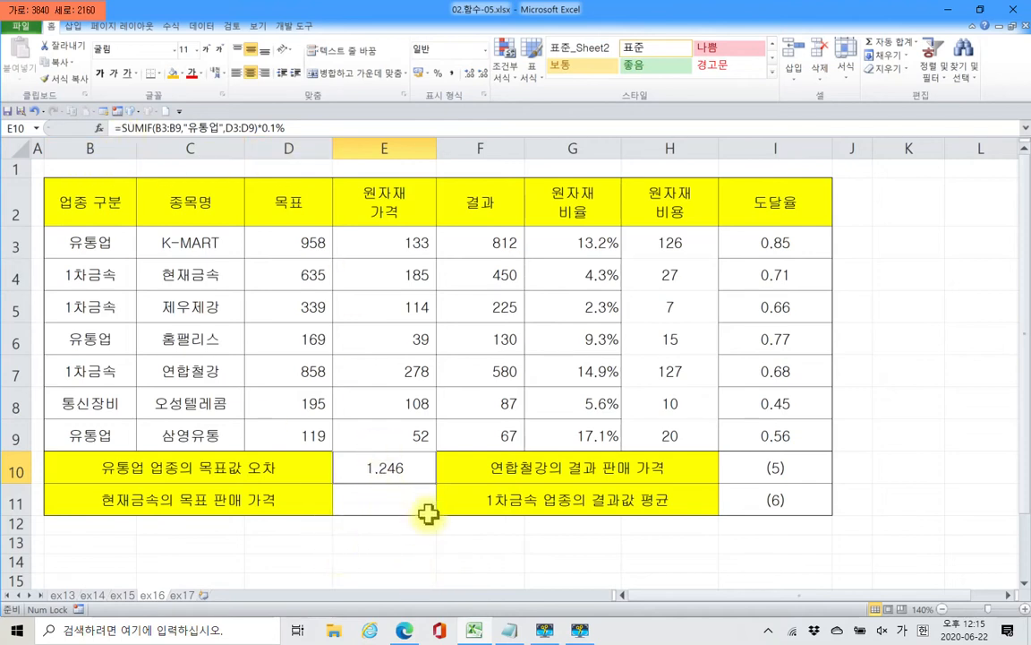
Step: Wrap the SUMIF formula in E10 in ROUNDDOWN with 2 decimal digits
{"action": "left_click", "coordinate": [120, 128]}
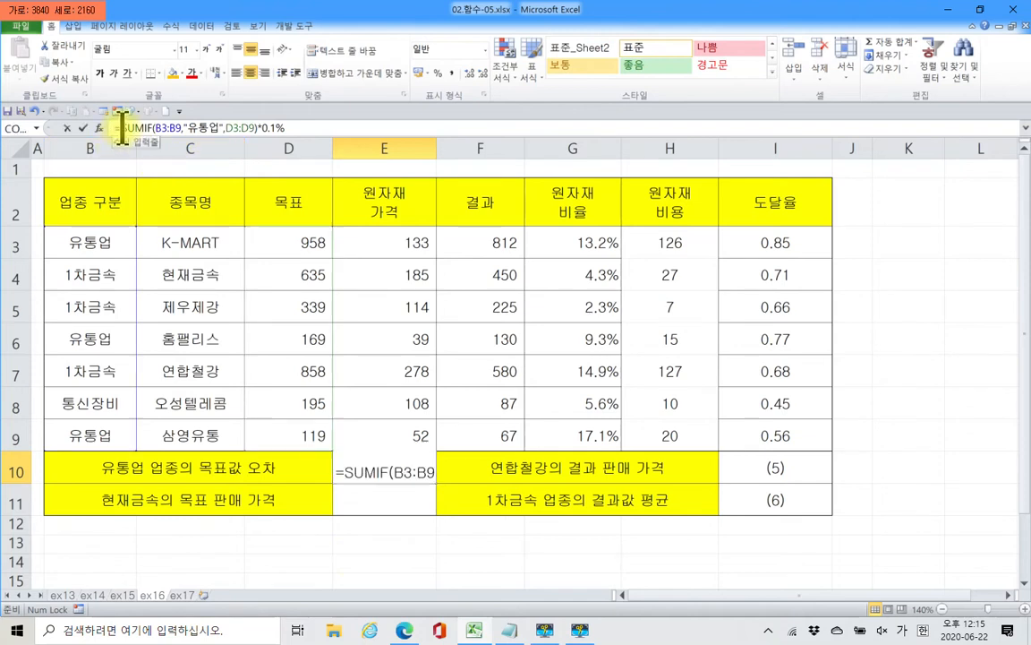
{"action": "type", "text": "개ㅕ"}
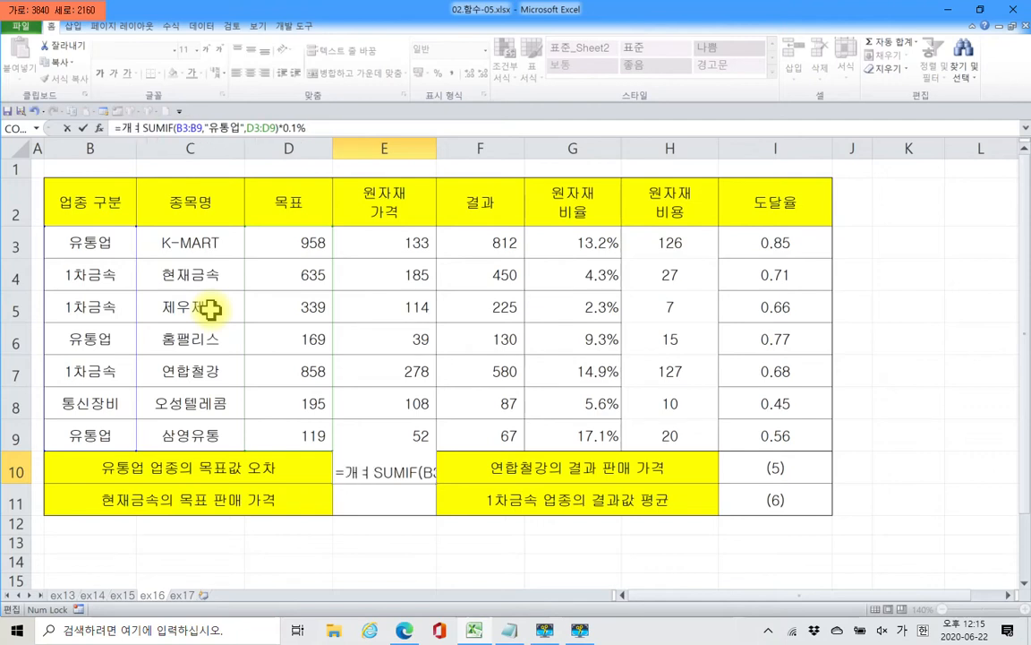
{"action": "key", "text": "BackSpace"}
{"action": "key", "text": "BackSpace"}
{"action": "key", "text": "Hangul"}
{"action": "type", "text": "rou"}
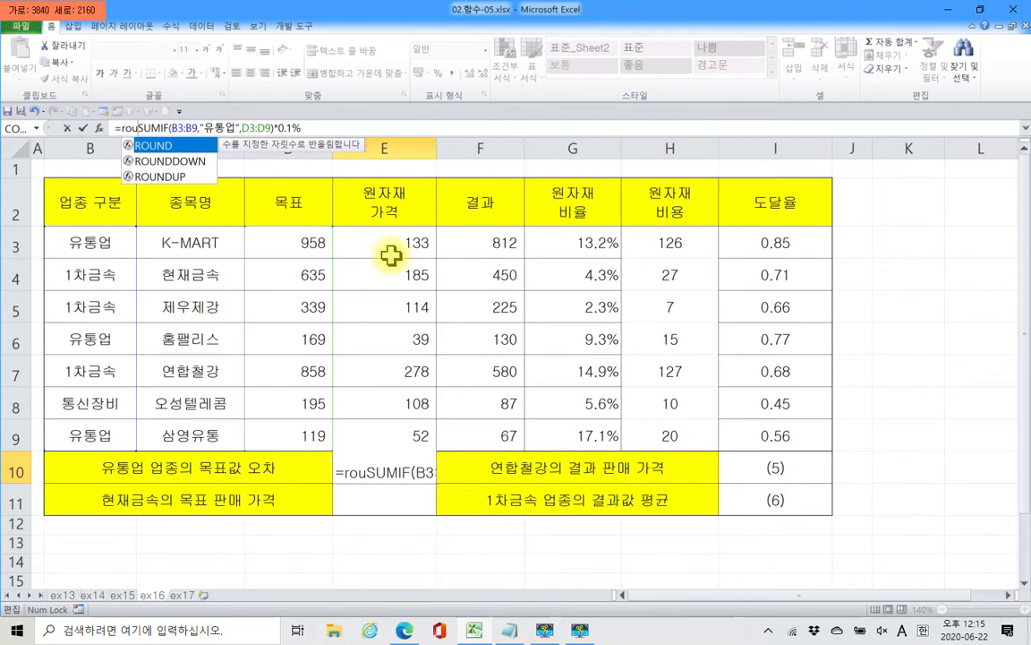
{"action": "double_click", "coordinate": [180, 161]}
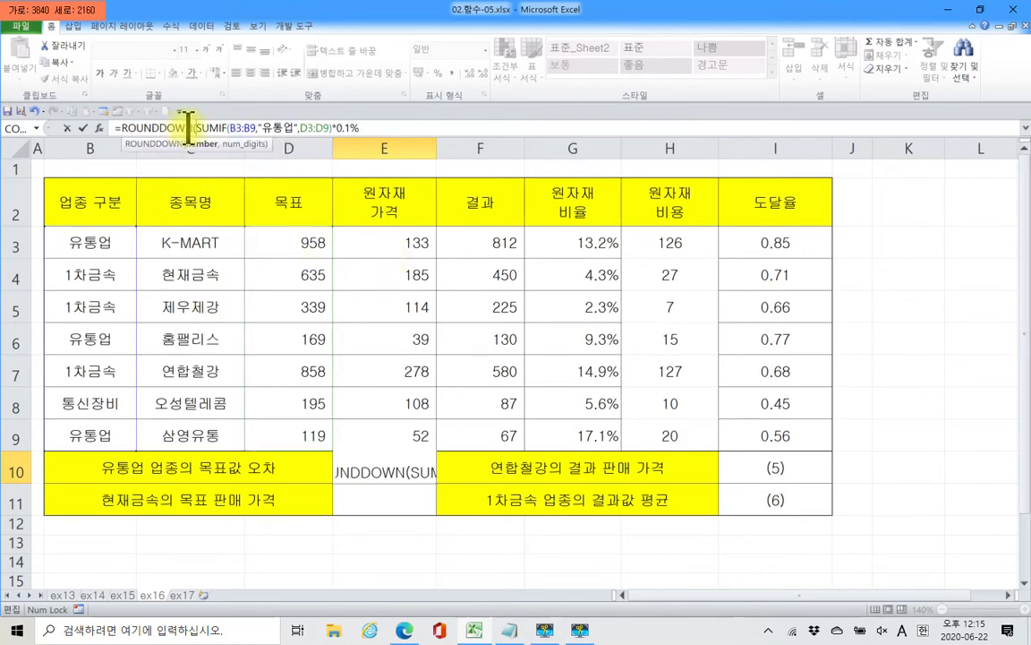
{"action": "left_click", "coordinate": [376, 127]}
{"action": "type", "text": ","}
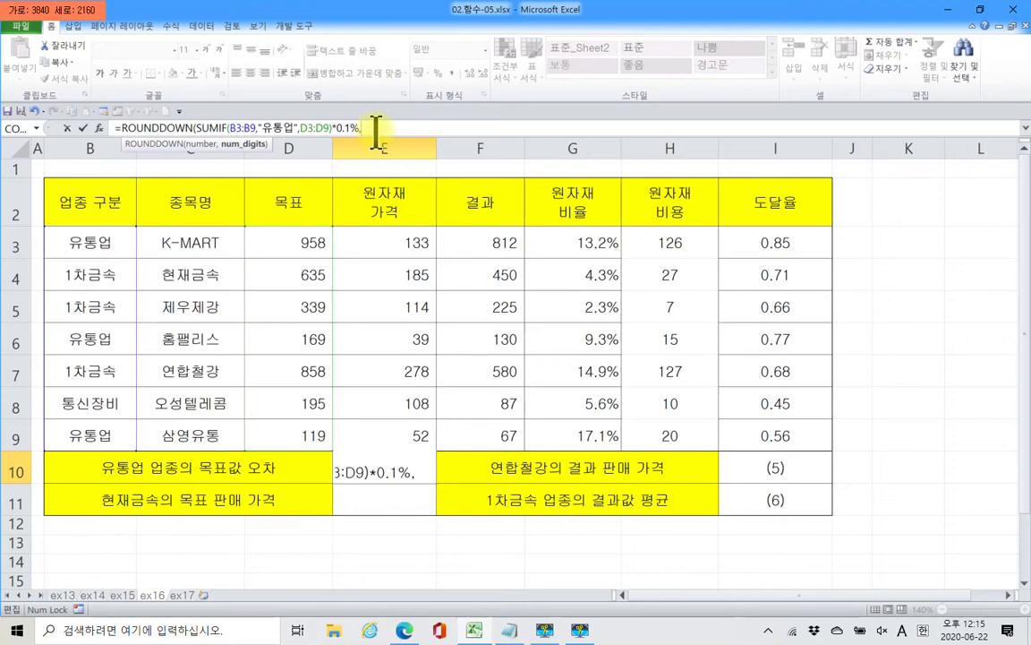
{"action": "type", "text": "2)"}
{"action": "left_click", "coordinate": [83, 129]}
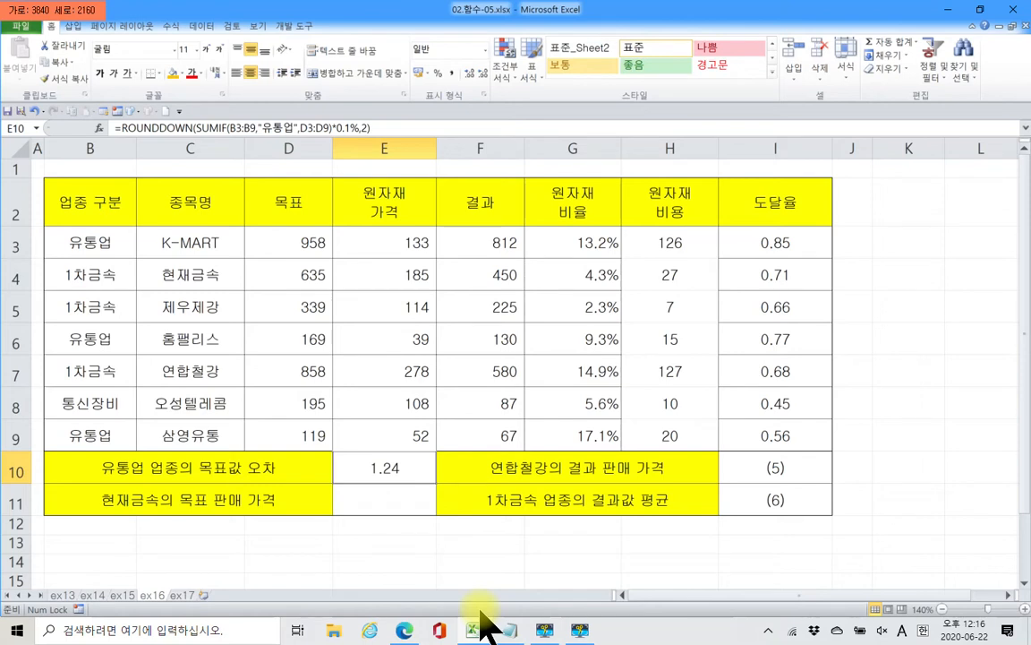
{"action": "left_click", "coordinate": [371, 495]}
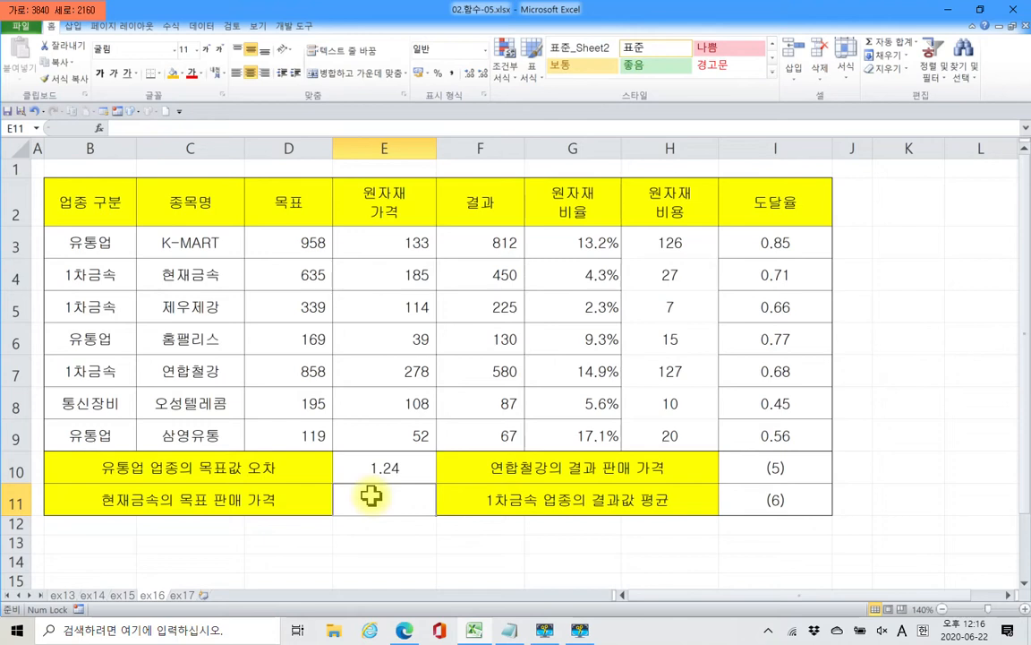
{"action": "mouse_move", "coordinate": [279, 238]}
{"action": "left_mouse_down"}
{"action": "mouse_move", "coordinate": [281, 422]}
{"action": "mouse_move", "coordinate": [220, 331]}
{"action": "mouse_move", "coordinate": [320, 438]}
{"action": "mouse_move", "coordinate": [340, 224]}
{"action": "mouse_move", "coordinate": [430, 460]}
{"action": "left_mouse_up"}
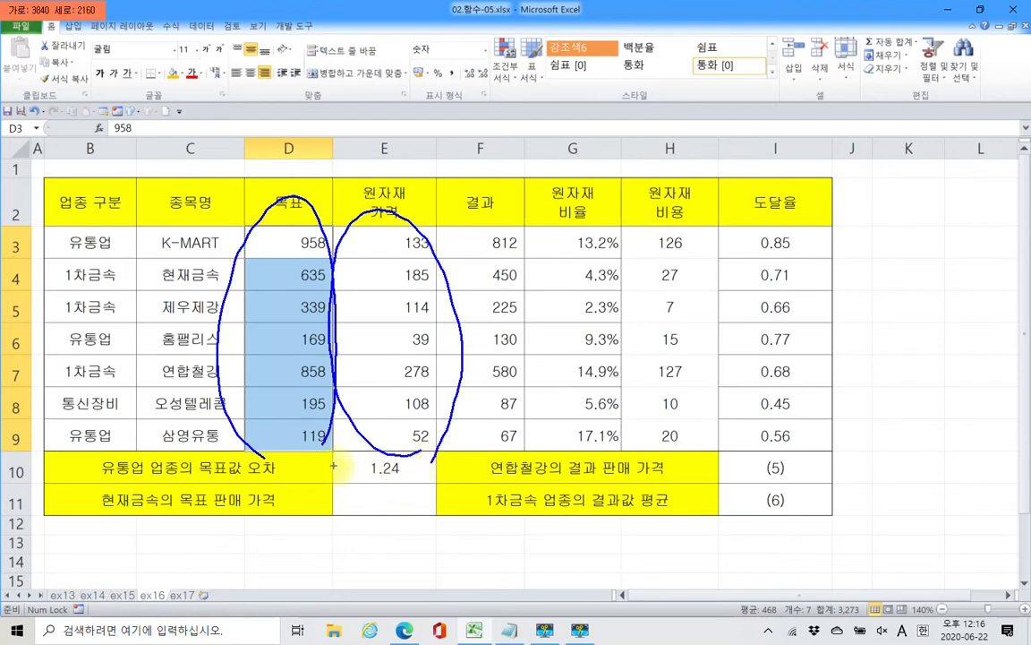
{"action": "left_click_drag", "start_coordinate": [157, 287], "coordinate": [223, 286]}
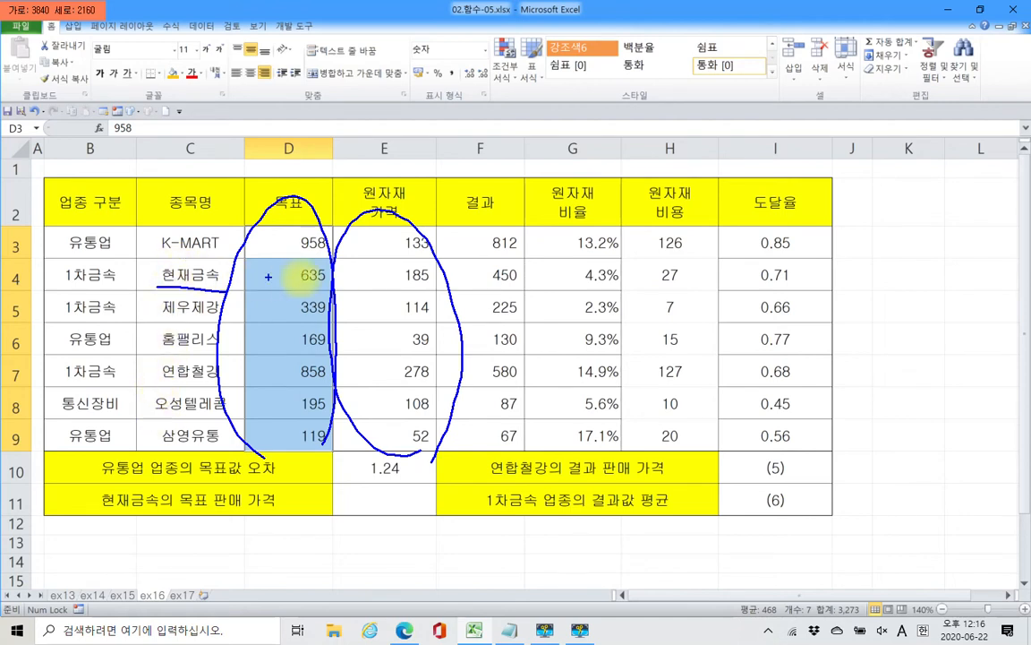
{"action": "mouse_move", "coordinate": [278, 254]}
{"action": "left_mouse_down"}
{"action": "mouse_move", "coordinate": [234, 273]}
{"action": "mouse_move", "coordinate": [300, 285]}
{"action": "mouse_move", "coordinate": [452, 279]}
{"action": "mouse_move", "coordinate": [352, 253]}
{"action": "mouse_move", "coordinate": [253, 257]}
{"action": "left_mouse_up"}
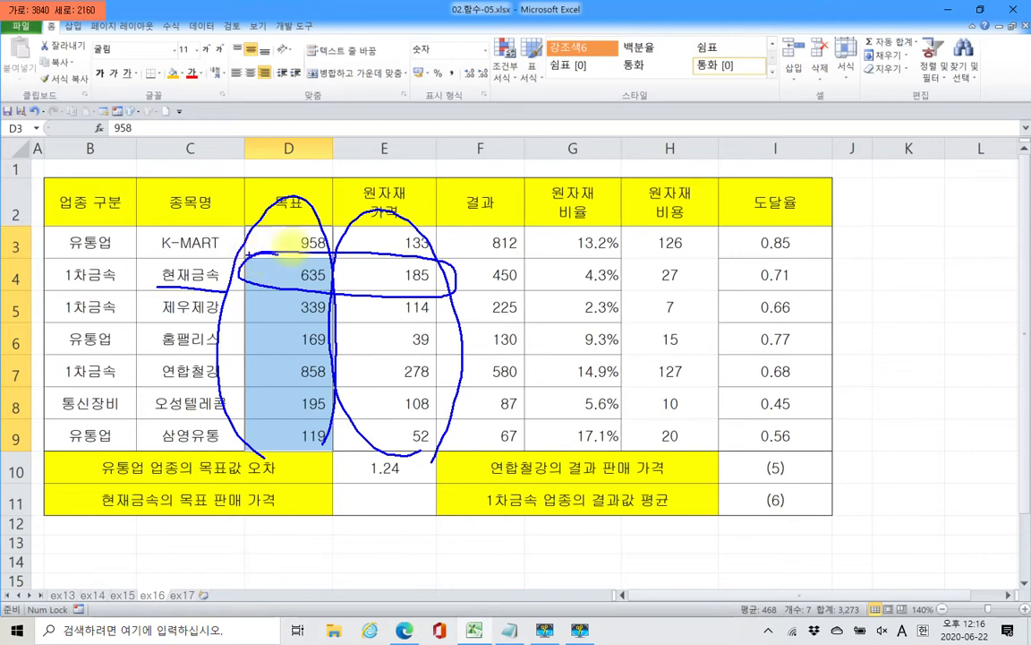
{"action": "key", "text": "Escape"}
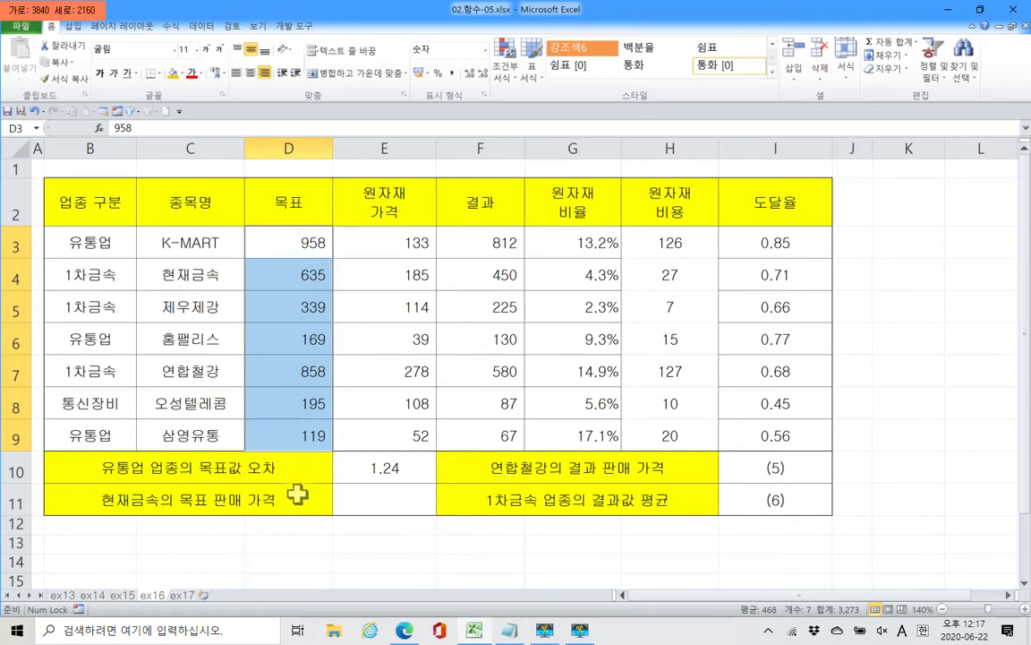
Step: Enter the formula =D4*E4 in E11 for the target selling price of 현재금속
{"action": "left_click", "coordinate": [384, 508]}
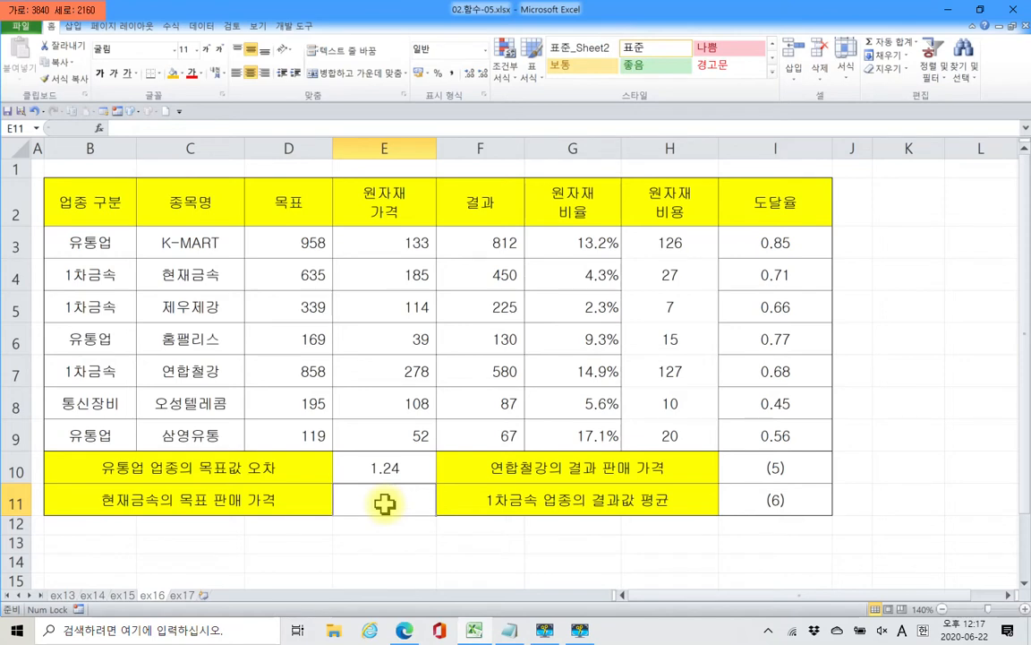
{"action": "left_click", "coordinate": [126, 128]}
{"action": "type", "text": "="}
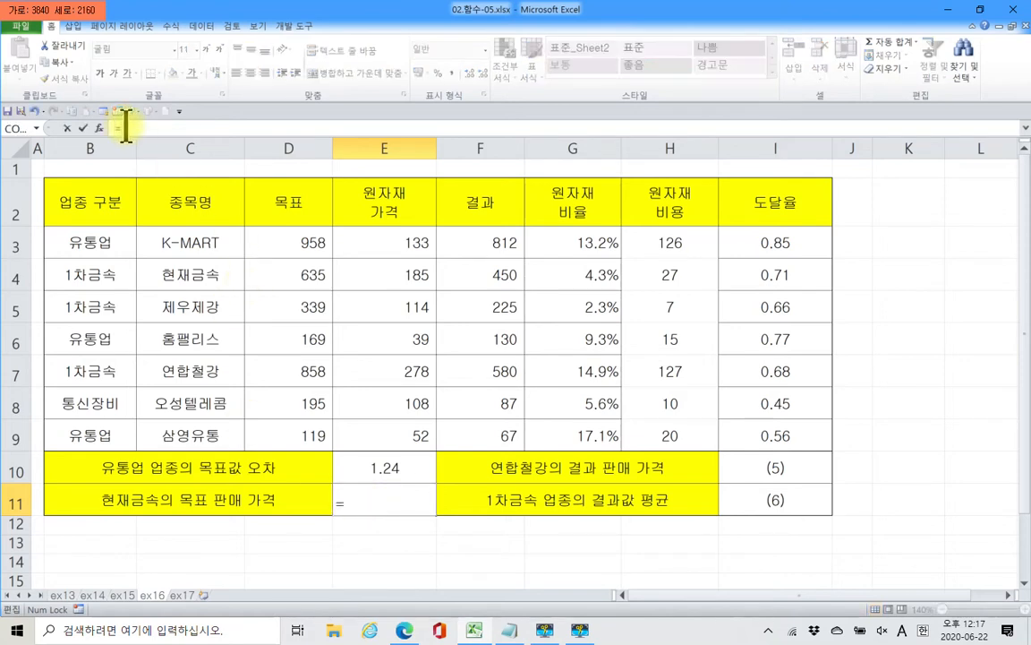
{"action": "left_click", "coordinate": [299, 280]}
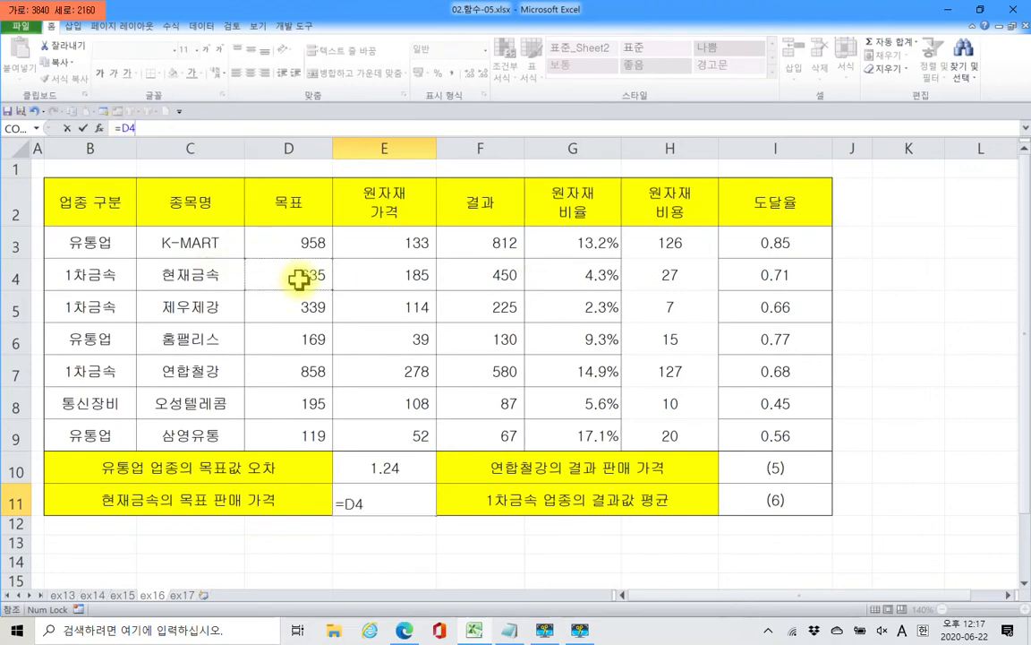
{"action": "type", "text": "*"}
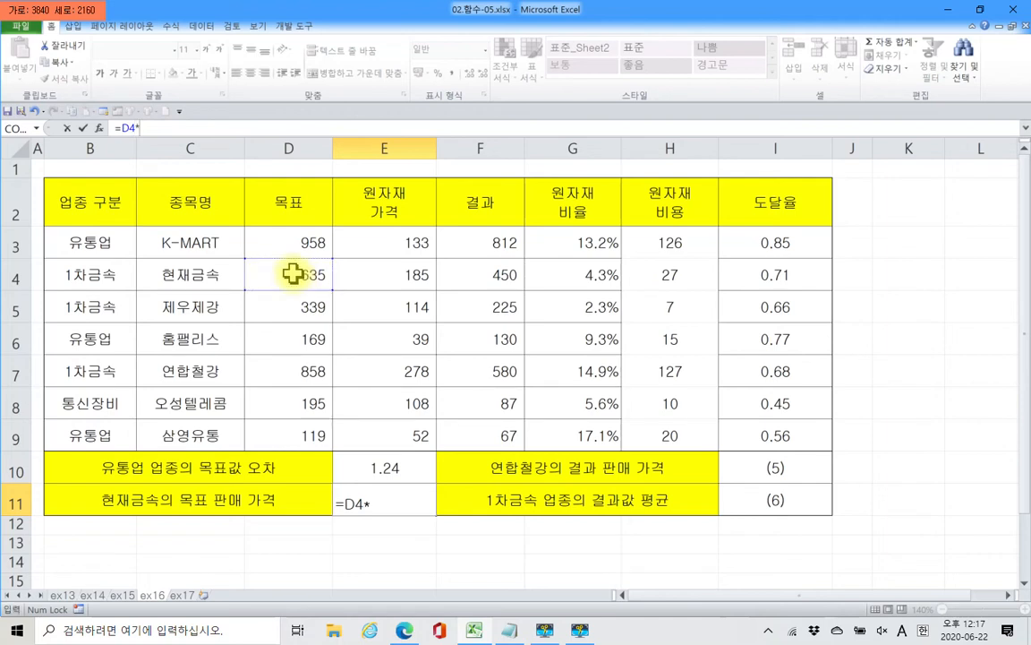
{"action": "left_click", "coordinate": [395, 281]}
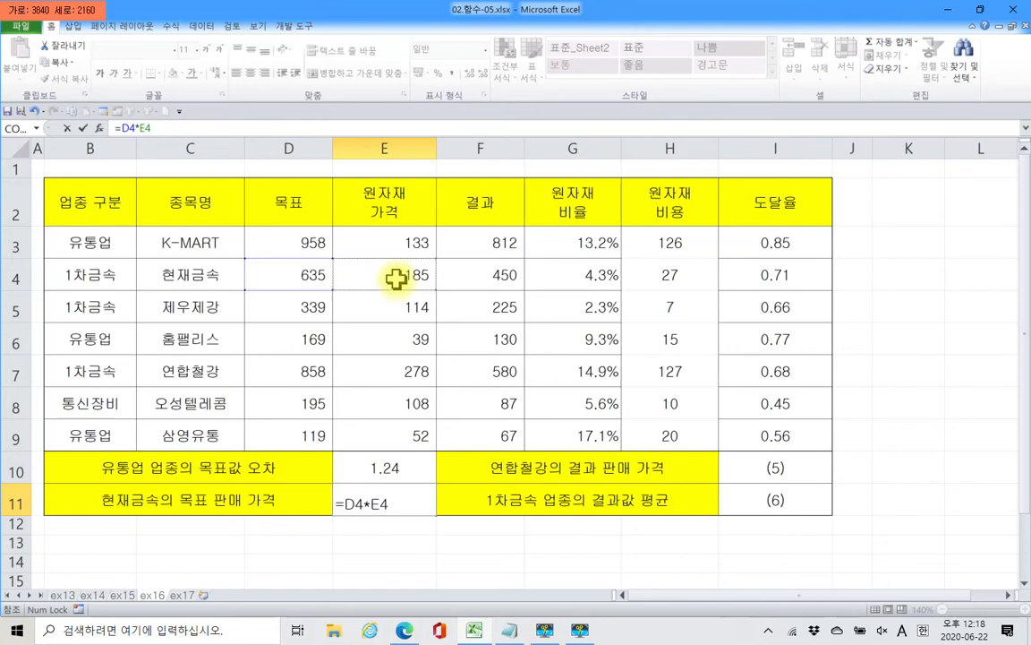
{"action": "left_click", "coordinate": [82, 128]}
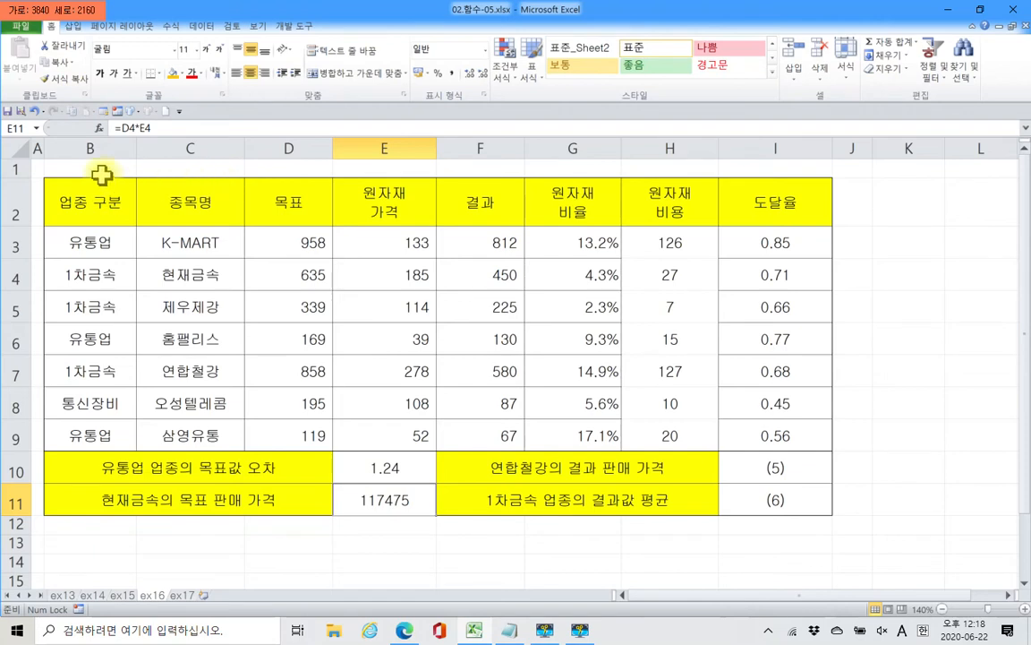
Step: Wrap the D4*E4 product in E11 in ROUNDDOWN with -2 as the number of digits
{"action": "left_click", "coordinate": [120, 128]}
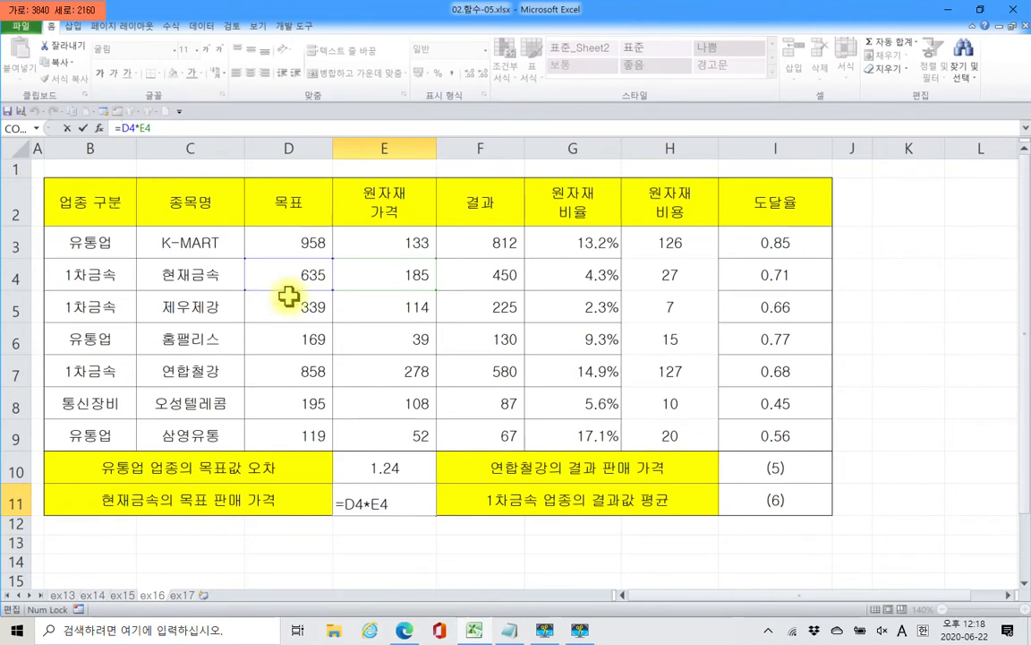
{"action": "type", "text": "rou"}
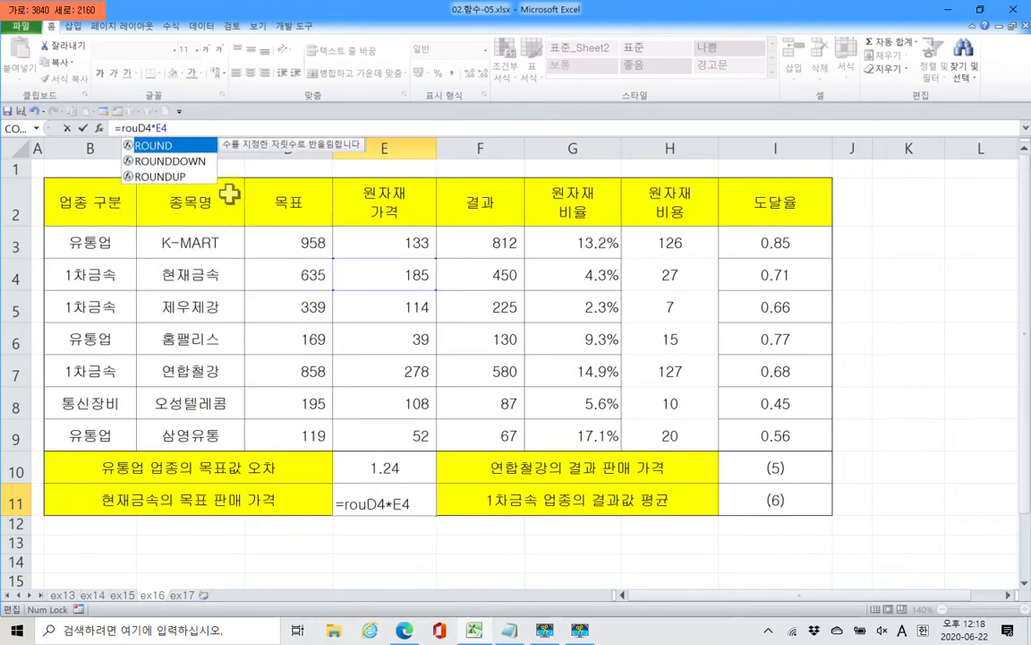
{"action": "double_click", "coordinate": [175, 161]}
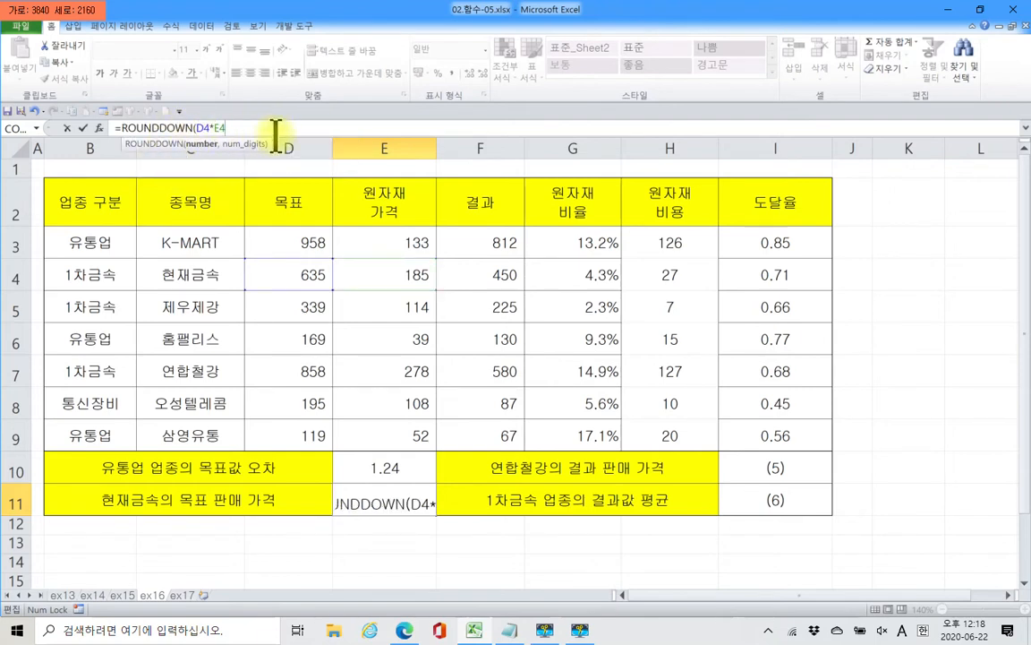
{"action": "type", "text": ","}
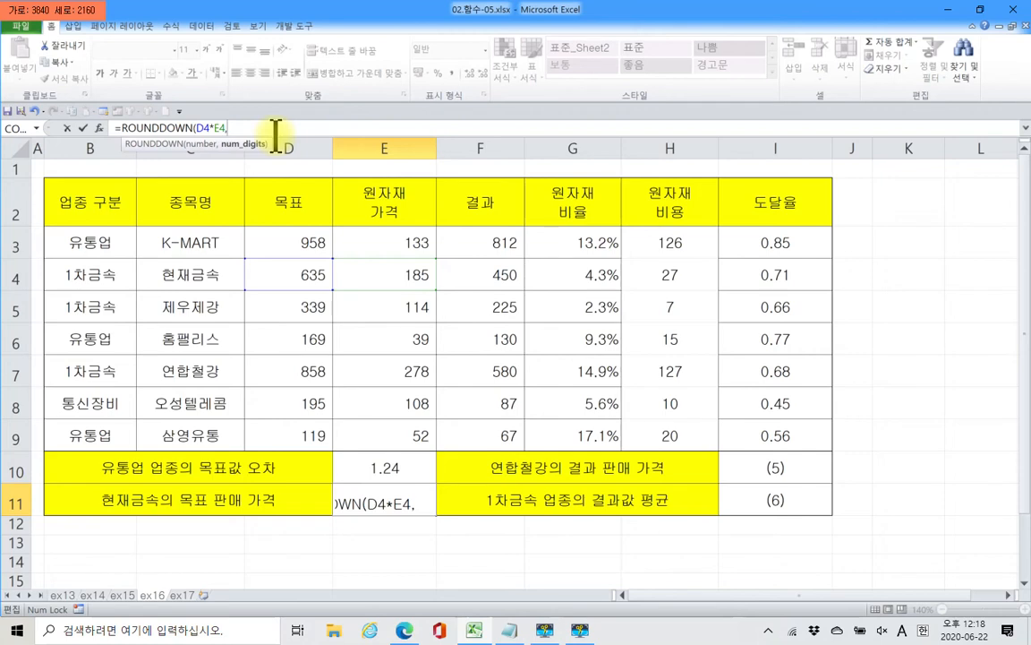
{"action": "type", "text": "-2)"}
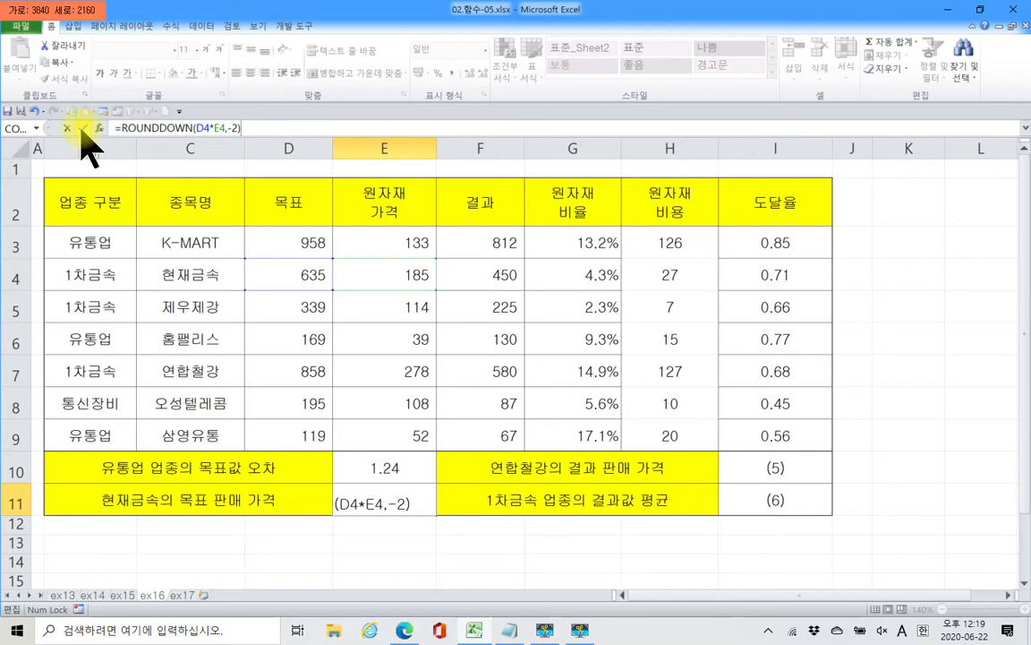
Step: Replace the rounding function in E11 with ROUNDUP, so the formula reads =ROUNDUP(D4*E4,-2)
{"action": "left_click", "coordinate": [196, 129]}
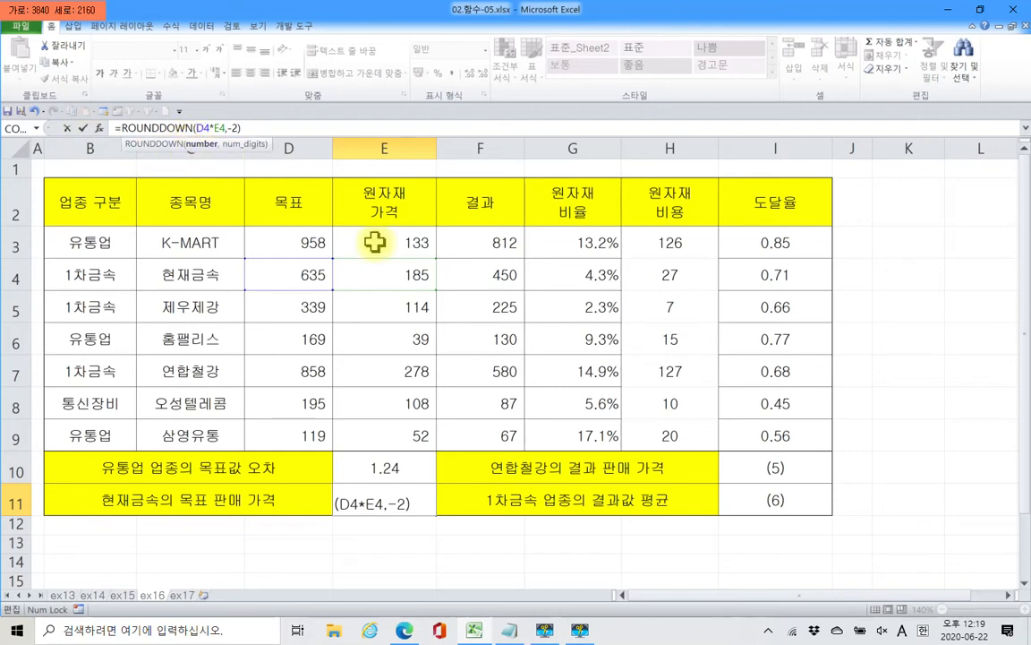
{"action": "left_click", "coordinate": [192, 127]}
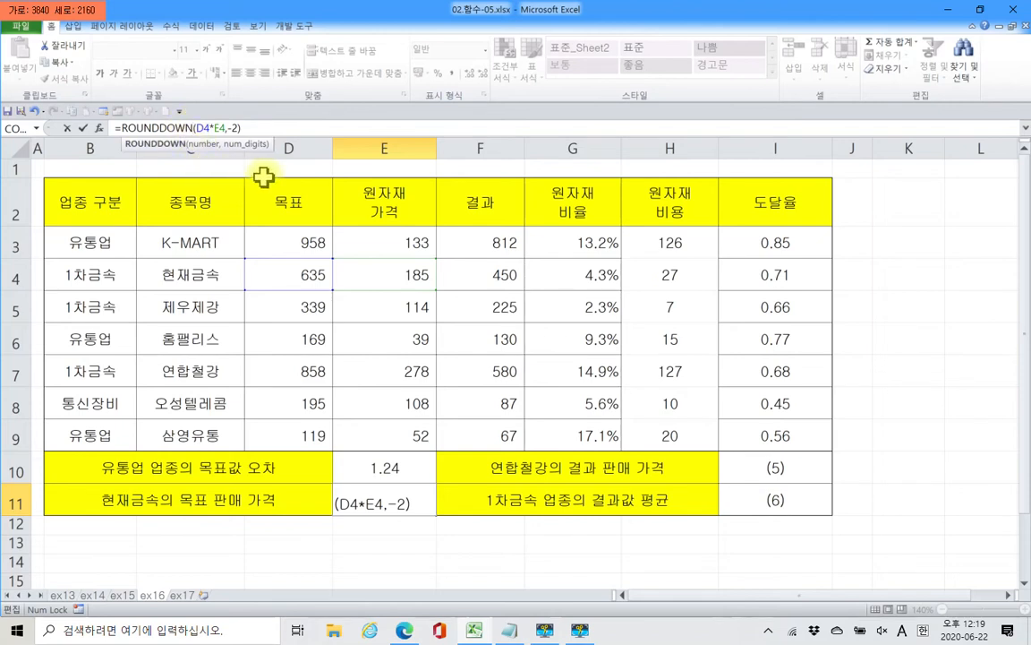
{"action": "key", "text": "BackSpace"}
{"action": "key", "text": "BackSpace"}
{"action": "key", "text": "BackSpace"}
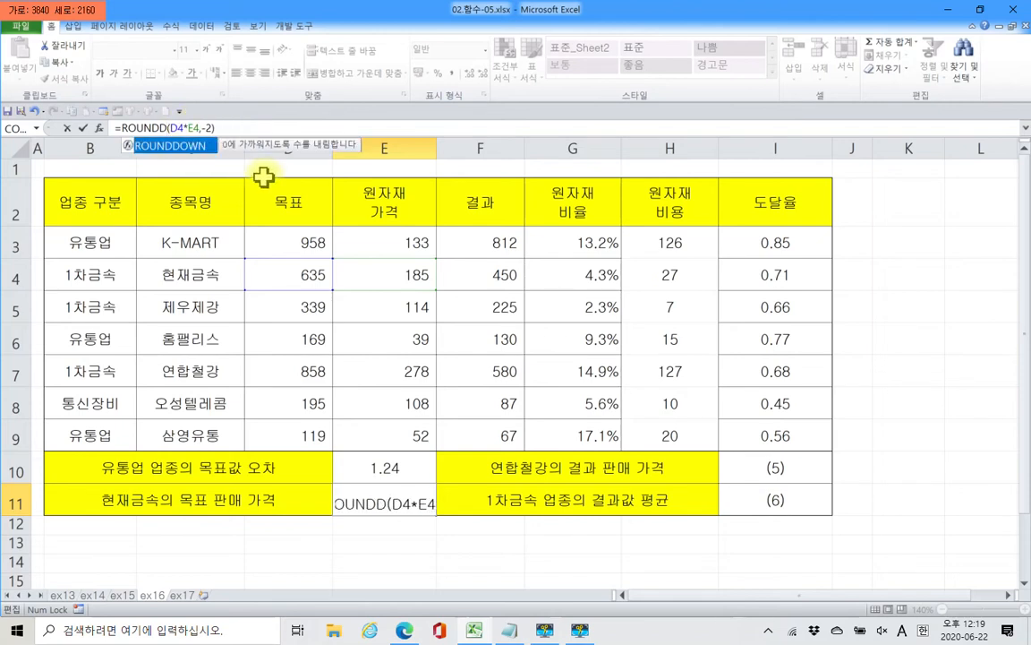
{"action": "key", "text": "BackSpace"}
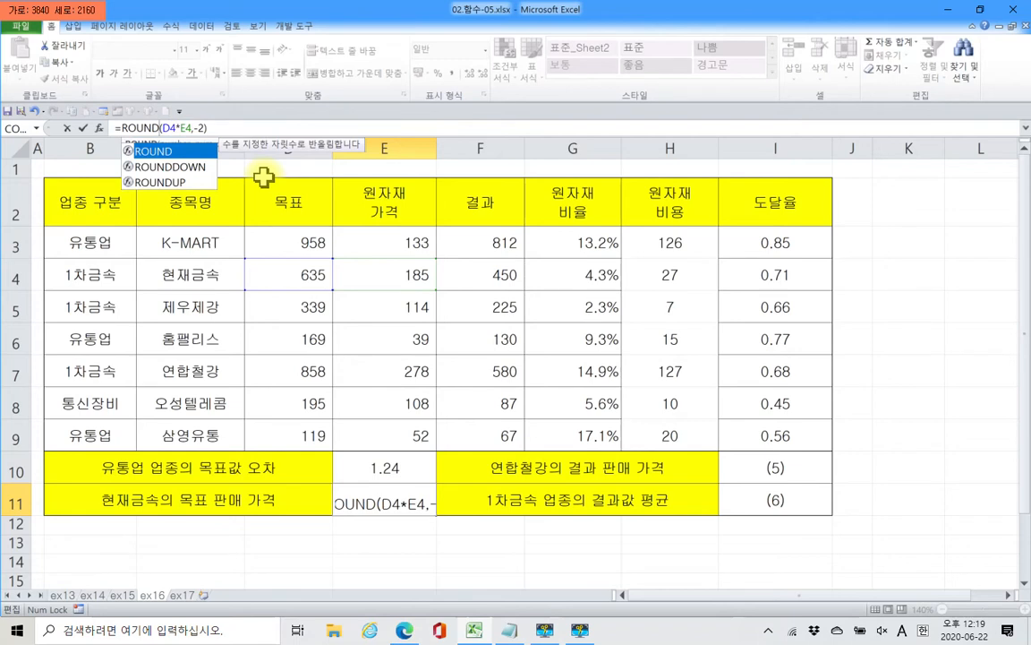
{"action": "double_click", "coordinate": [178, 186]}
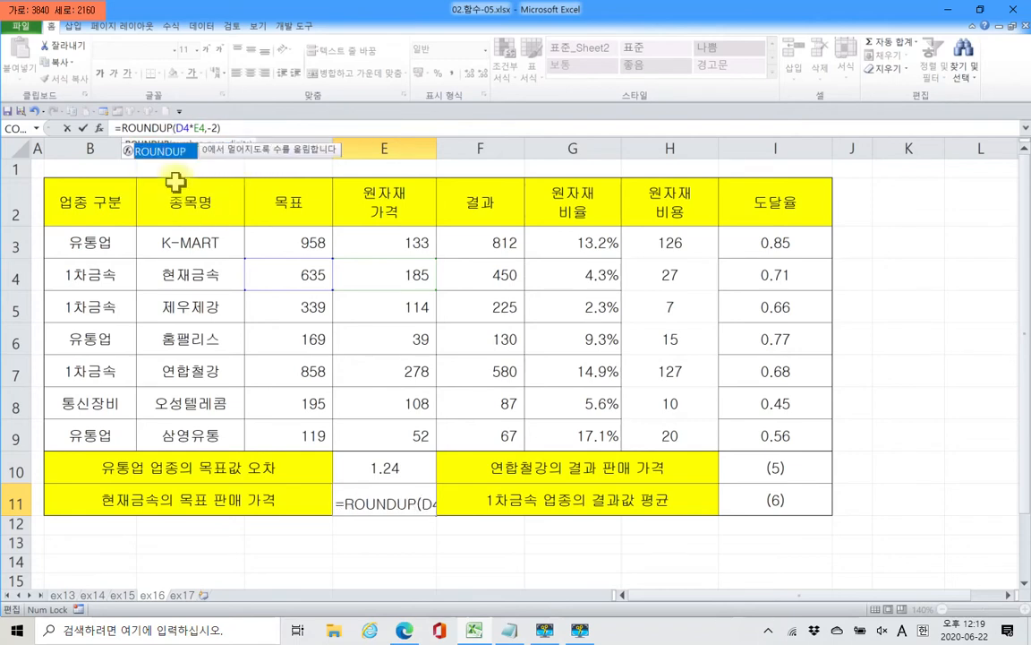
{"action": "left_click", "coordinate": [245, 133]}
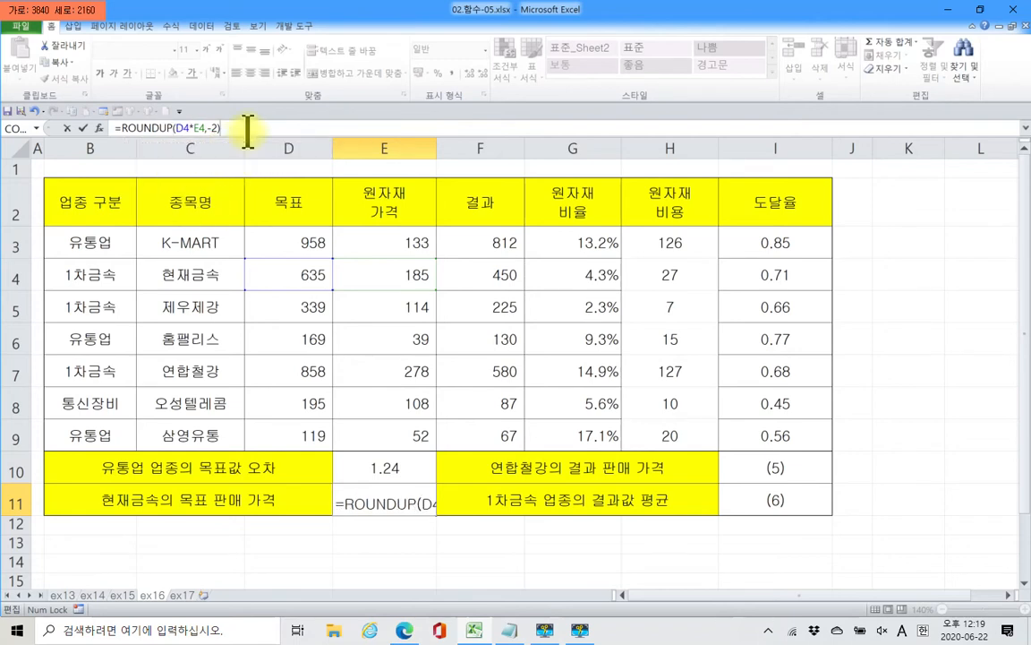
{"action": "left_click", "coordinate": [83, 128]}
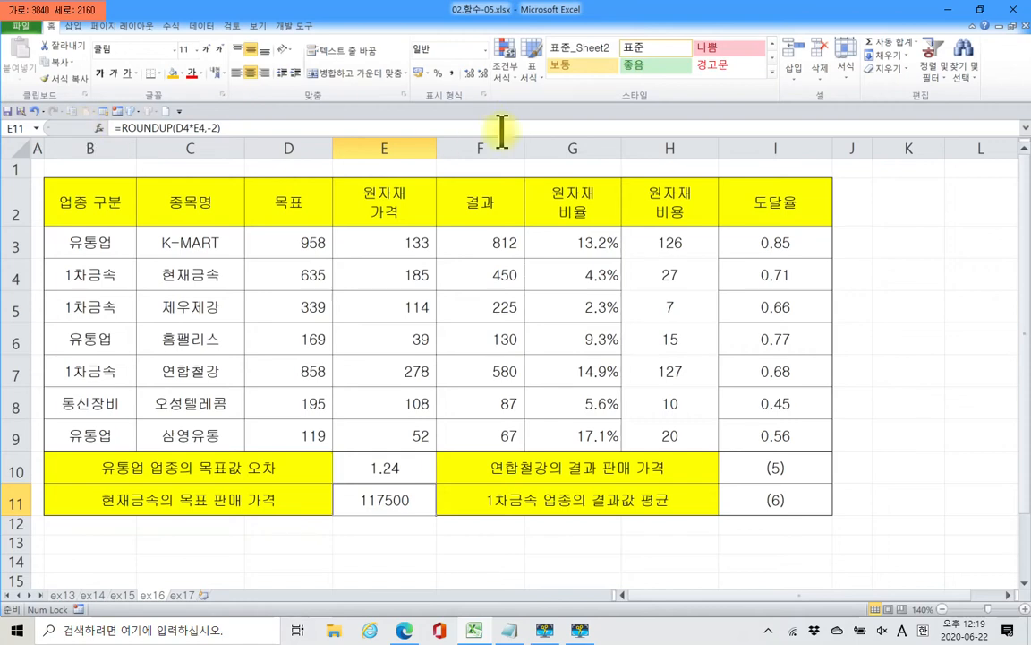
Step: Clear the placeholders in I10:I11 and set the number format of both cells to General (일반)
{"action": "left_click", "coordinate": [761, 474]}
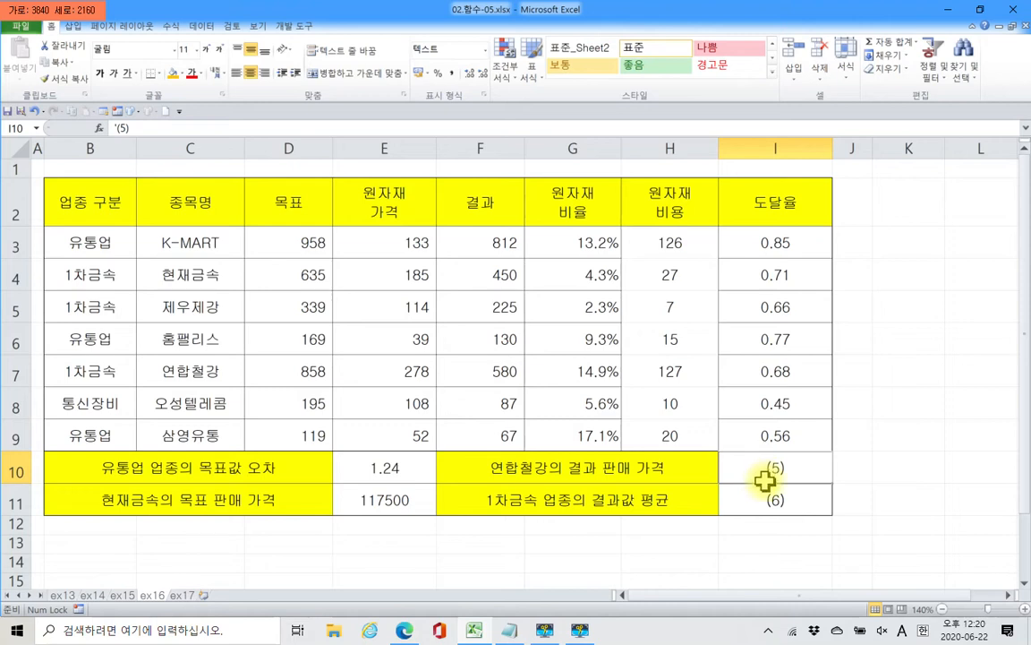
{"action": "left_click_drag", "start_coordinate": [765, 482], "coordinate": [769, 493]}
{"action": "key", "text": "Delete"}
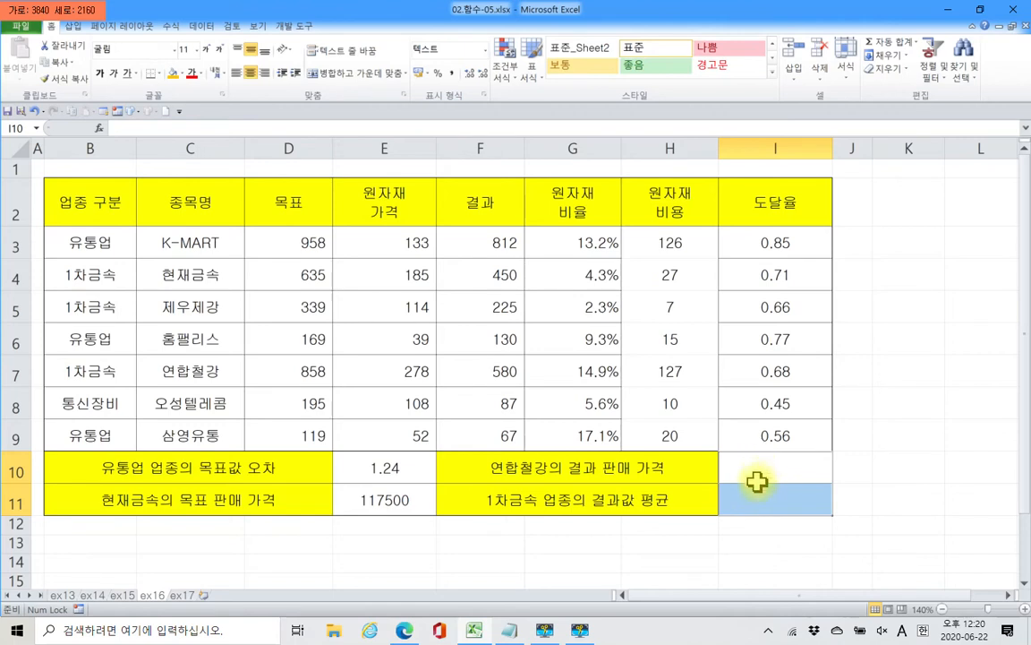
{"action": "right_click", "coordinate": [758, 486]}
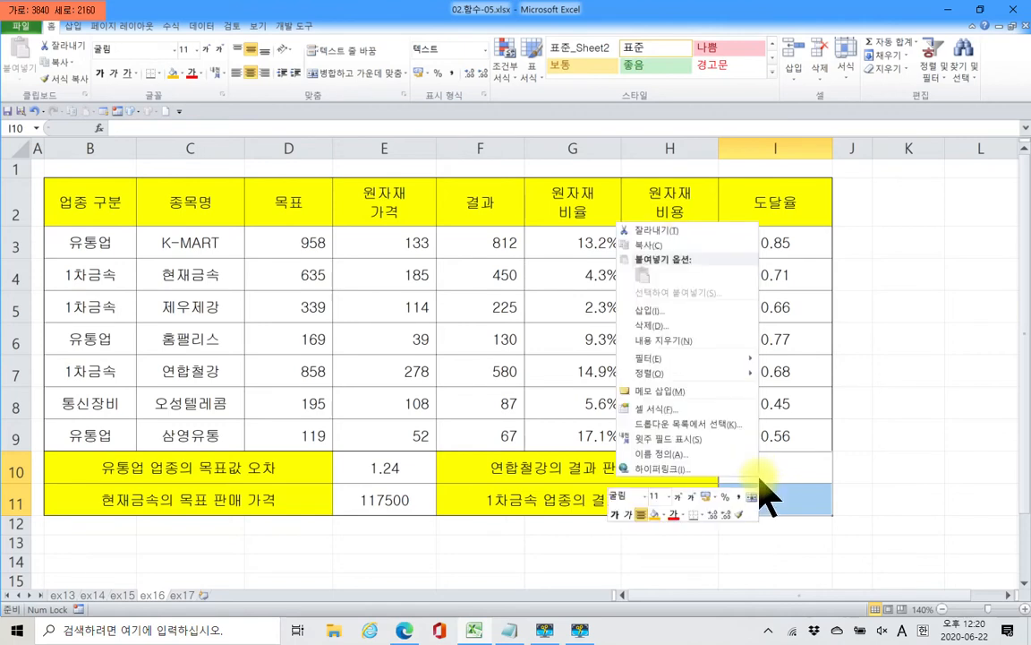
{"action": "left_click", "coordinate": [688, 410]}
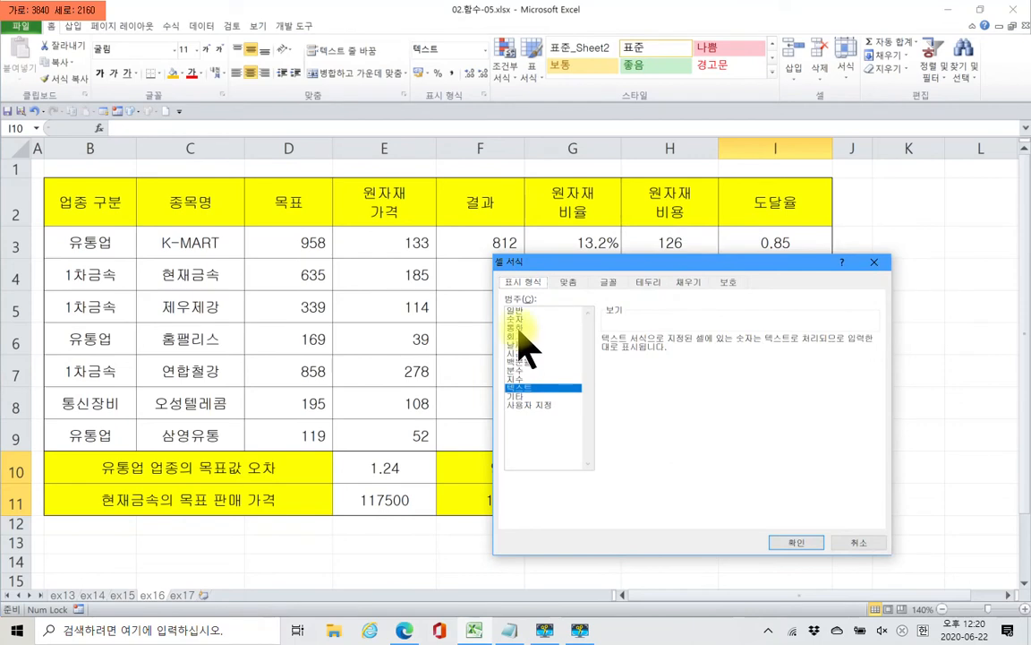
{"action": "left_click", "coordinate": [518, 311]}
{"action": "left_click", "coordinate": [797, 543]}
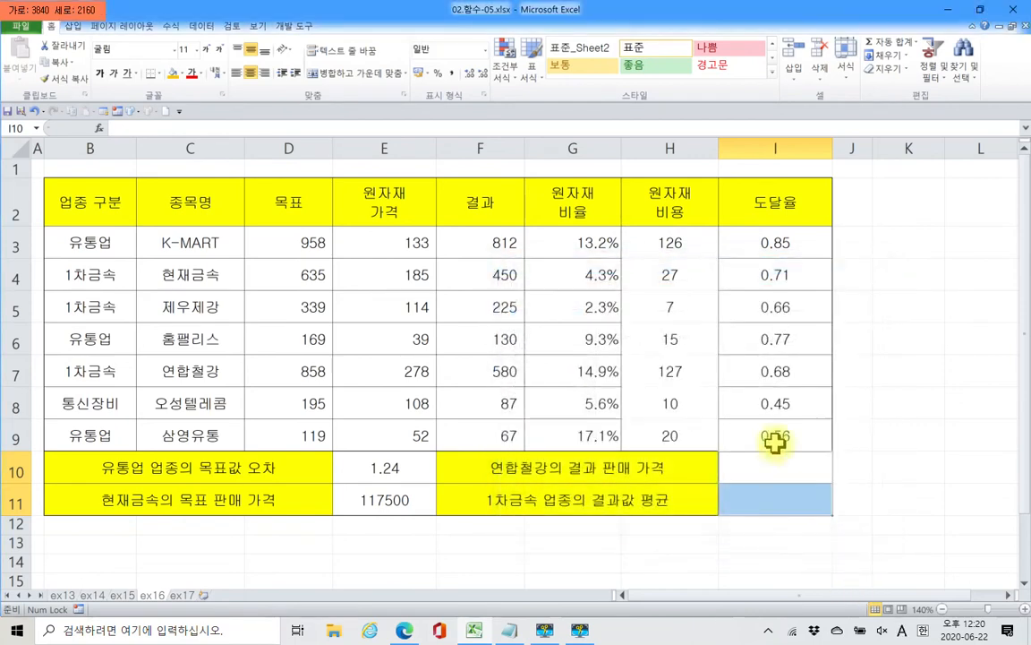
{"action": "left_click", "coordinate": [777, 460]}
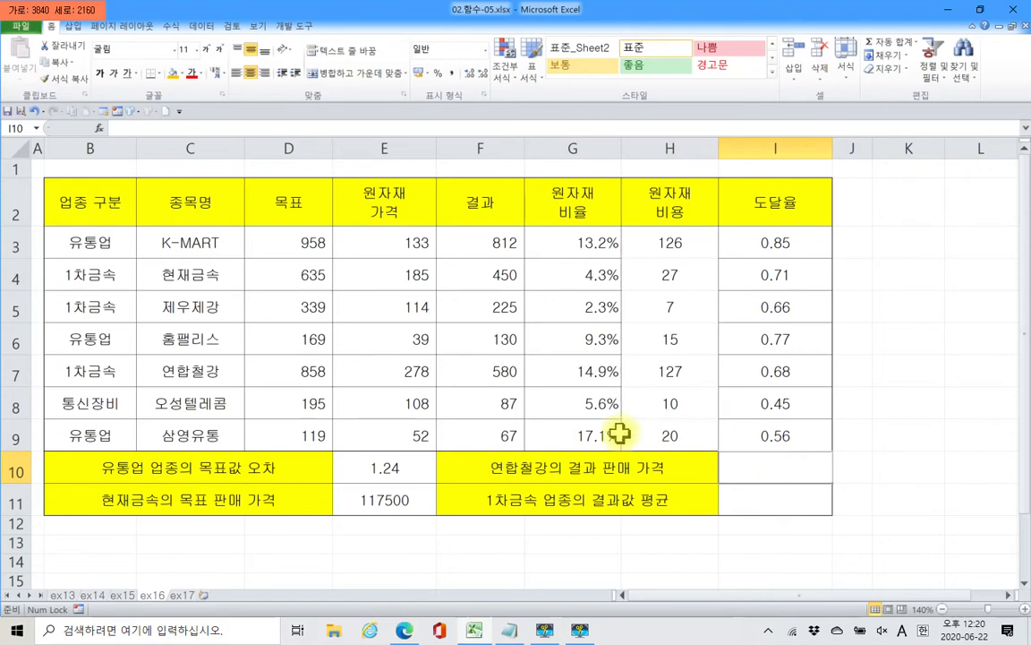
Step: Examine the 원자재 가격 and 결과 columns, focusing on the values in the 연합철강 row
{"action": "left_click_drag", "start_coordinate": [400, 237], "coordinate": [407, 426]}
{"action": "left_click_drag", "start_coordinate": [460, 245], "coordinate": [480, 430]}
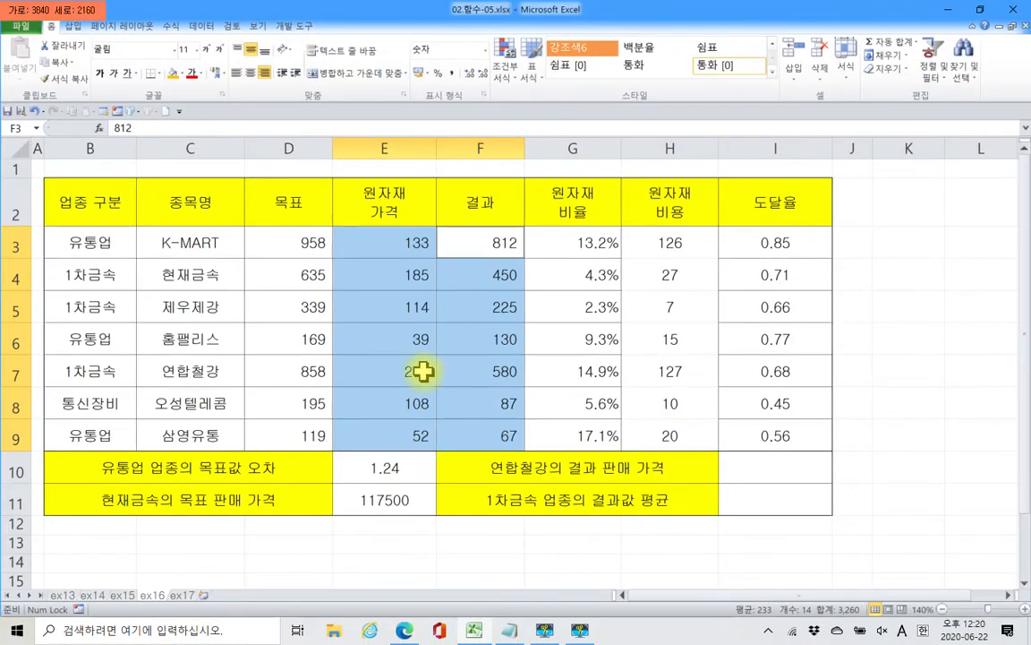
{"action": "mouse_move", "coordinate": [411, 436]}
{"action": "left_mouse_down"}
{"action": "mouse_move", "coordinate": [413, 418]}
{"action": "mouse_move", "coordinate": [407, 431]}
{"action": "left_mouse_up"}
{"action": "mouse_move", "coordinate": [500, 448]}
{"action": "left_mouse_down"}
{"action": "mouse_move", "coordinate": [419, 296]}
{"action": "mouse_move", "coordinate": [514, 429]}
{"action": "left_mouse_up"}
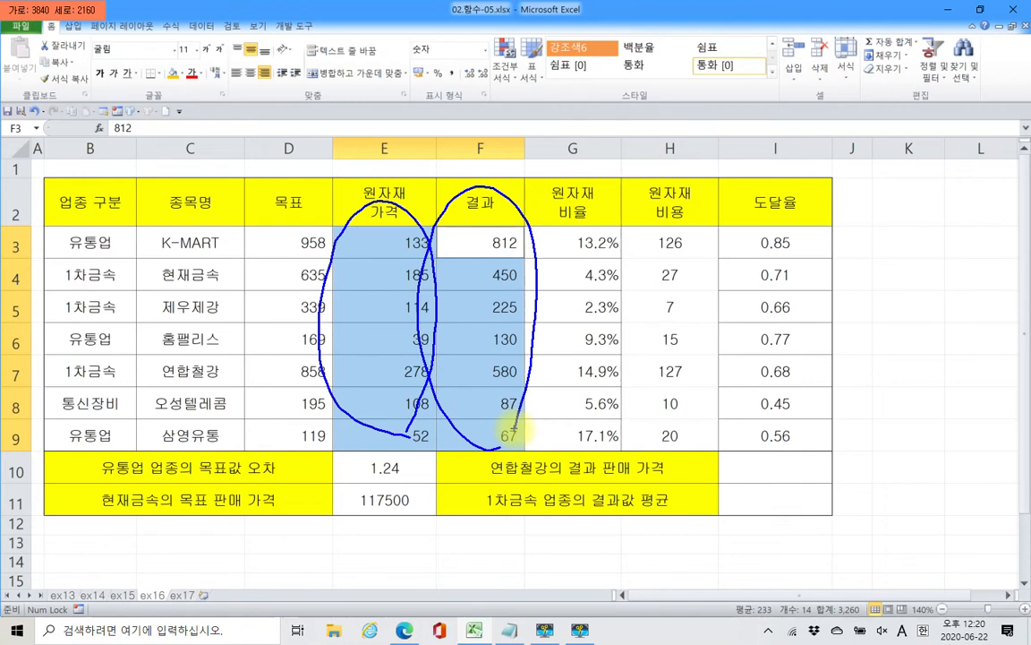
{"action": "mouse_move", "coordinate": [158, 360]}
{"action": "left_mouse_down"}
{"action": "mouse_move", "coordinate": [145, 378]}
{"action": "mouse_move", "coordinate": [179, 358]}
{"action": "left_mouse_up"}
{"action": "left_click_drag", "start_coordinate": [408, 354], "coordinate": [425, 381]}
{"action": "mouse_move", "coordinate": [490, 363]}
{"action": "left_mouse_down"}
{"action": "mouse_move", "coordinate": [466, 372]}
{"action": "mouse_move", "coordinate": [514, 376]}
{"action": "left_mouse_up"}
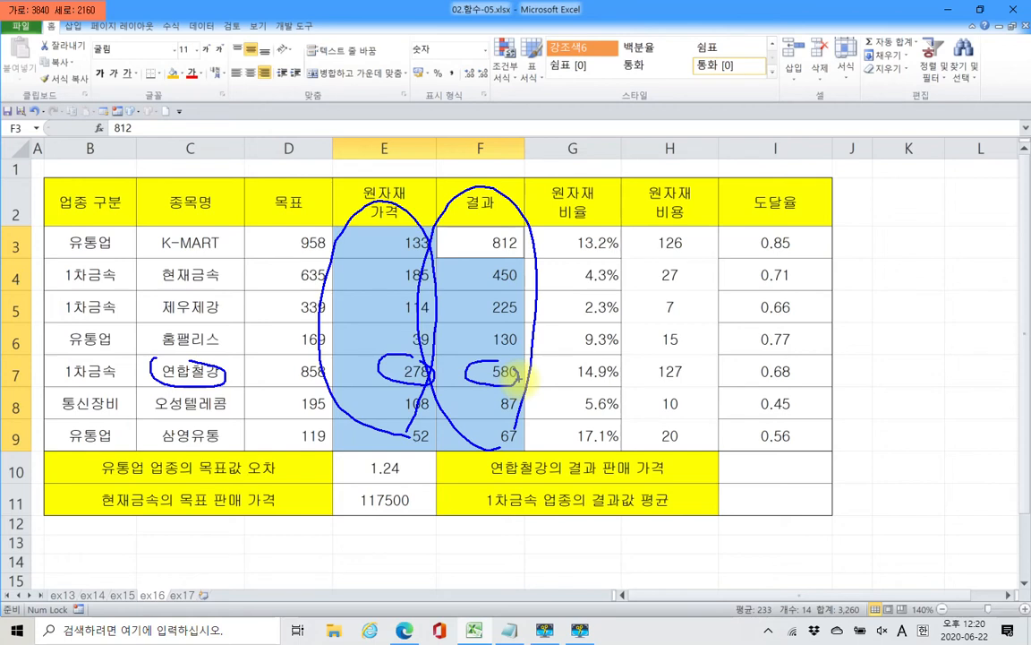
{"action": "key", "text": "Escape"}
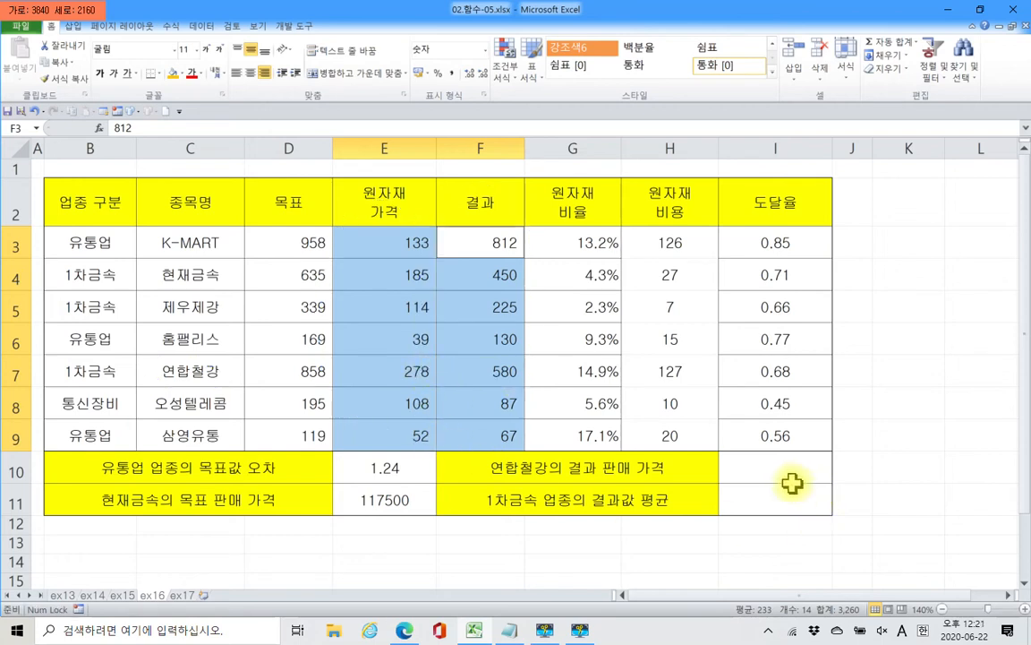
Step: Enter the formula =E7*F7 in I10 for the result selling price of 연합철강
{"action": "left_click", "coordinate": [782, 473]}
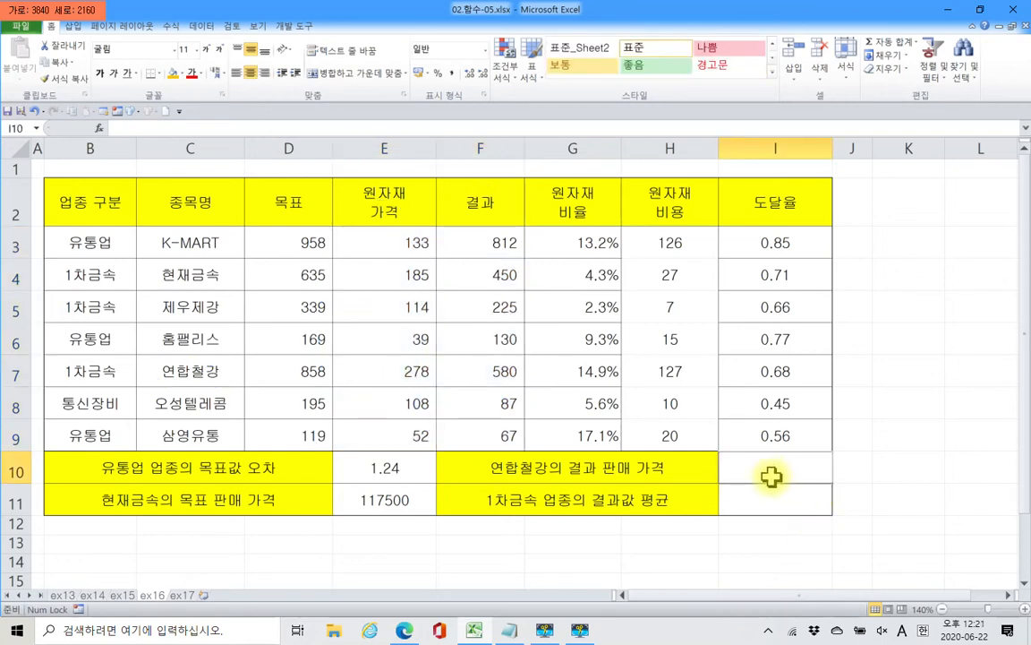
{"action": "left_click", "coordinate": [143, 128]}
{"action": "type", "text": "="}
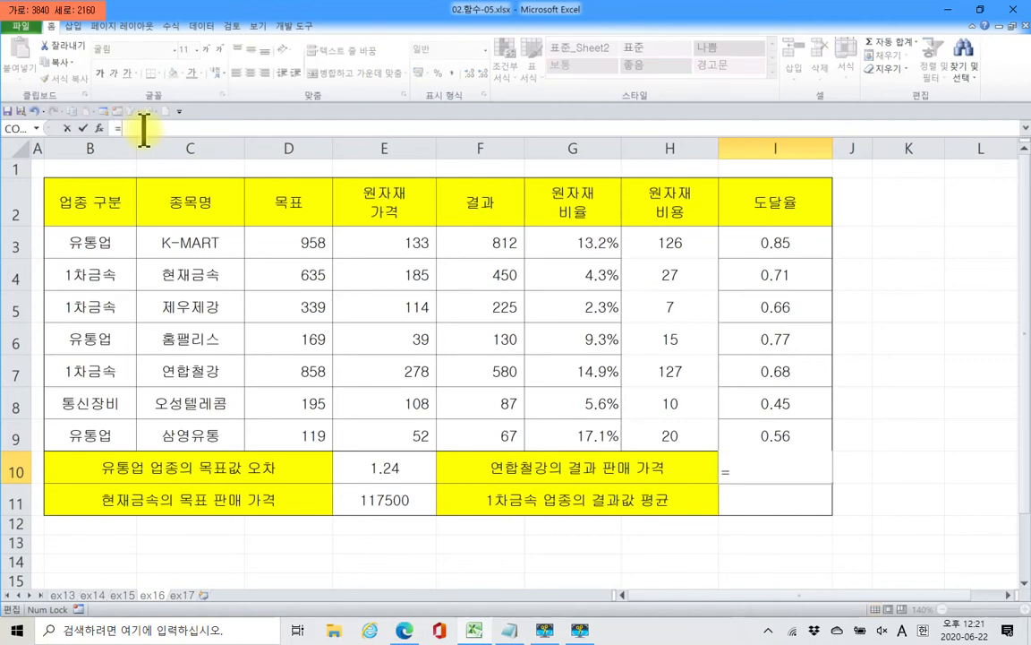
{"action": "left_click", "coordinate": [417, 377]}
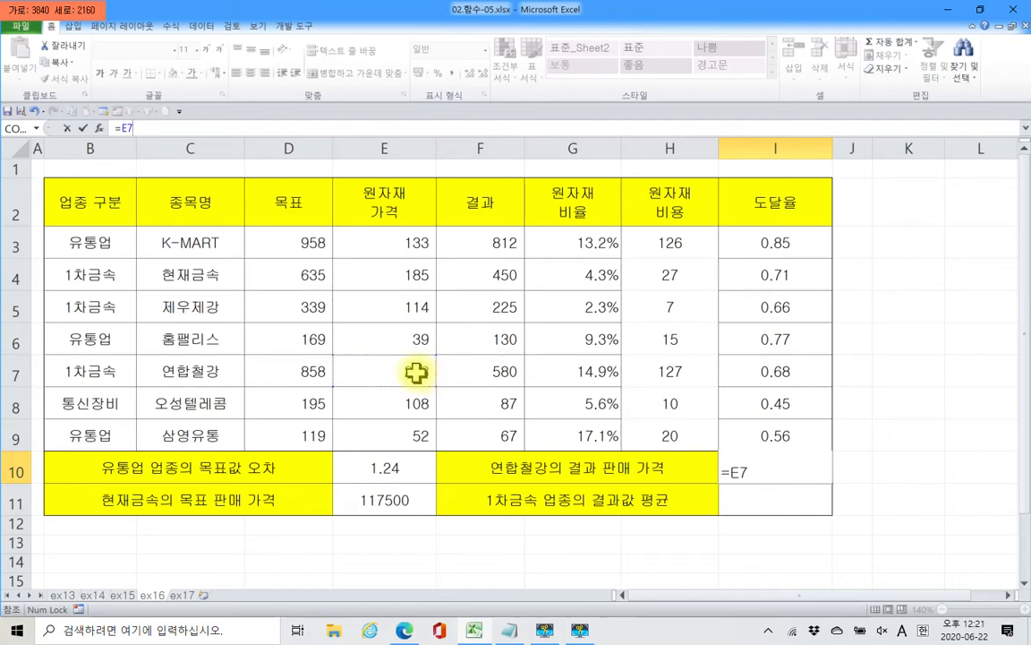
{"action": "type", "text": "*"}
{"action": "left_click", "coordinate": [486, 375]}
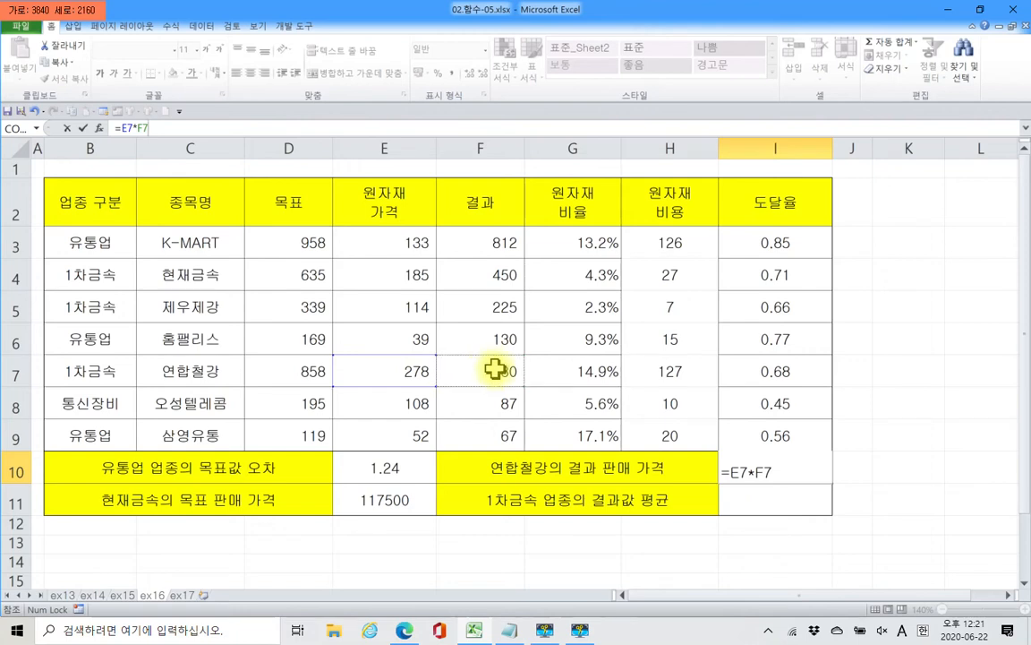
{"action": "left_click", "coordinate": [82, 128]}
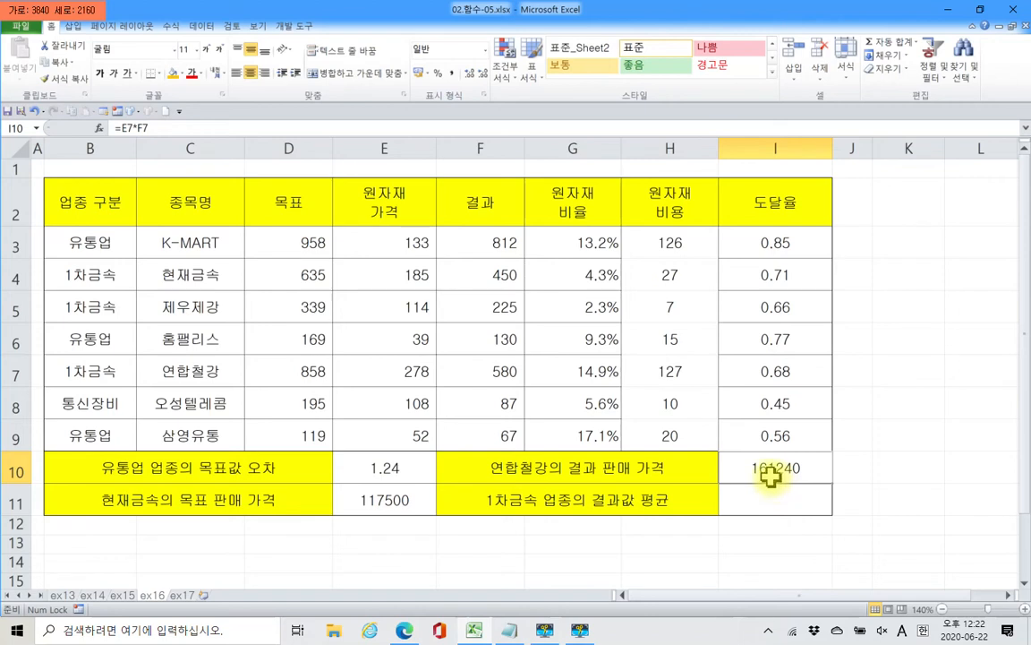
Step: Wrap the E7*F7 product in I10 in ROUNDDOWN with -3 as the number of digits
{"action": "left_click", "coordinate": [120, 130]}
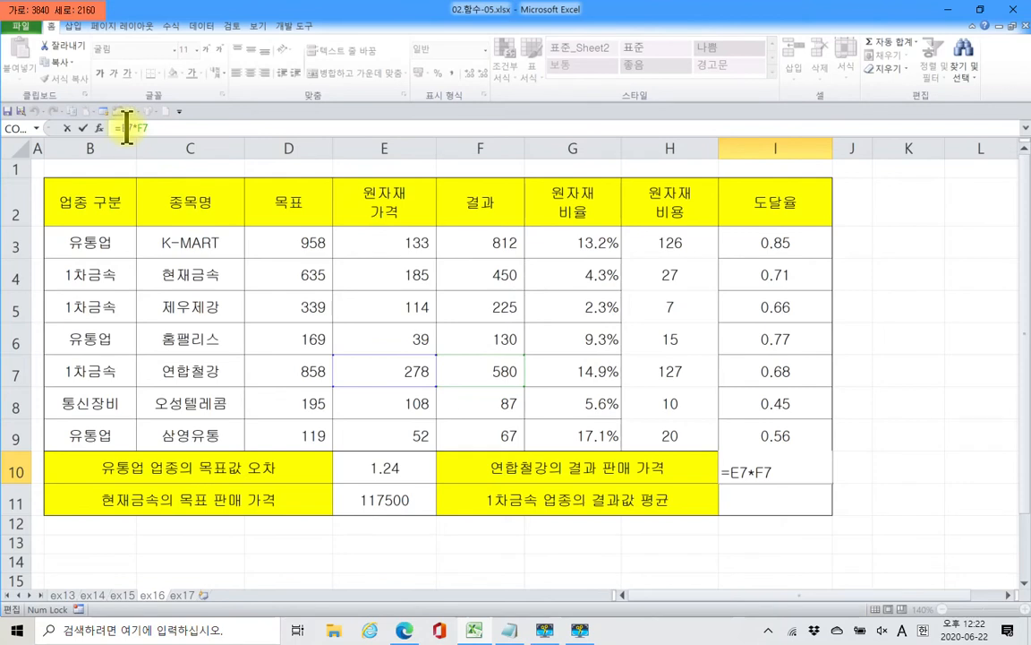
{"action": "type", "text": "rou"}
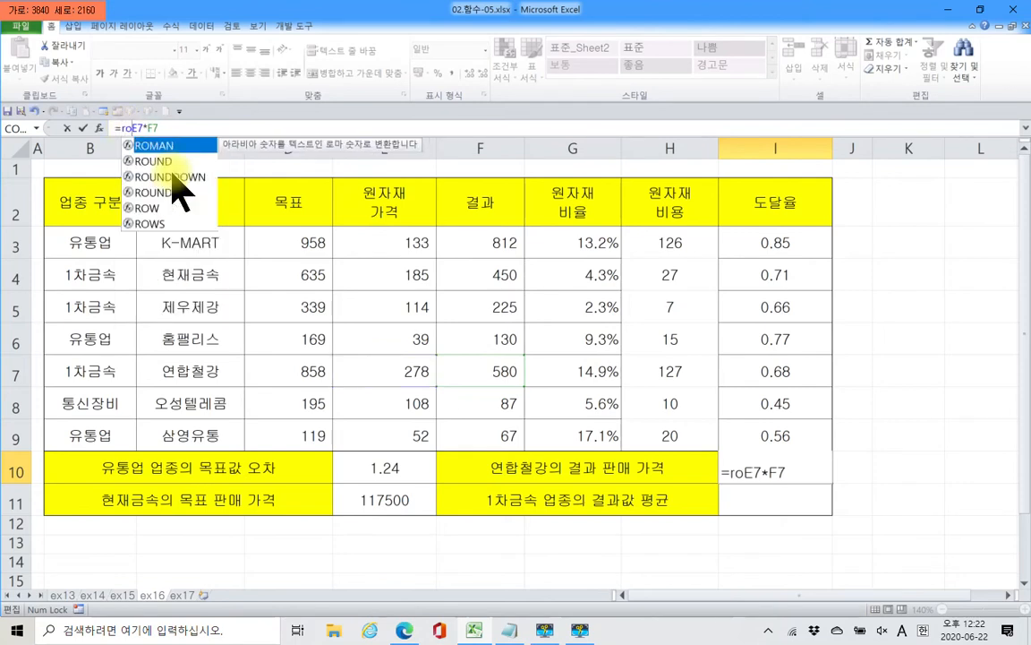
{"action": "double_click", "coordinate": [175, 162]}
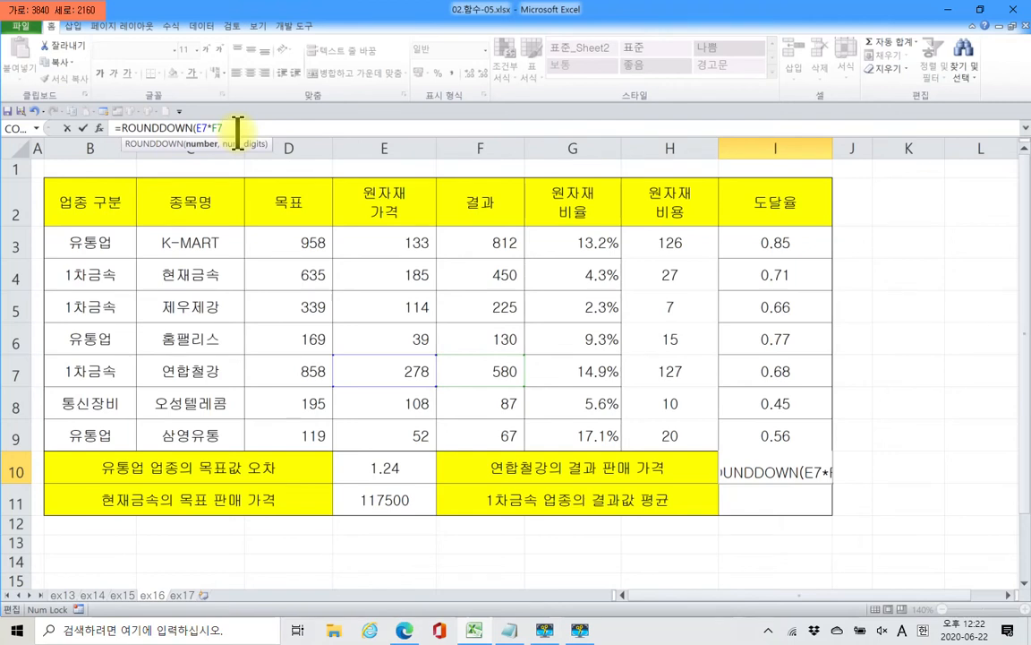
{"action": "type", "text": ",-3"}
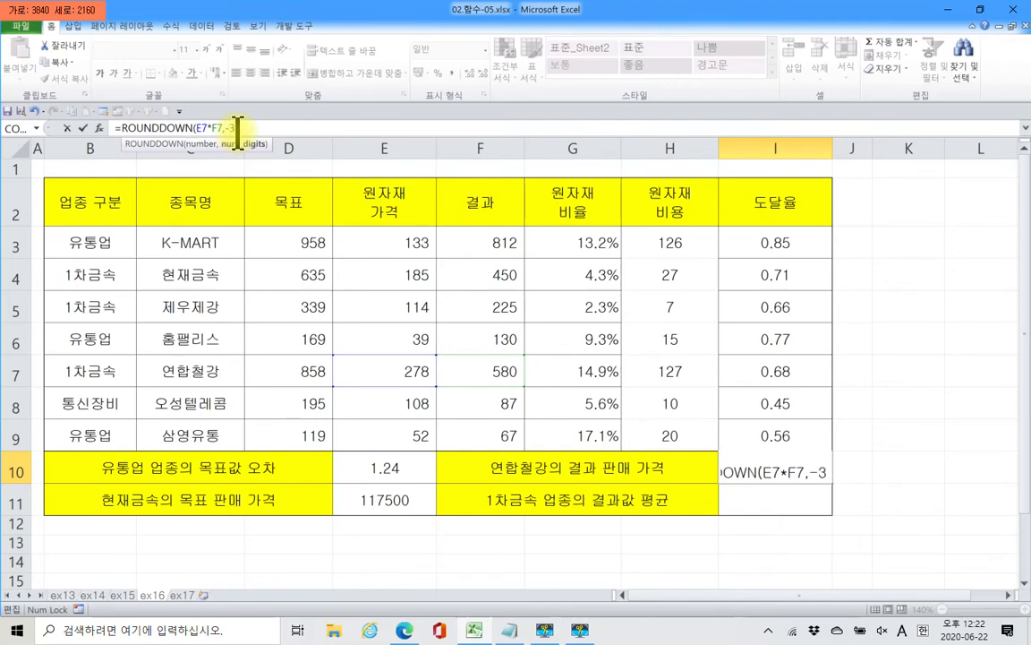
{"action": "key", "text": "Return"}
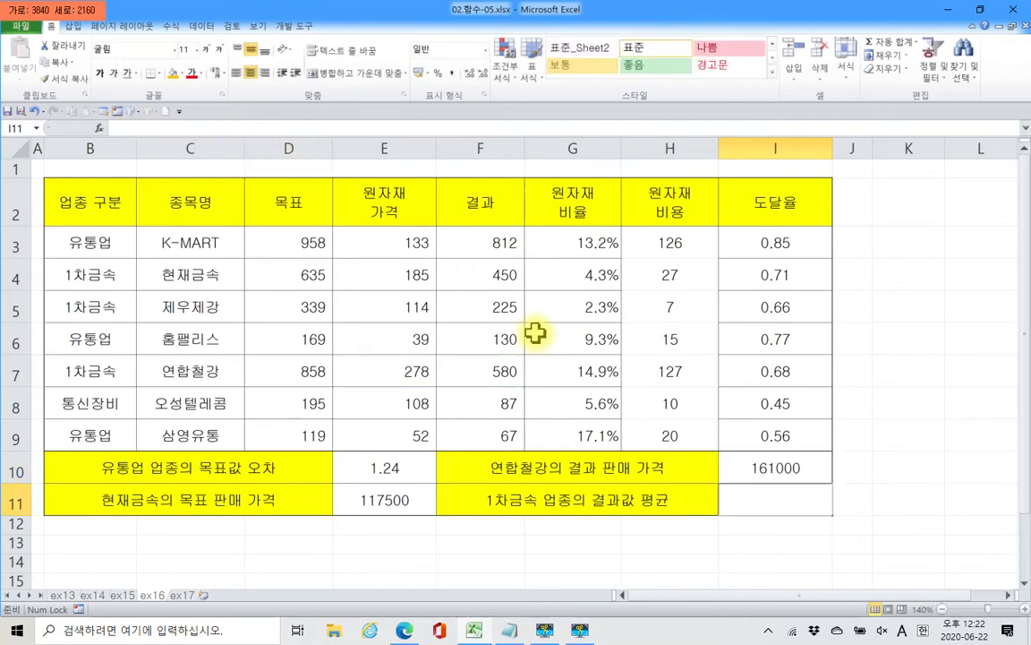
{"action": "left_click", "coordinate": [771, 476]}
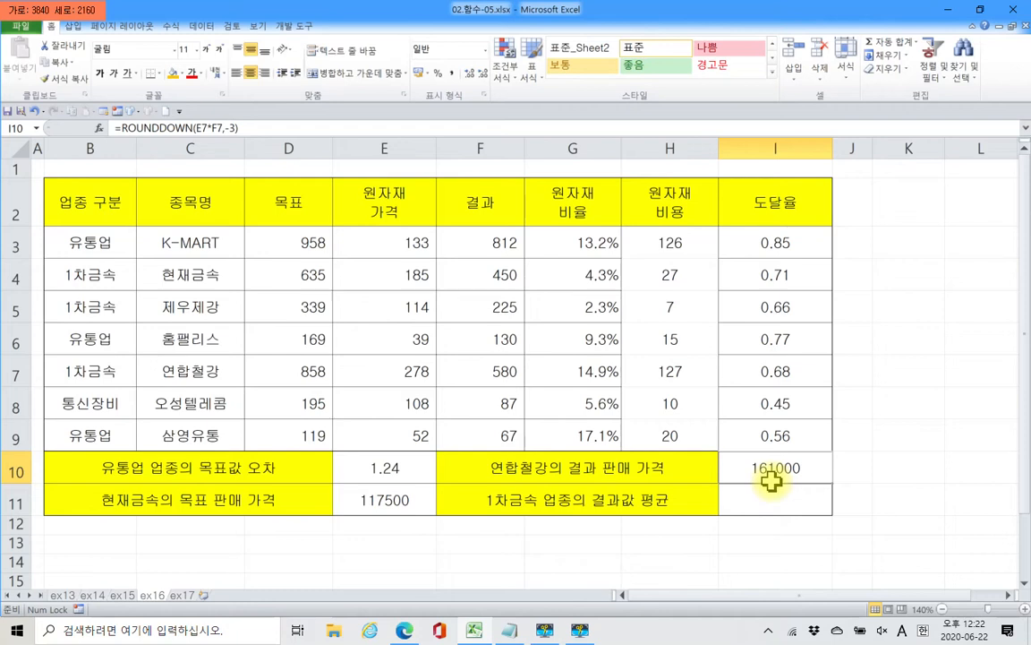
Step: Select I11 and examine which 업종 구분 rows are 1차금속, along with the 결과 column
{"action": "left_click", "coordinate": [775, 495]}
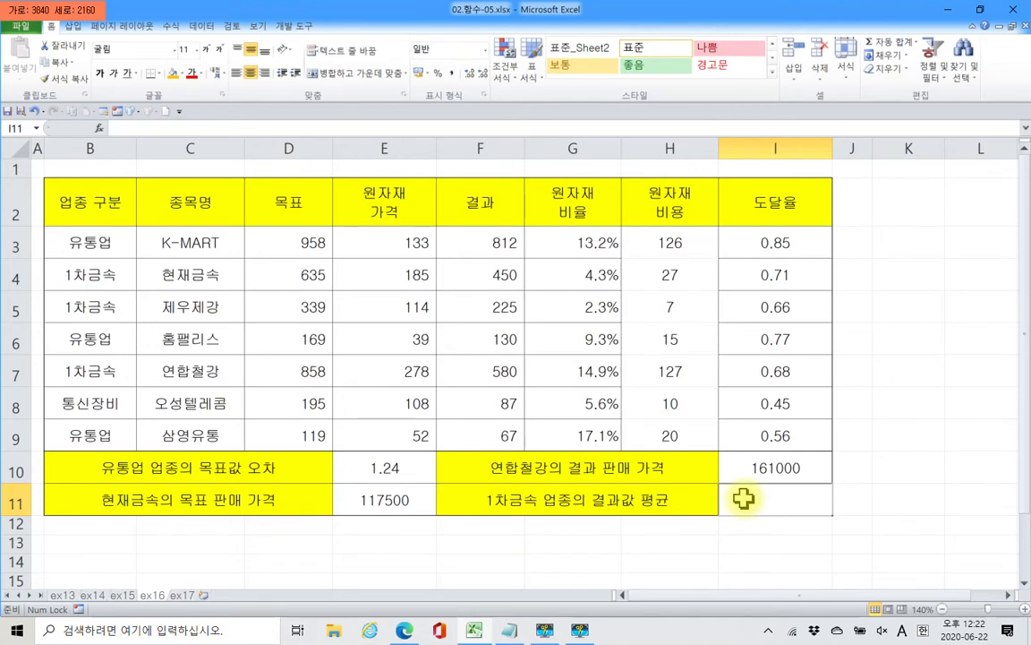
{"action": "scroll", "coordinate": [744, 499], "scroll_direction": "down", "scroll_amount": 1}
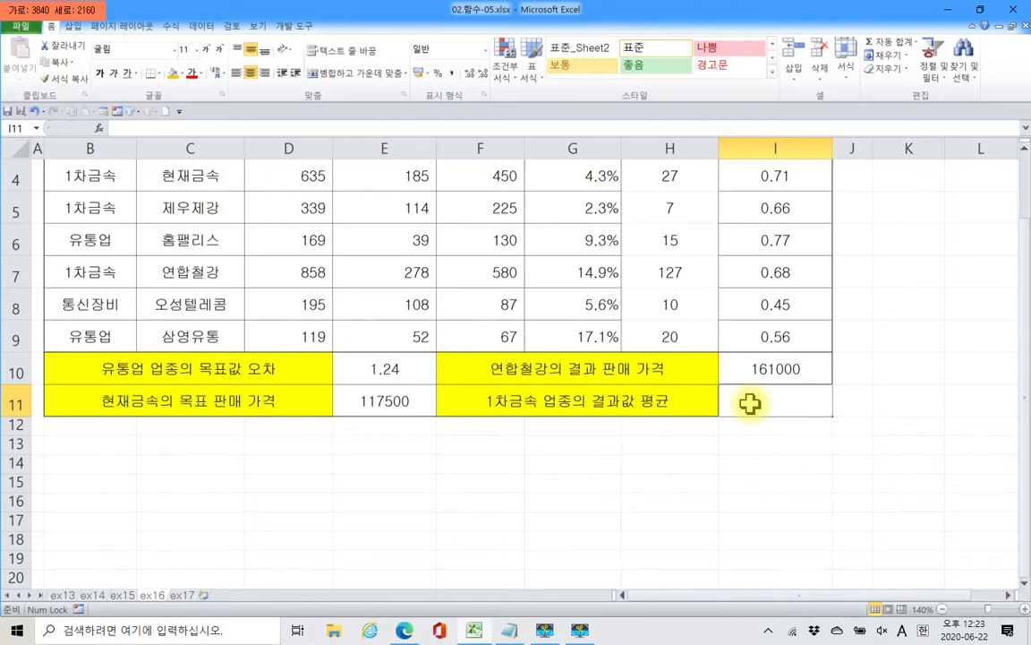
{"action": "scroll", "coordinate": [751, 404], "scroll_direction": "up", "scroll_amount": 1}
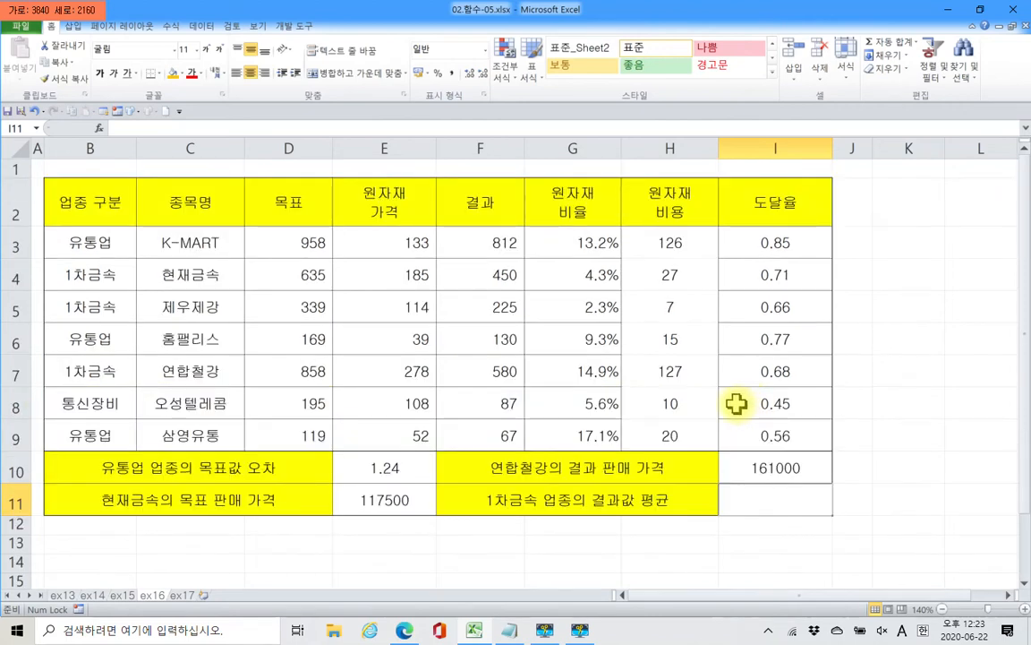
{"action": "left_click_drag", "start_coordinate": [40, 216], "coordinate": [140, 449]}
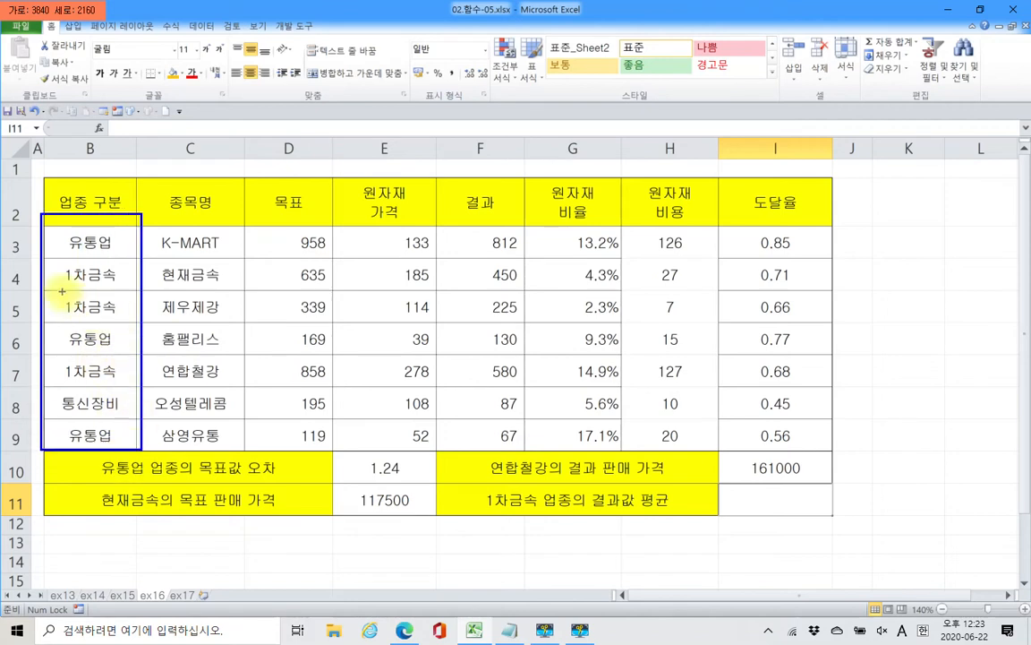
{"action": "left_click_drag", "start_coordinate": [51, 274], "coordinate": [55, 306]}
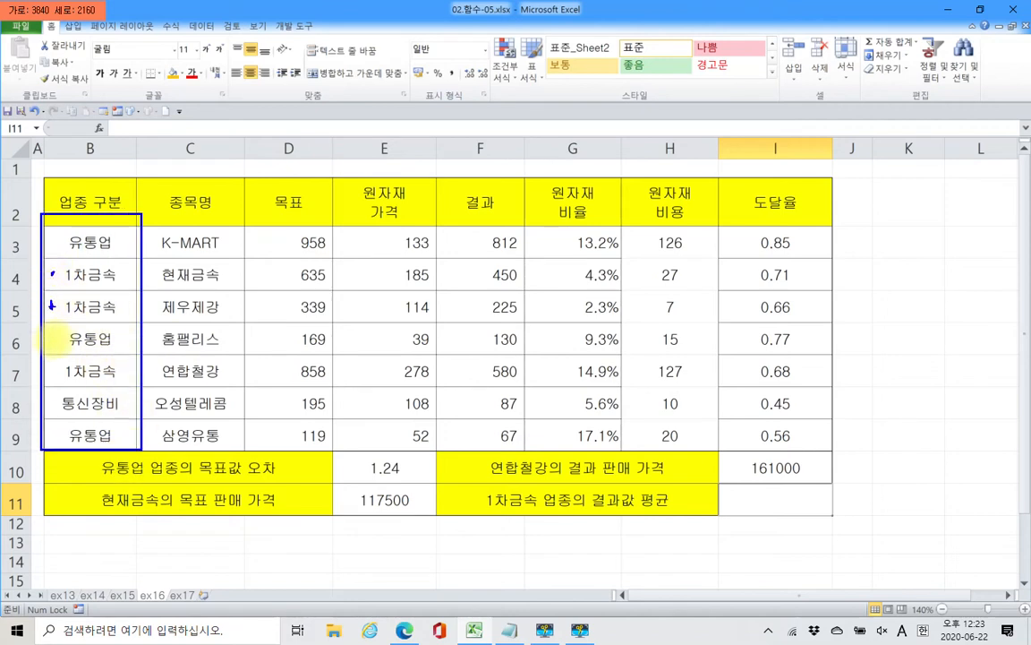
{"action": "left_click_drag", "start_coordinate": [55, 367], "coordinate": [67, 365]}
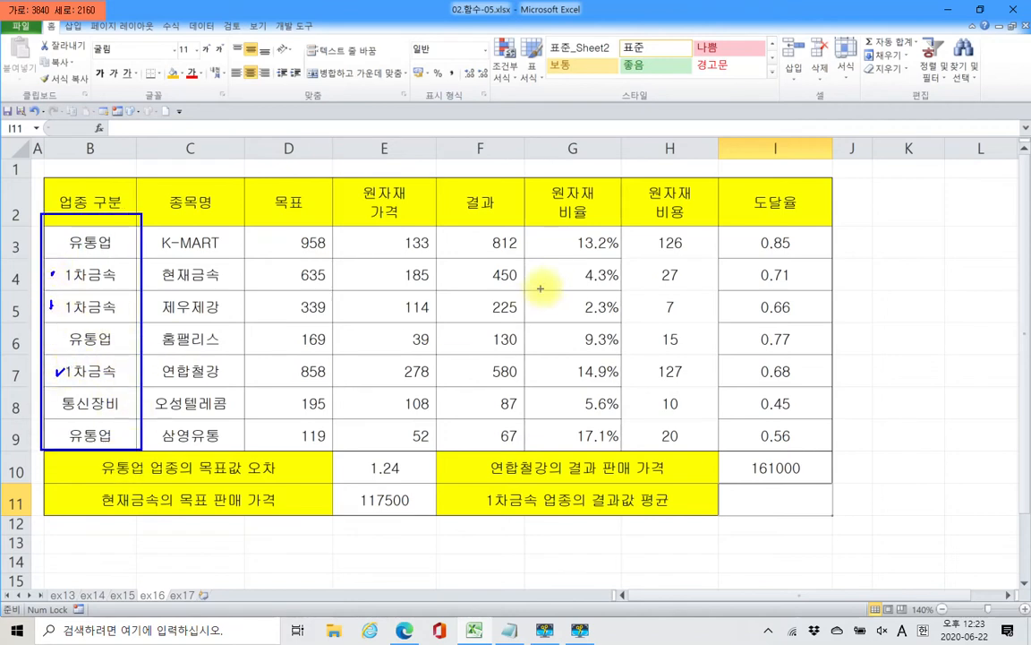
{"action": "mouse_move", "coordinate": [441, 224]}
{"action": "left_mouse_down"}
{"action": "mouse_move", "coordinate": [492, 416]}
{"action": "mouse_move", "coordinate": [530, 462]}
{"action": "mouse_move", "coordinate": [530, 452]}
{"action": "left_mouse_up"}
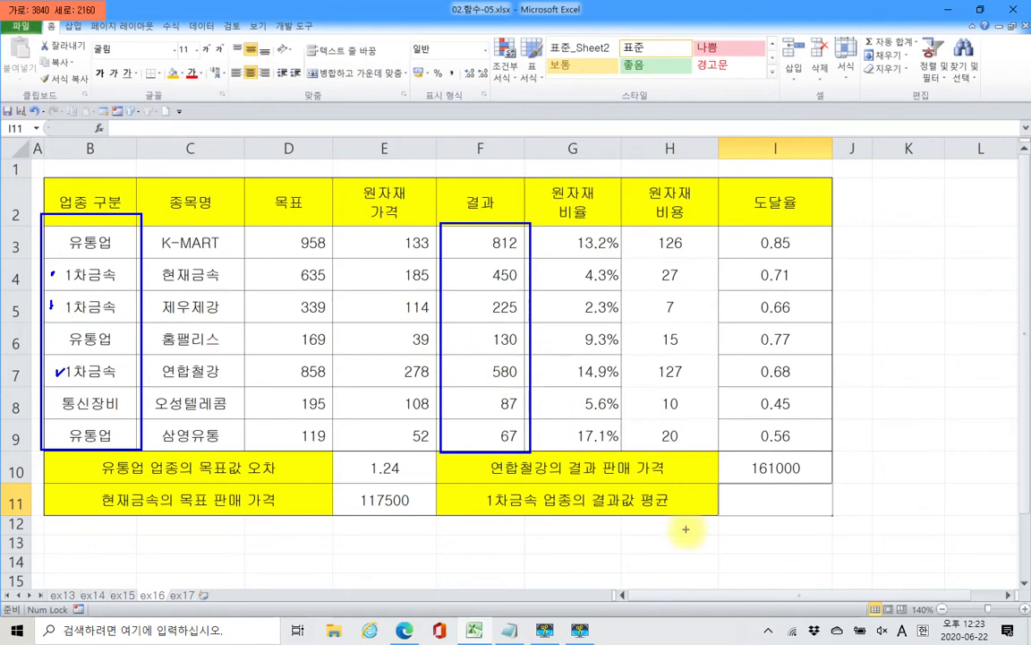
{"action": "key", "text": "Escape"}
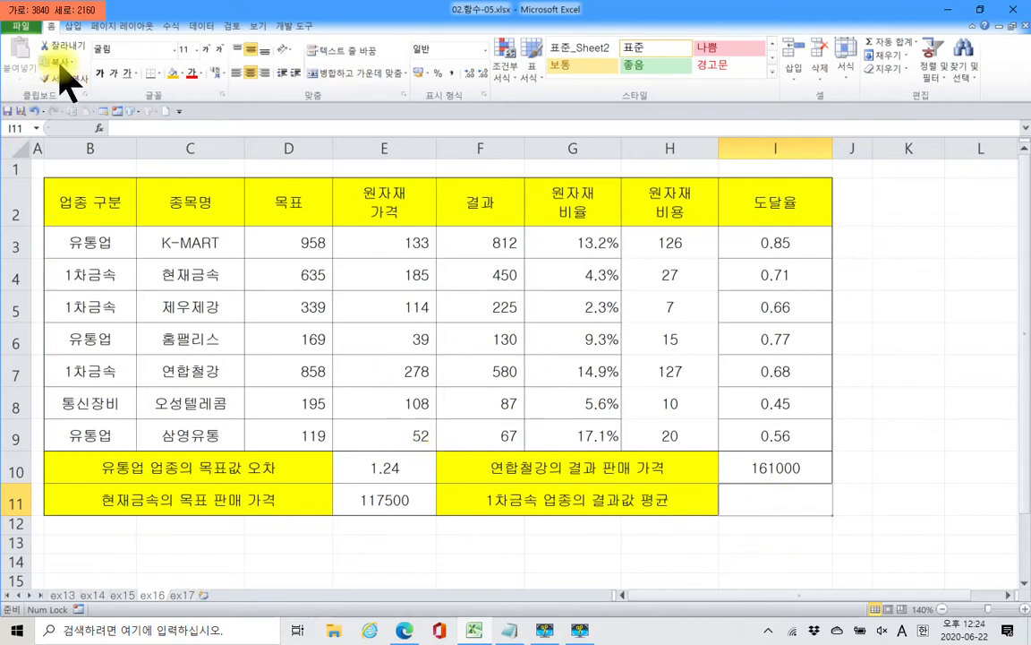
Step: Start a SUMIF formula in I11 with B3:B9 as the criteria range
{"action": "type", "text": "="}
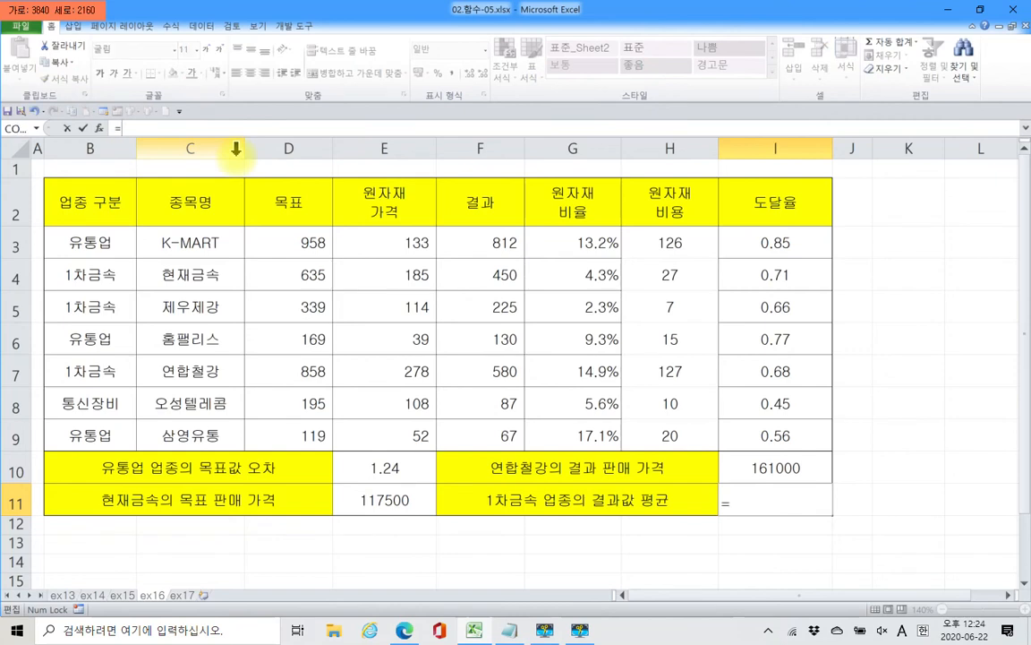
{"action": "type", "text": "s"}
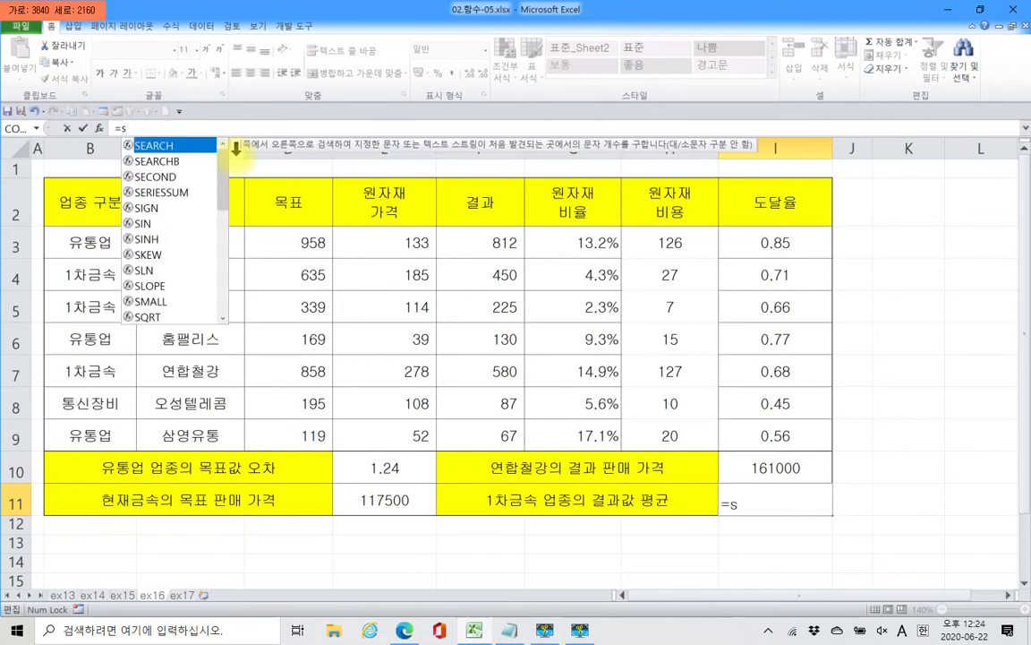
{"action": "type", "text": "um"}
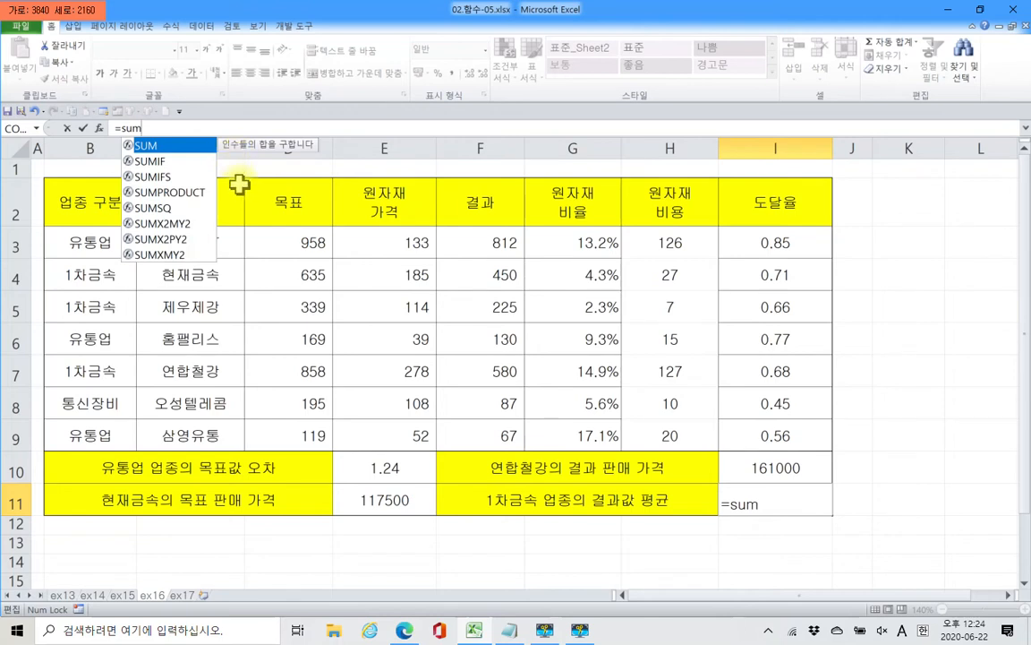
{"action": "left_click", "coordinate": [149, 162]}
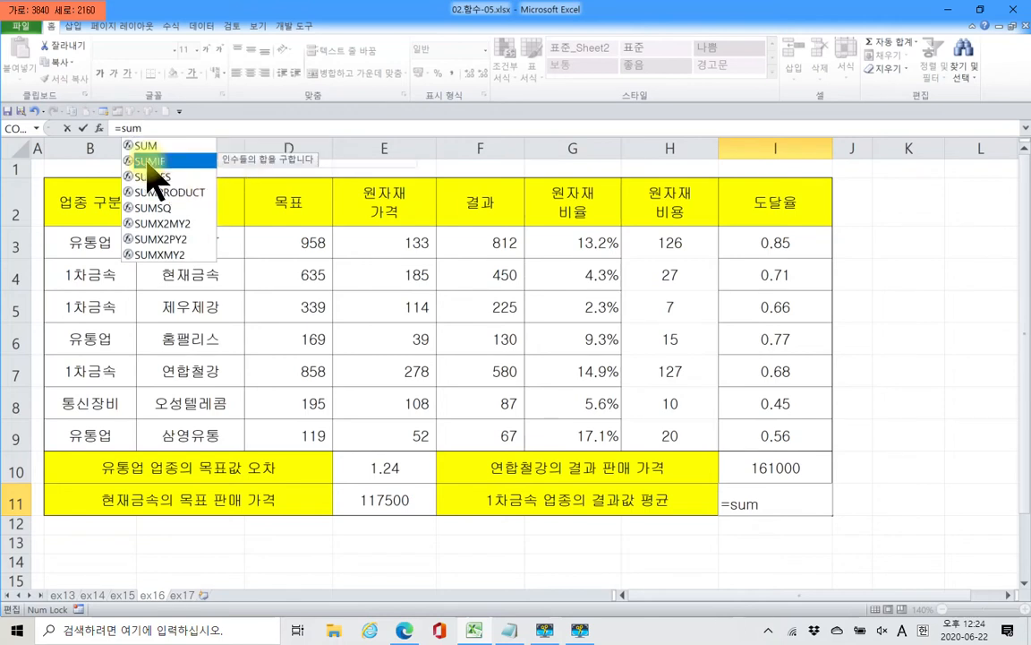
{"action": "double_click", "coordinate": [150, 163]}
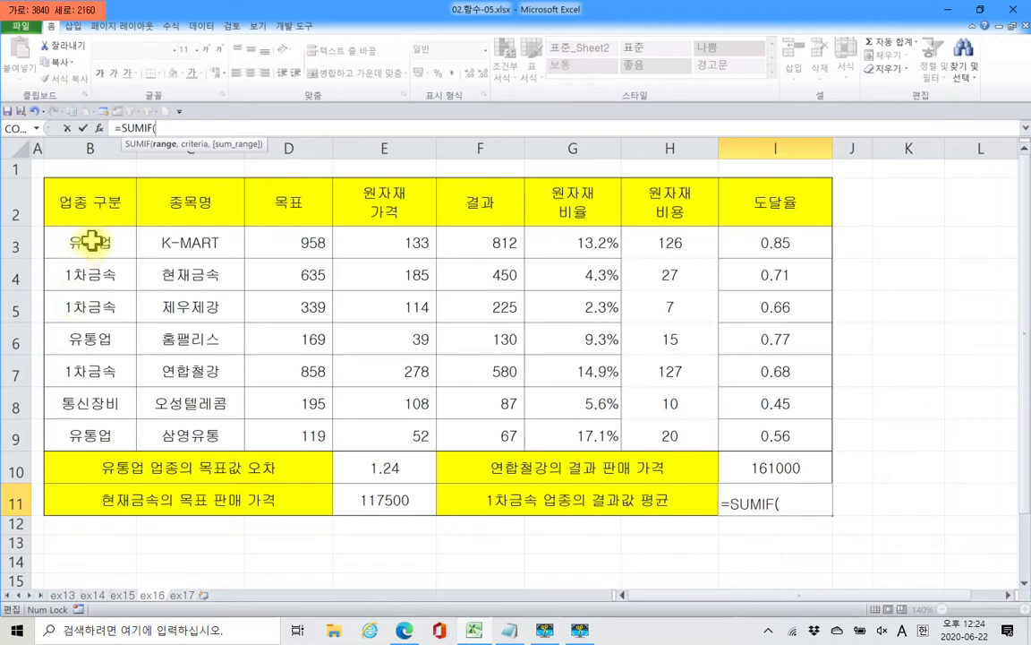
{"action": "left_click", "coordinate": [91, 241]}
{"action": "left_click_drag", "start_coordinate": [90, 241], "coordinate": [90, 431]}
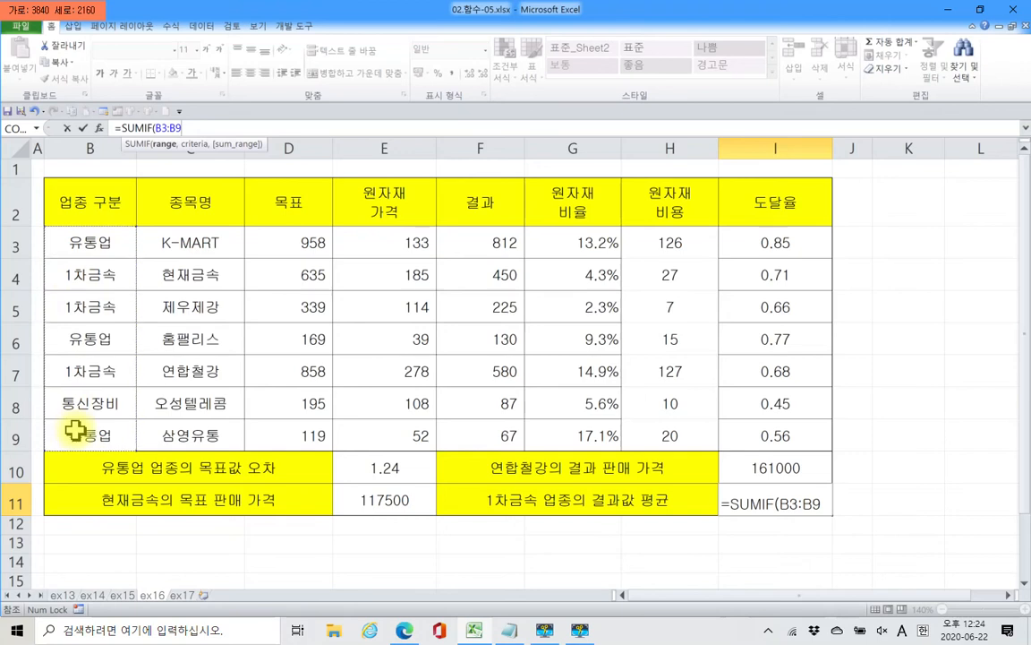
Step: Complete the SUMIF in I11 with "1차금속" as the criterion and F3:F9 as the sum range
{"action": "type", "text": ","}
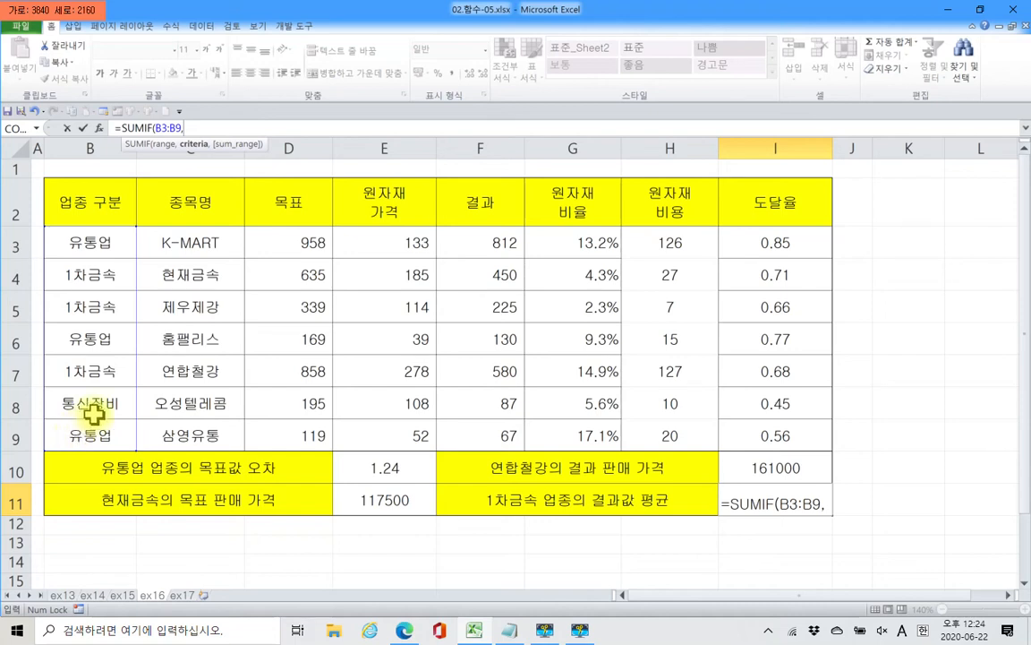
{"action": "type", "text": "\"1"}
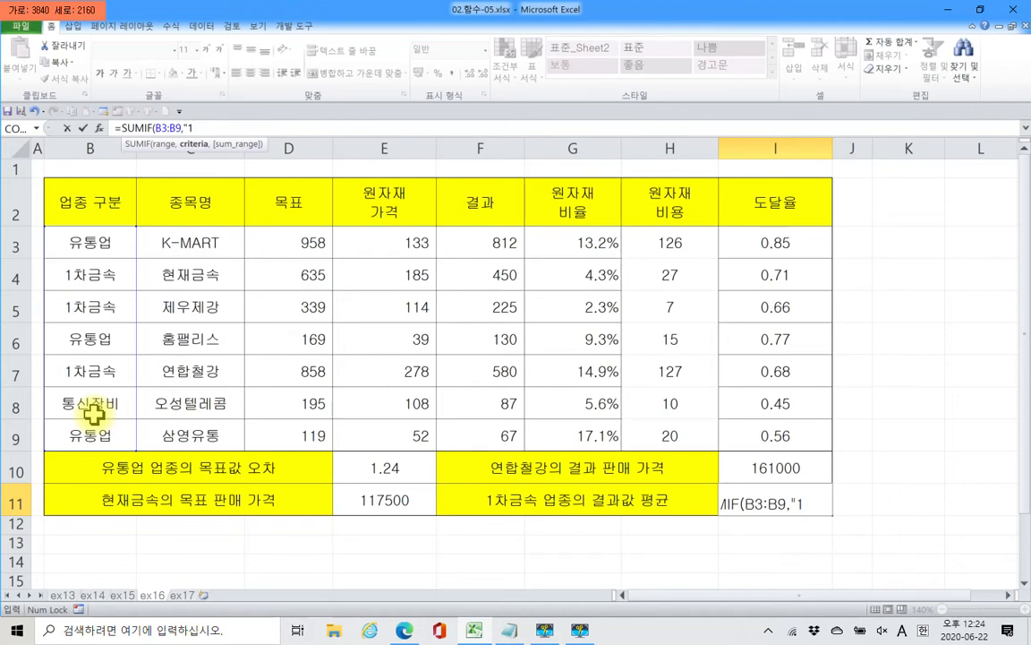
{"action": "type", "text": "ckrmathr"}
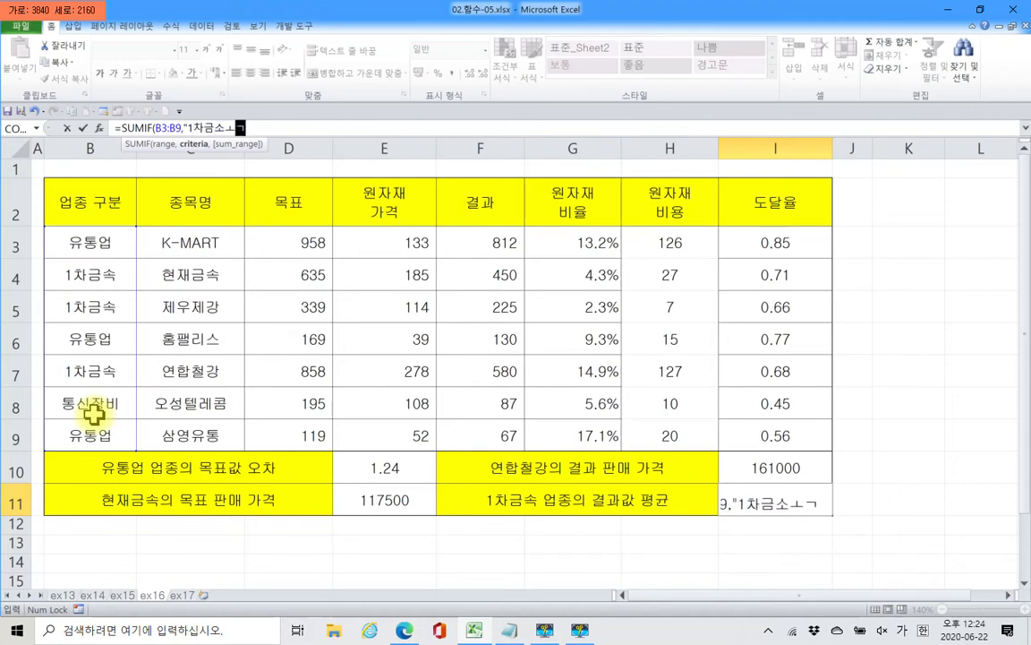
{"action": "type", "text": "\","}
{"action": "left_click_drag", "start_coordinate": [477, 239], "coordinate": [477, 423]}
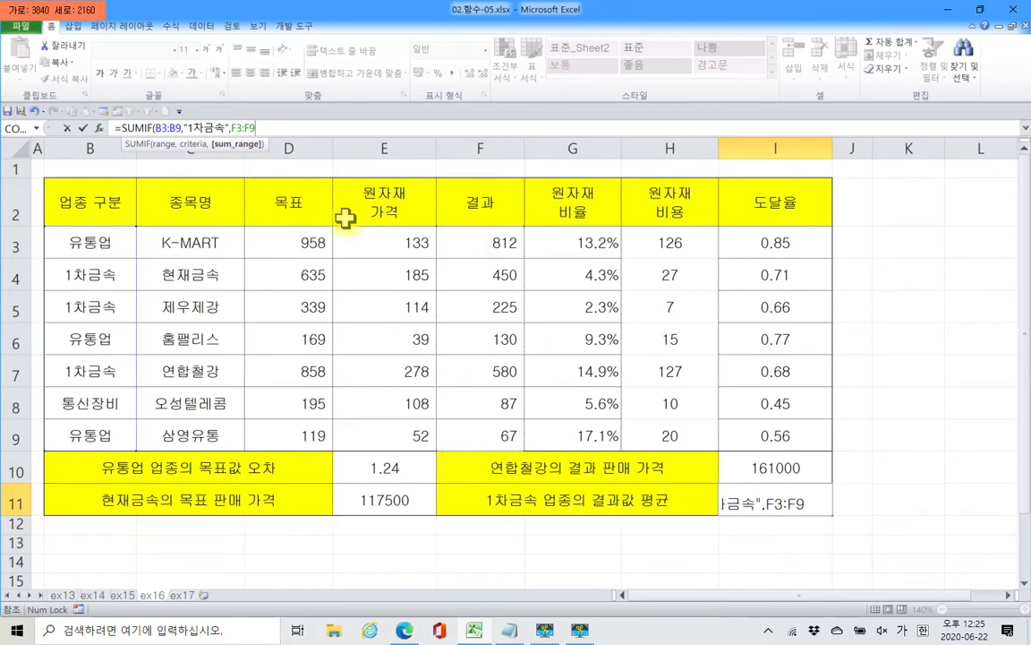
{"action": "type", "text": ")"}
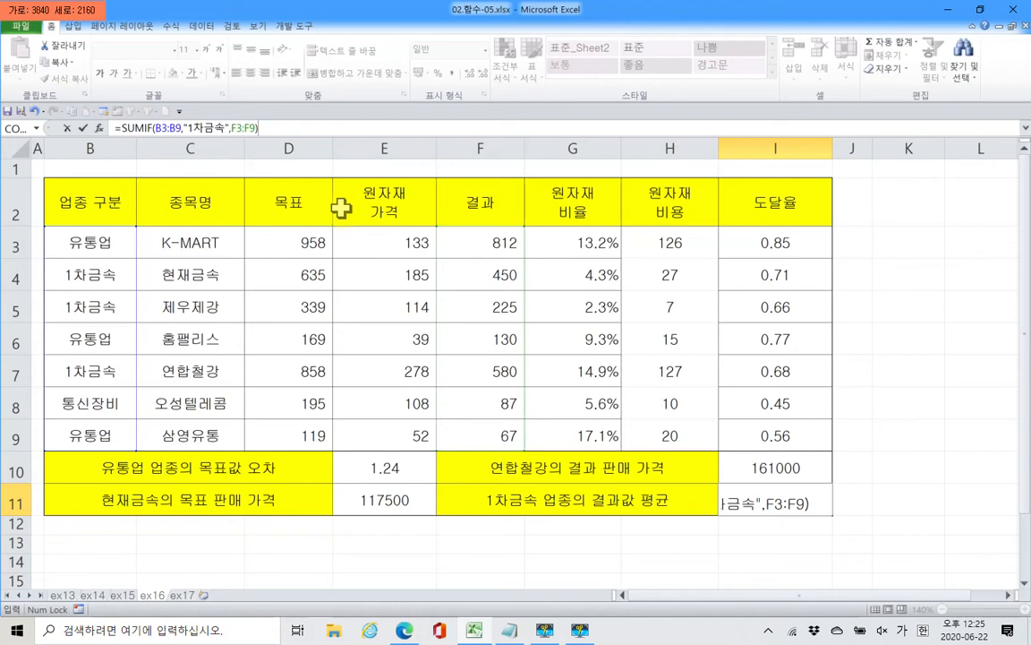
Step: Divide the SUMIF in I11 by a COUNTIF function with B3:B9 as its range
{"action": "type", "text": "/"}
{"action": "type", "text": "ㅊ"}
{"action": "key", "text": "BackSpace"}
{"action": "key", "text": "Hangul"}
{"action": "type", "text": "cou"}
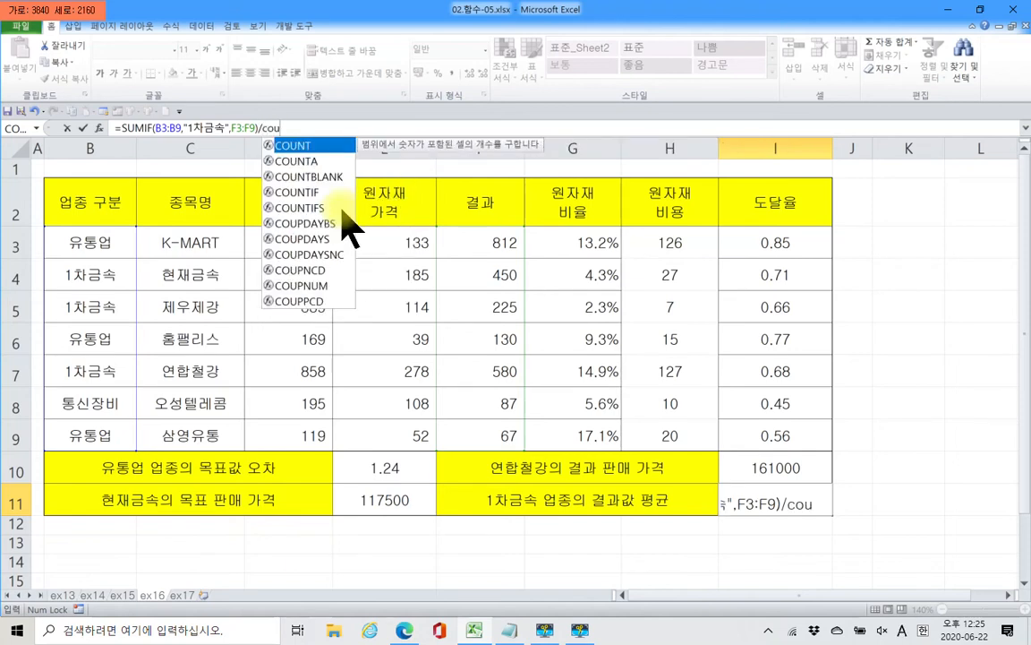
{"action": "double_click", "coordinate": [296, 194]}
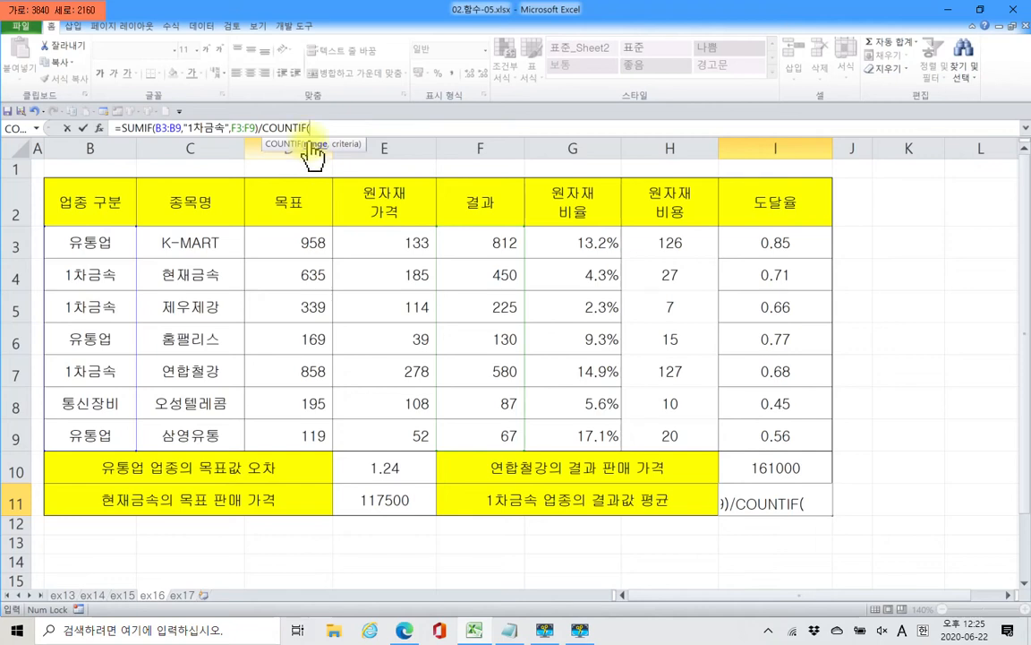
{"action": "left_click_drag", "start_coordinate": [94, 244], "coordinate": [81, 423]}
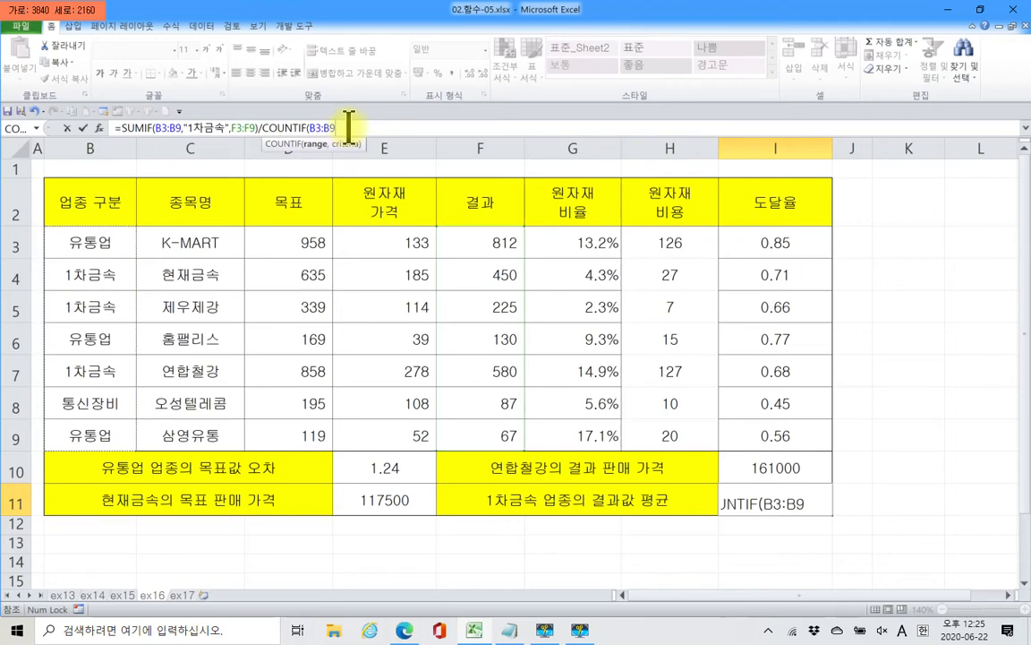
Step: Complete the COUNTIF in I11 with "1차금속" as the criterion and enter the formula
{"action": "type", "text": ","}
{"action": "type", "text": "\"1ck"}
{"action": "key", "text": "BackSpace"}
{"action": "key", "text": "BackSpace"}
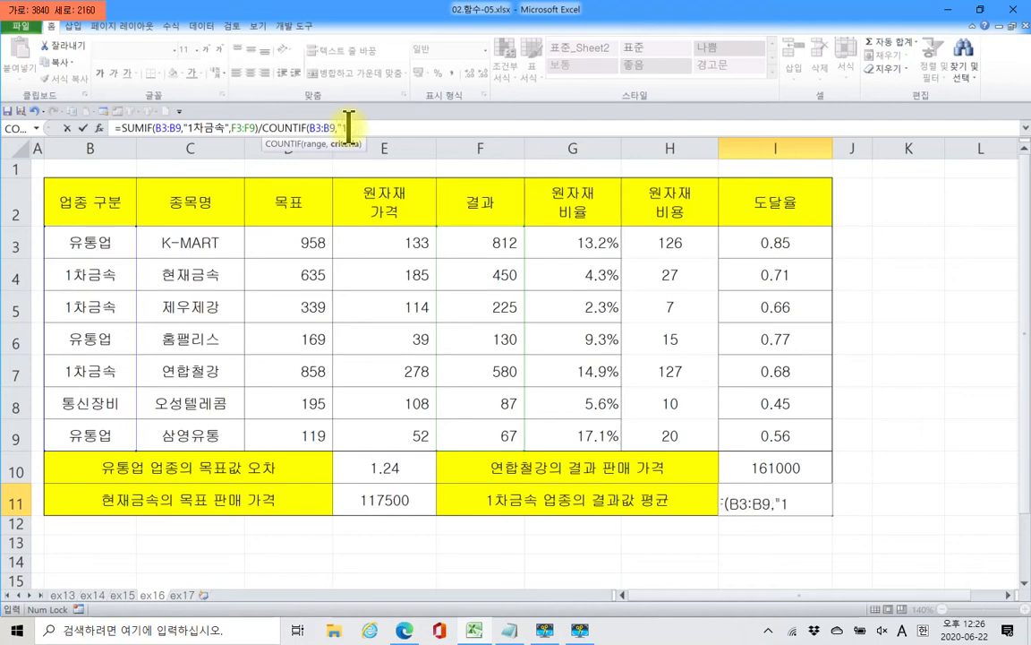
{"action": "type", "text": "차금소"}
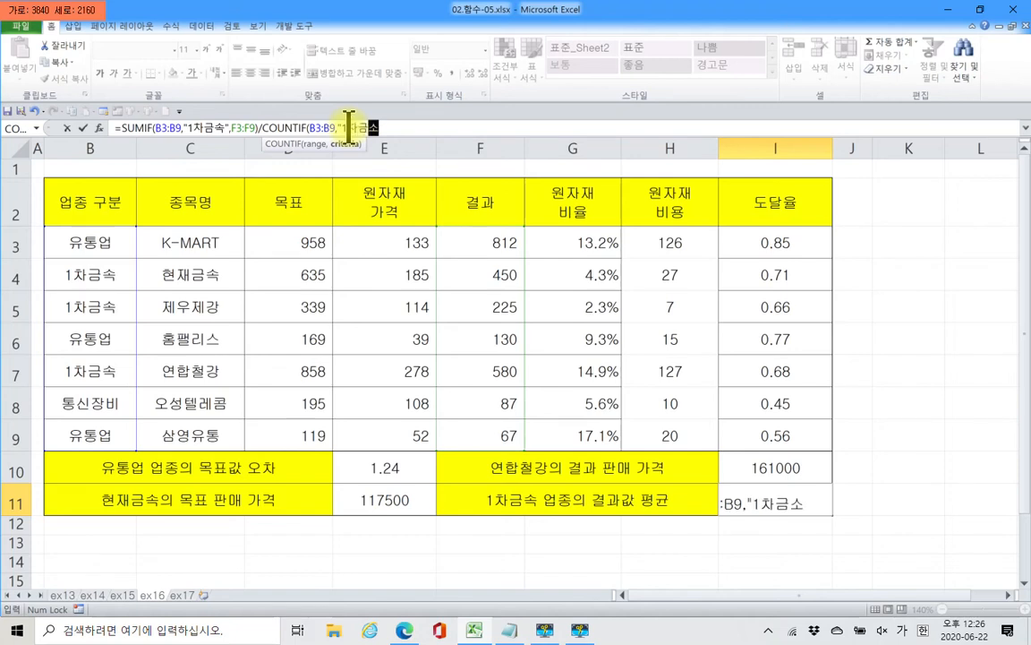
{"action": "type", "text": "ㄱ\""}
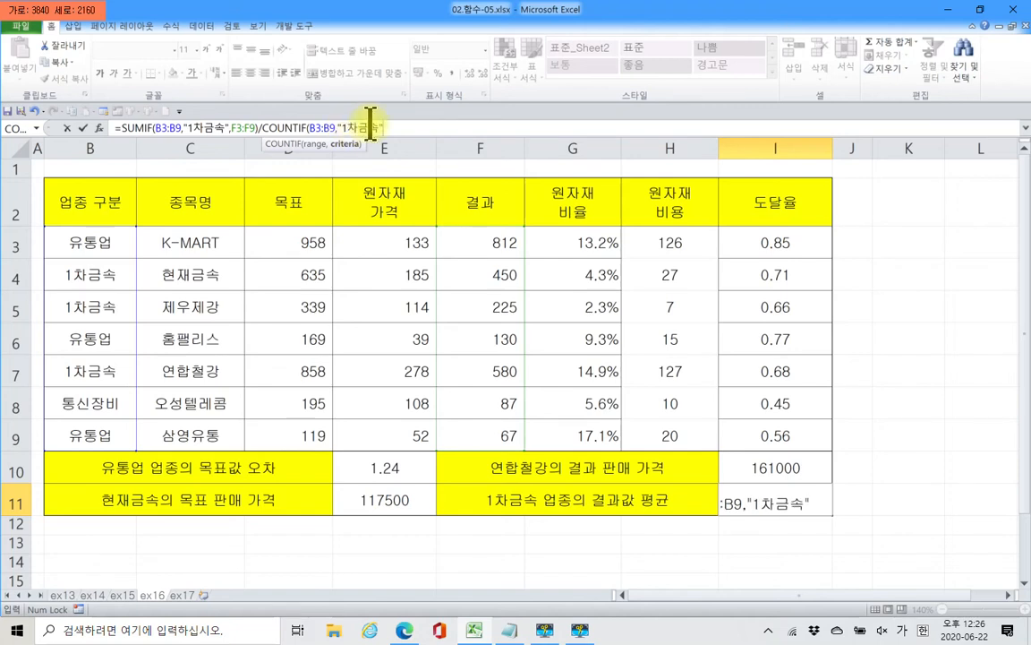
{"action": "type", "text": ")"}
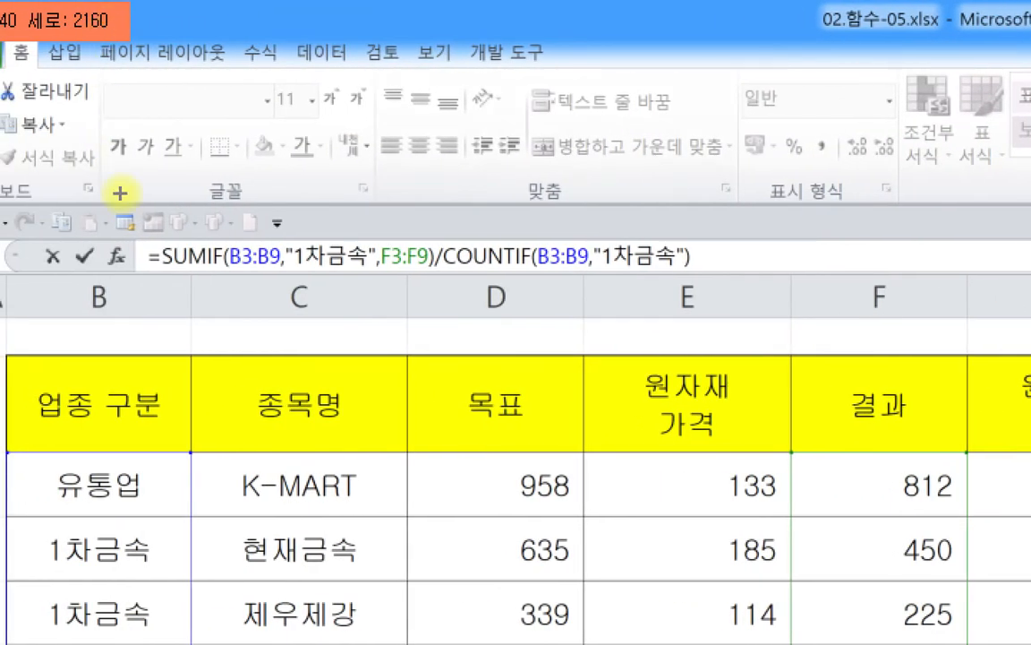
{"action": "left_click_drag", "start_coordinate": [7, 172], "coordinate": [603, 276]}
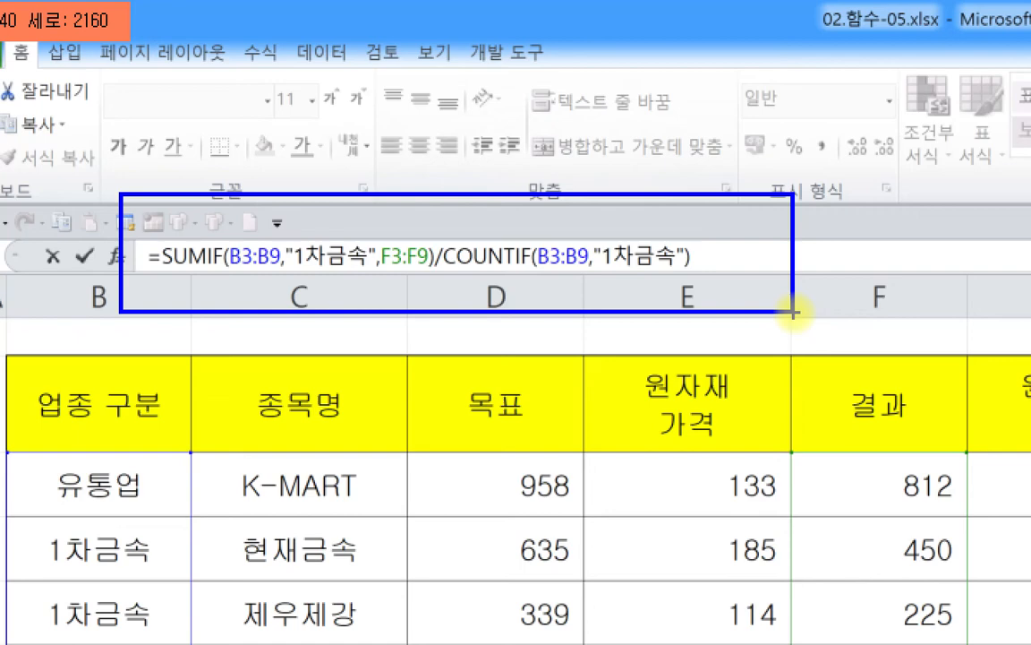
{"action": "left_click_drag", "start_coordinate": [77, 247], "coordinate": [86, 265]}
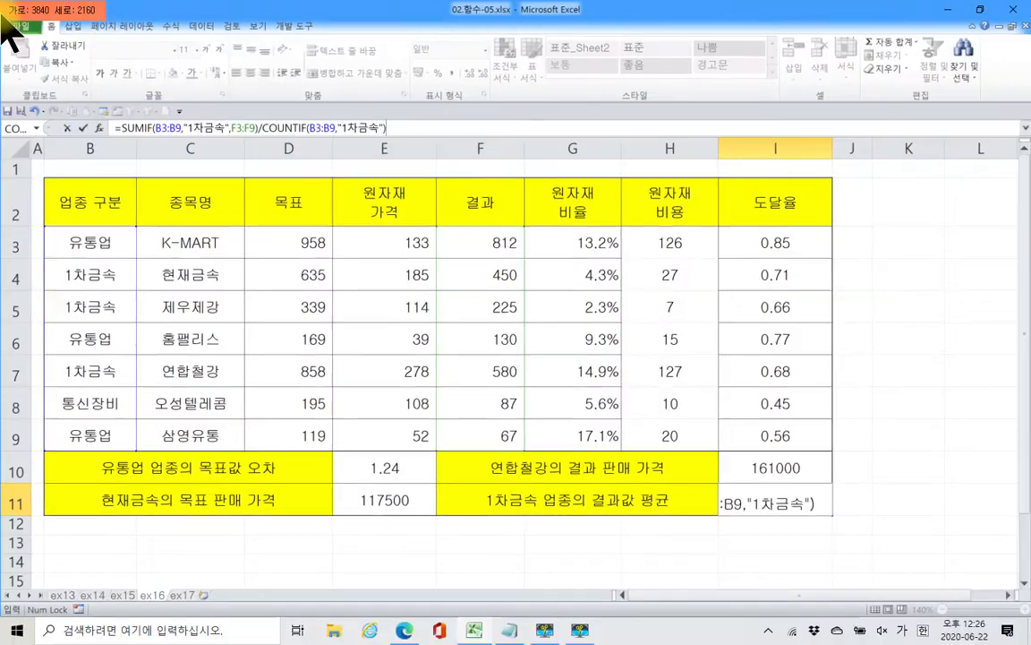
{"action": "left_click", "coordinate": [84, 128]}
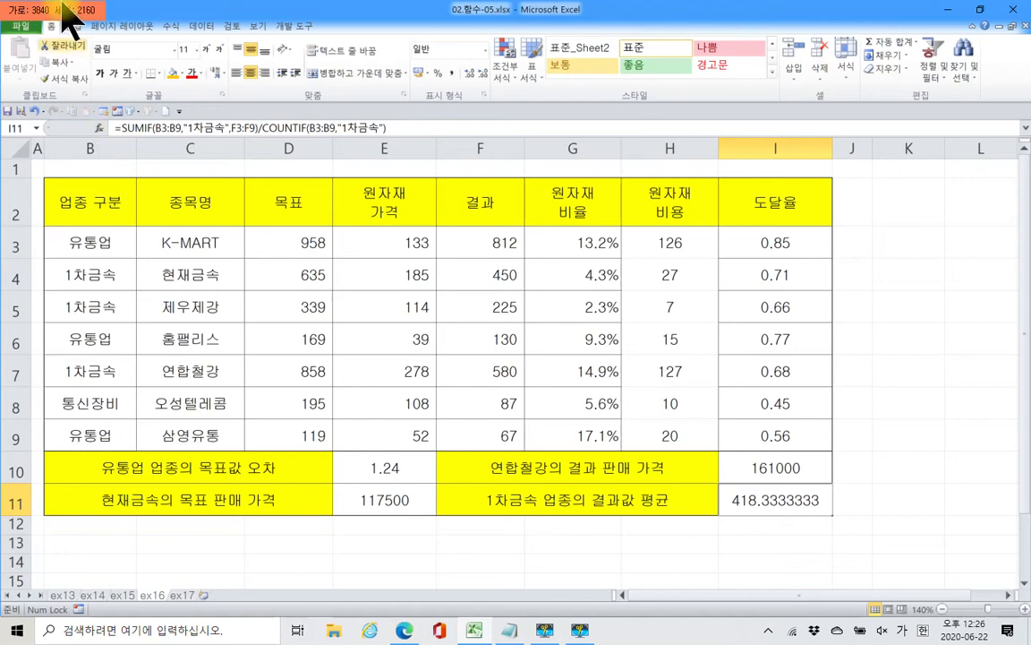
Step: Begin a rounding function in front of the SUMIF in I11's formula
{"action": "left_click", "coordinate": [122, 130]}
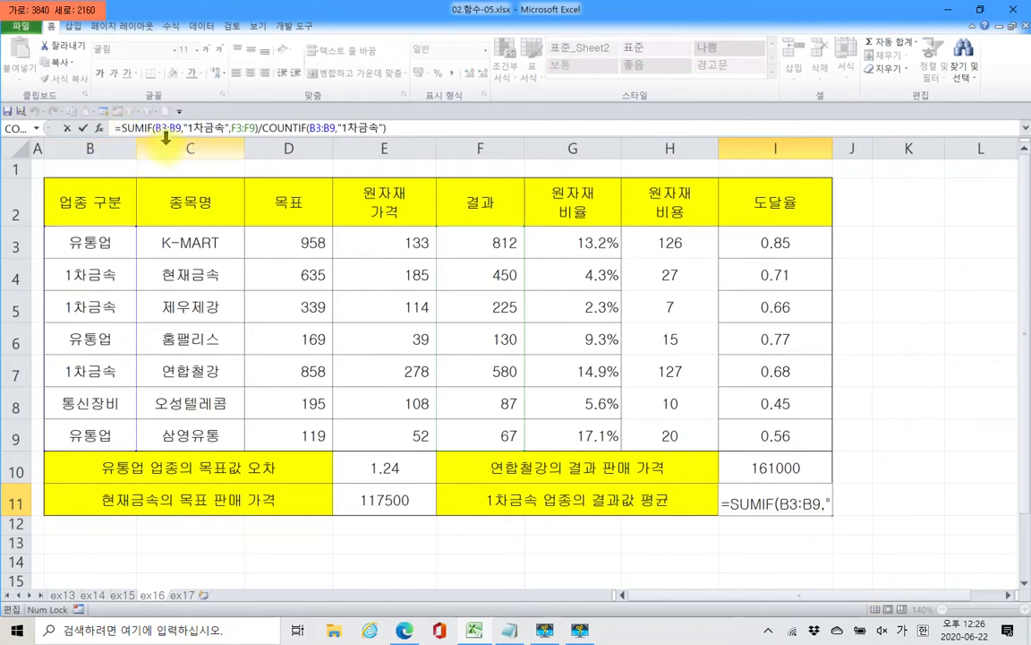
{"action": "left_click", "coordinate": [122, 128]}
{"action": "type", "text": "ro"}
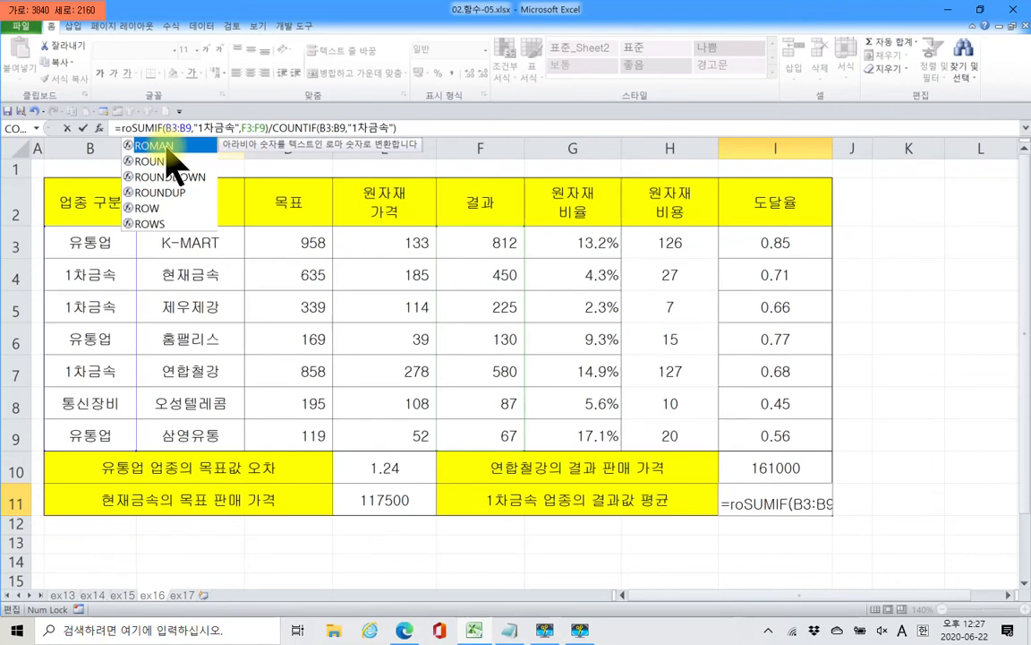
{"action": "type", "text": "u"}
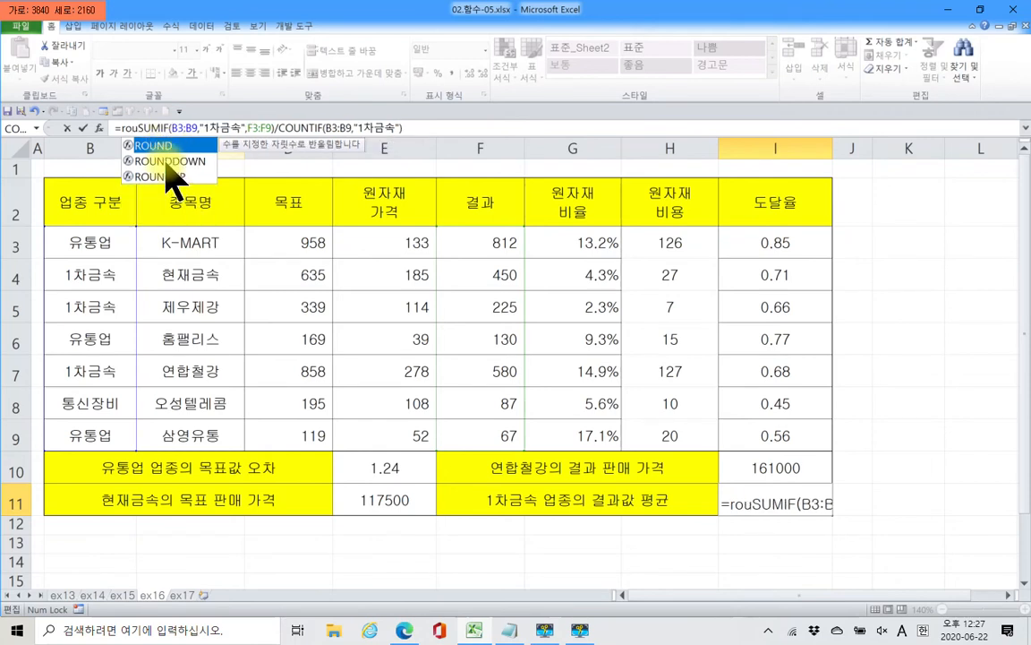
{"action": "double_click", "coordinate": [166, 162]}
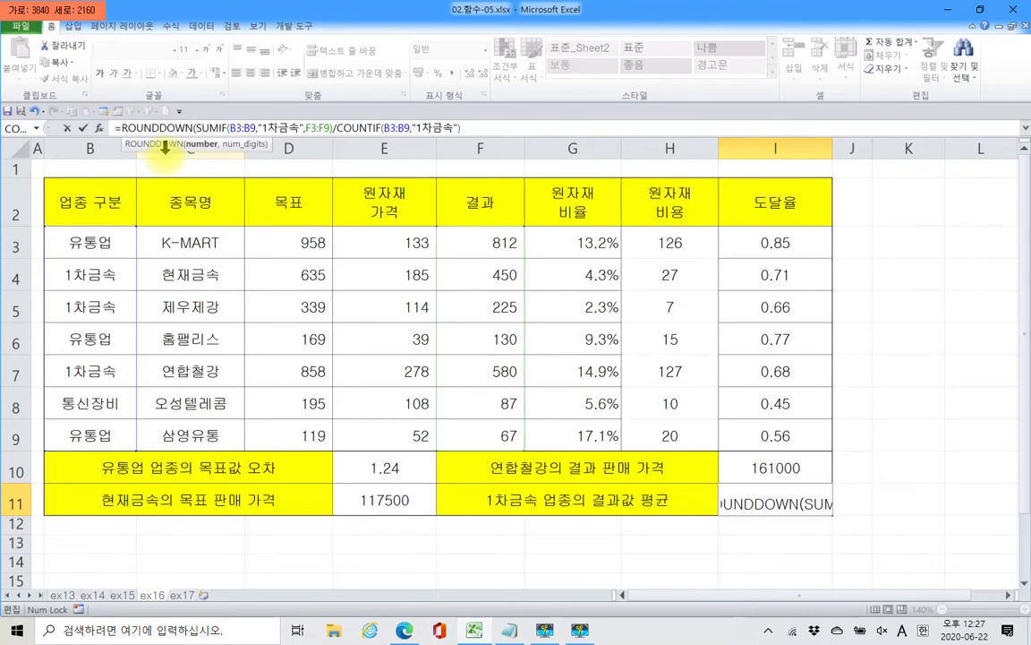
{"action": "key", "text": "BackSpace"}
{"action": "key", "text": "BackSpace"}
{"action": "key", "text": "BackSpace"}
{"action": "key", "text": "BackSpace"}
{"action": "key", "text": "BackSpace"}
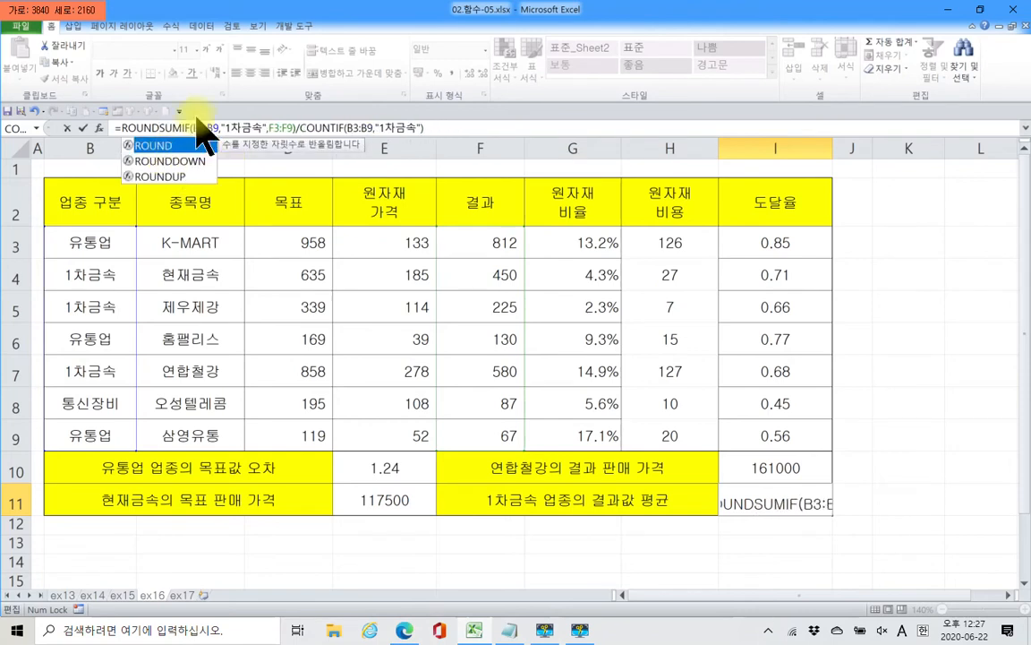
Step: Wrap the SUMIF/COUNTIF quotient in I11 in ROUNDUP with 0 as the number of digits
{"action": "double_click", "coordinate": [163, 177]}
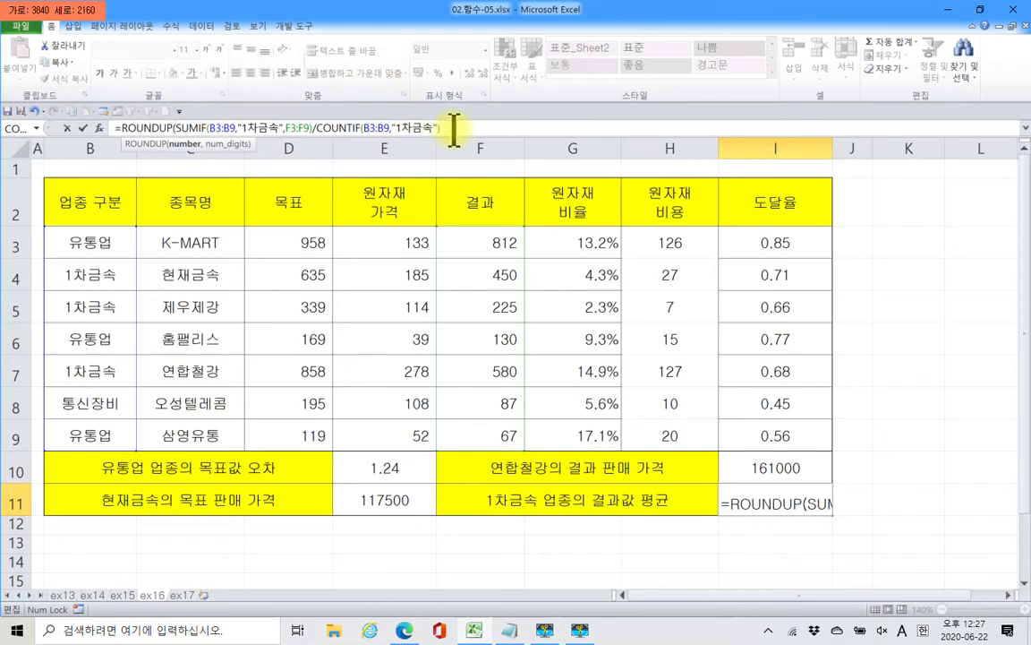
{"action": "type", "text": ","}
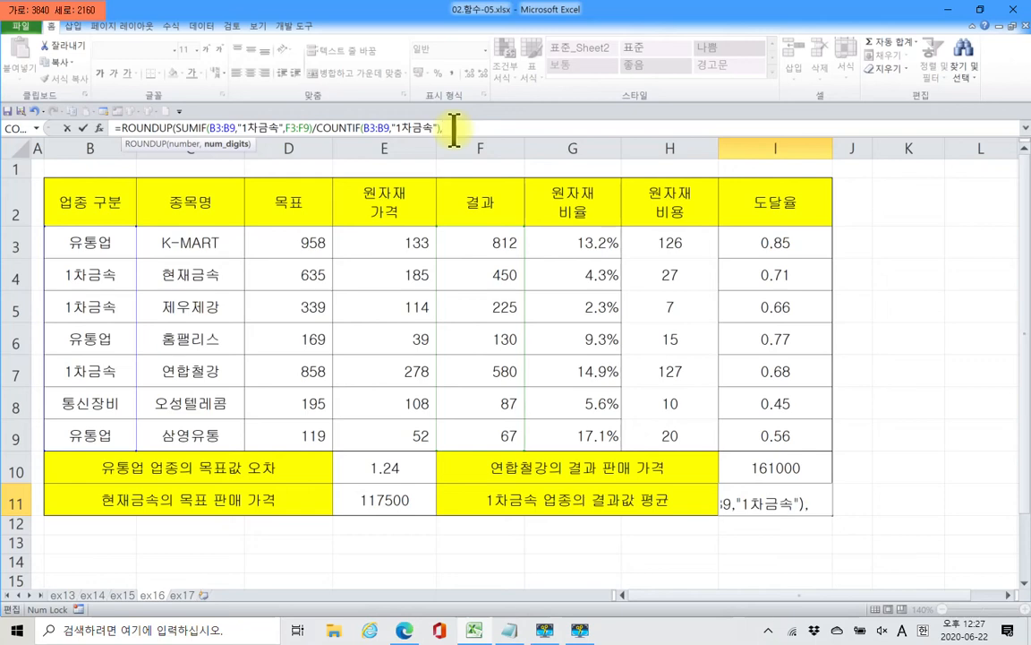
{"action": "type", "text": "0)"}
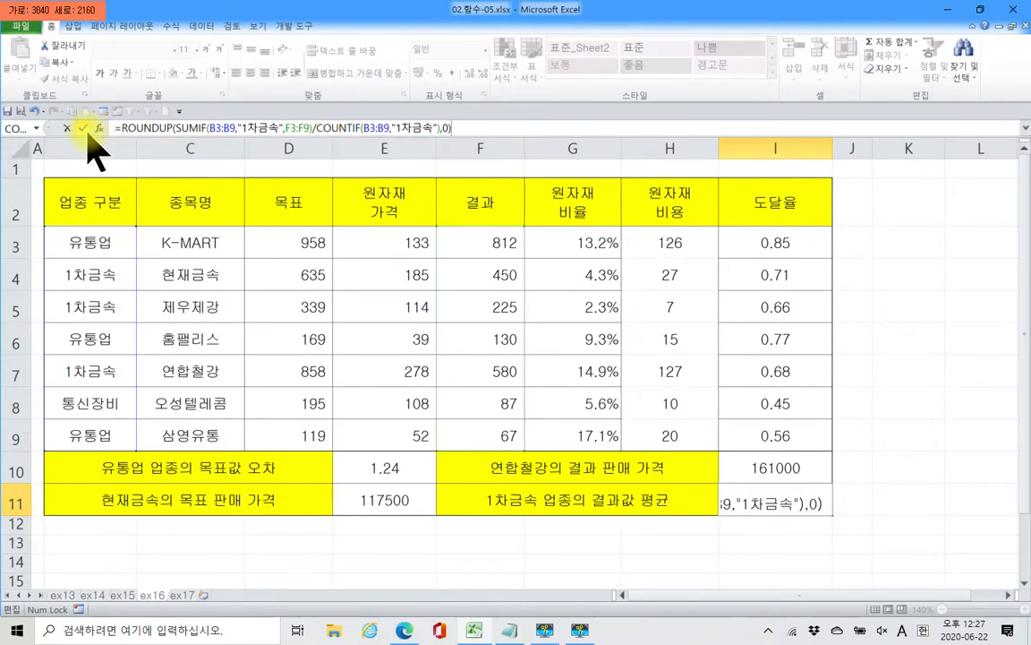
{"action": "left_click", "coordinate": [83, 128]}
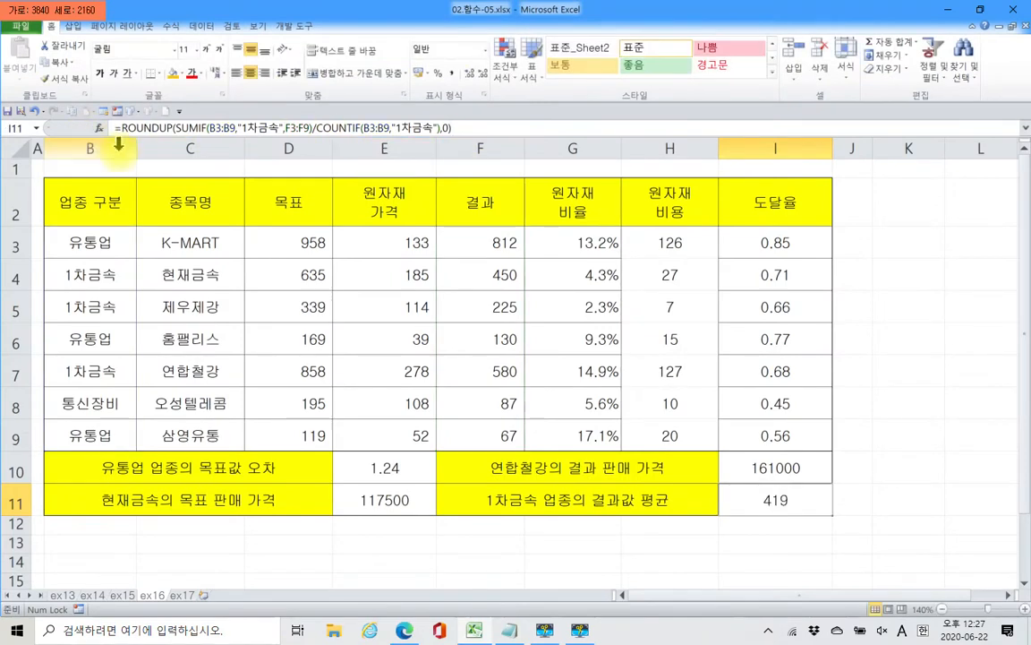
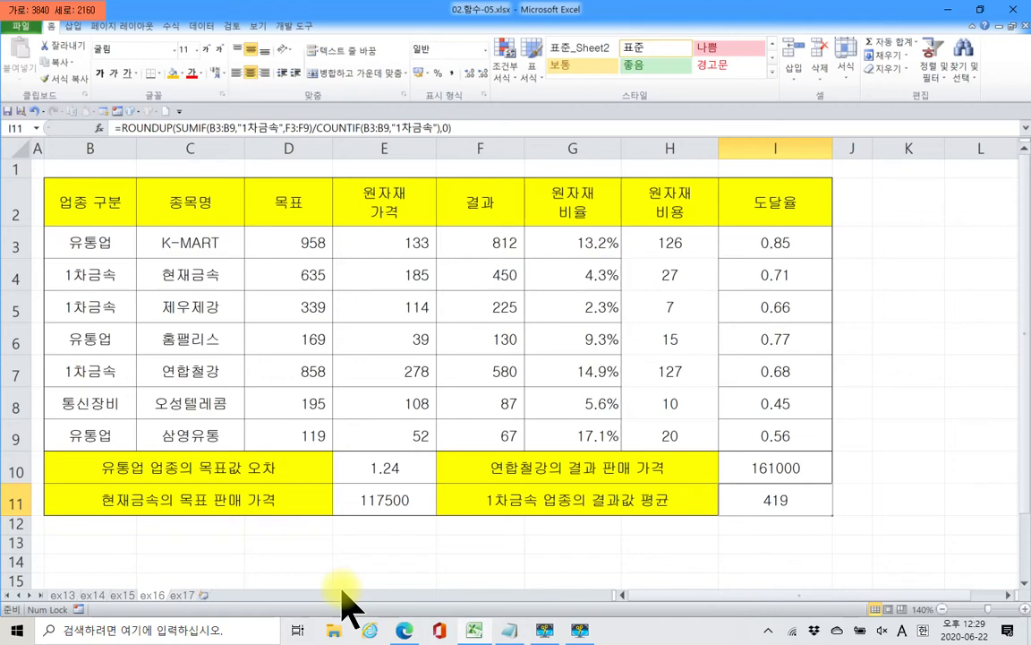
Step: Open the ex17 sheet and clear the placeholder entries in the 총대여료 and 비고 columns, I3:J10
{"action": "left_click", "coordinate": [188, 596]}
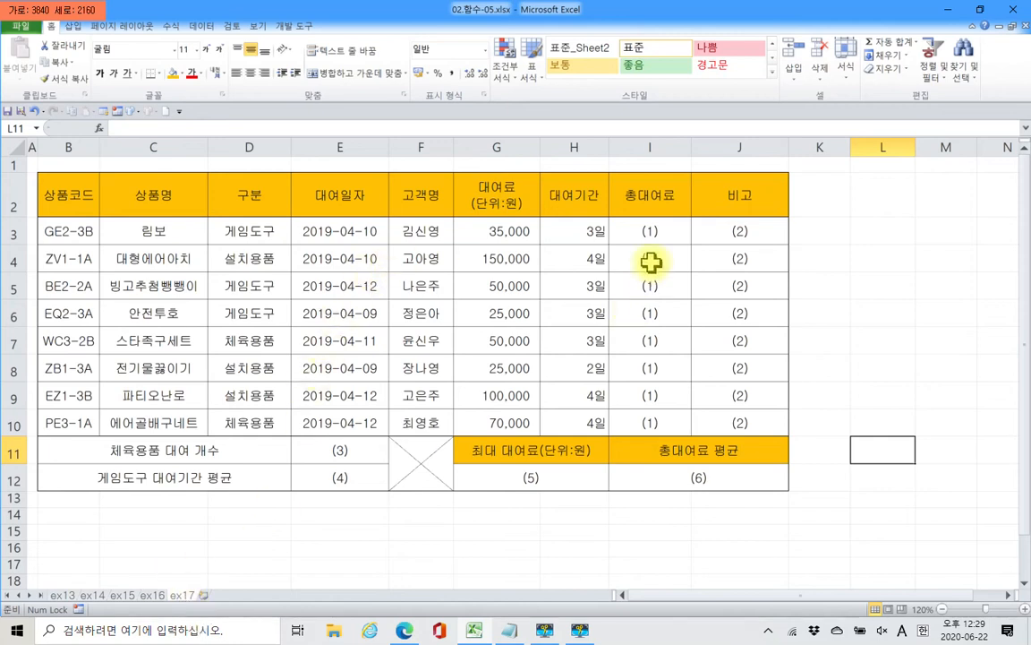
{"action": "left_click_drag", "start_coordinate": [649, 224], "coordinate": [648, 412]}
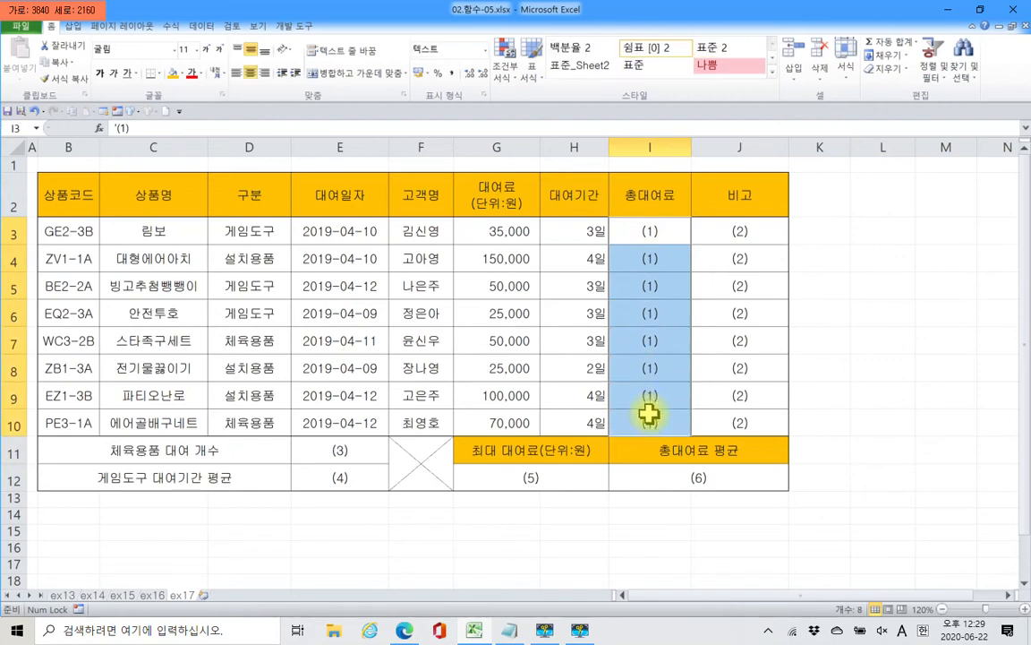
{"action": "left_click_drag", "start_coordinate": [649, 230], "coordinate": [749, 416]}
{"action": "key", "text": "Delete"}
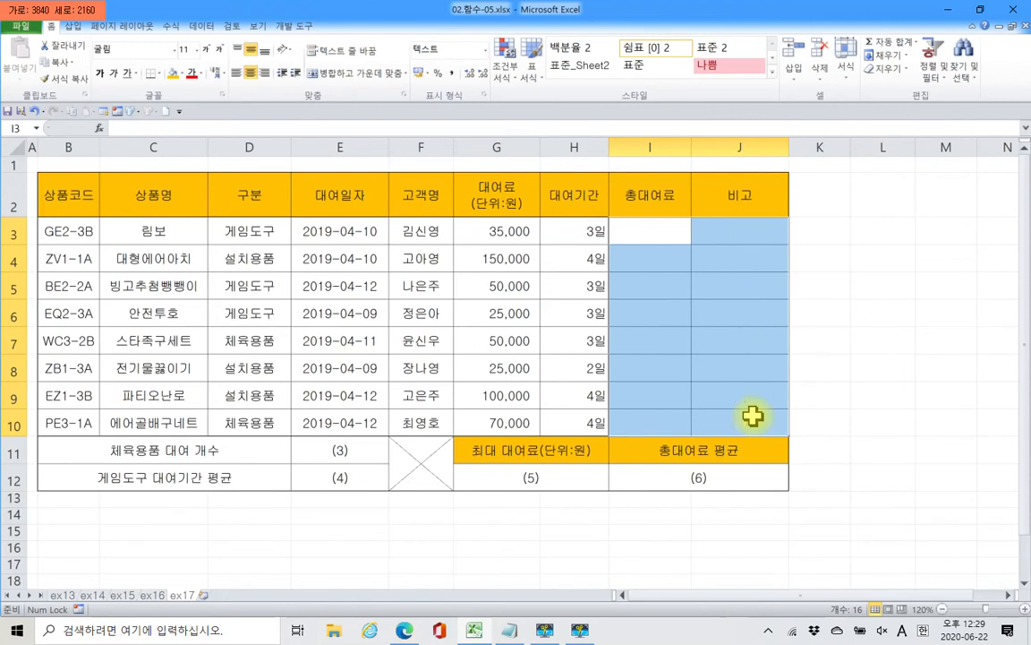
Step: Set the number format of I3:J10 to 일반 (General)
{"action": "right_click", "coordinate": [713, 310]}
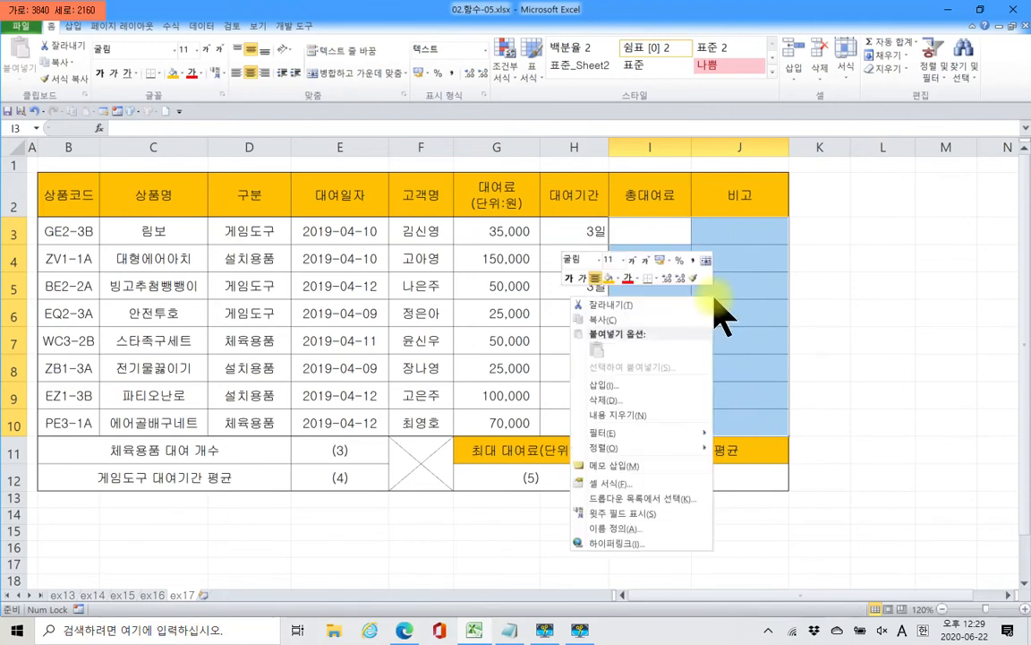
{"action": "left_click", "coordinate": [616, 484]}
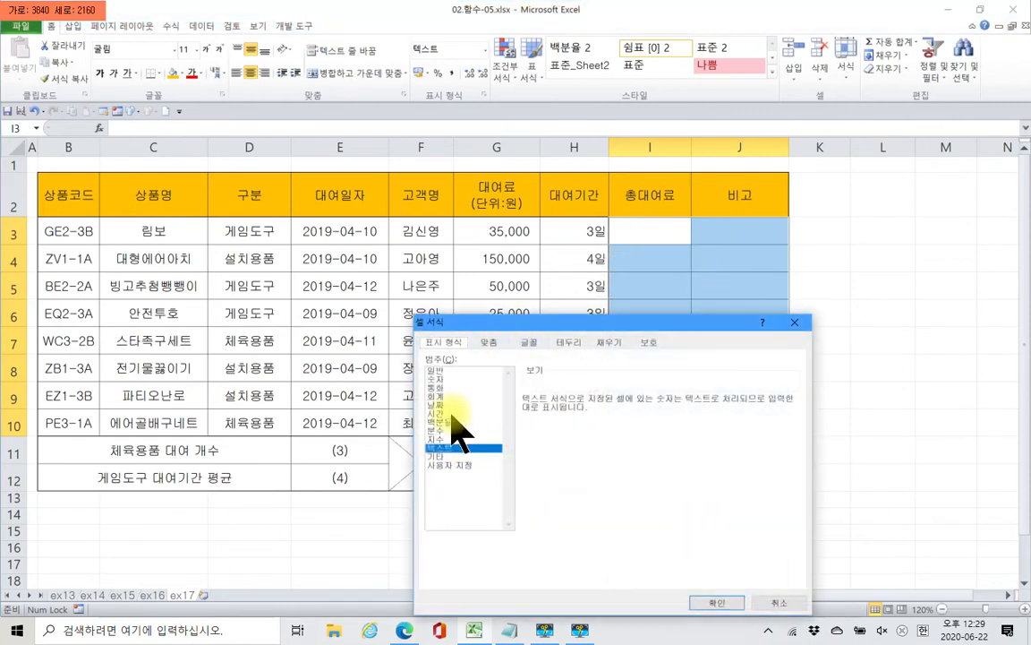
{"action": "left_click", "coordinate": [447, 370]}
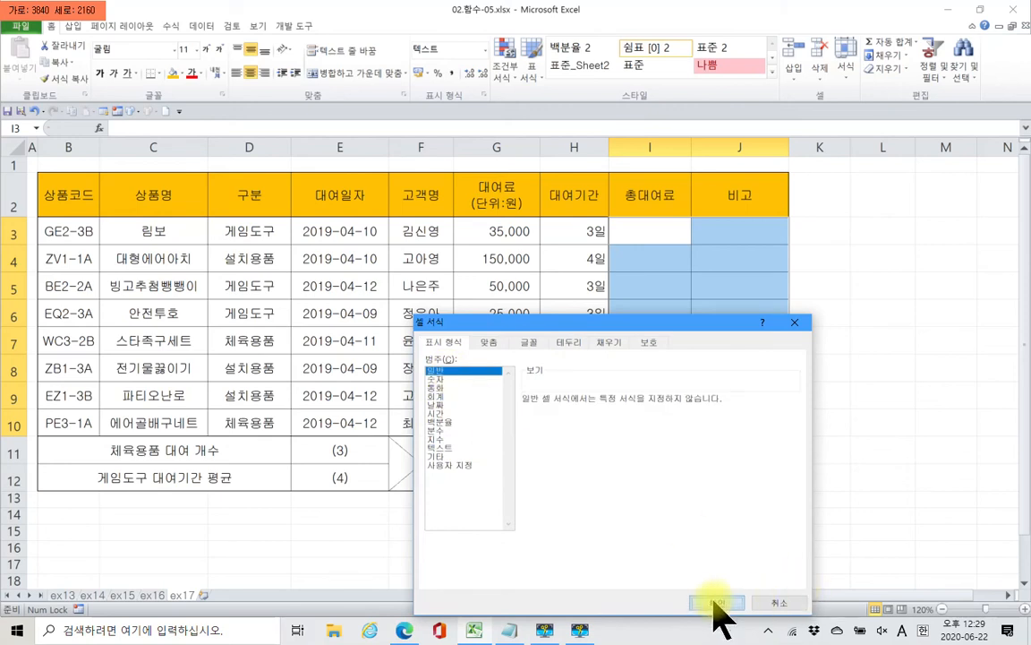
{"action": "left_click", "coordinate": [717, 602]}
Step: Start an IF formula in I3 with H3<=2 as the logical test
{"action": "left_click", "coordinate": [650, 238]}
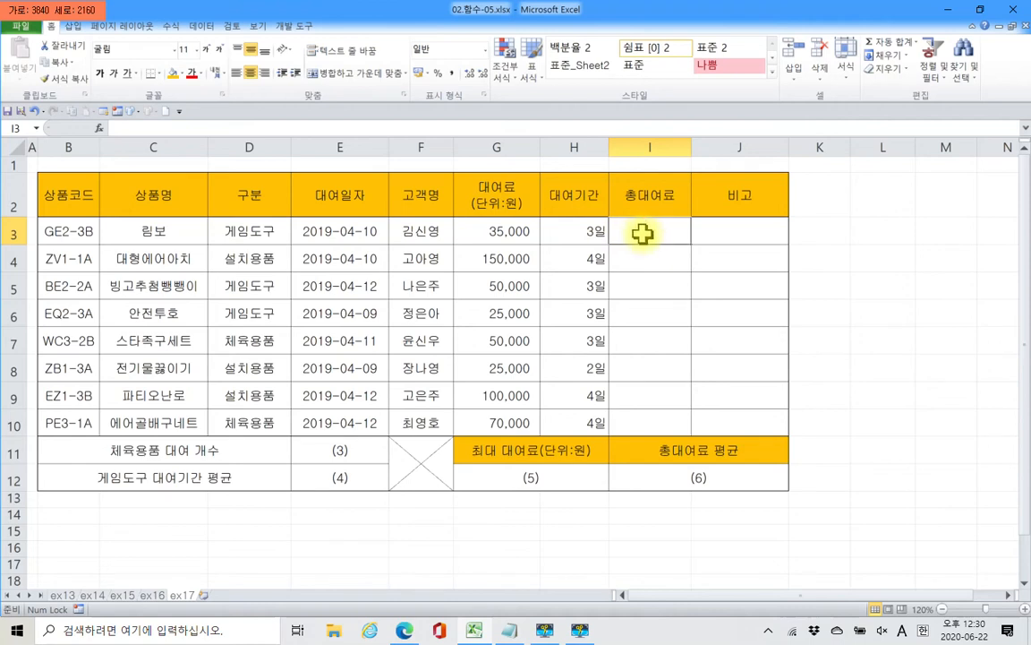
{"action": "left_click", "coordinate": [127, 129]}
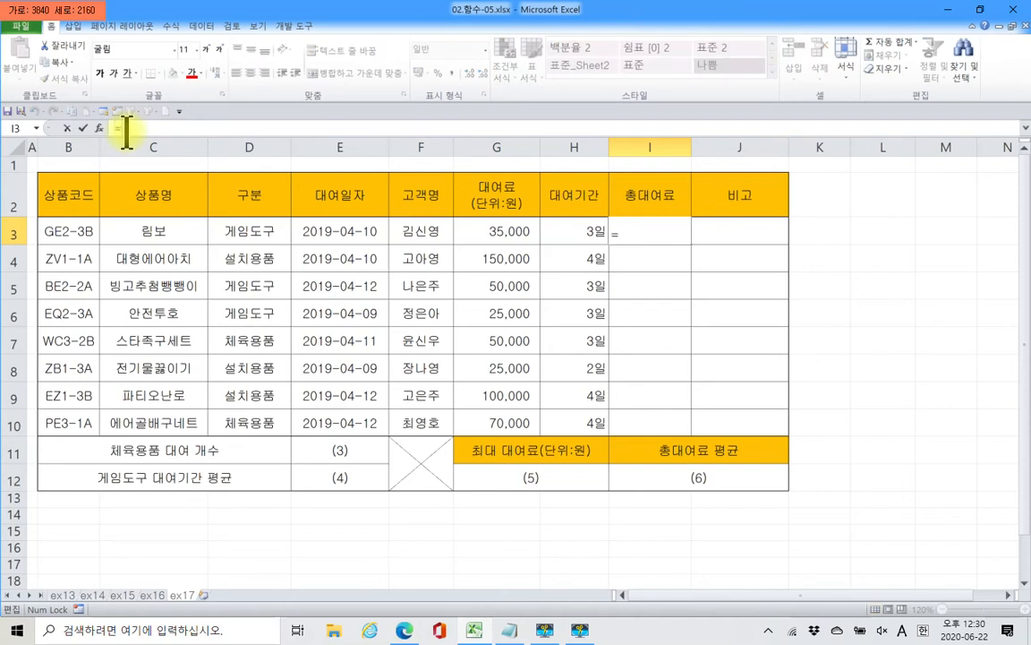
{"action": "type", "text": "=if"}
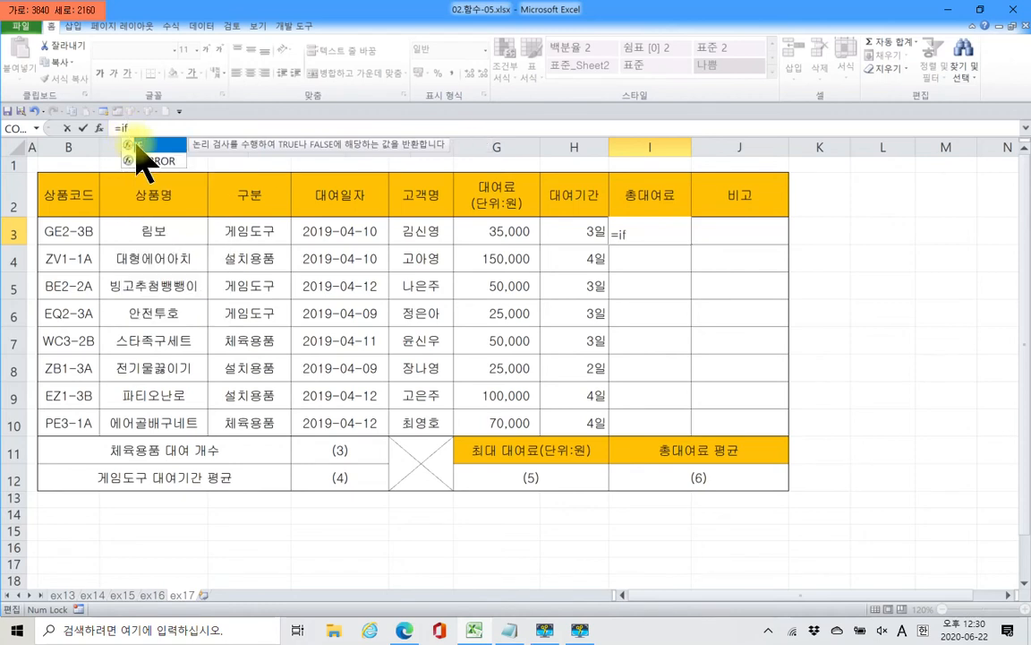
{"action": "double_click", "coordinate": [142, 145]}
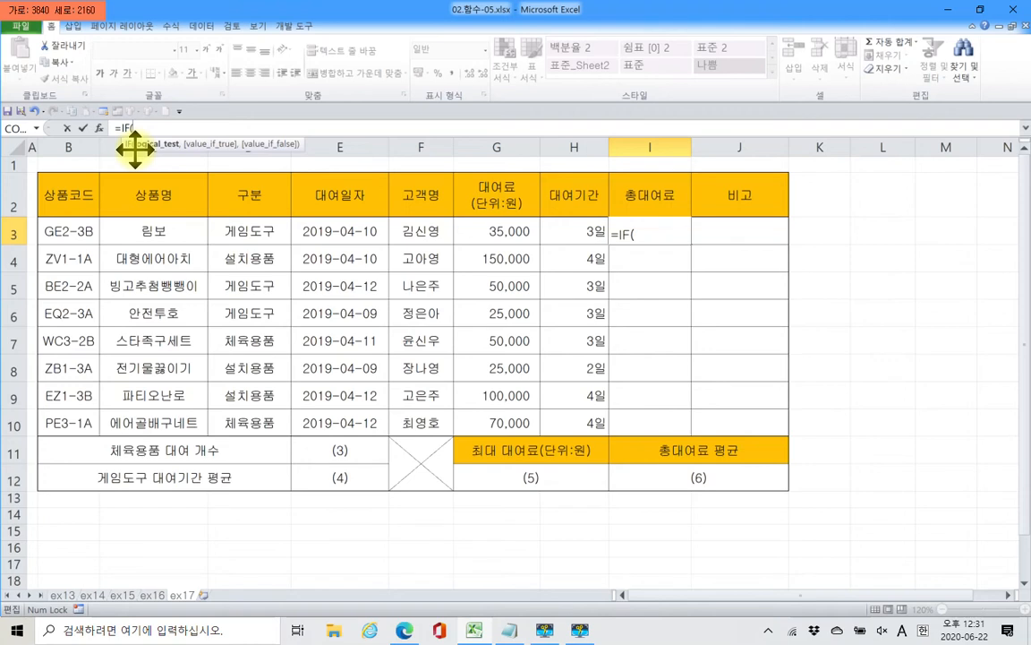
{"action": "left_click", "coordinate": [568, 232]}
{"action": "type", "text": "<="}
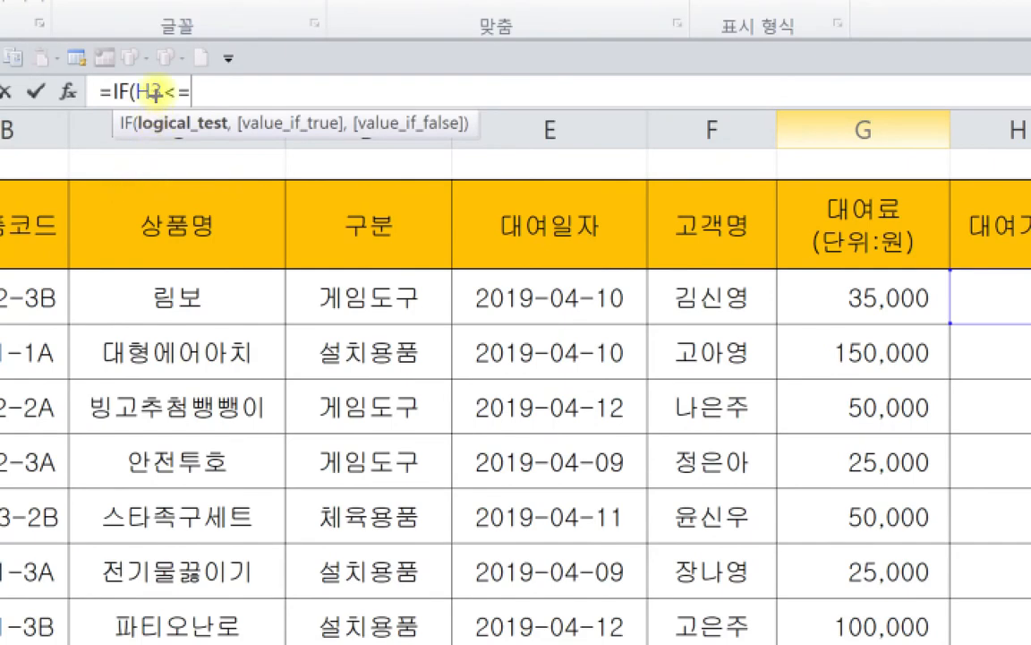
{"action": "left_click_drag", "start_coordinate": [160, 72], "coordinate": [196, 107]}
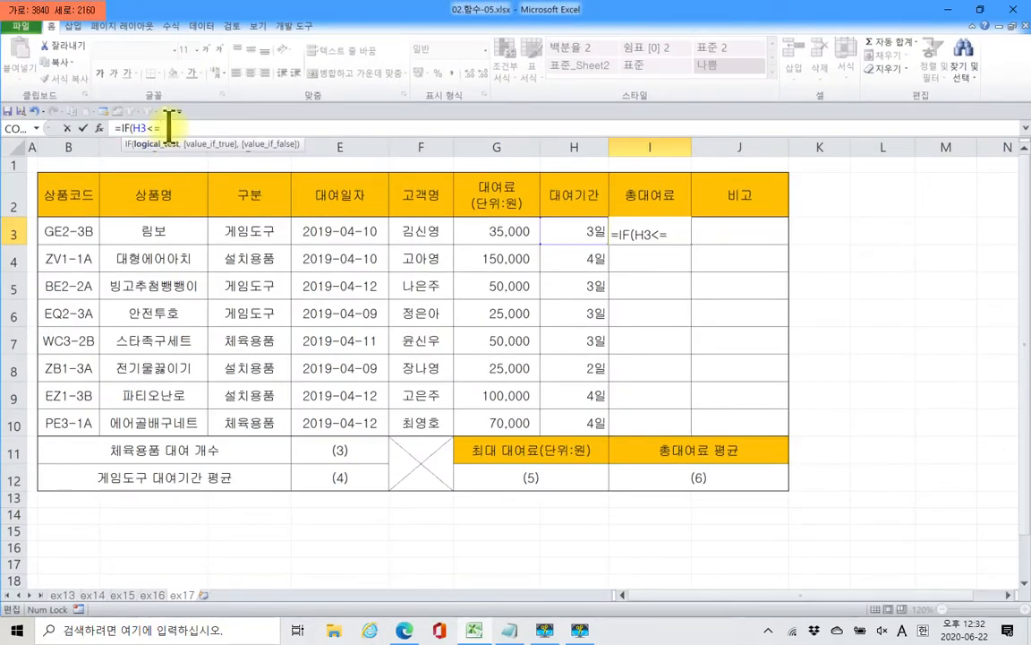
{"action": "type", "text": "2,"}
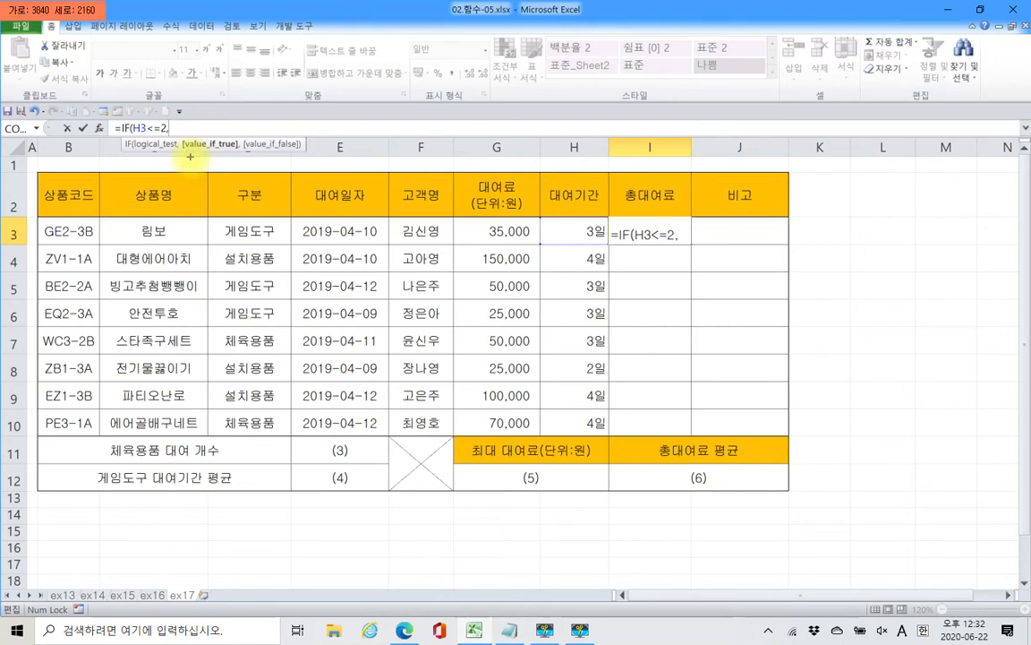
{"action": "mouse_move", "coordinate": [160, 145]}
{"action": "left_mouse_down"}
{"action": "mouse_move", "coordinate": [170, 114]}
{"action": "mouse_move", "coordinate": [161, 145]}
{"action": "mouse_move", "coordinate": [269, 291]}
{"action": "mouse_move", "coordinate": [326, 290]}
{"action": "left_mouse_up"}
{"action": "mouse_move", "coordinate": [306, 273]}
{"action": "left_mouse_down"}
{"action": "mouse_move", "coordinate": [330, 285]}
{"action": "mouse_move", "coordinate": [307, 309]}
{"action": "left_mouse_up"}
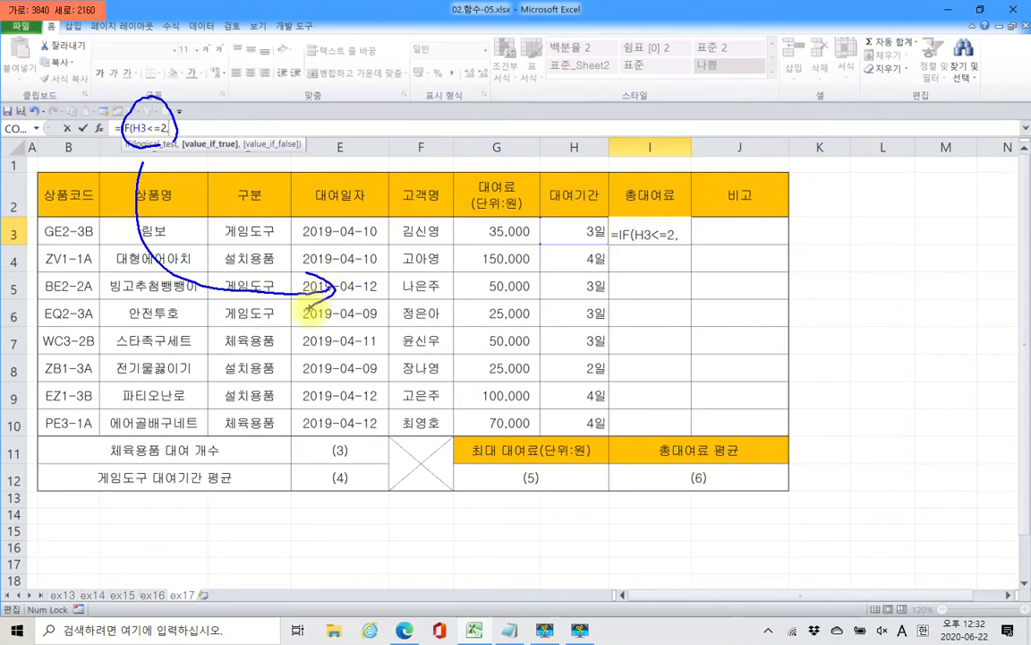
{"action": "mouse_move", "coordinate": [408, 271]}
{"action": "left_mouse_down"}
{"action": "mouse_move", "coordinate": [436, 287]}
{"action": "mouse_move", "coordinate": [447, 311]}
{"action": "left_mouse_up"}
{"action": "mouse_move", "coordinate": [470, 258]}
{"action": "left_mouse_down"}
{"action": "mouse_move", "coordinate": [480, 304]}
{"action": "mouse_move", "coordinate": [463, 315]}
{"action": "left_mouse_up"}
{"action": "mouse_move", "coordinate": [511, 267]}
{"action": "left_mouse_down"}
{"action": "mouse_move", "coordinate": [542, 271]}
{"action": "mouse_move", "coordinate": [529, 295]}
{"action": "mouse_move", "coordinate": [564, 318]}
{"action": "mouse_move", "coordinate": [667, 279]}
{"action": "mouse_move", "coordinate": [660, 331]}
{"action": "left_mouse_up"}
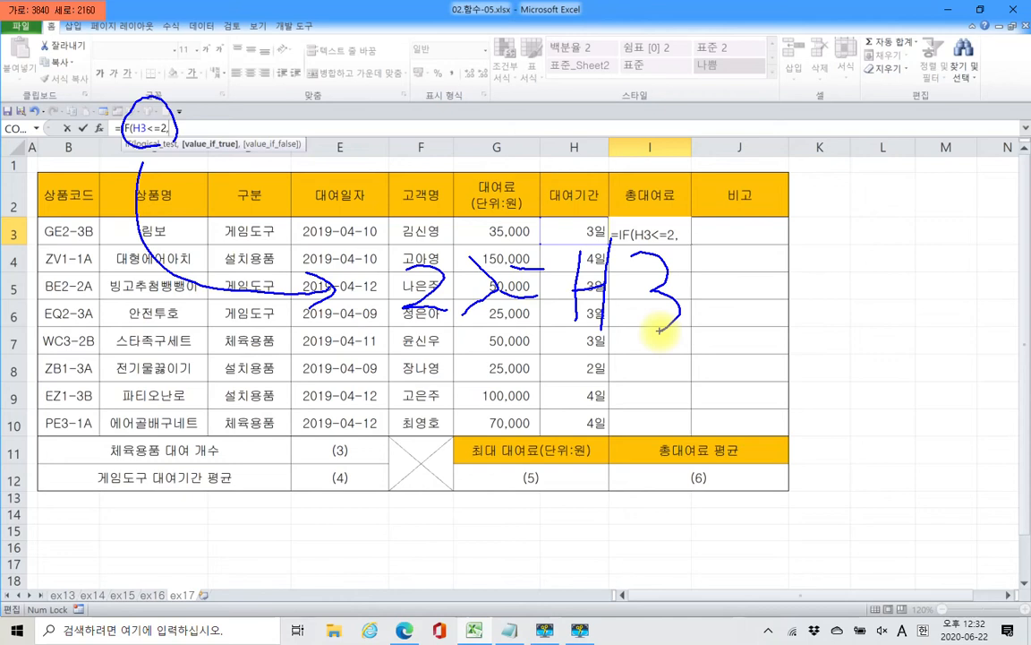
{"action": "left_click_drag", "start_coordinate": [400, 343], "coordinate": [668, 354]}
{"action": "mouse_move", "coordinate": [469, 345]}
{"action": "left_mouse_down"}
{"action": "mouse_move", "coordinate": [556, 346]}
{"action": "mouse_move", "coordinate": [542, 359]}
{"action": "left_mouse_up"}
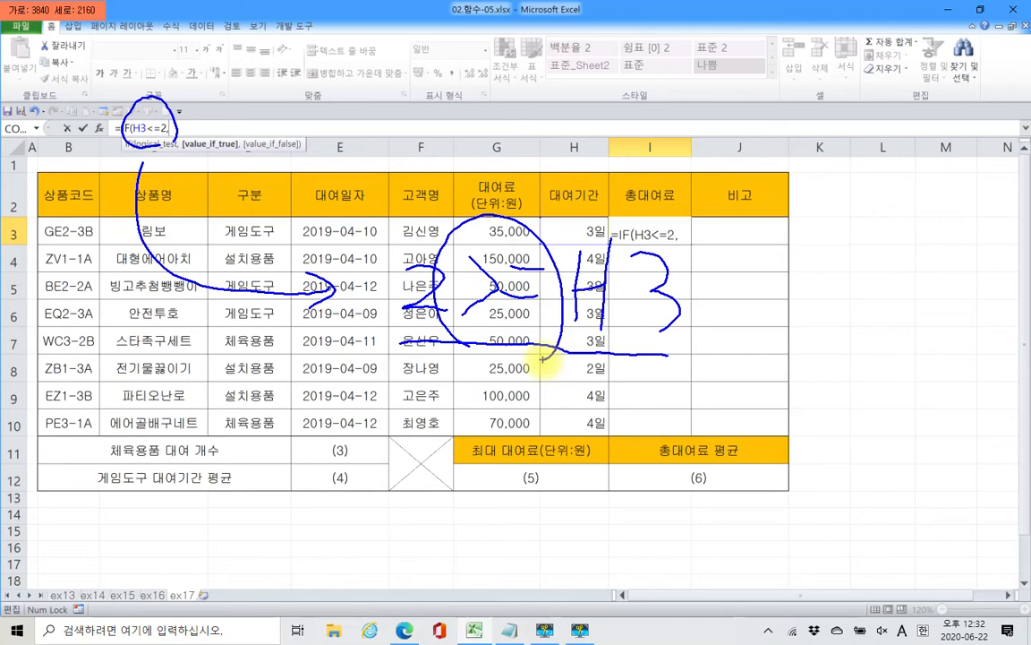
{"action": "mouse_move", "coordinate": [416, 381]}
{"action": "left_mouse_down"}
{"action": "mouse_move", "coordinate": [528, 428]}
{"action": "mouse_move", "coordinate": [519, 439]}
{"action": "left_mouse_up"}
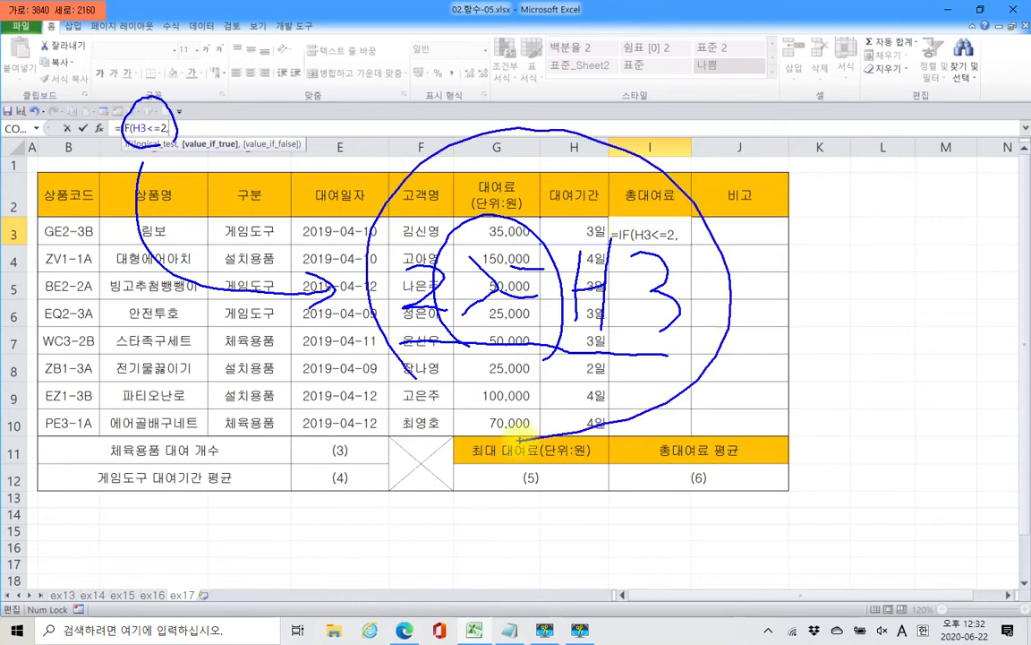
{"action": "key", "text": "Escape"}
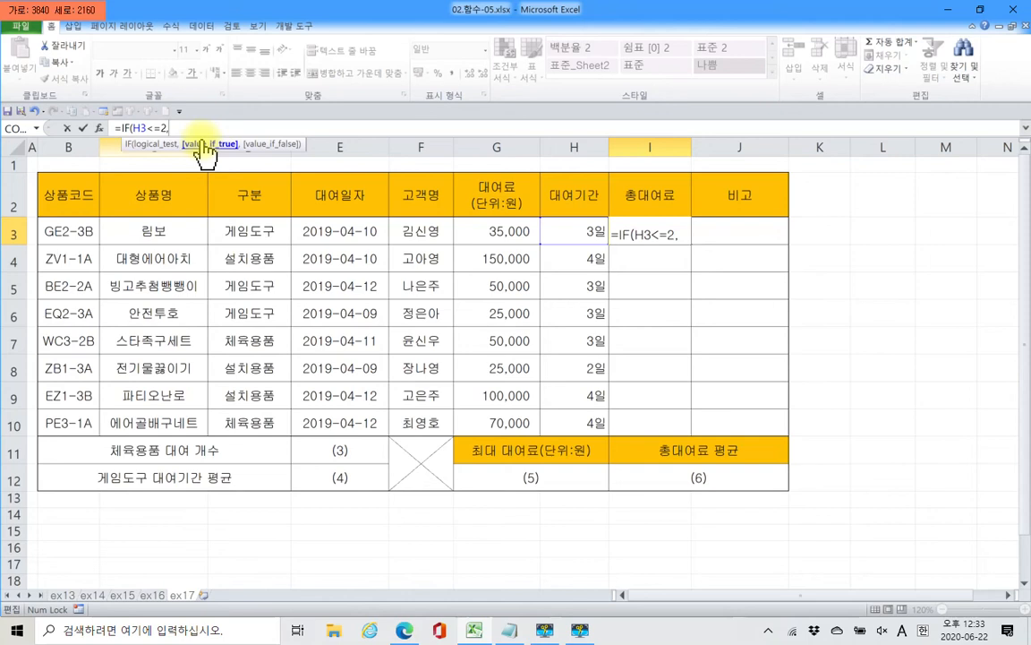
Step: Give the IF formula in I3 the 대여료 cell G3 as its value if true
{"action": "left_click", "coordinate": [496, 235]}
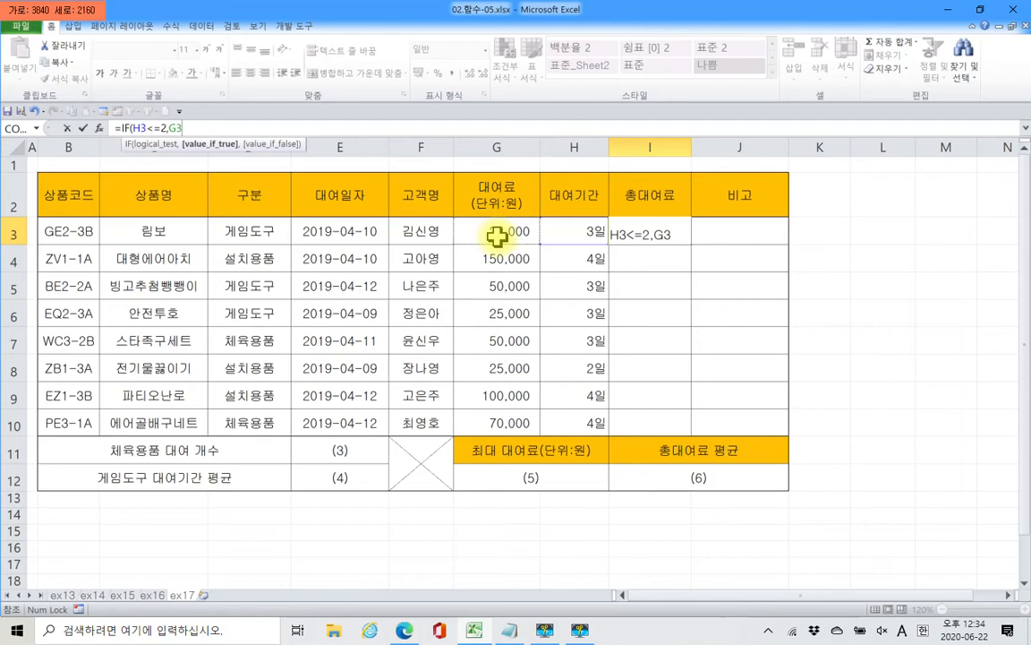
{"action": "type", "text": ","}
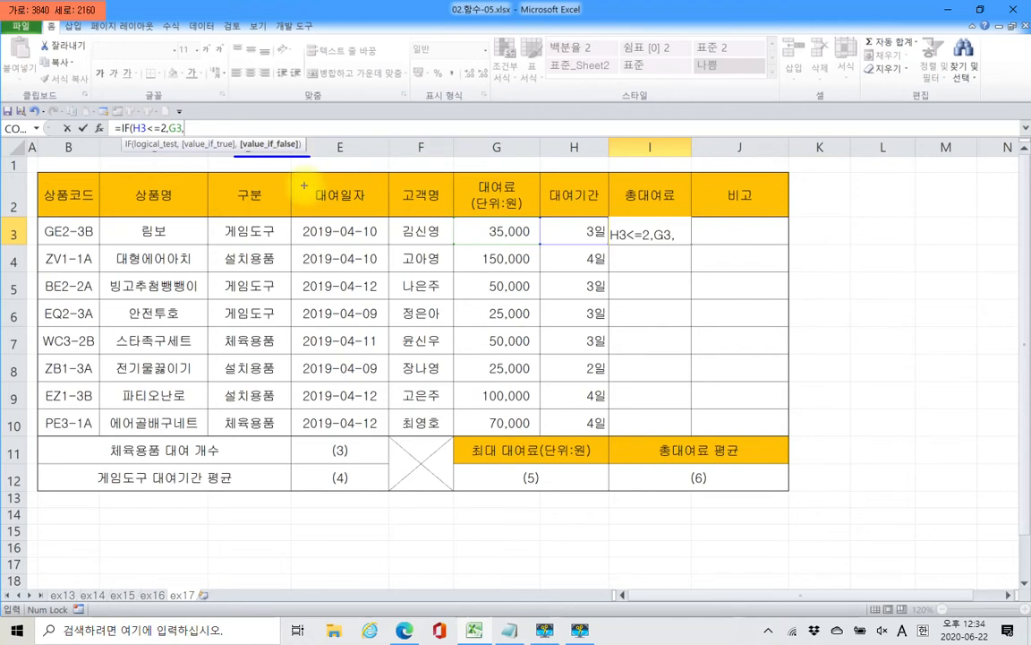
{"action": "left_click", "coordinate": [684, 232]}
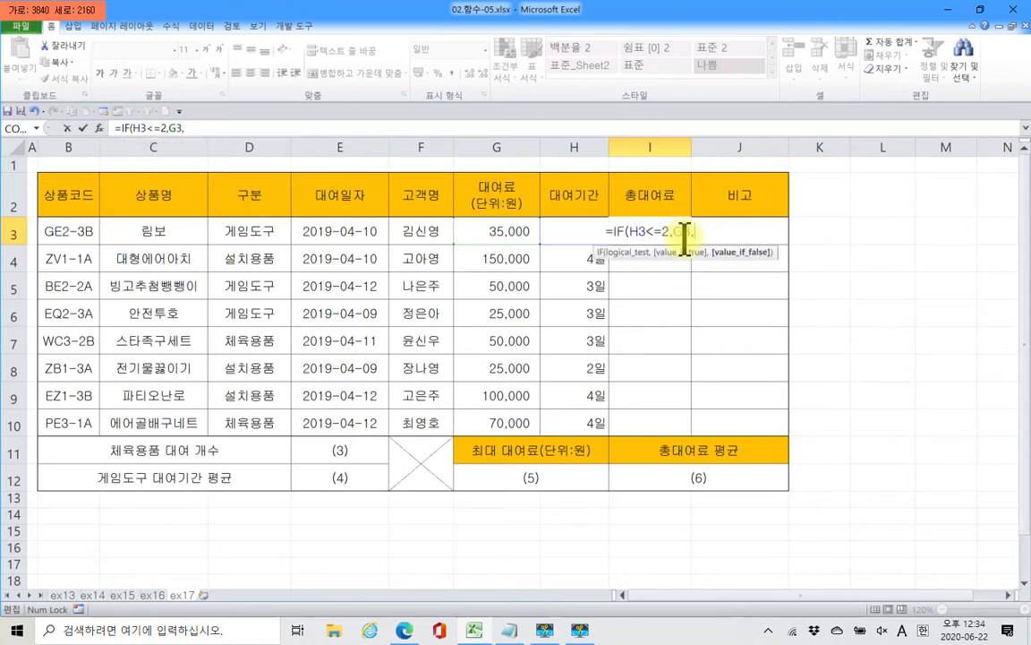
{"action": "left_click", "coordinate": [253, 126]}
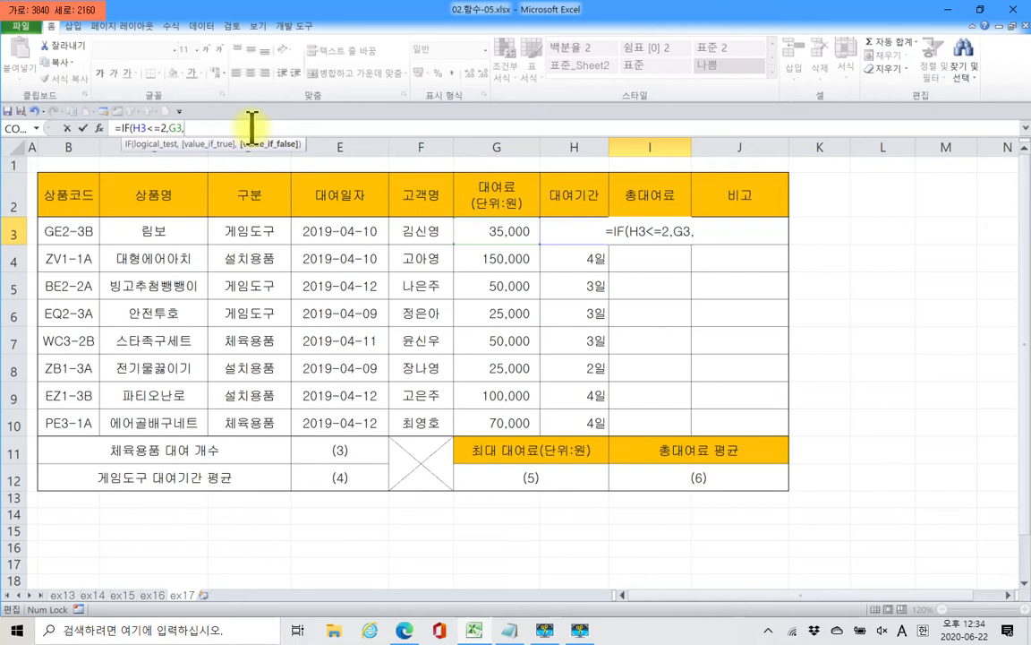
Step: Enter G3+G3*(H3-2)*35% as the value if false in I3's IF formula and close its parenthesis
{"action": "left_click", "coordinate": [470, 231]}
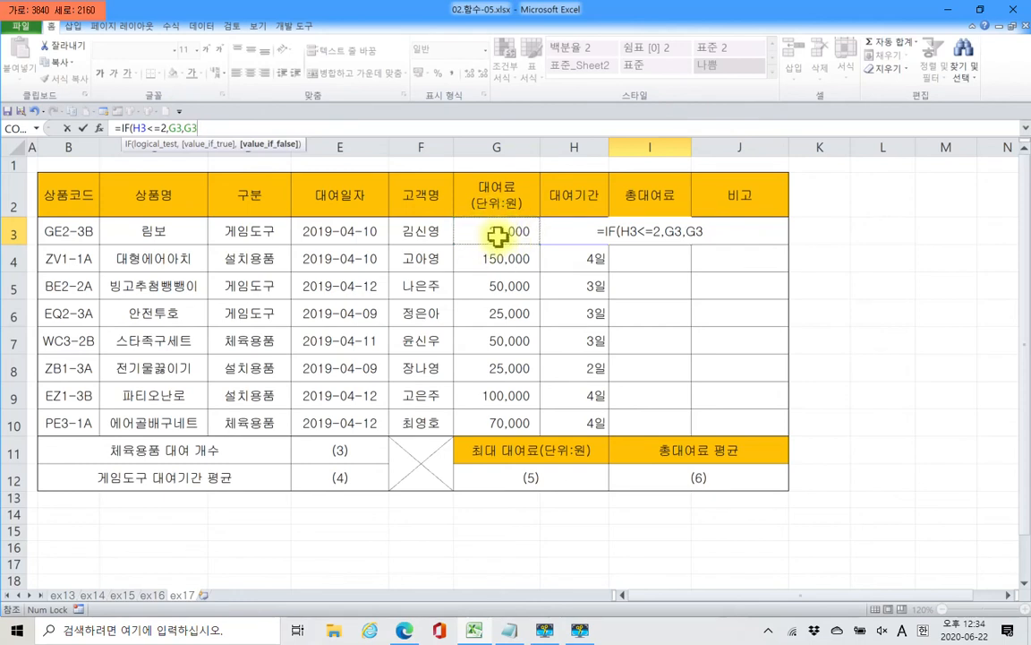
{"action": "type", "text": "+"}
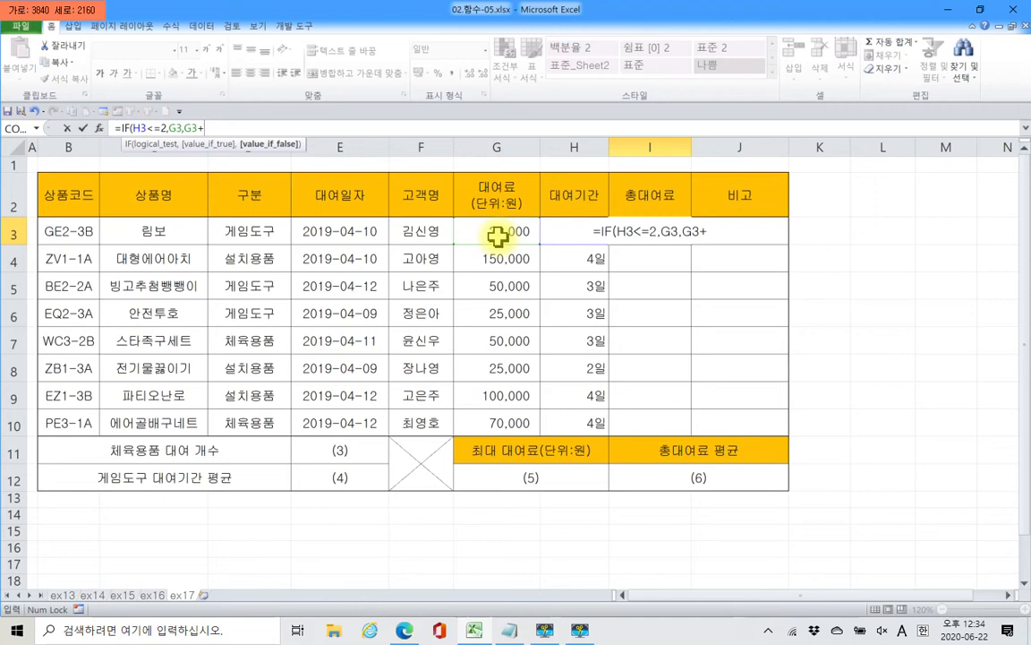
{"action": "left_click", "coordinate": [498, 235]}
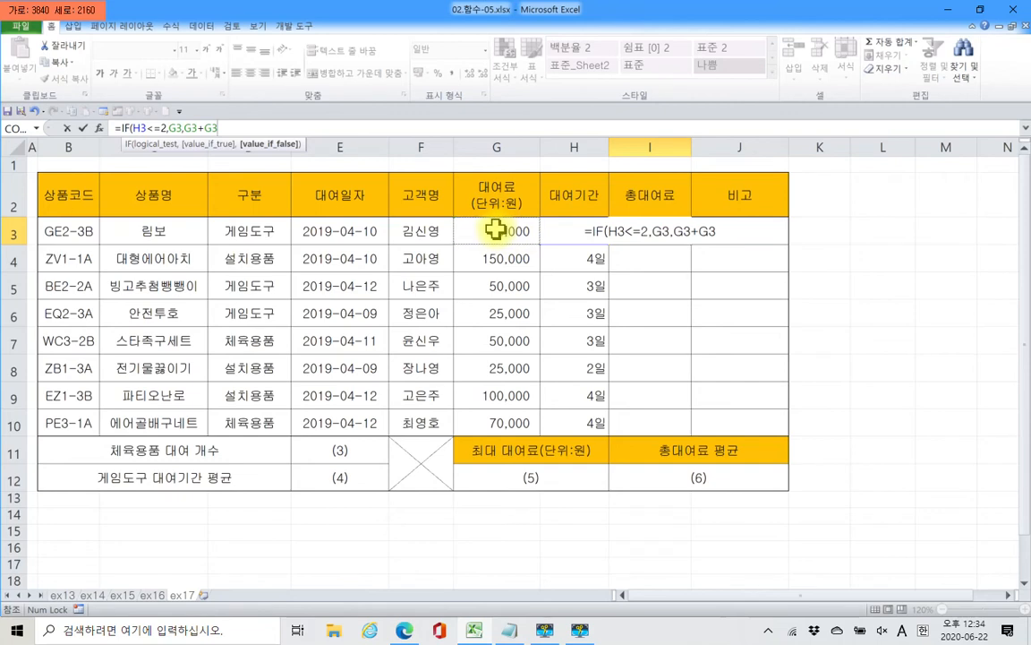
{"action": "type", "text": "*"}
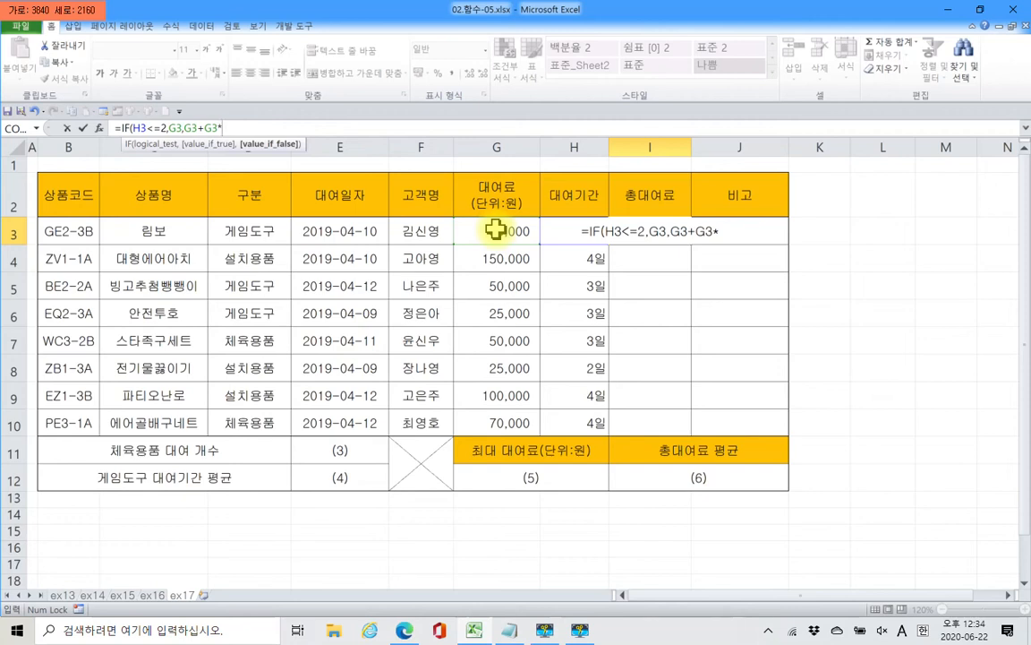
{"action": "type", "text": "("}
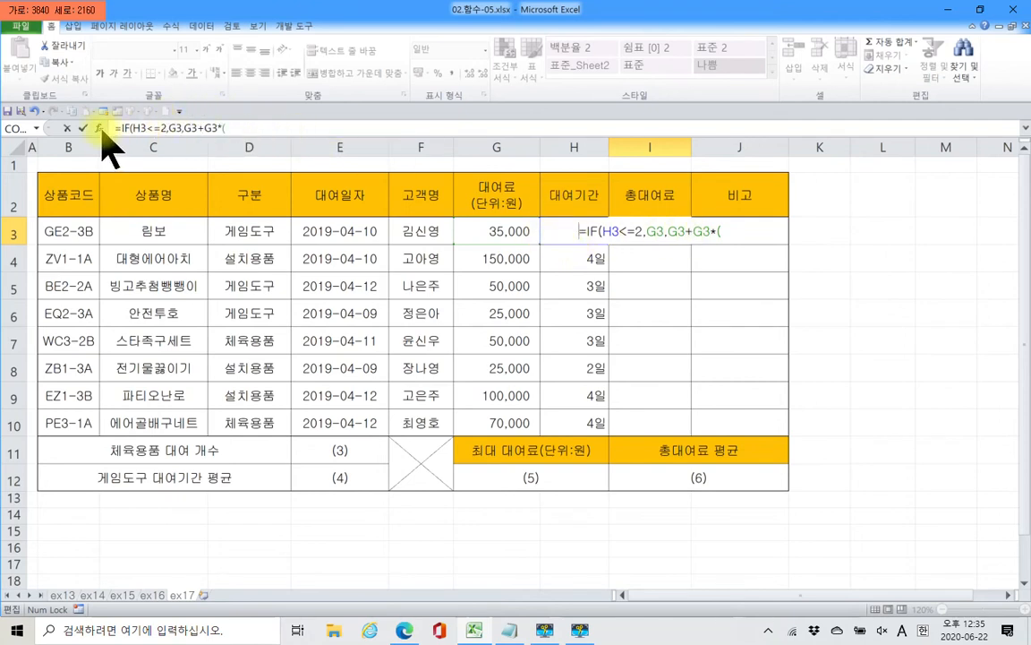
{"action": "left_click", "coordinate": [241, 128]}
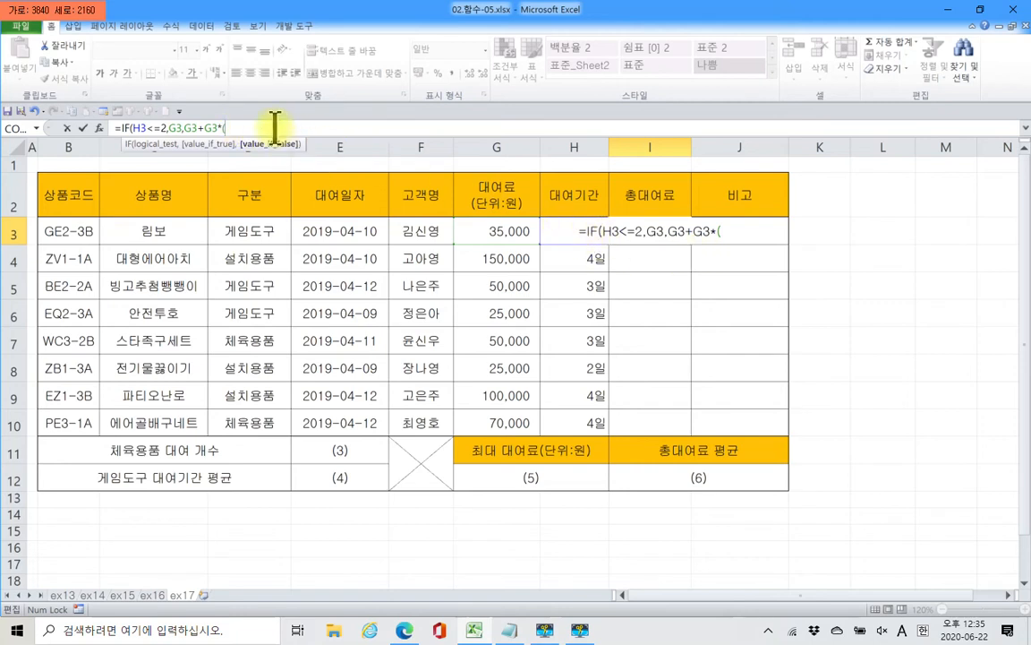
{"action": "type", "text": "h3"}
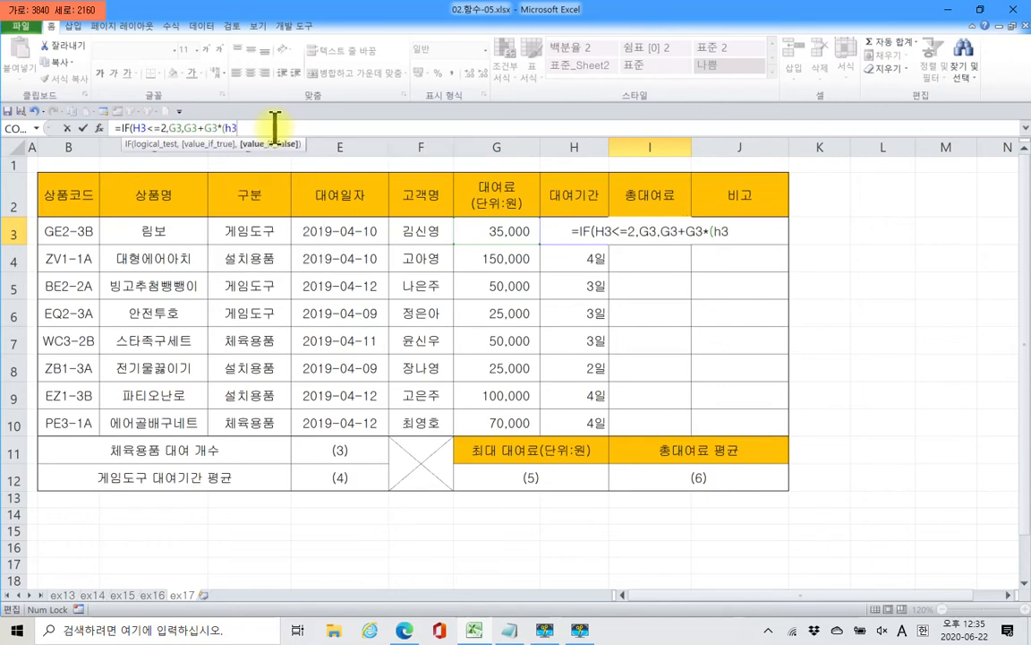
{"action": "type", "text": "-"}
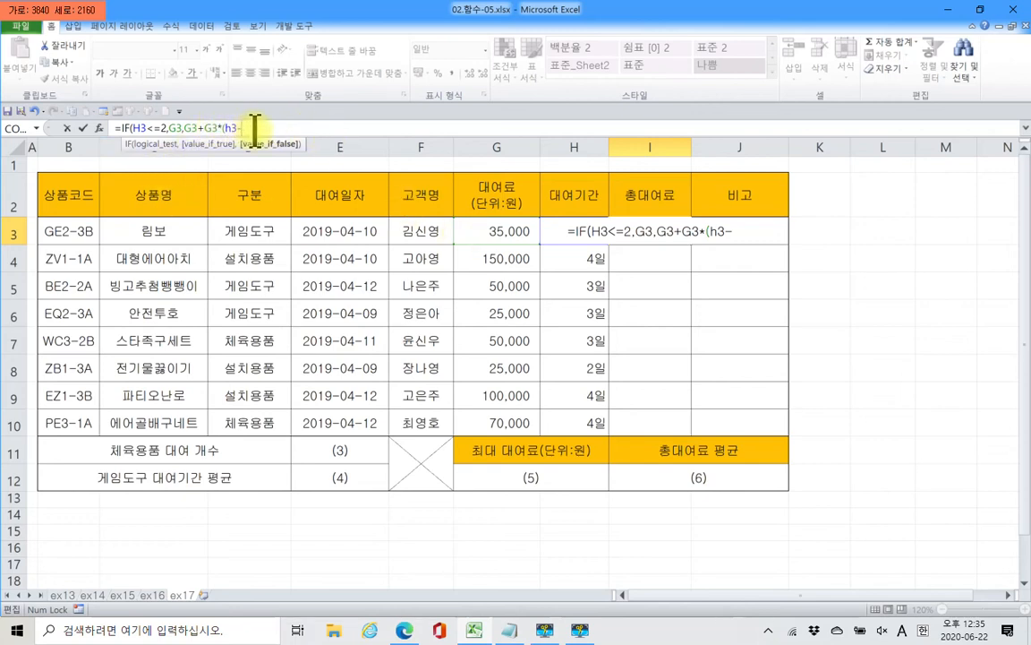
{"action": "type", "text": "2"}
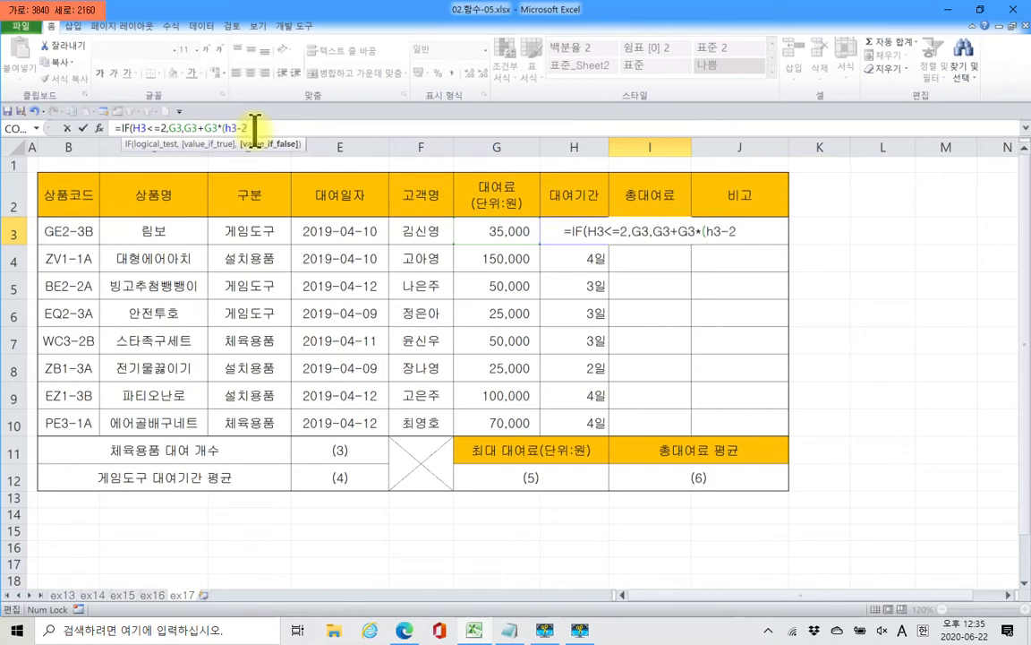
{"action": "type", "text": ")"}
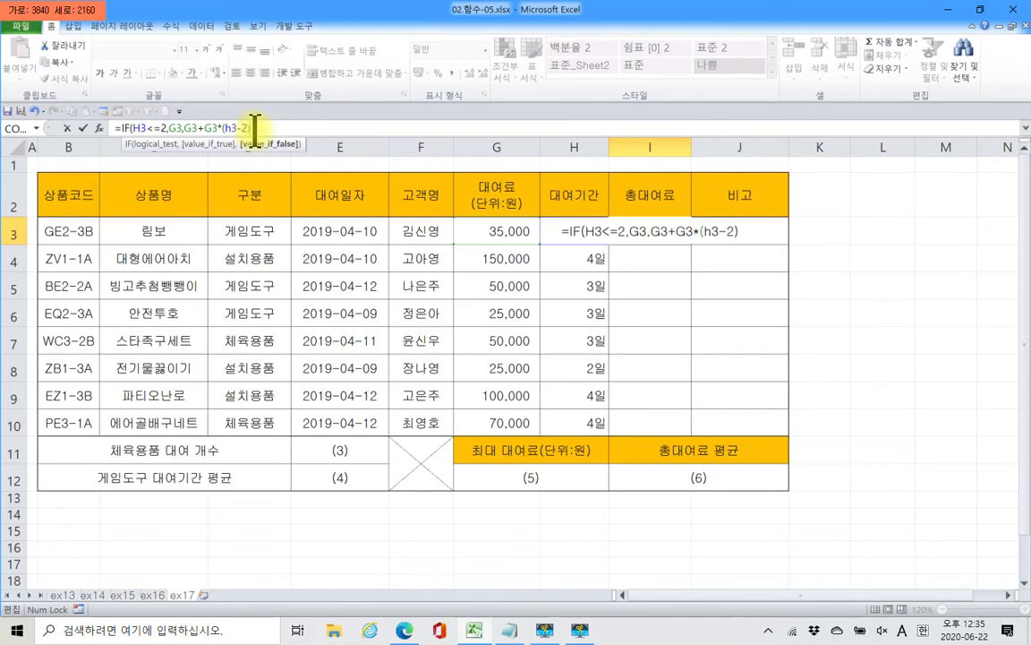
{"action": "type", "text": "*35"}
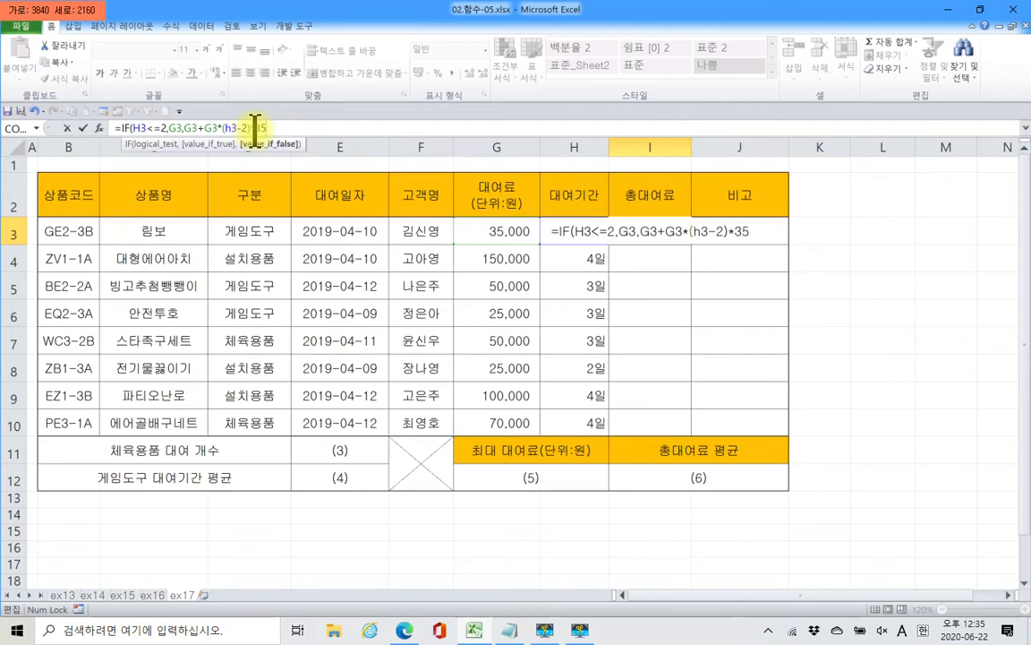
{"action": "type", "text": "%"}
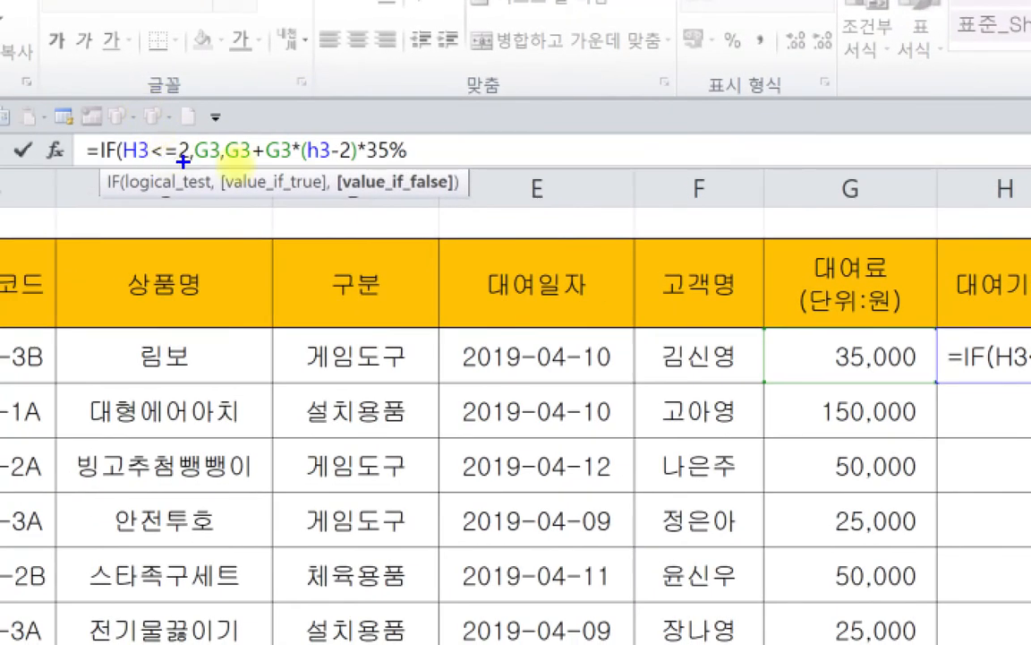
{"action": "left_click_drag", "start_coordinate": [266, 163], "coordinate": [301, 161]}
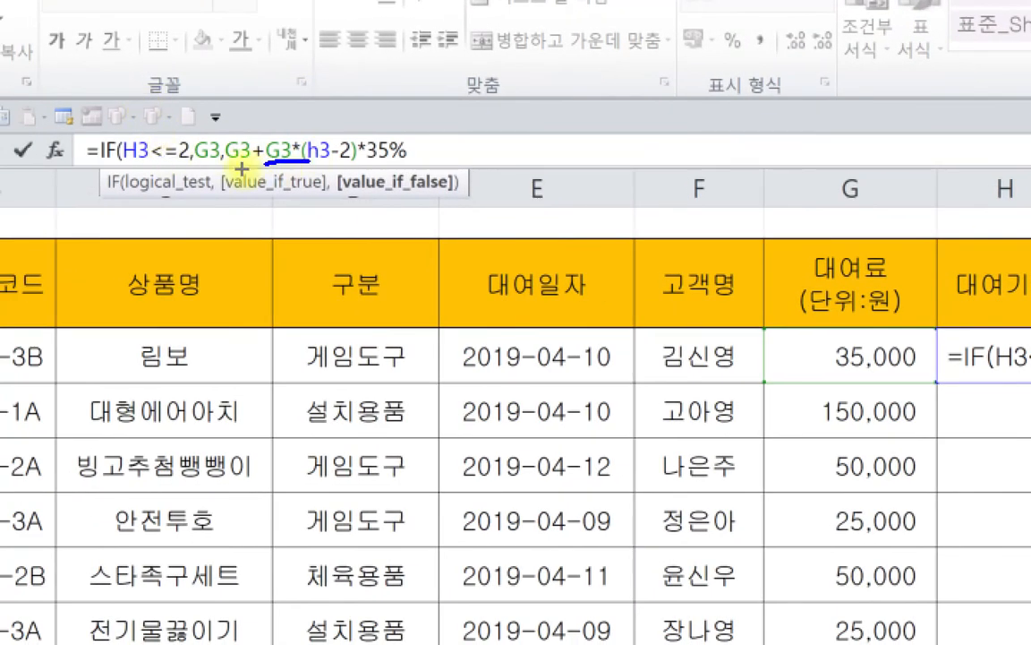
{"action": "left_click_drag", "start_coordinate": [224, 164], "coordinate": [397, 154]}
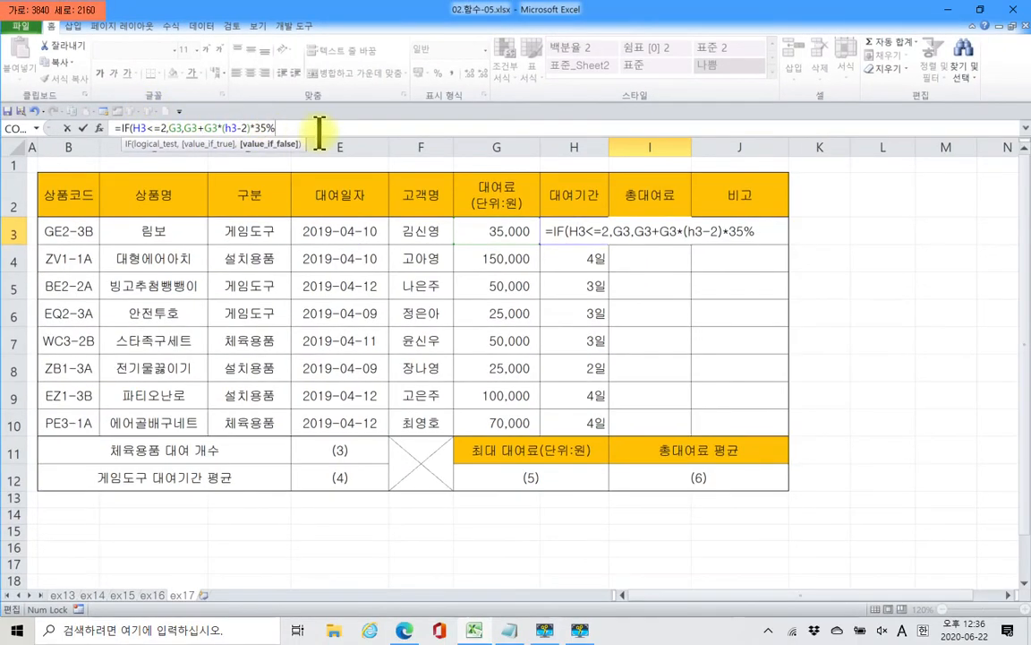
{"action": "type", "text": ")"}
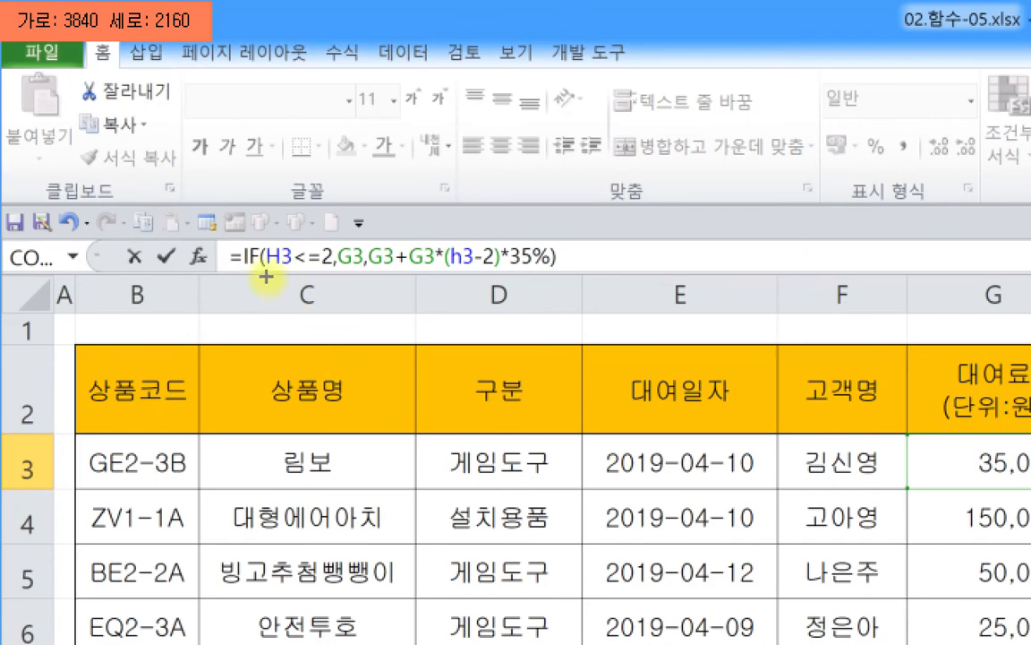
{"action": "left_click_drag", "start_coordinate": [266, 274], "coordinate": [328, 274]}
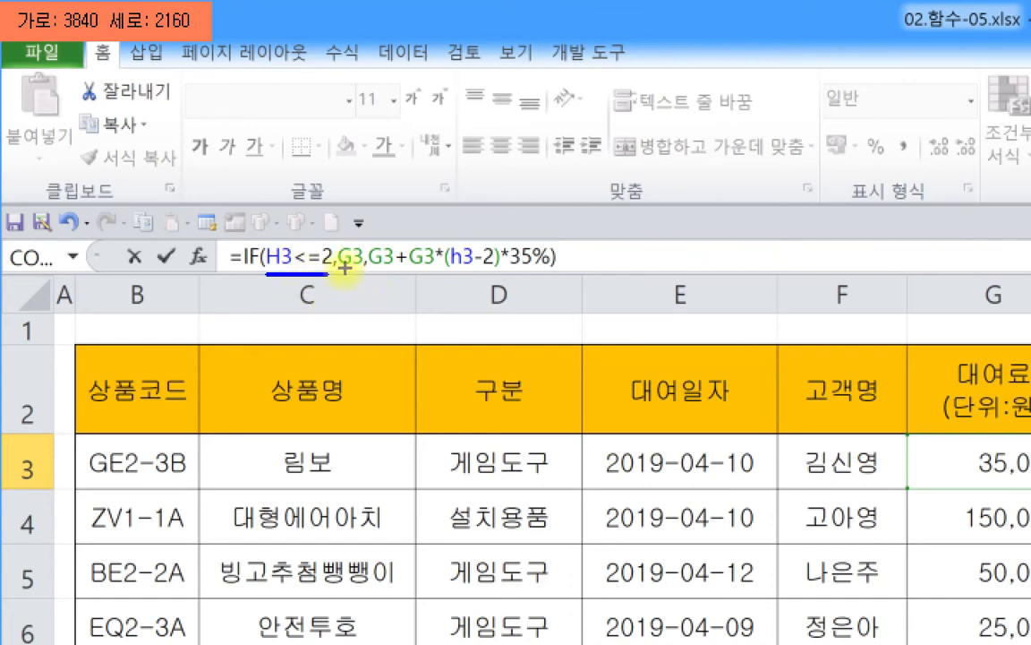
{"action": "left_click_drag", "start_coordinate": [338, 269], "coordinate": [379, 272]}
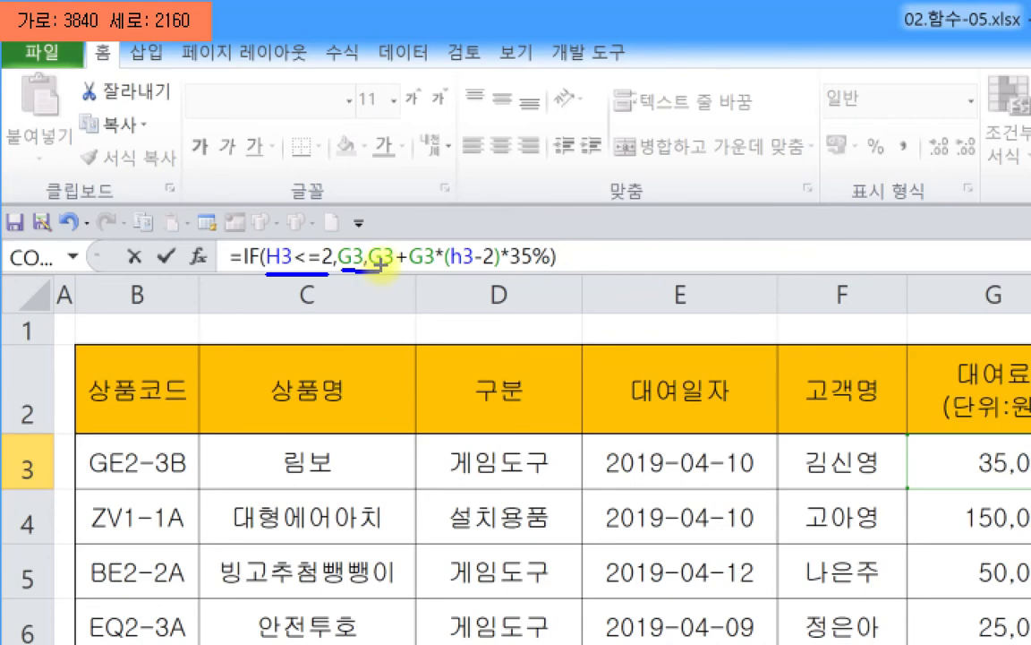
{"action": "key", "text": "ctrl+z"}
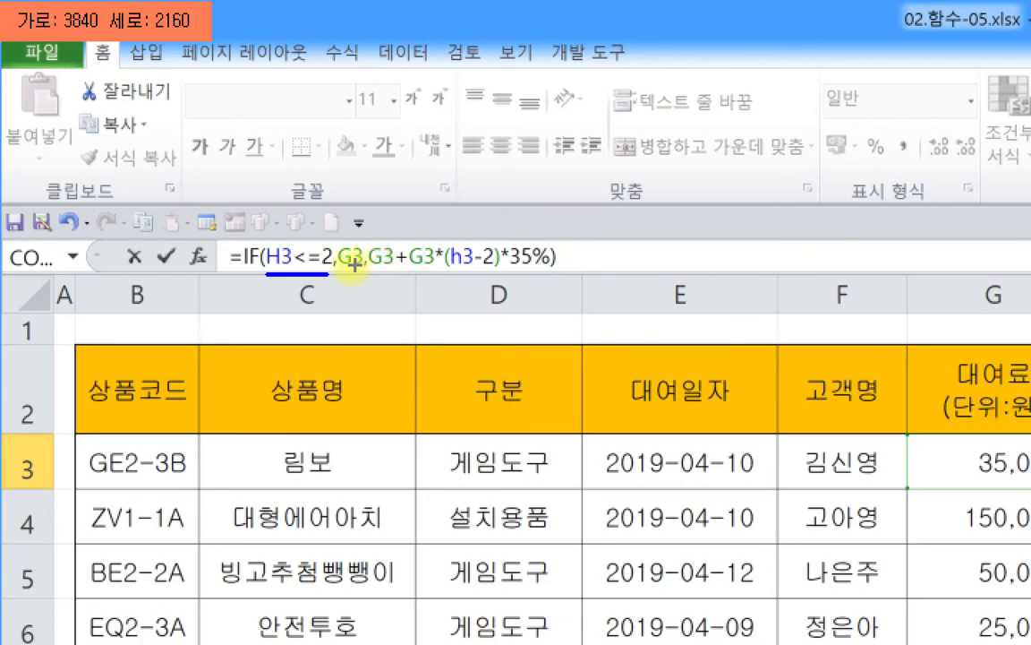
{"action": "left_click_drag", "start_coordinate": [351, 274], "coordinate": [359, 272]}
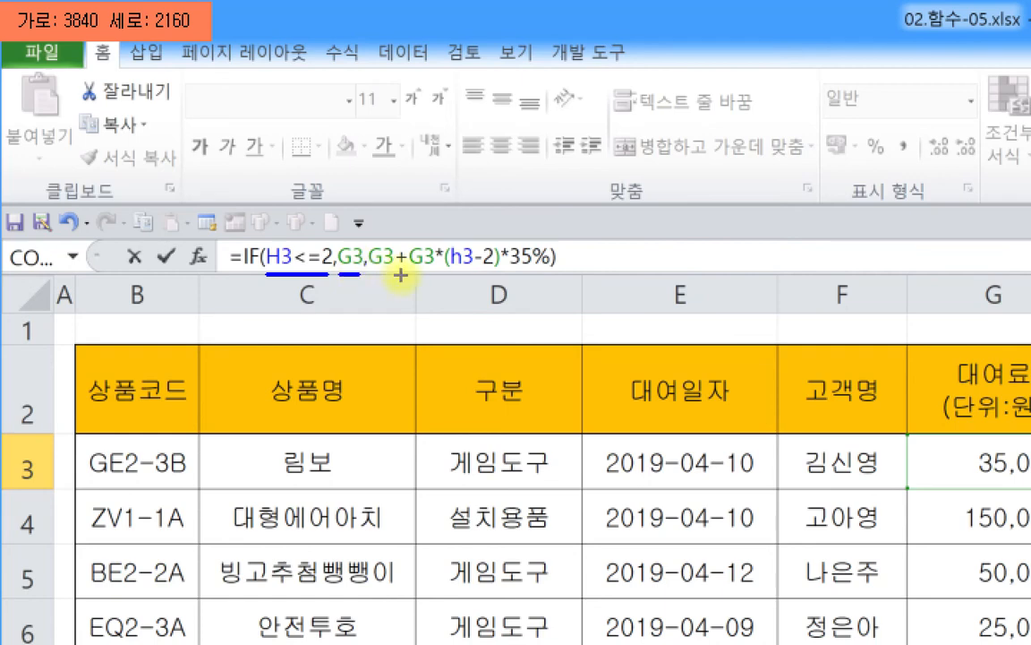
{"action": "left_click_drag", "start_coordinate": [376, 274], "coordinate": [548, 272]}
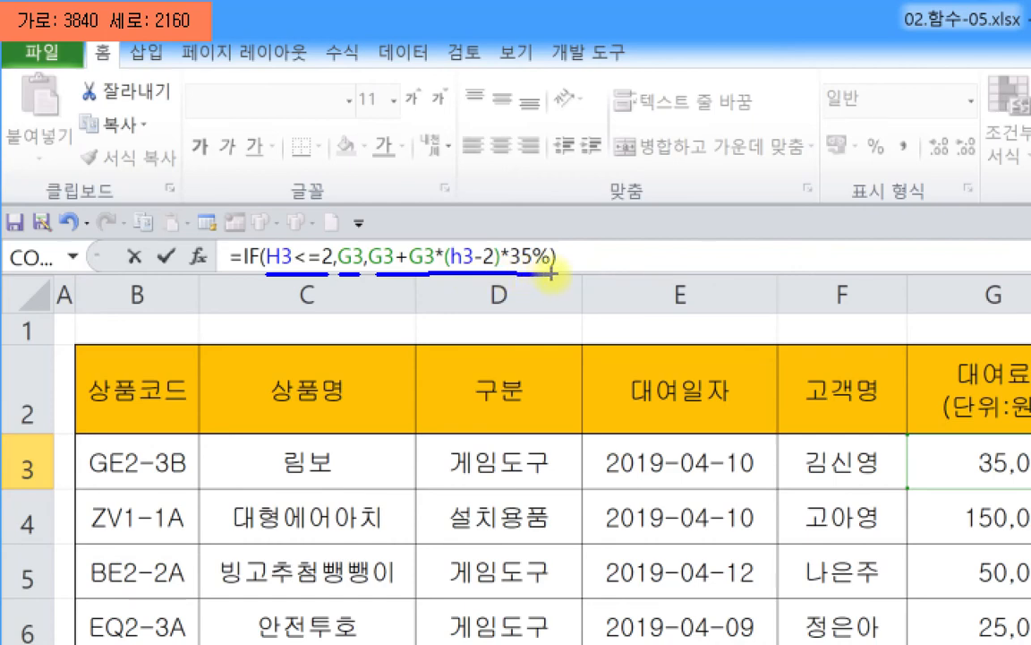
{"action": "left_click_drag", "start_coordinate": [550, 273], "coordinate": [554, 272]}
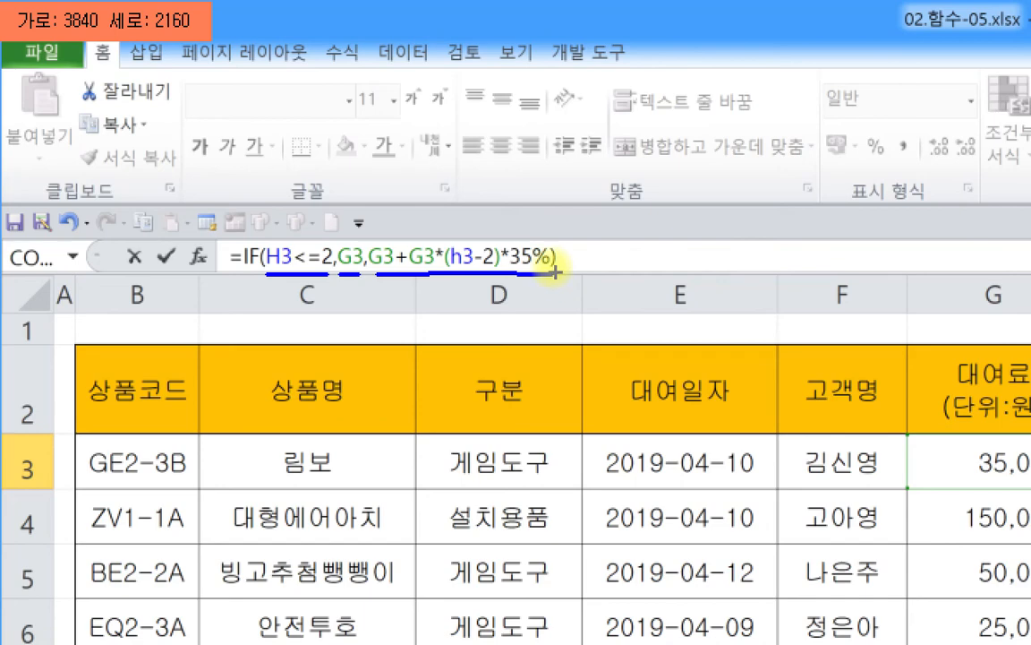
{"action": "left_click_drag", "start_coordinate": [466, 286], "coordinate": [470, 350]}
{"action": "mouse_move", "coordinate": [467, 283]}
{"action": "left_mouse_down"}
{"action": "mouse_move", "coordinate": [462, 298]}
{"action": "mouse_move", "coordinate": [481, 296]}
{"action": "left_mouse_up"}
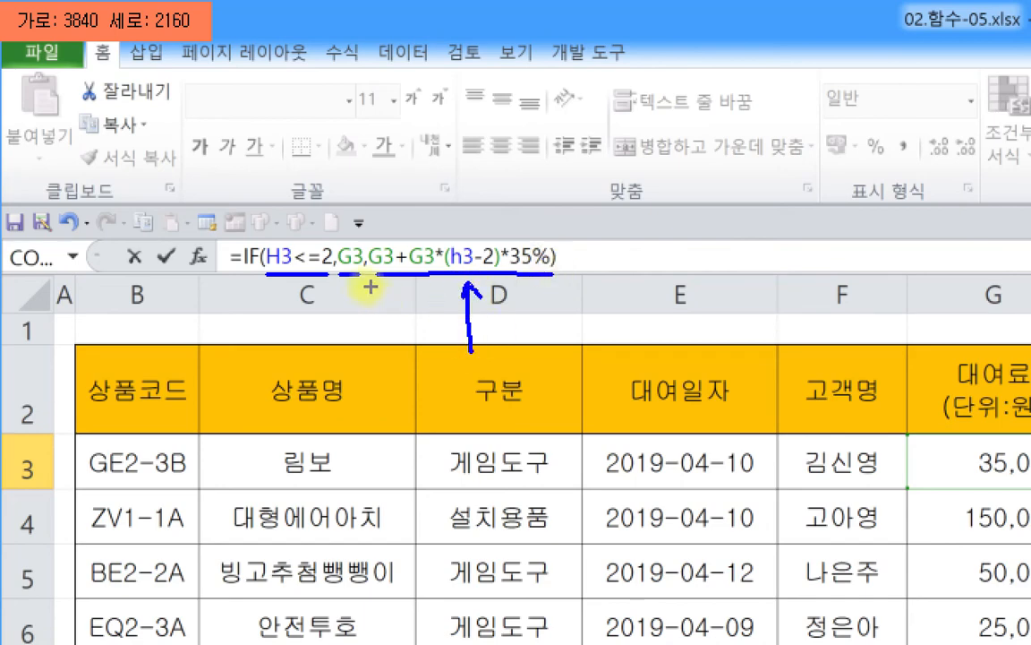
{"action": "mouse_move", "coordinate": [350, 283]}
{"action": "left_mouse_down"}
{"action": "mouse_move", "coordinate": [344, 340]}
{"action": "mouse_move", "coordinate": [340, 293]}
{"action": "mouse_move", "coordinate": [360, 292]}
{"action": "left_mouse_up"}
{"action": "left_click_drag", "start_coordinate": [279, 286], "coordinate": [275, 347]}
{"action": "mouse_move", "coordinate": [278, 287]}
{"action": "left_mouse_down"}
{"action": "mouse_move", "coordinate": [271, 294]}
{"action": "mouse_move", "coordinate": [287, 299]}
{"action": "left_mouse_up"}
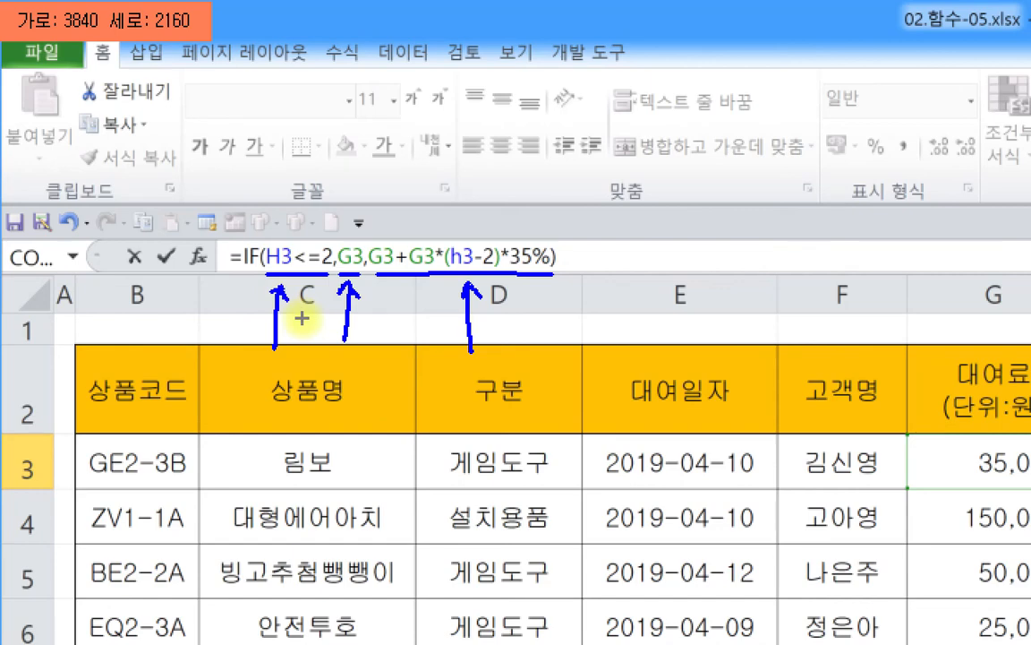
{"action": "key", "text": "Escape"}
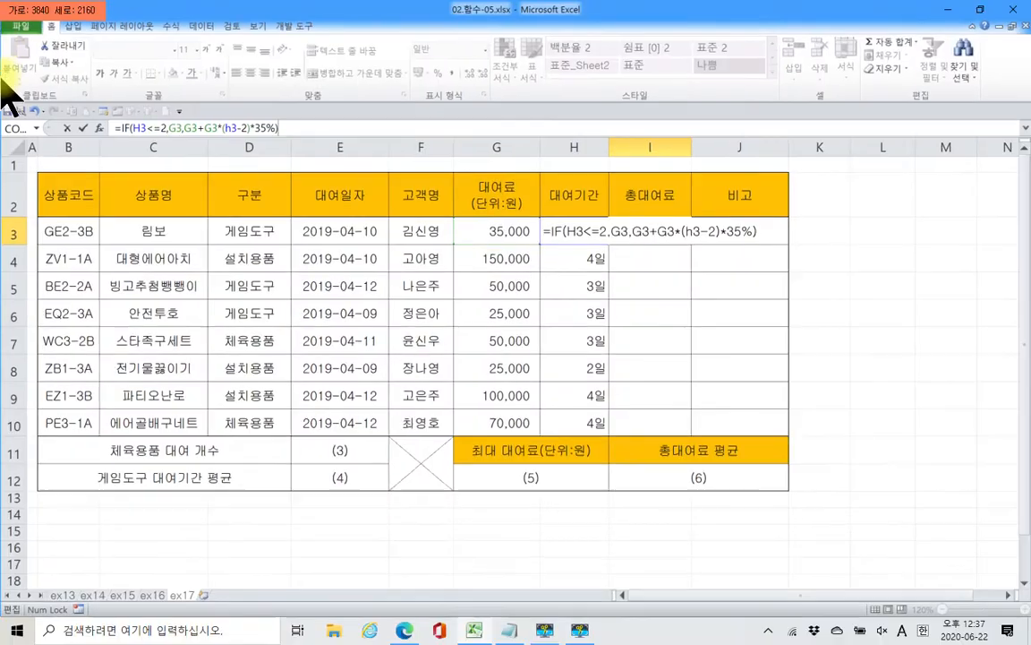
Step: Commit the IF formula in I3 and fill it down the 총대여료 column through I10
{"action": "left_click", "coordinate": [82, 128]}
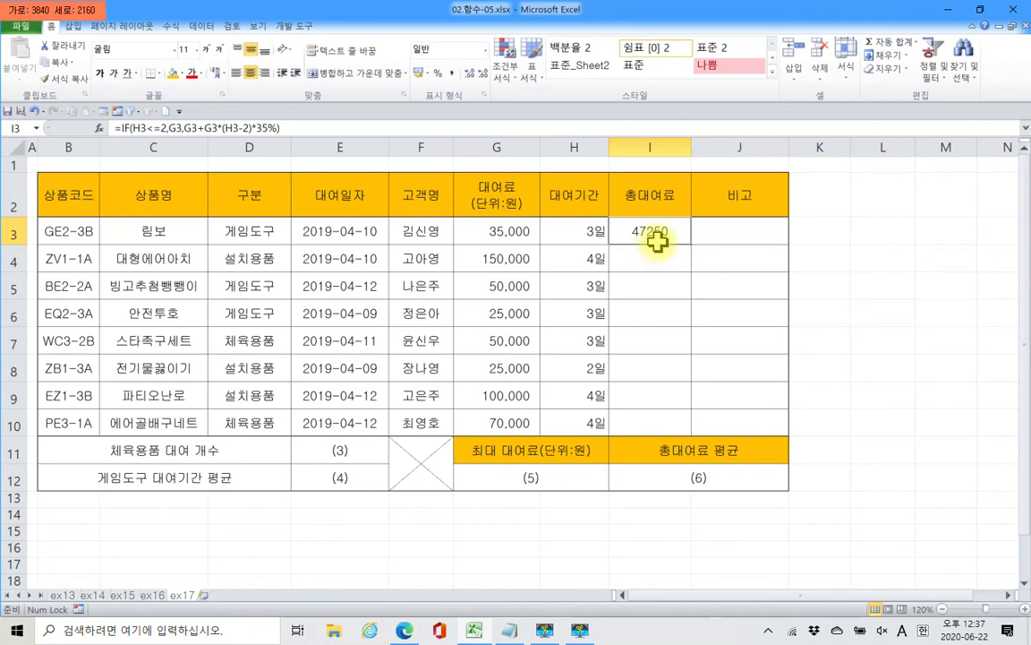
{"action": "left_click_drag", "start_coordinate": [691, 245], "coordinate": [690, 427]}
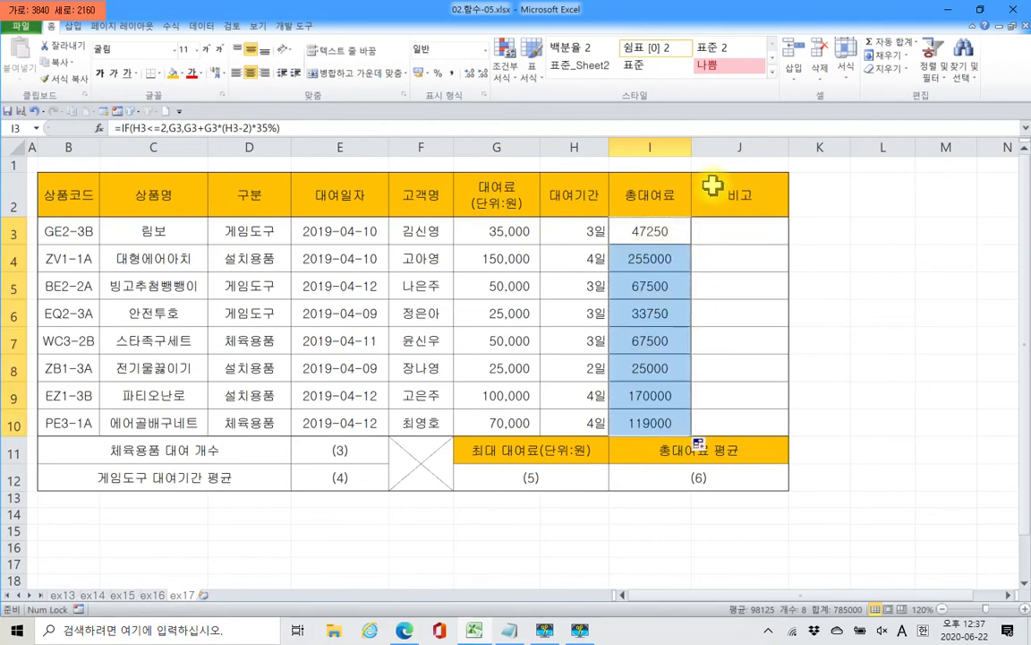
Step: Enter the formula =MID(B3,3,1) in J3 to extract the third character of the 상품코드
{"action": "left_click", "coordinate": [727, 235]}
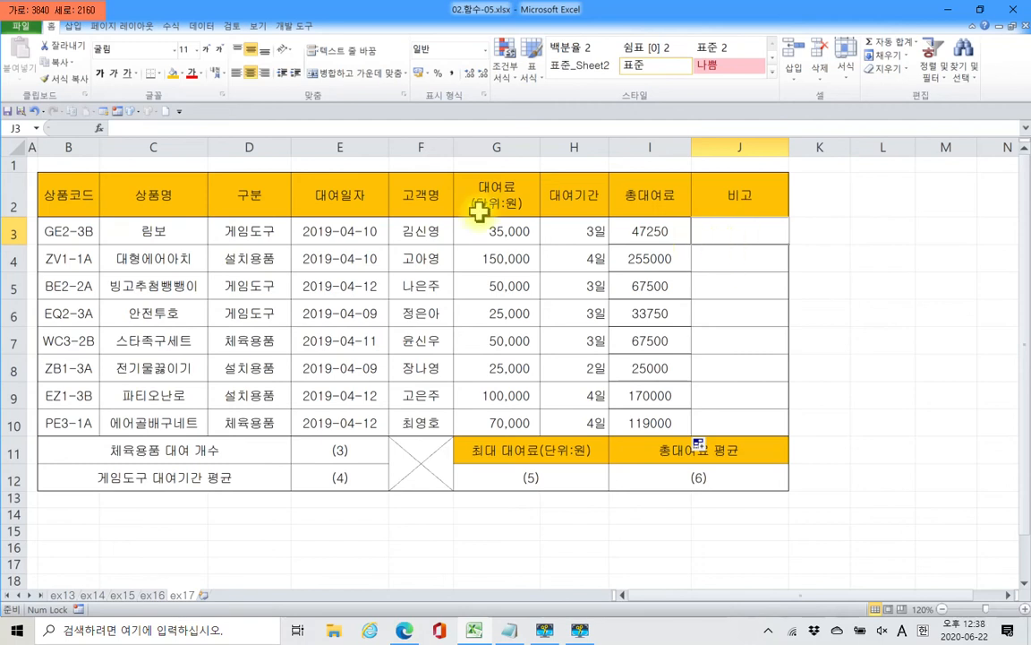
{"action": "left_click", "coordinate": [116, 127]}
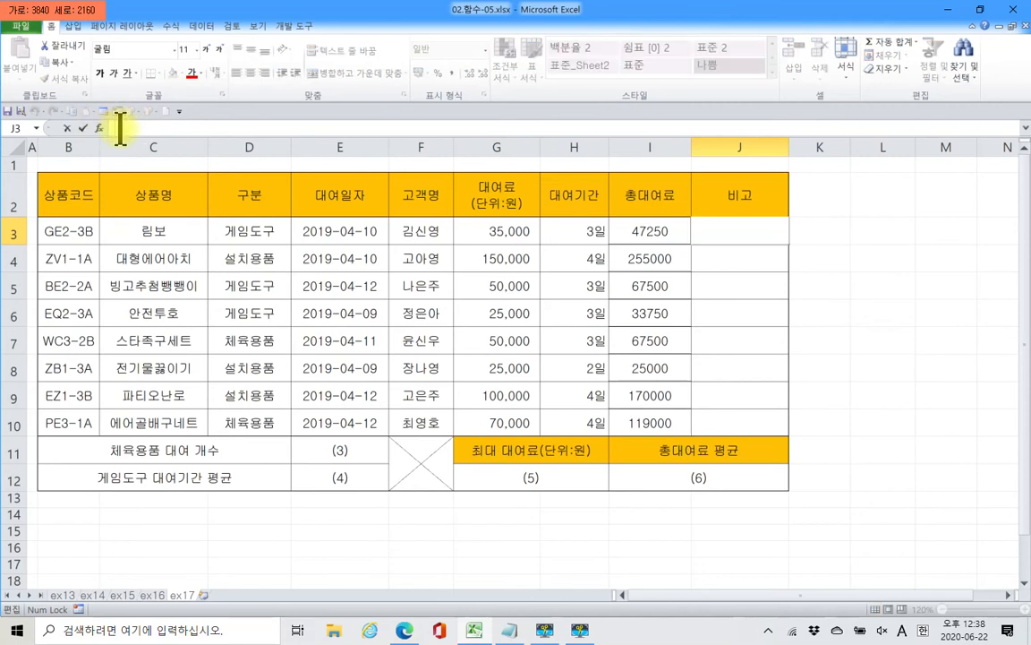
{"action": "type", "text": "="}
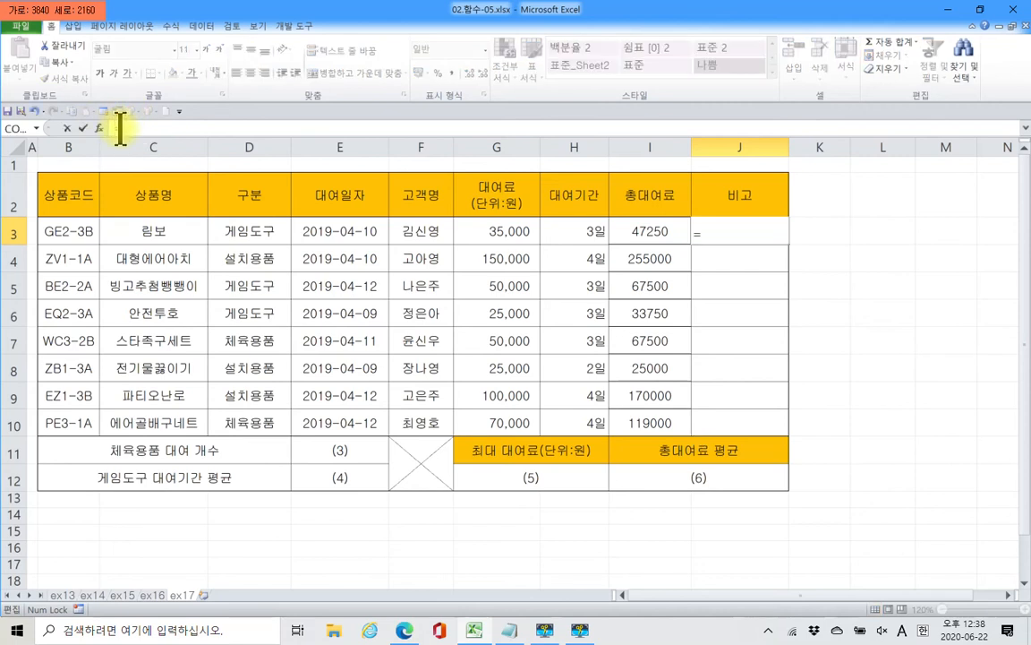
{"action": "type", "text": "mid"}
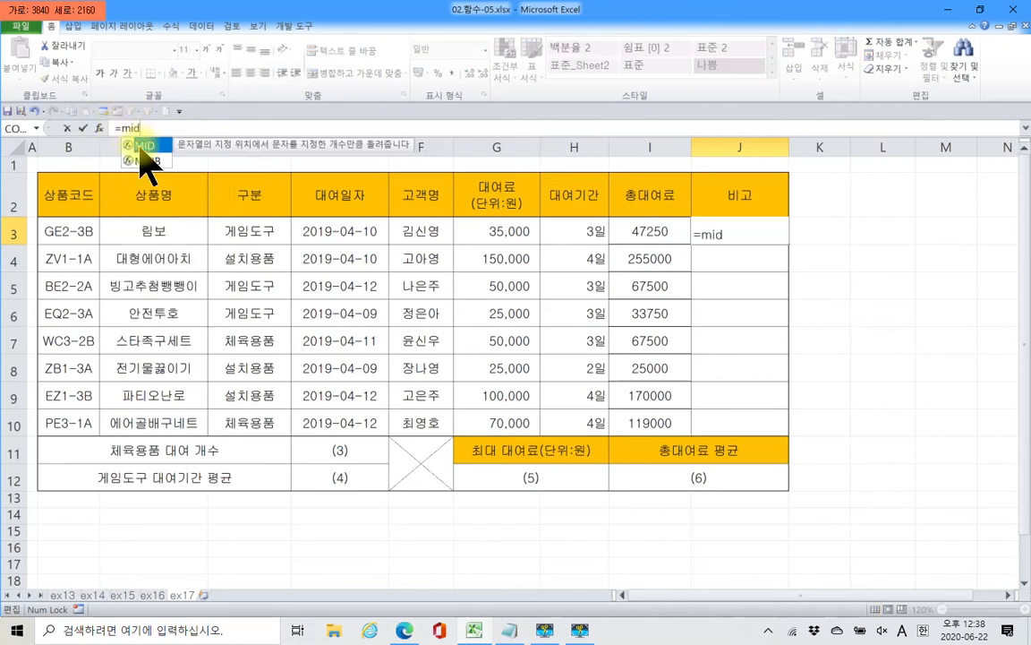
{"action": "double_click", "coordinate": [142, 147]}
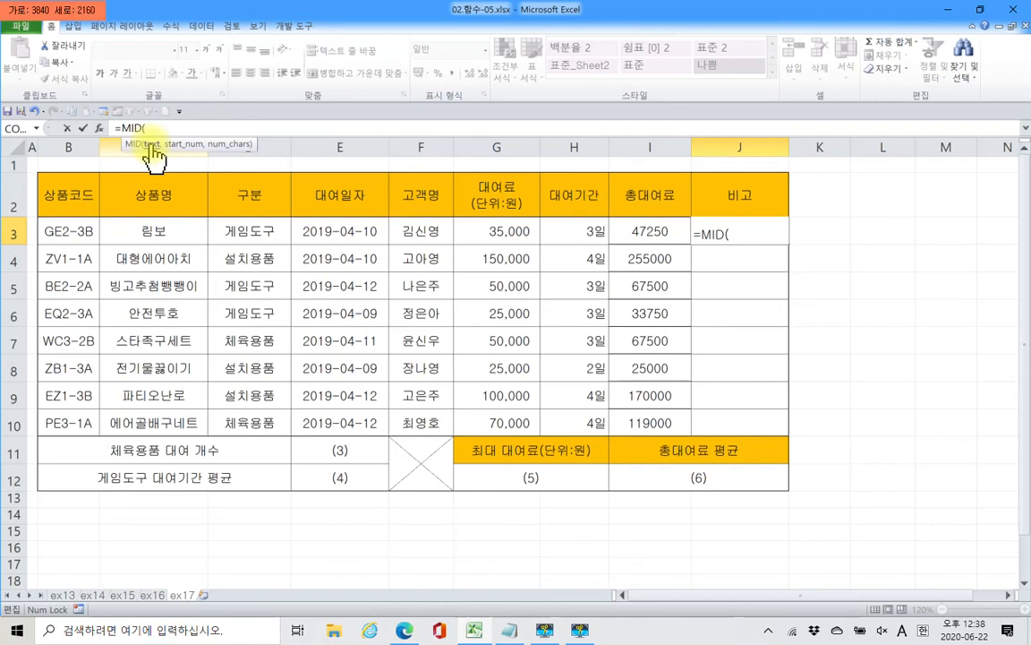
{"action": "left_click", "coordinate": [70, 230]}
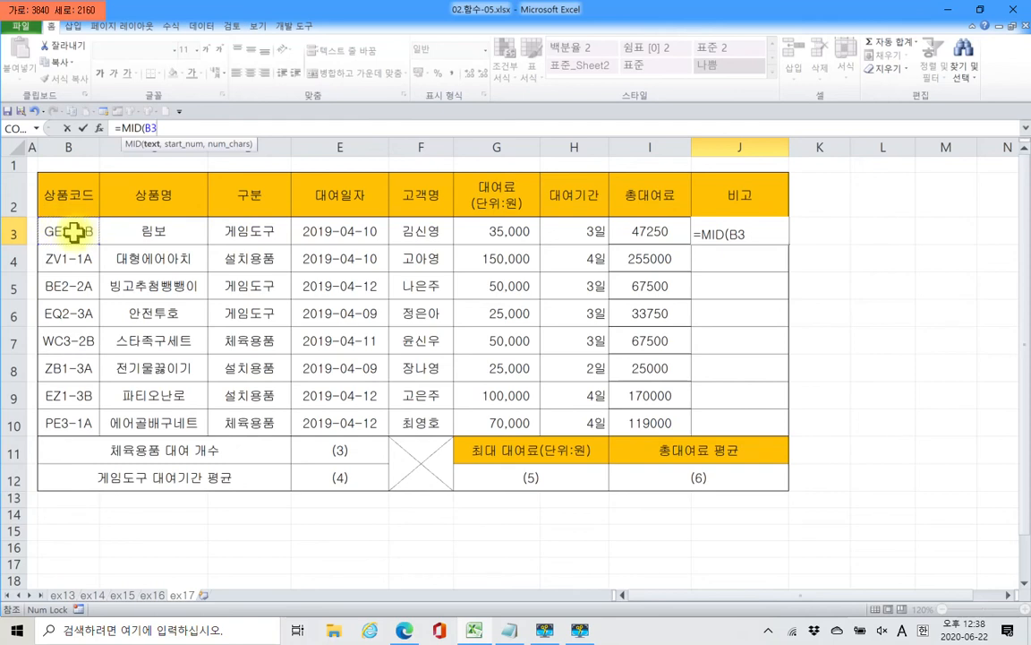
{"action": "type", "text": ","}
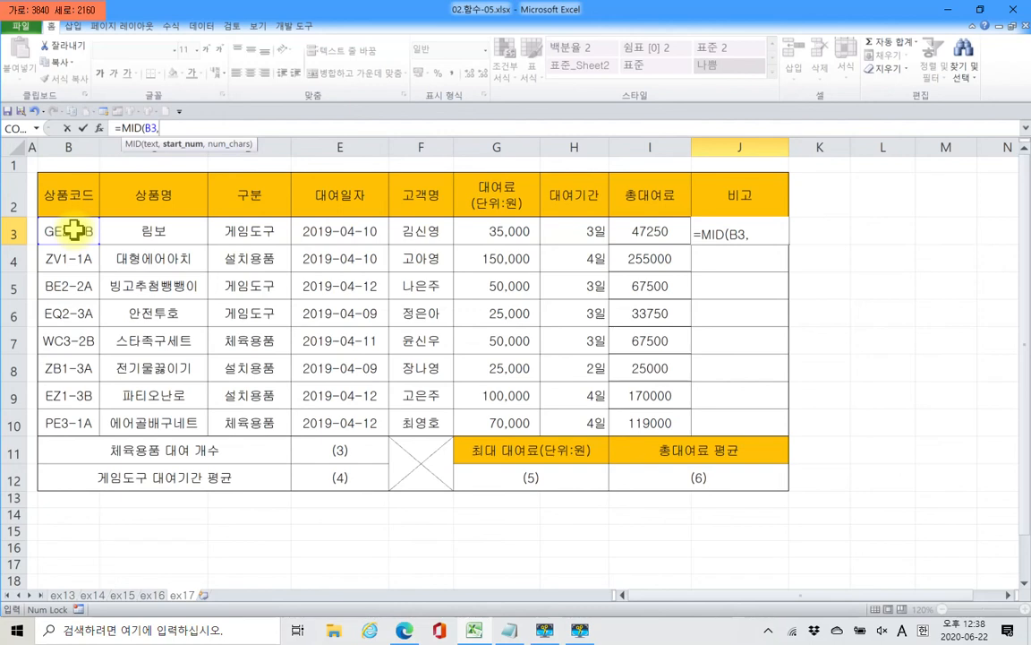
{"action": "type", "text": "3,"}
{"action": "type", "text": "1)"}
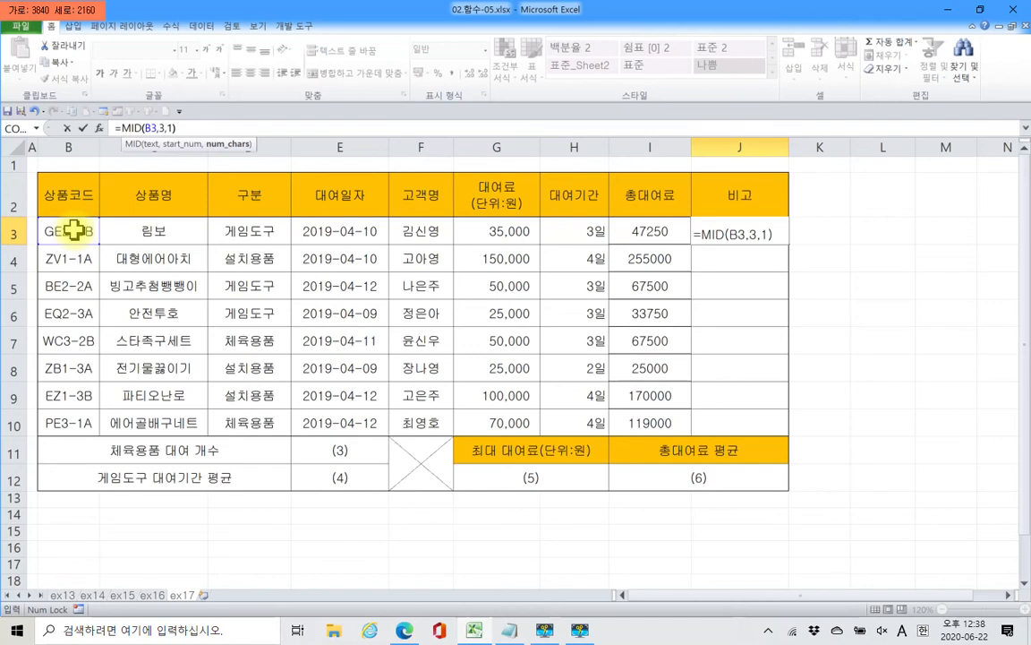
{"action": "left_click", "coordinate": [83, 128]}
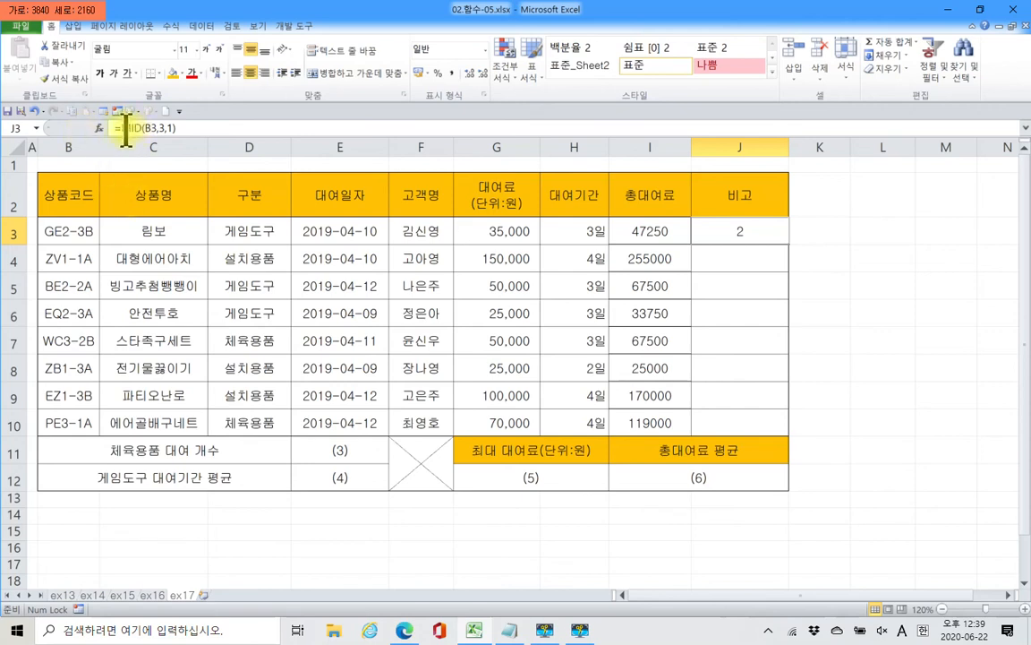
Step: Wrap J3's MID formula in an IF function with MID(B3,3,1)="1" as the logical test
{"action": "left_click", "coordinate": [121, 129]}
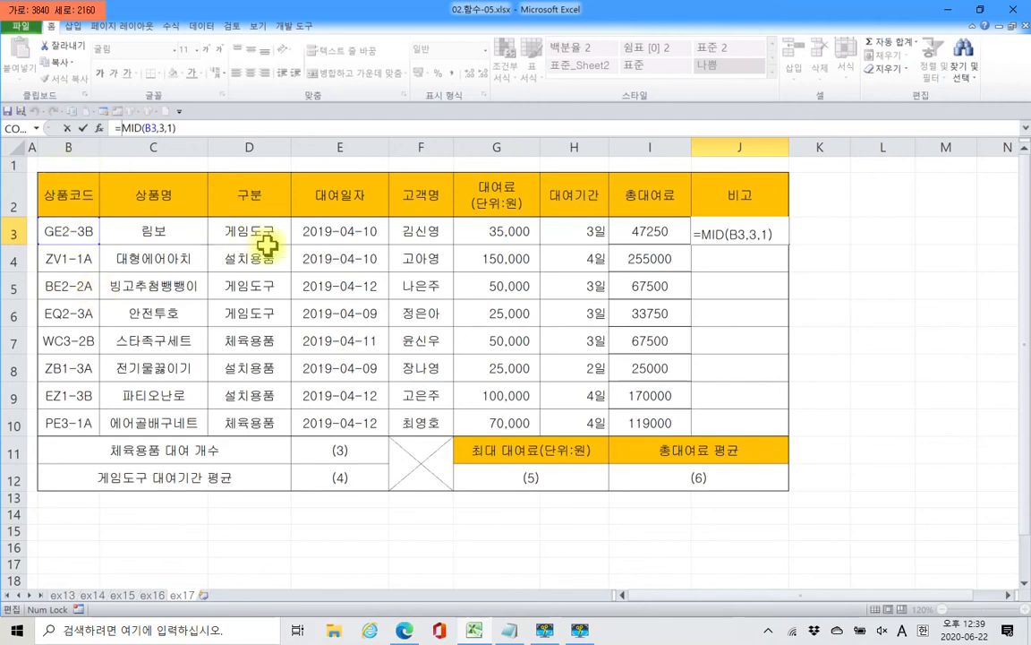
{"action": "type", "text": "if"}
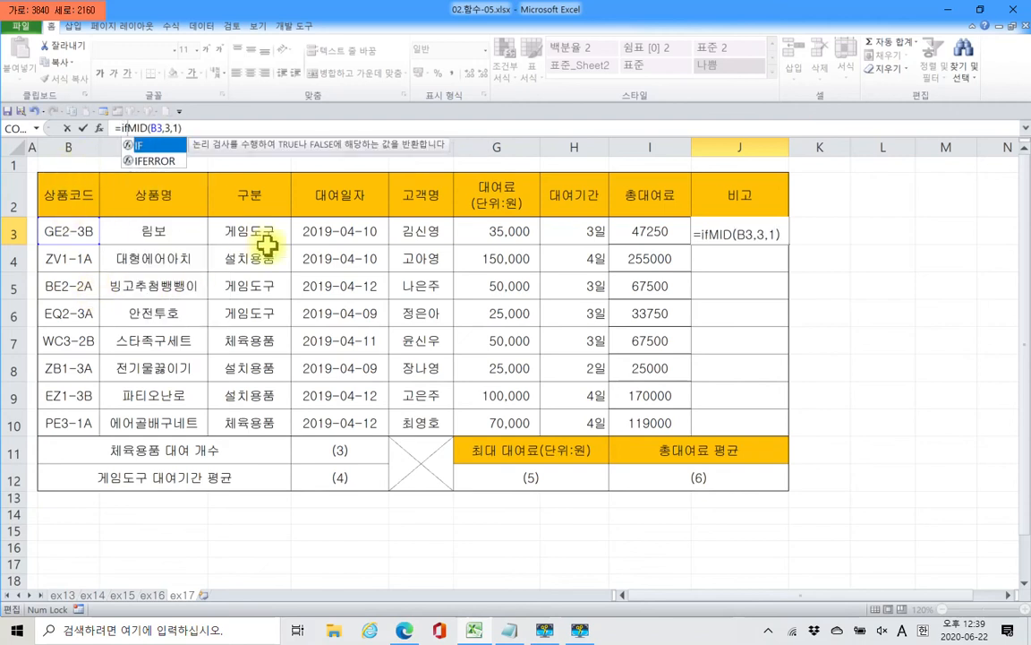
{"action": "double_click", "coordinate": [139, 144]}
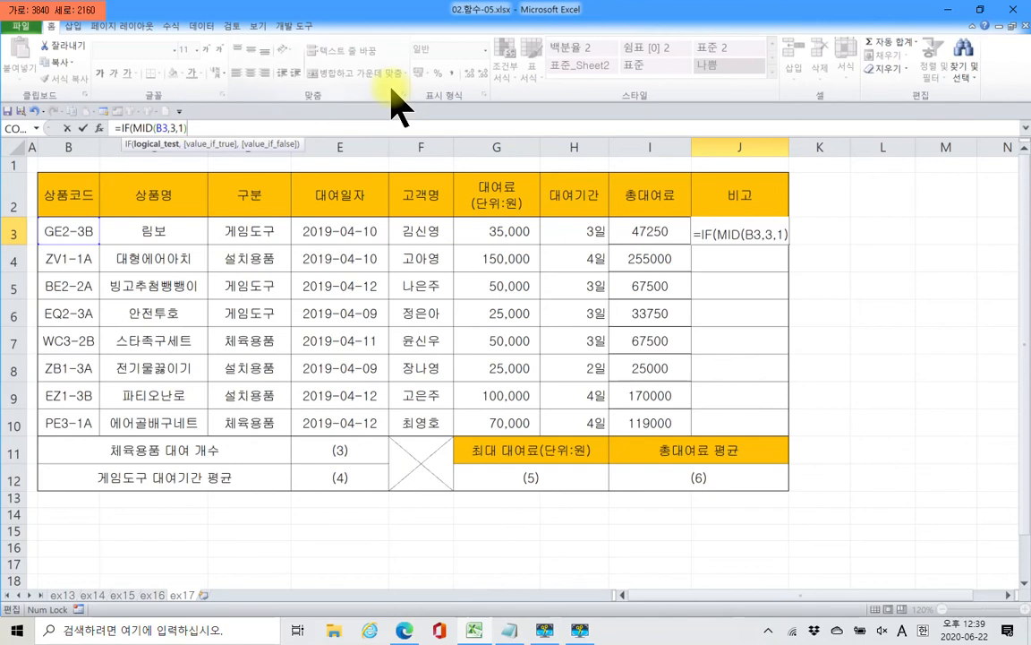
{"action": "type", "text": "="}
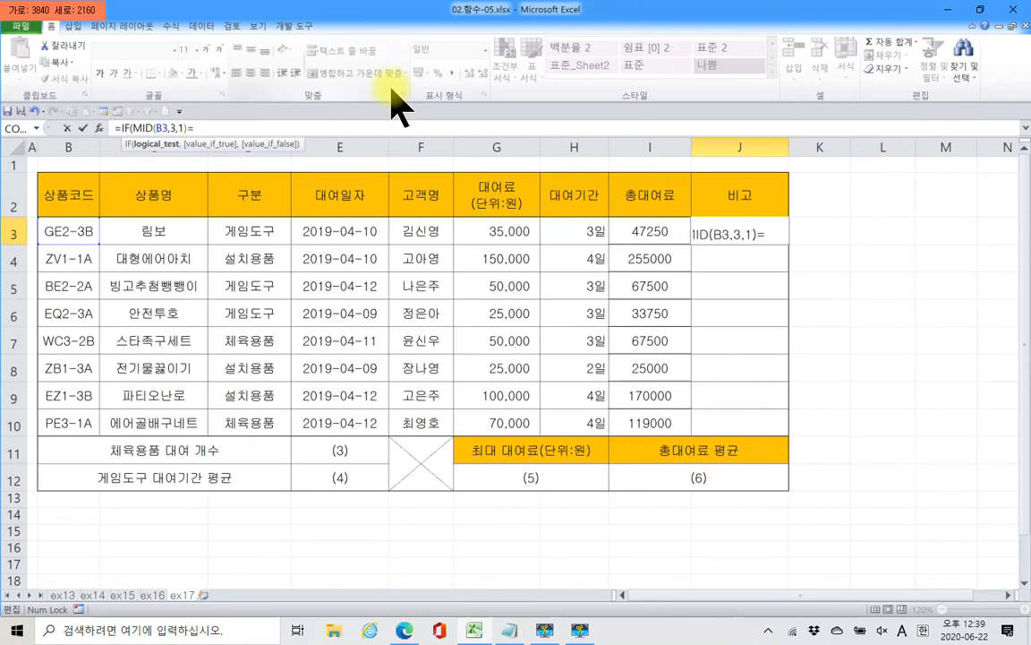
{"action": "type", "text": "\"1\","}
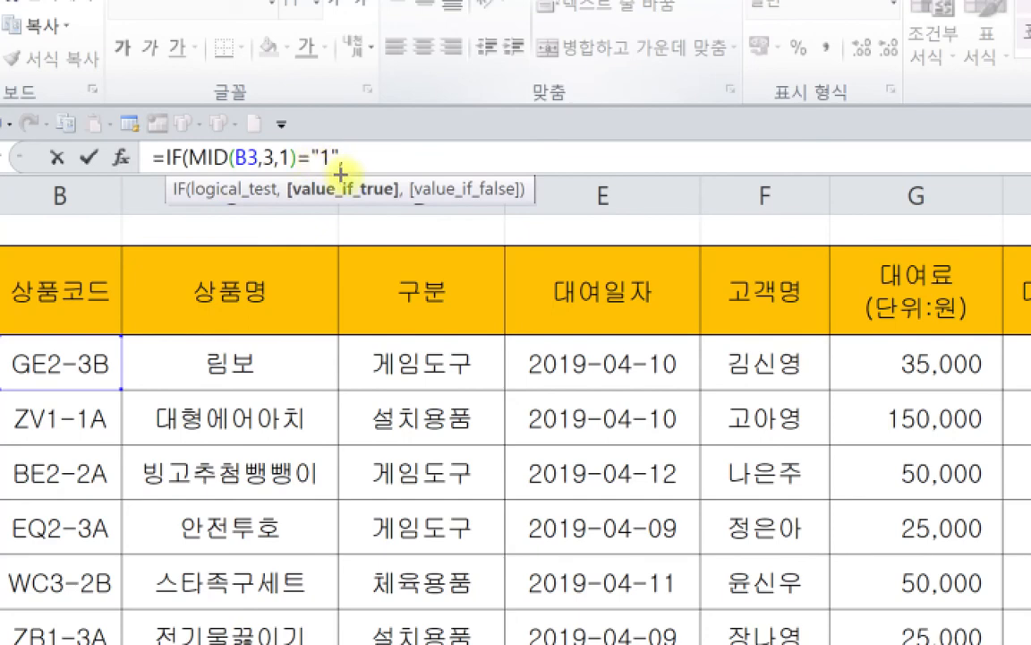
{"action": "mouse_move", "coordinate": [344, 166]}
{"action": "left_mouse_down"}
{"action": "mouse_move", "coordinate": [166, 166]}
{"action": "mouse_move", "coordinate": [143, 151]}
{"action": "mouse_move", "coordinate": [144, 121]}
{"action": "mouse_move", "coordinate": [204, 115]}
{"action": "mouse_move", "coordinate": [324, 128]}
{"action": "mouse_move", "coordinate": [341, 143]}
{"action": "mouse_move", "coordinate": [339, 170]}
{"action": "mouse_move", "coordinate": [327, 175]}
{"action": "left_mouse_up"}
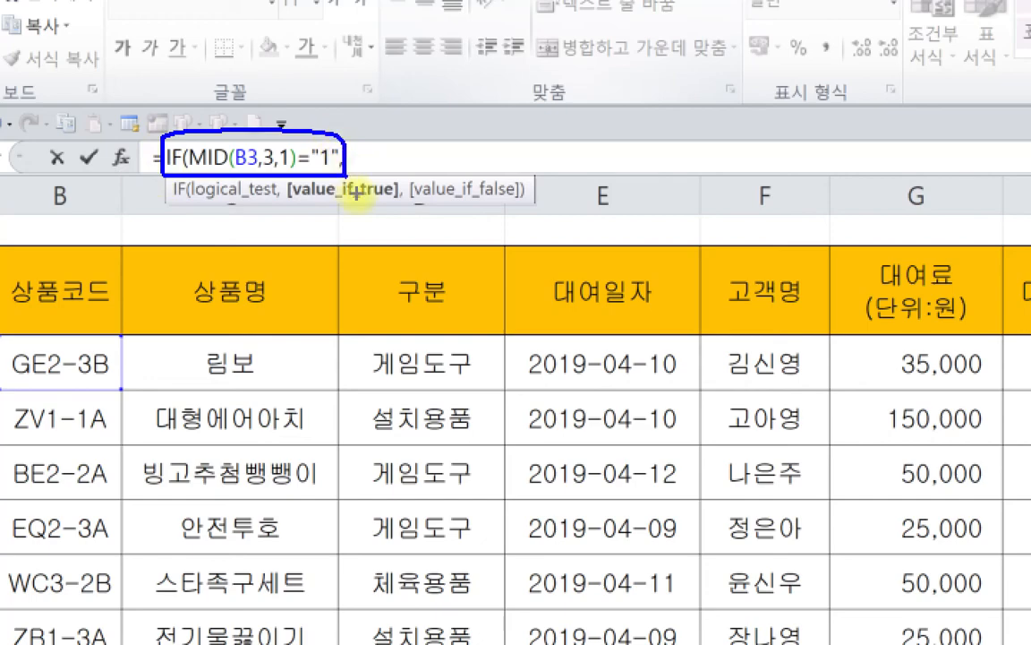
{"action": "key", "text": "Escape"}
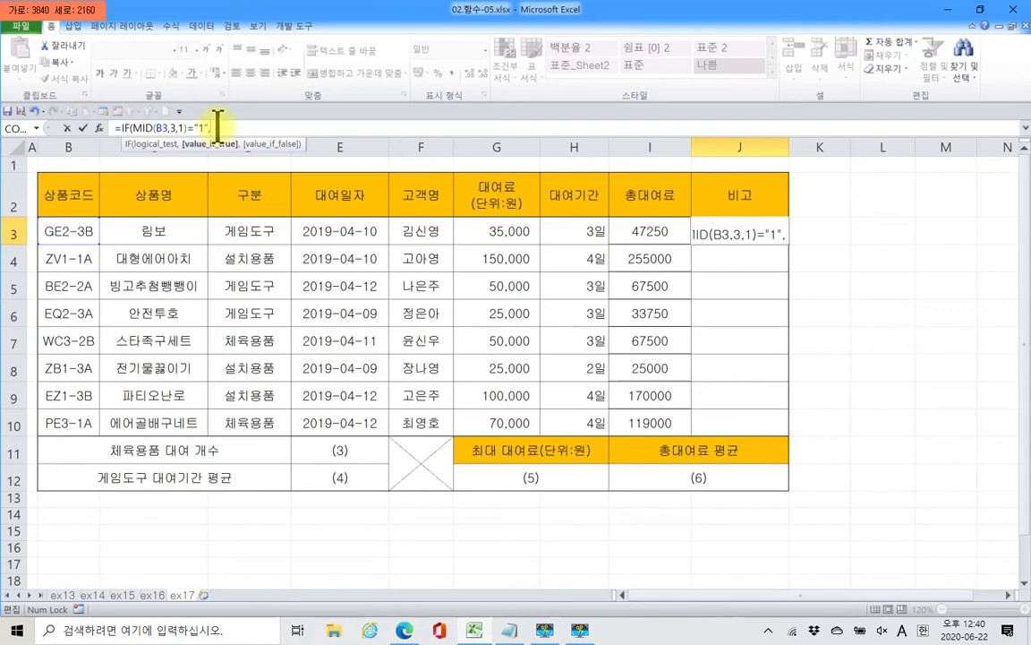
Step: Copy the IF(MID(B3,3,1)="1", part of J3's formula and return to the end of the formula
{"action": "left_click_drag", "start_coordinate": [208, 128], "coordinate": [123, 128]}
{"action": "key", "text": "ctrl+c"}
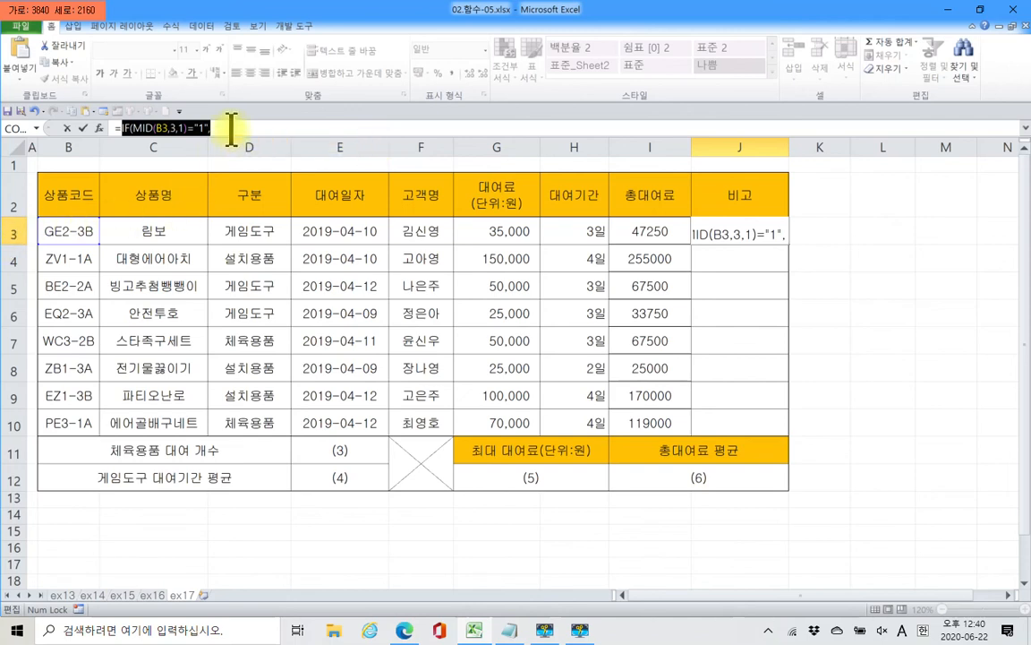
{"action": "left_click", "coordinate": [231, 128]}
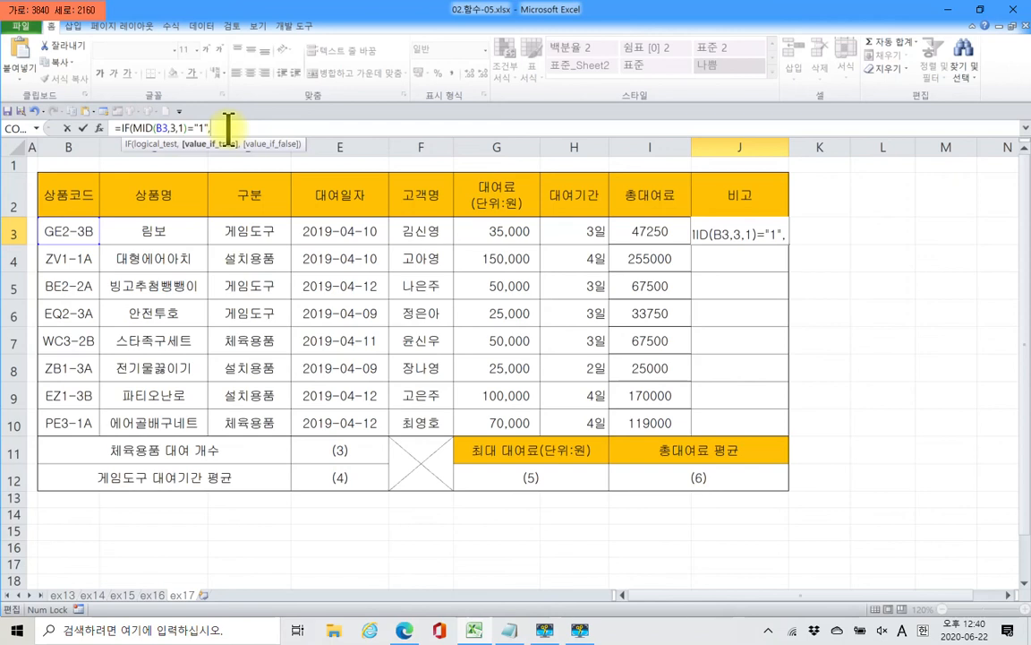
Step: Enter "현수막 무료" as the value if true in J3's IF formula
{"action": "type", "text": "\""}
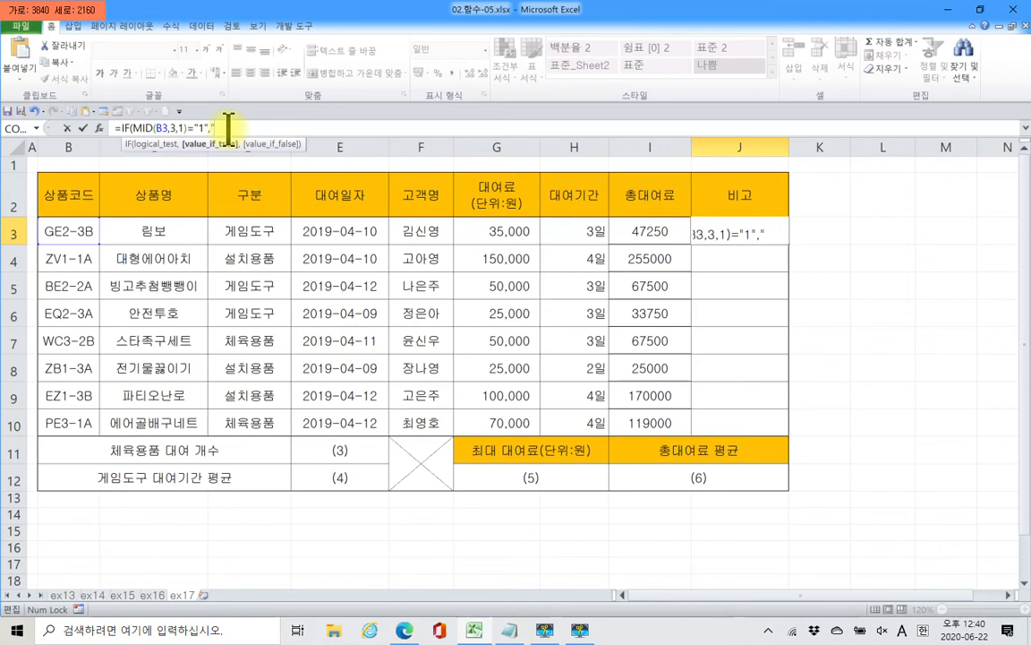
{"action": "type", "text": "ggu"}
{"action": "key", "text": "BackSpace"}
{"action": "key", "text": "BackSpace"}
{"action": "key", "text": "BackSpace"}
{"action": "key", "text": "Hangul"}
{"action": "type", "text": "현수막 무료"}
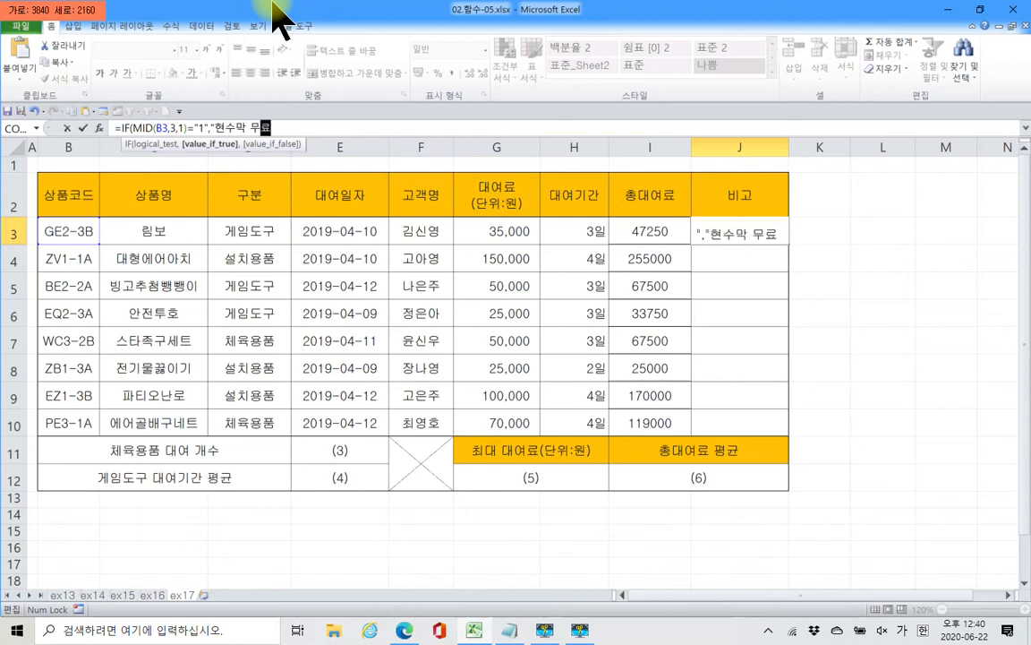
{"action": "type", "text": "\","}
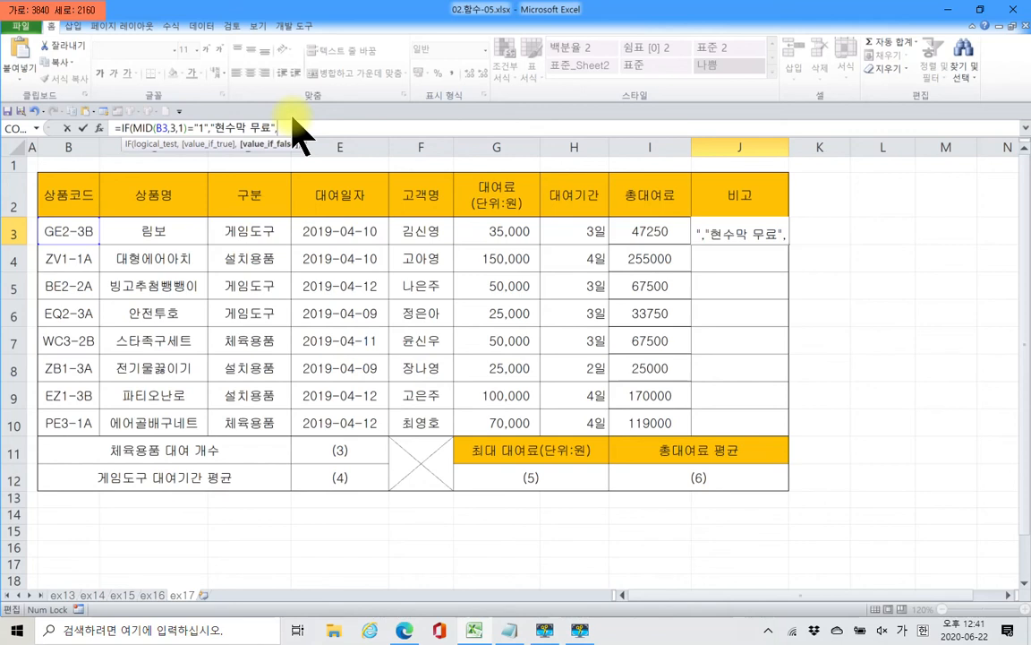
Step: Paste the copied IF part as J3's value if false and change its comparison value to "2"
{"action": "key", "text": "ctrl+v"}
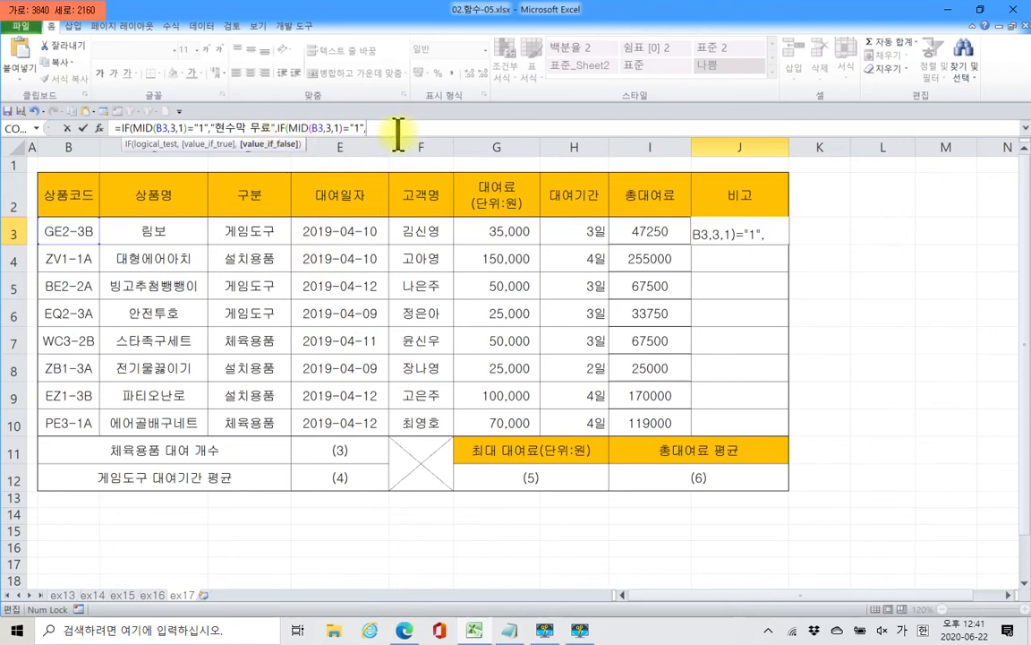
{"action": "left_click", "coordinate": [359, 128]}
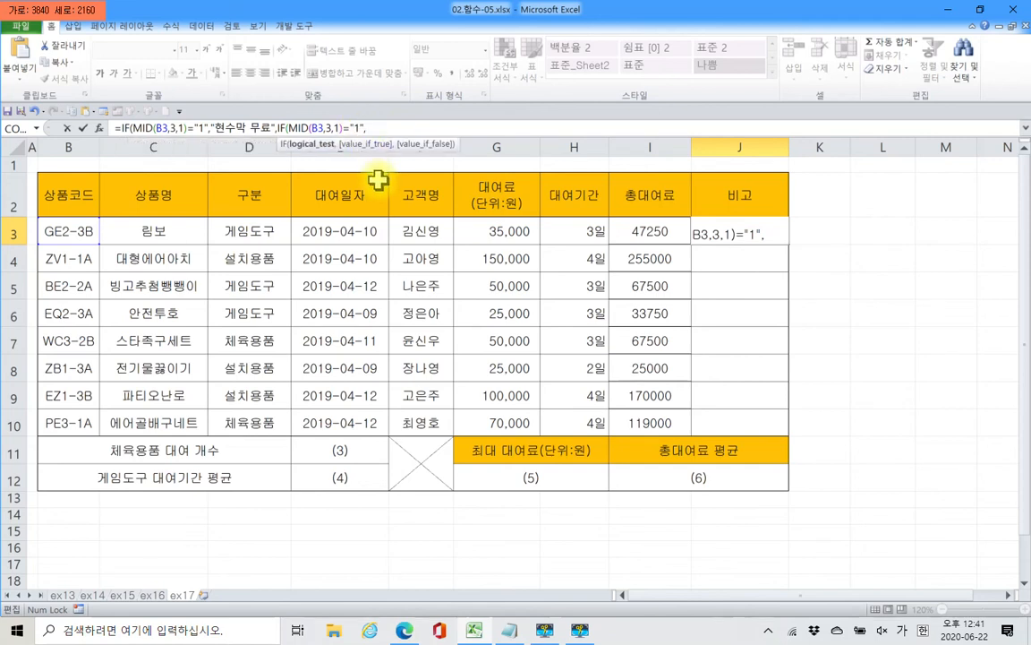
{"action": "key", "text": "BackSpace"}
{"action": "type", "text": "2"}
{"action": "left_click", "coordinate": [382, 126]}
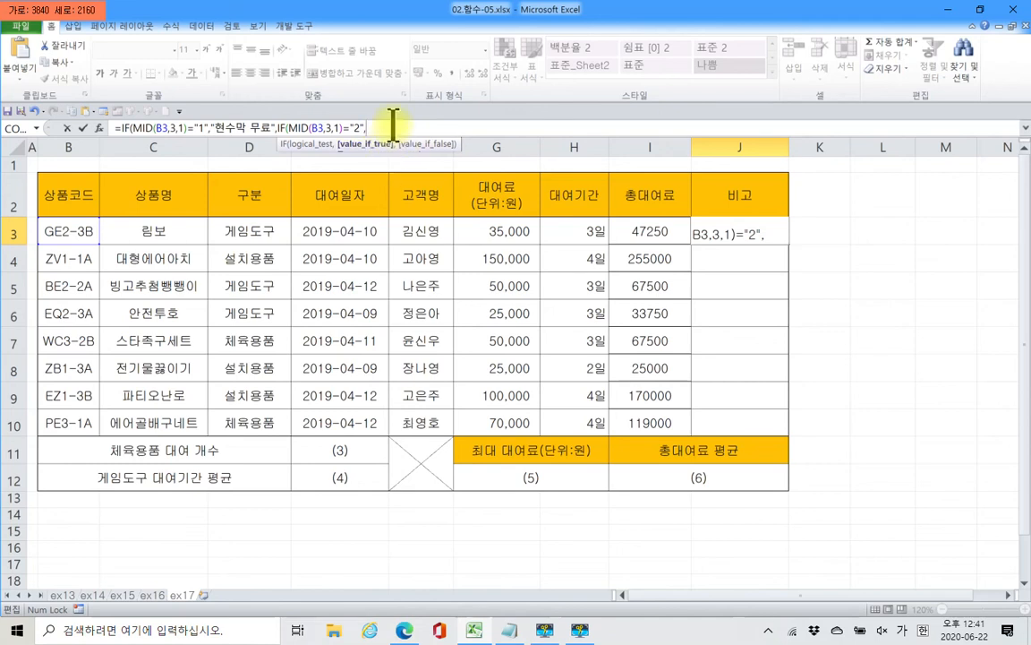
Step: Give J3's nested IF "신호총 무료" as value if true and an empty string as value if false, closing both parentheses
{"action": "type", "text": "\"신호총무로"}
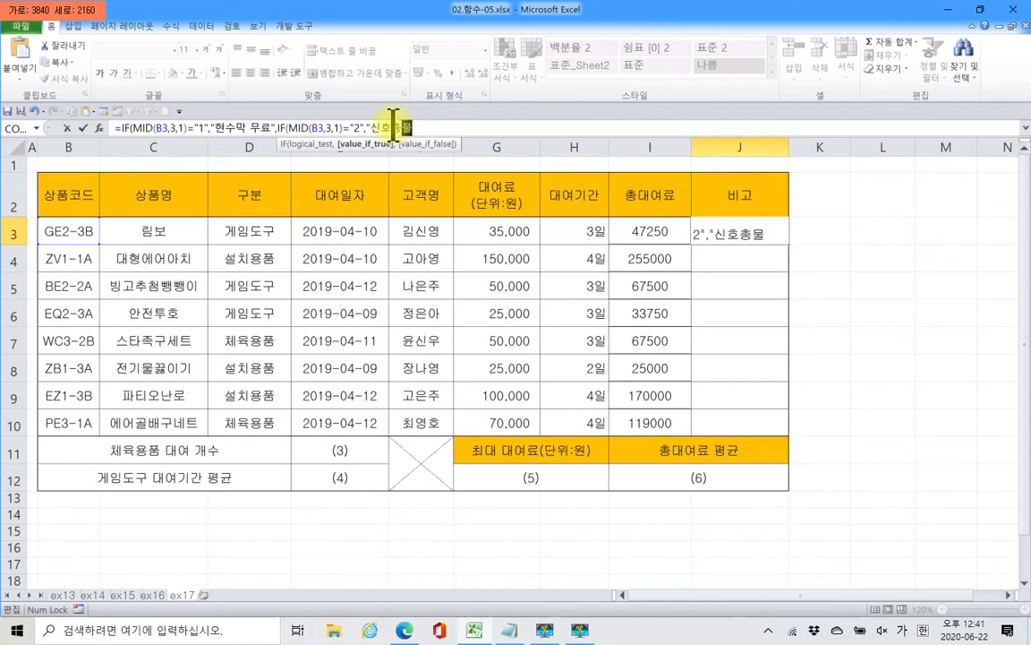
{"action": "key", "text": "BackSpace"}
{"action": "key", "text": "BackSpace"}
{"action": "type", "text": "료"}
{"action": "key", "text": "Left"}
{"action": "key", "text": "Left"}
{"action": "type", "text": "무료\","}
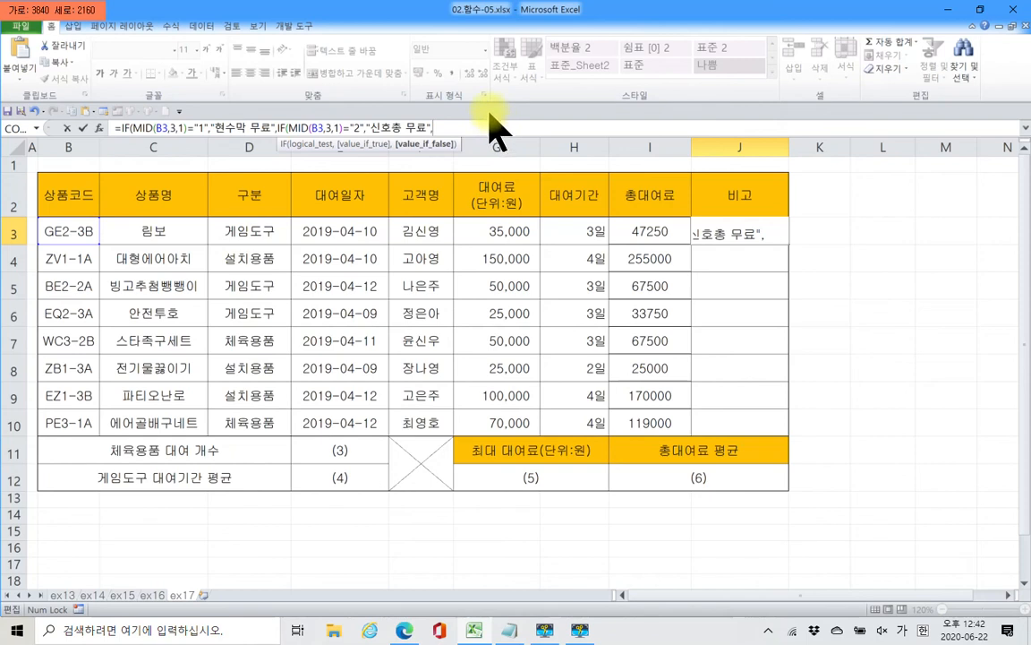
{"action": "type", "text": "\"\""}
{"action": "type", "text": "))"}
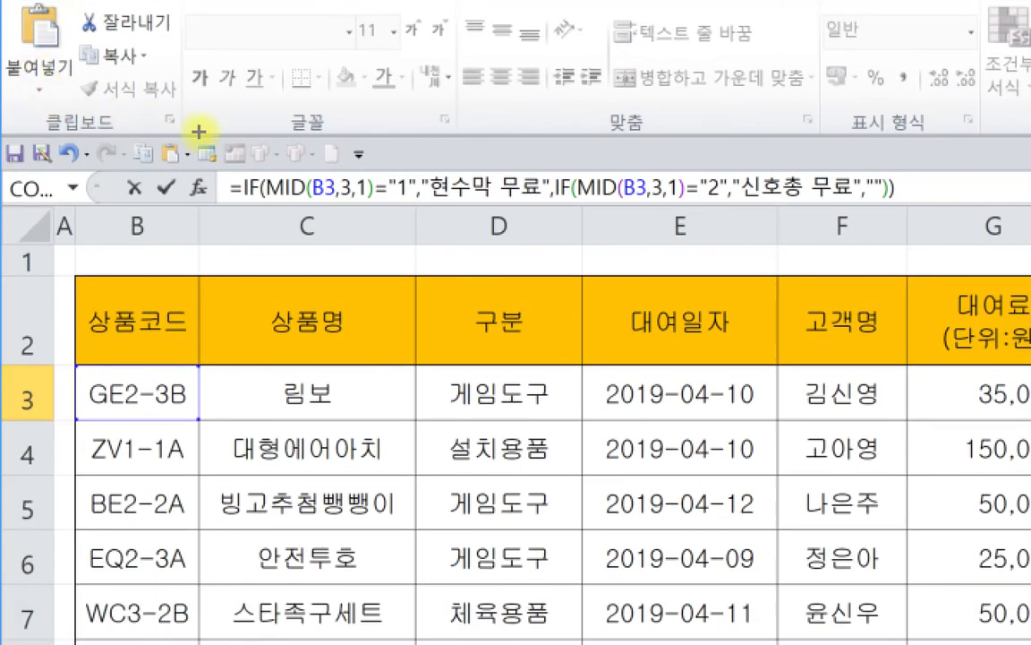
{"action": "mouse_move", "coordinate": [199, 132]}
{"action": "left_mouse_down"}
{"action": "mouse_move", "coordinate": [350, 170]}
{"action": "mouse_move", "coordinate": [945, 235]}
{"action": "left_mouse_up"}
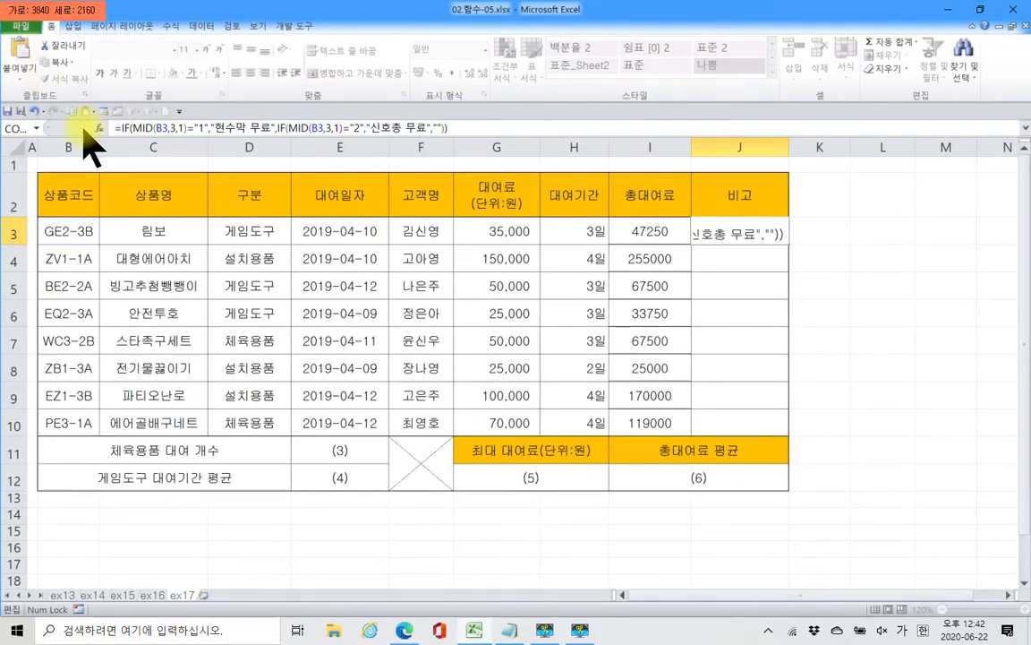
Step: Commit the nested IF formula in J3 and fill it down the 비고 column through J10
{"action": "left_click", "coordinate": [85, 129]}
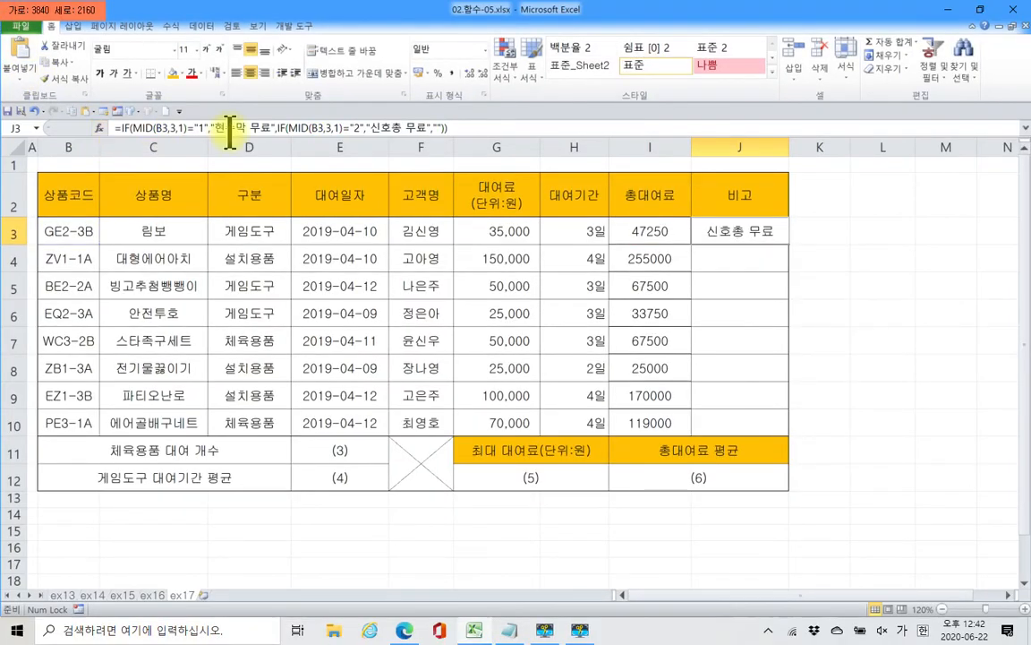
{"action": "left_click_drag", "start_coordinate": [789, 244], "coordinate": [789, 420]}
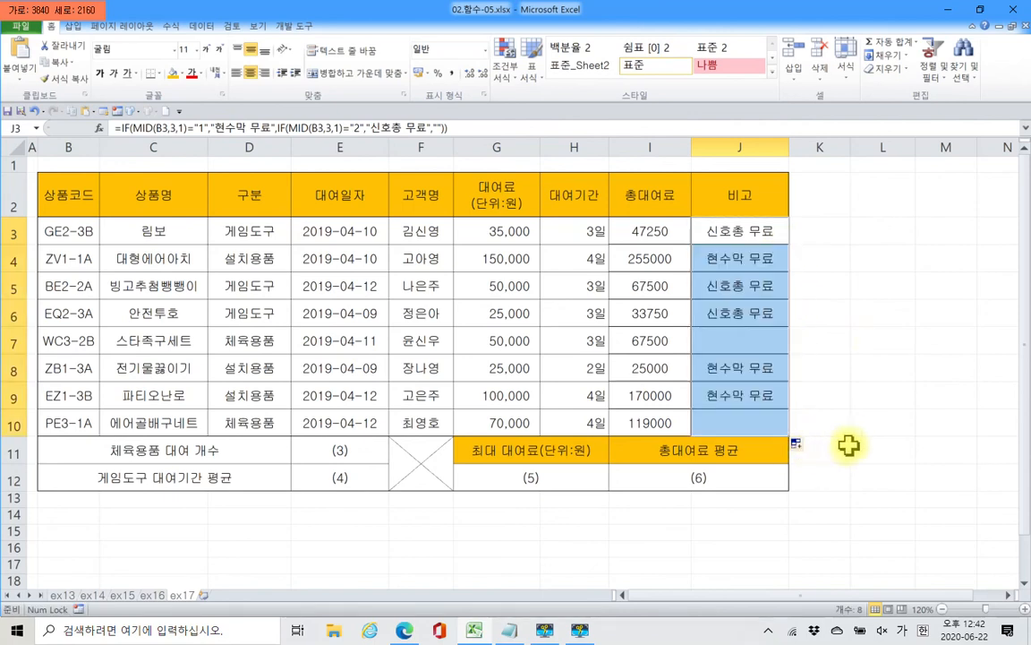
{"action": "left_click", "coordinate": [852, 446]}
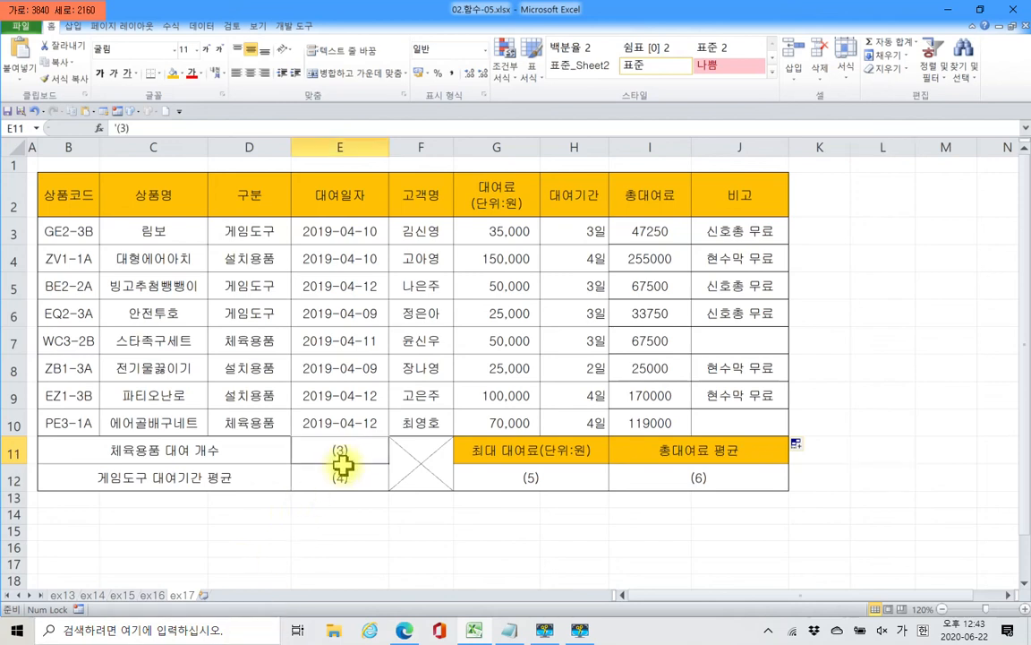
Step: Clear the placeholders in E11:E12 and set those cells' number format to 일반
{"action": "left_click_drag", "start_coordinate": [342, 458], "coordinate": [341, 472]}
{"action": "key", "text": "Delete"}
{"action": "right_click", "coordinate": [341, 461]}
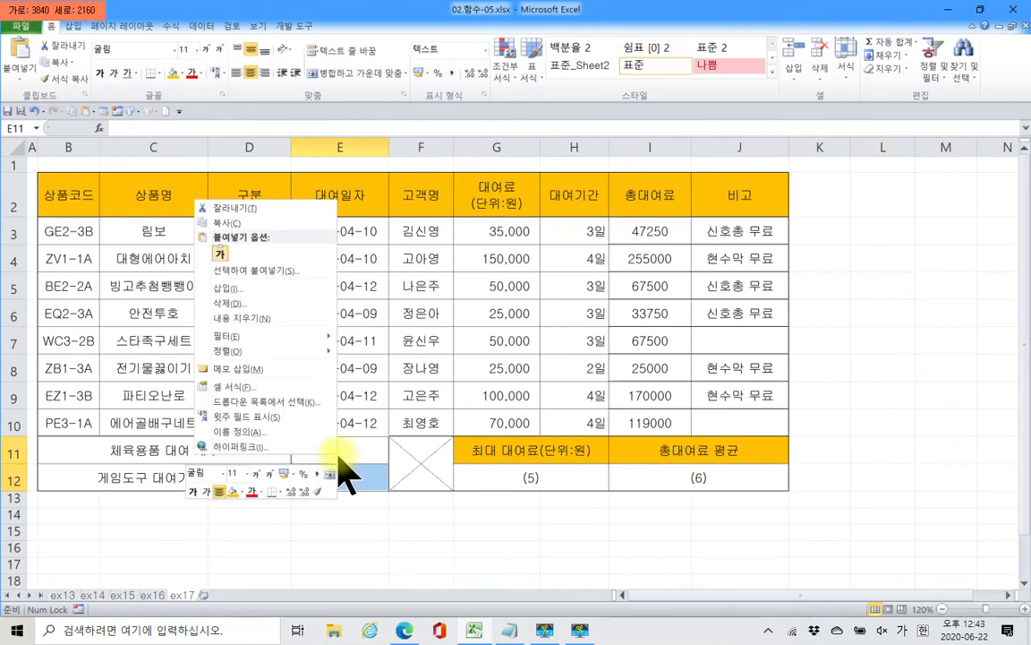
{"action": "left_click", "coordinate": [257, 389]}
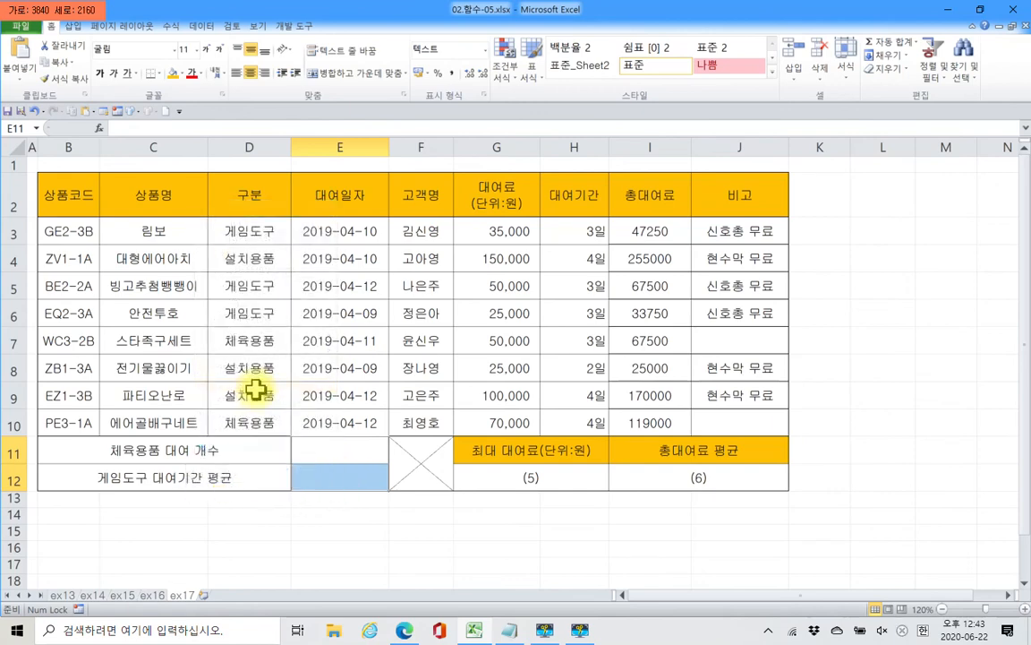
{"action": "left_click", "coordinate": [77, 285]}
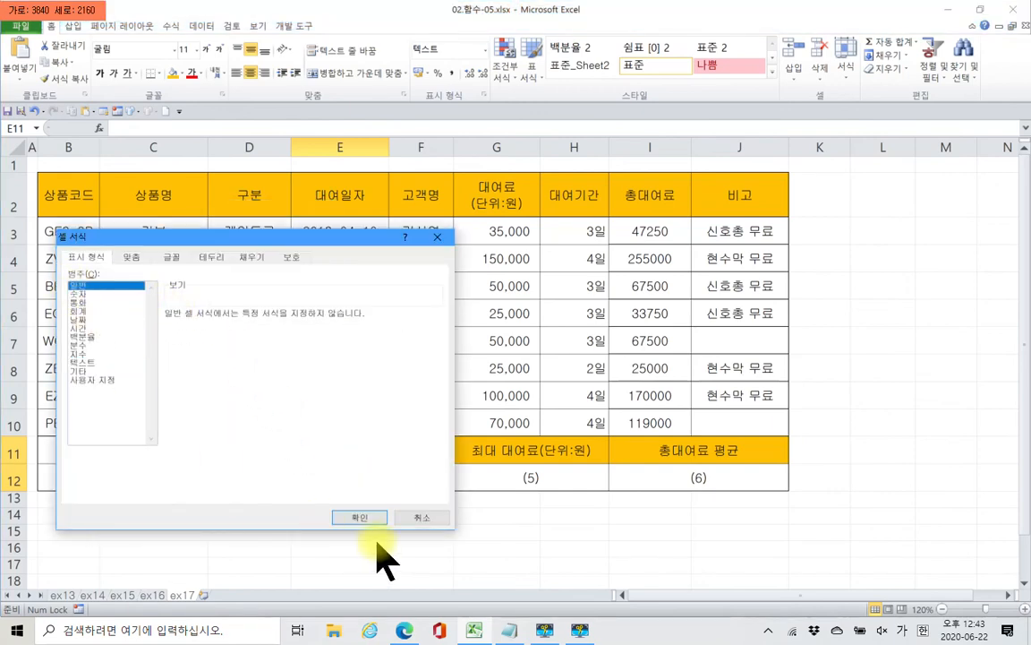
{"action": "left_click", "coordinate": [359, 518]}
{"action": "left_click", "coordinate": [354, 460]}
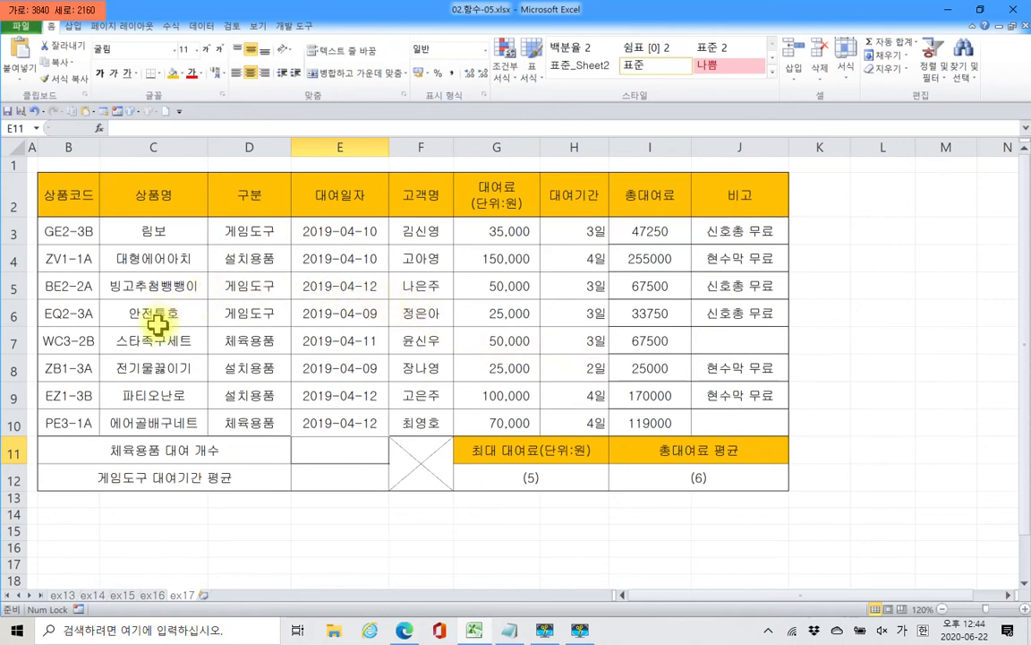
{"action": "left_click_drag", "start_coordinate": [261, 228], "coordinate": [249, 425]}
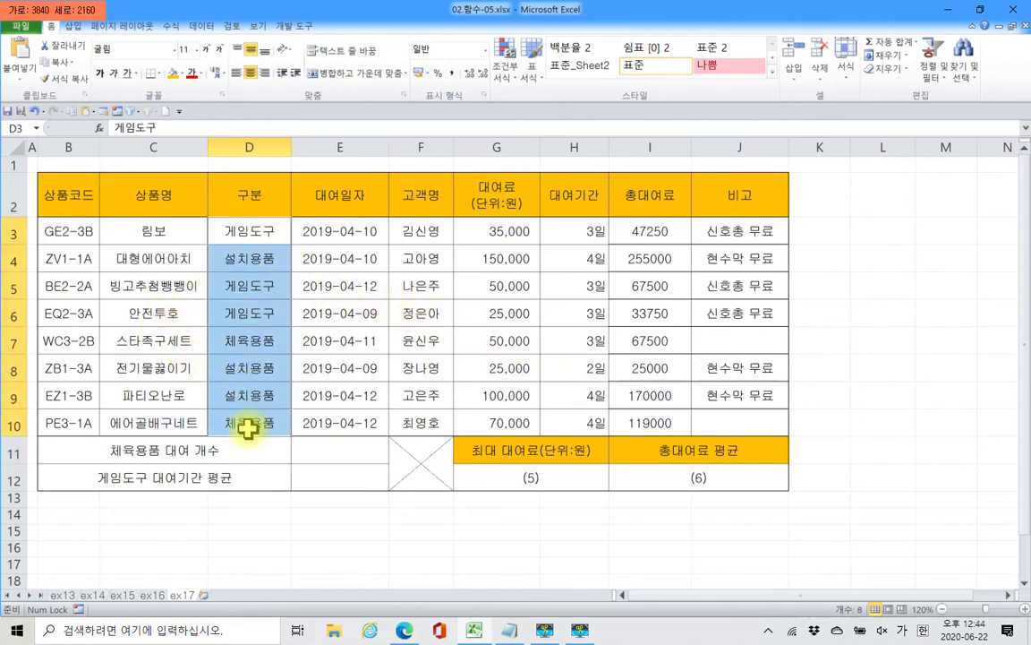
{"action": "left_click", "coordinate": [248, 232]}
{"action": "left_click_drag", "start_coordinate": [249, 233], "coordinate": [245, 401]}
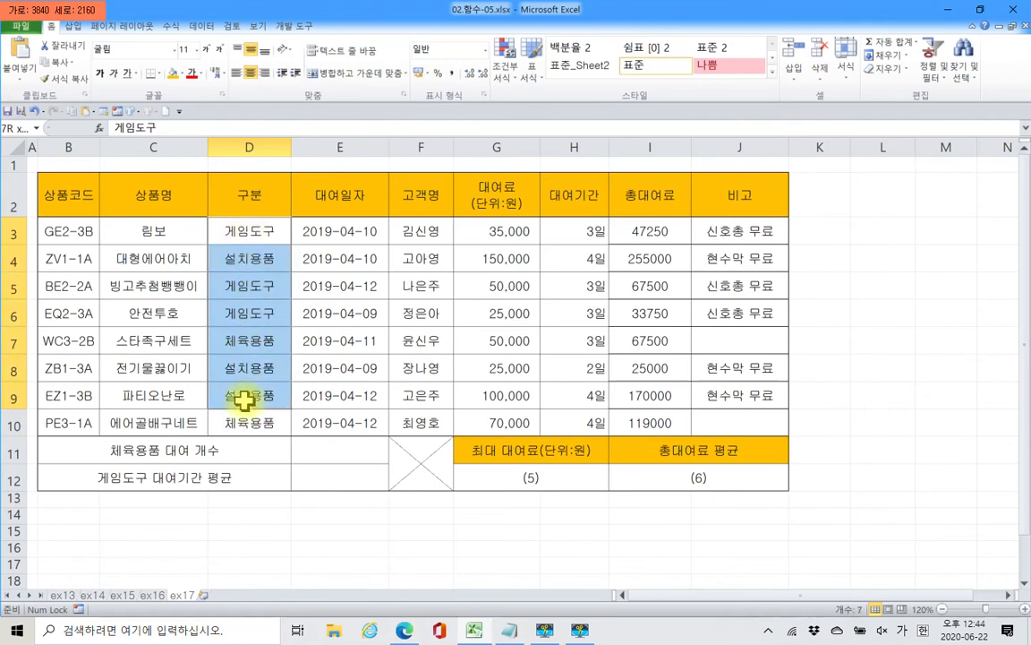
{"action": "left_click_drag", "start_coordinate": [245, 402], "coordinate": [246, 396]}
{"action": "left_click", "coordinate": [246, 416]}
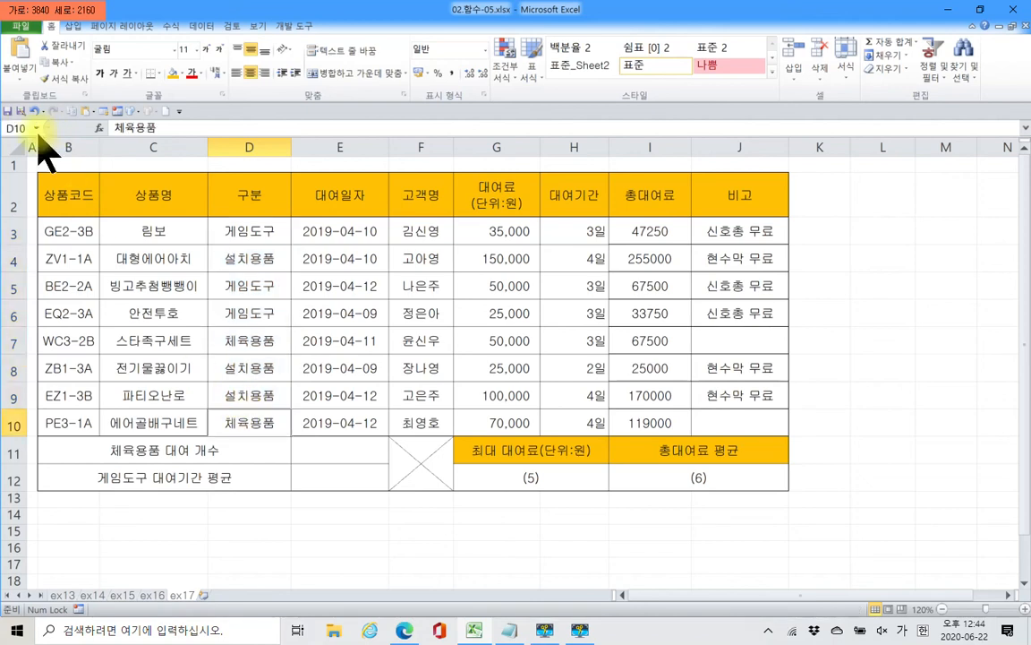
Step: Check where the existing defined name 구분 points by jumping to it, and return to the ex17 sheet
{"action": "left_click", "coordinate": [37, 131]}
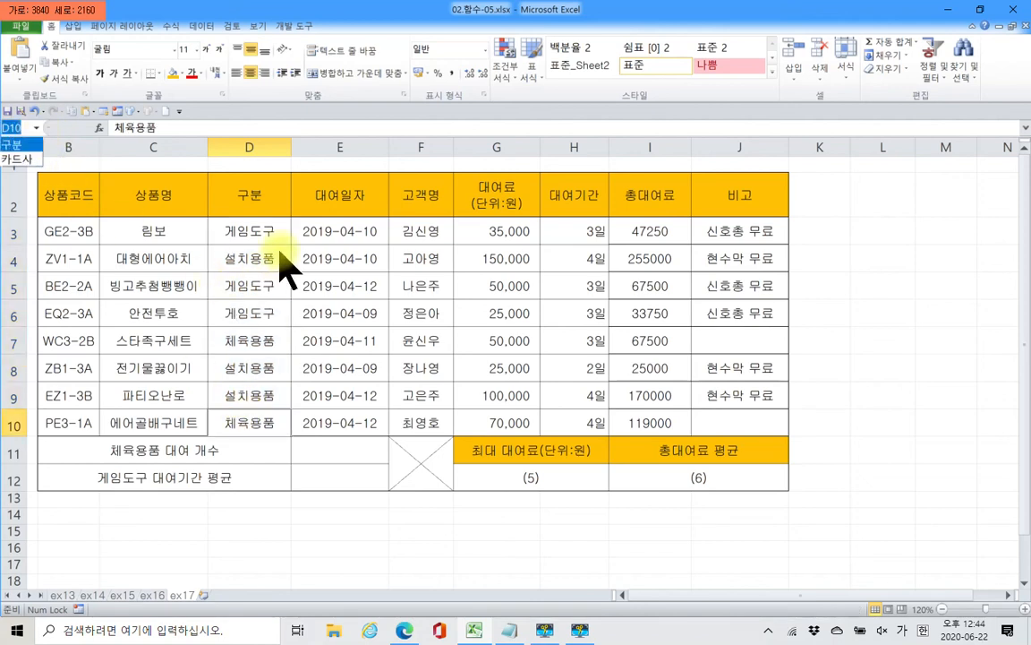
{"action": "left_click", "coordinate": [261, 235]}
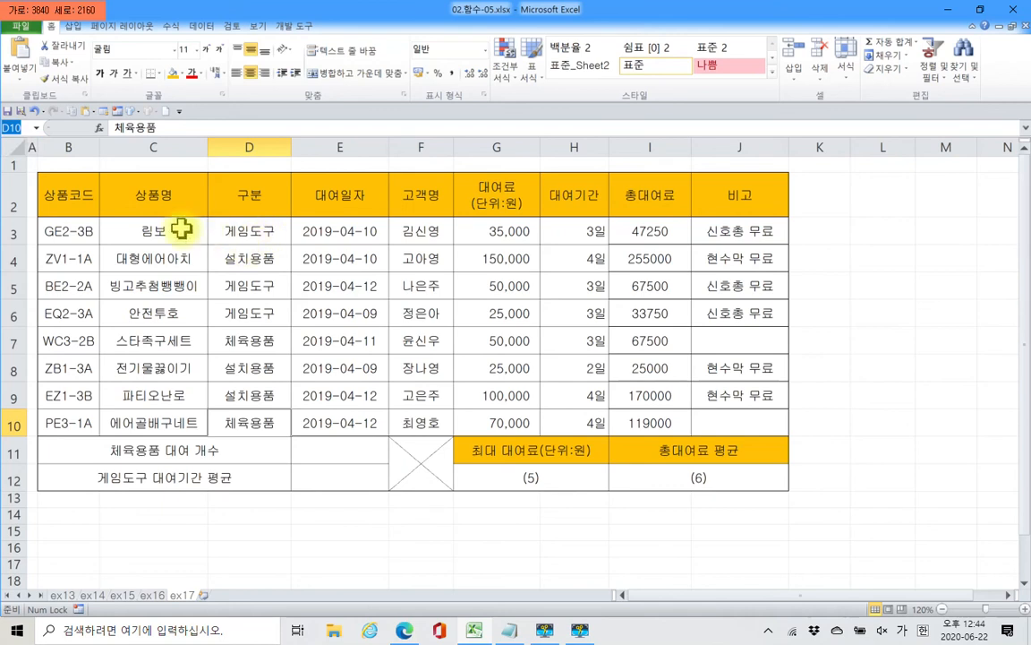
{"action": "left_click", "coordinate": [37, 128]}
{"action": "left_click", "coordinate": [17, 139]}
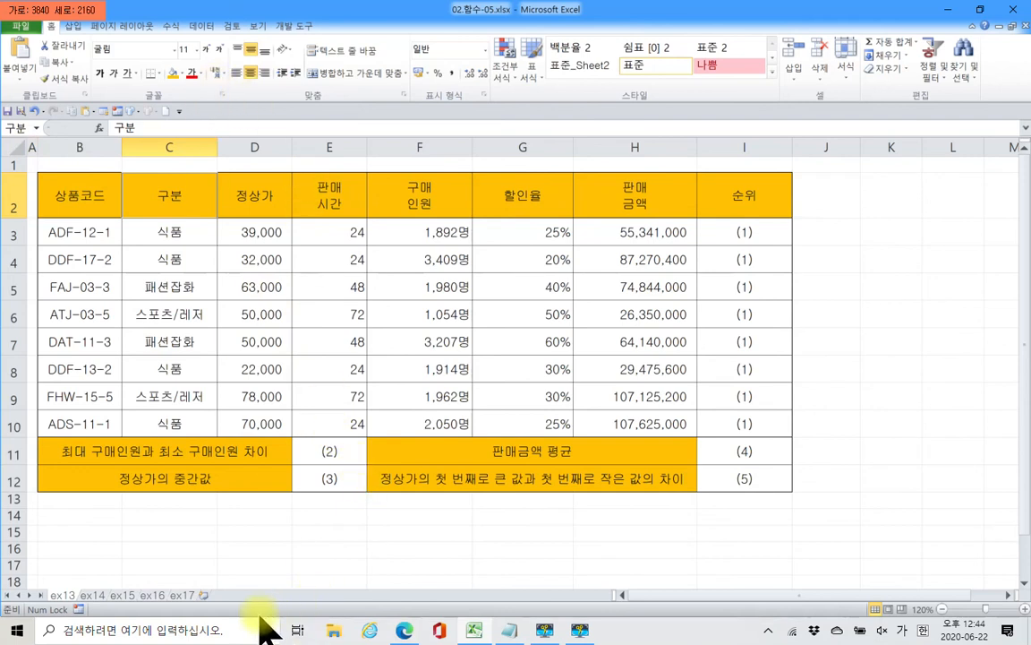
{"action": "left_click", "coordinate": [178, 594]}
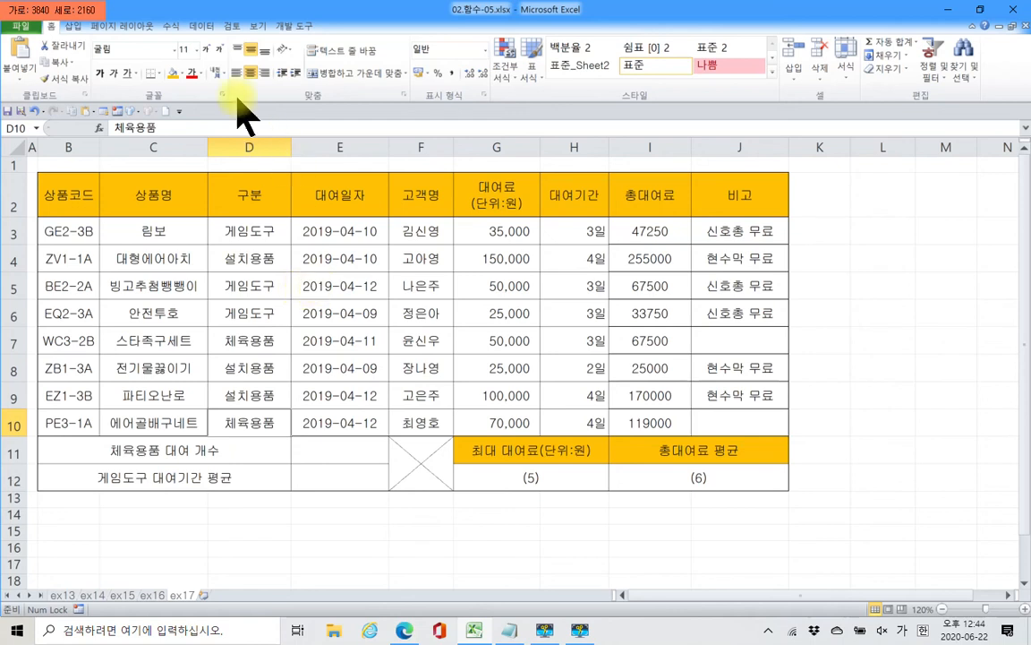
Step: Change the defined name 구분 to refer to ='ex17'!$D$3:$D$10 in the Name Manager and close it
{"action": "left_click", "coordinate": [171, 26]}
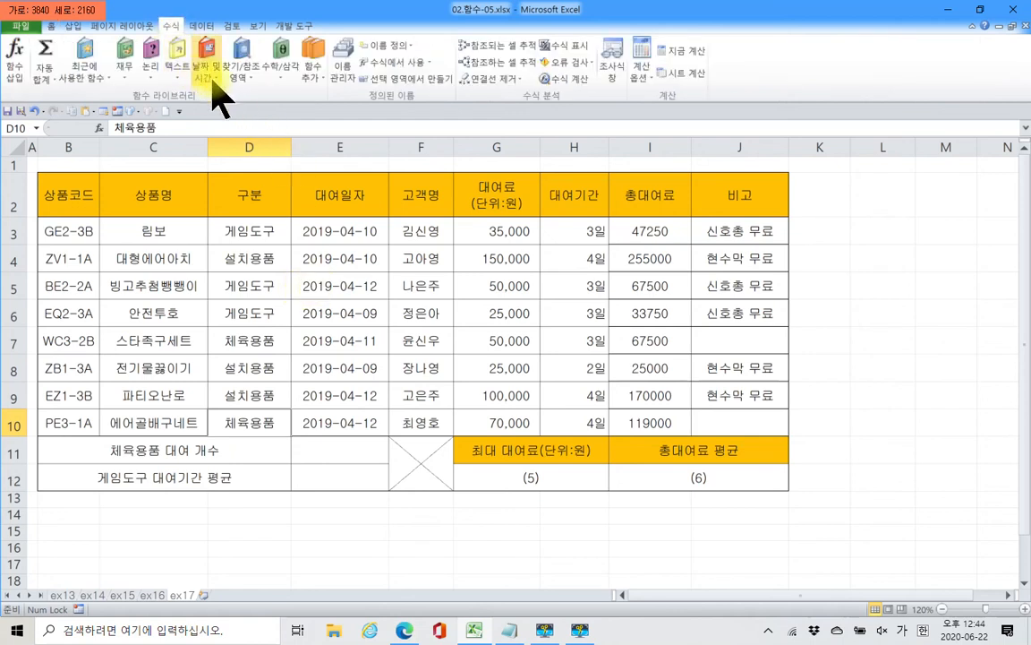
{"action": "left_click", "coordinate": [349, 65]}
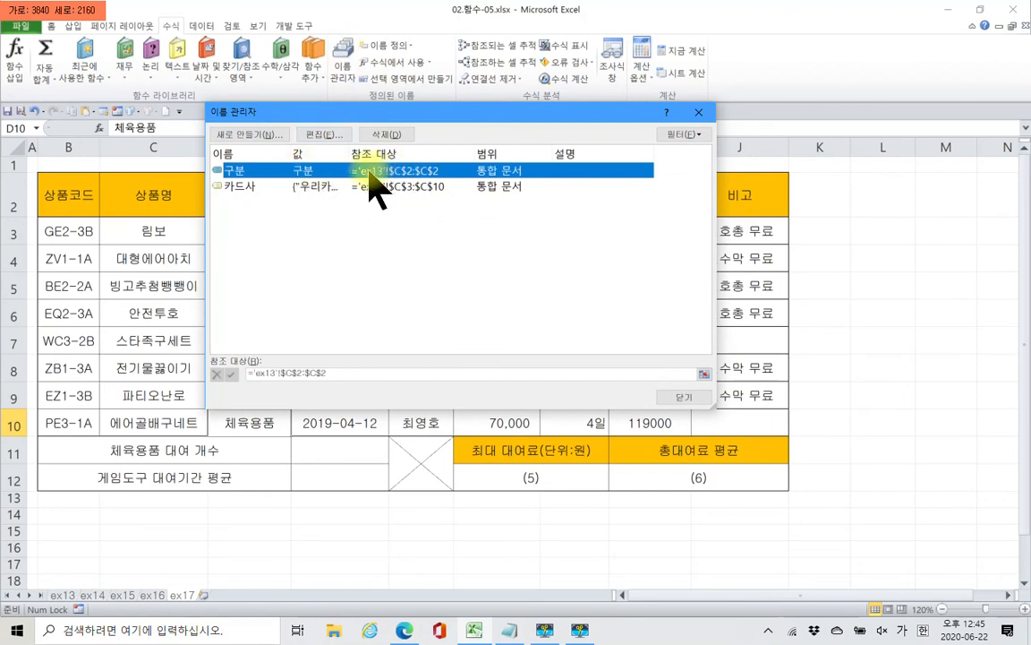
{"action": "left_click", "coordinate": [324, 136]}
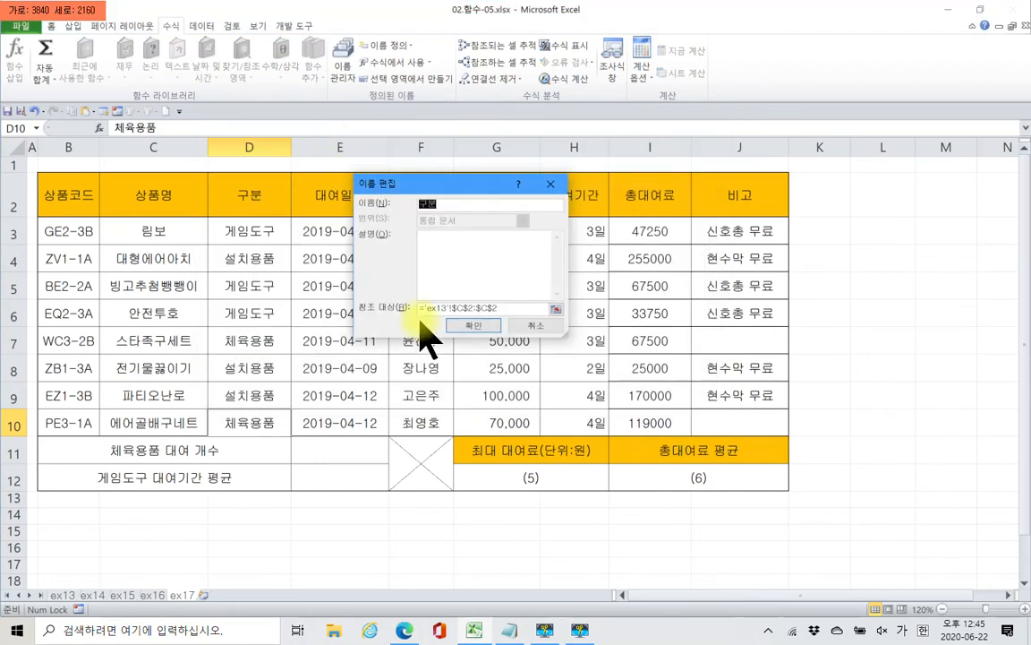
{"action": "left_click_drag", "start_coordinate": [380, 177], "coordinate": [685, 176]}
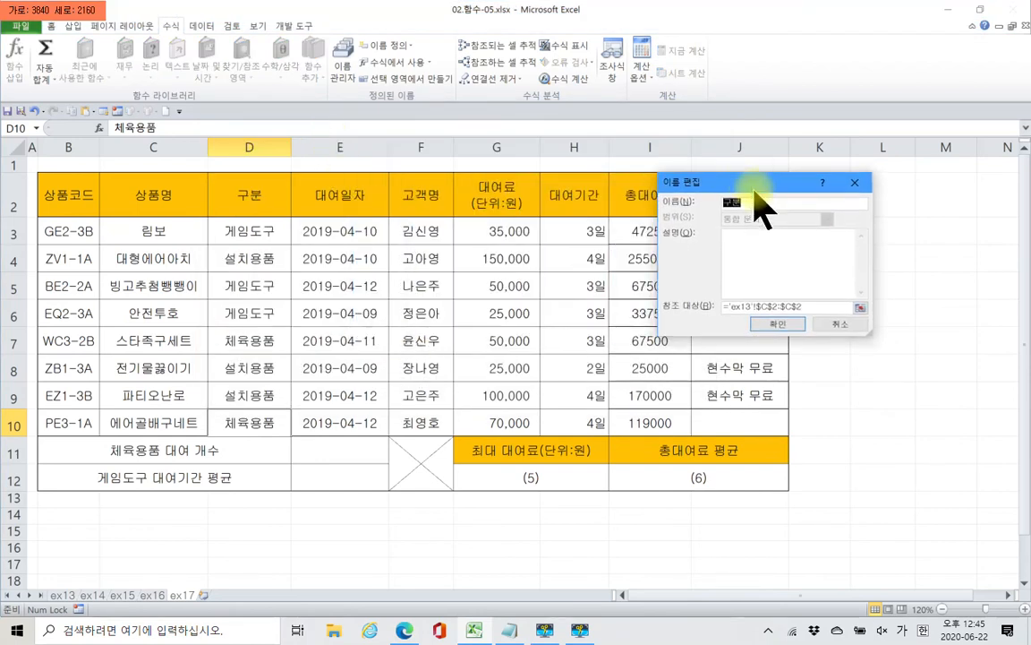
{"action": "left_click", "coordinate": [860, 308]}
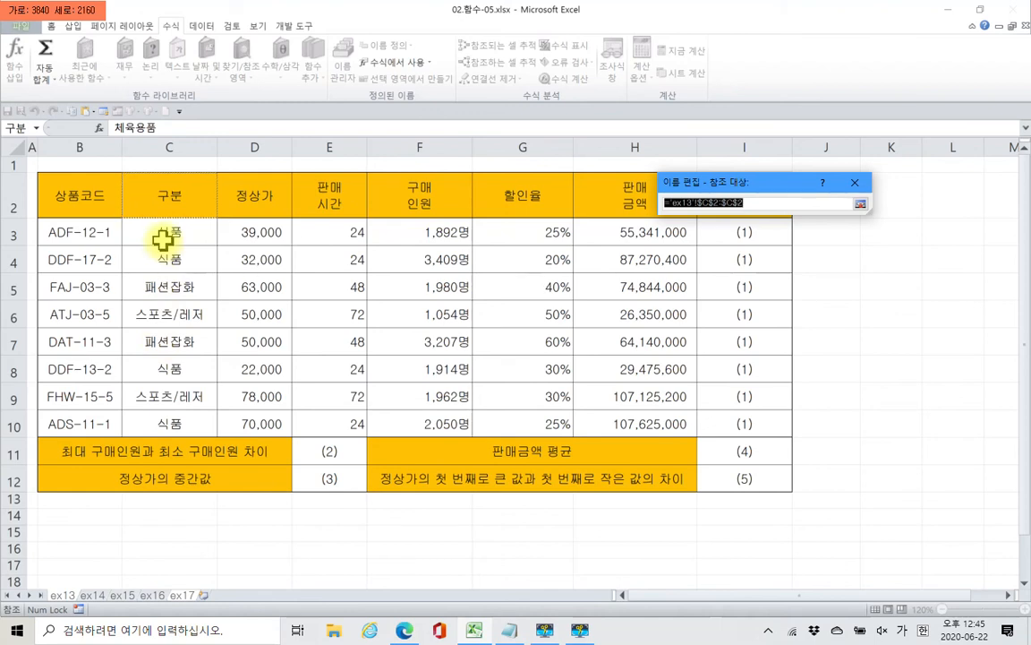
{"action": "left_click", "coordinate": [176, 596]}
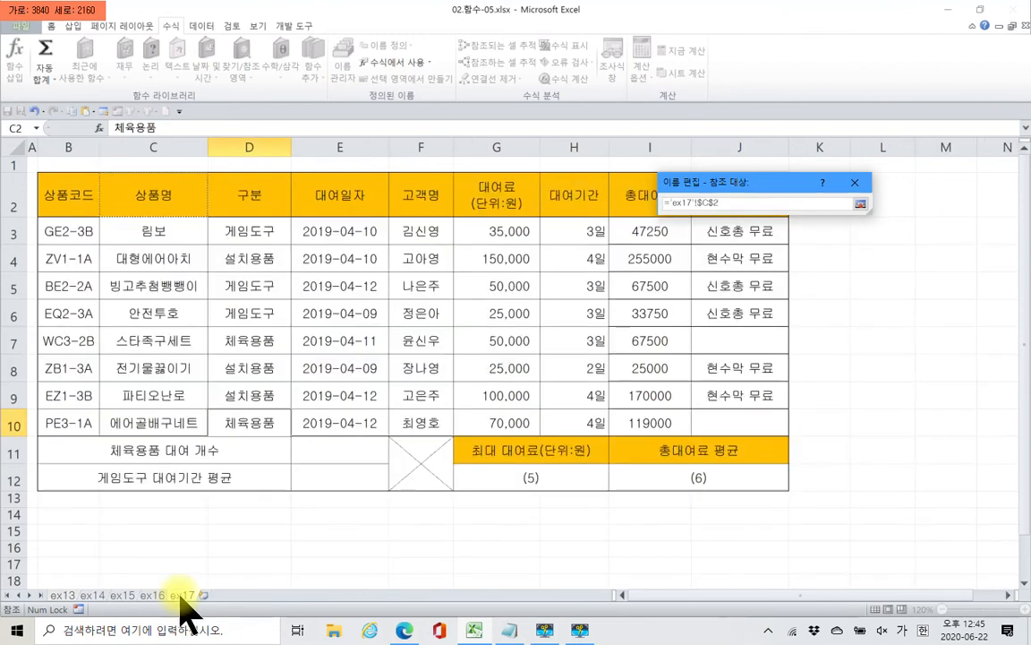
{"action": "left_click_drag", "start_coordinate": [242, 228], "coordinate": [232, 430]}
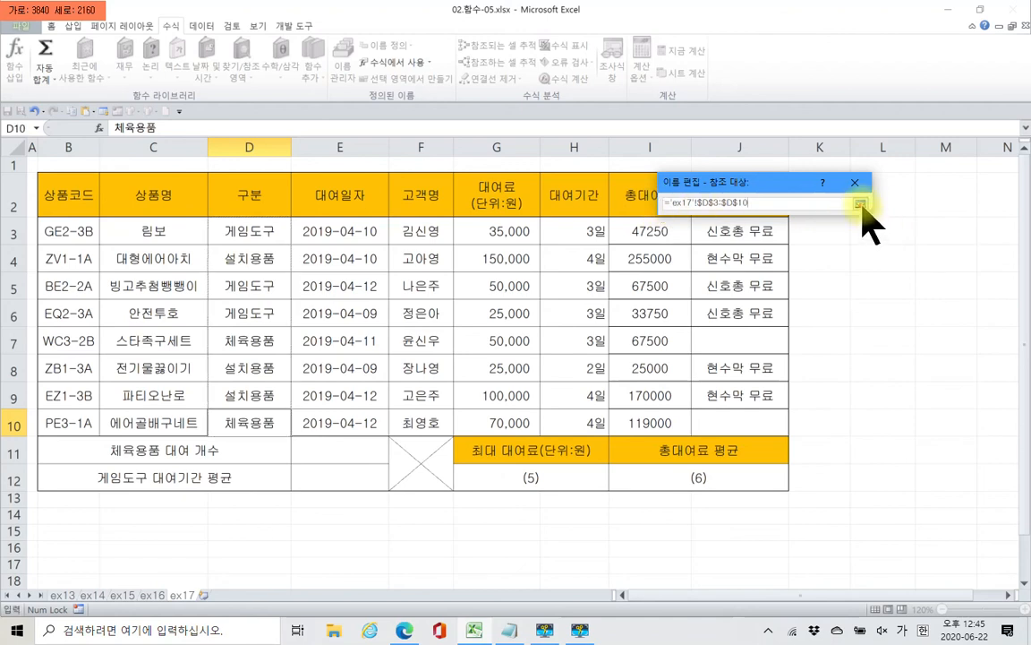
{"action": "left_click", "coordinate": [859, 204]}
{"action": "left_click", "coordinate": [781, 318]}
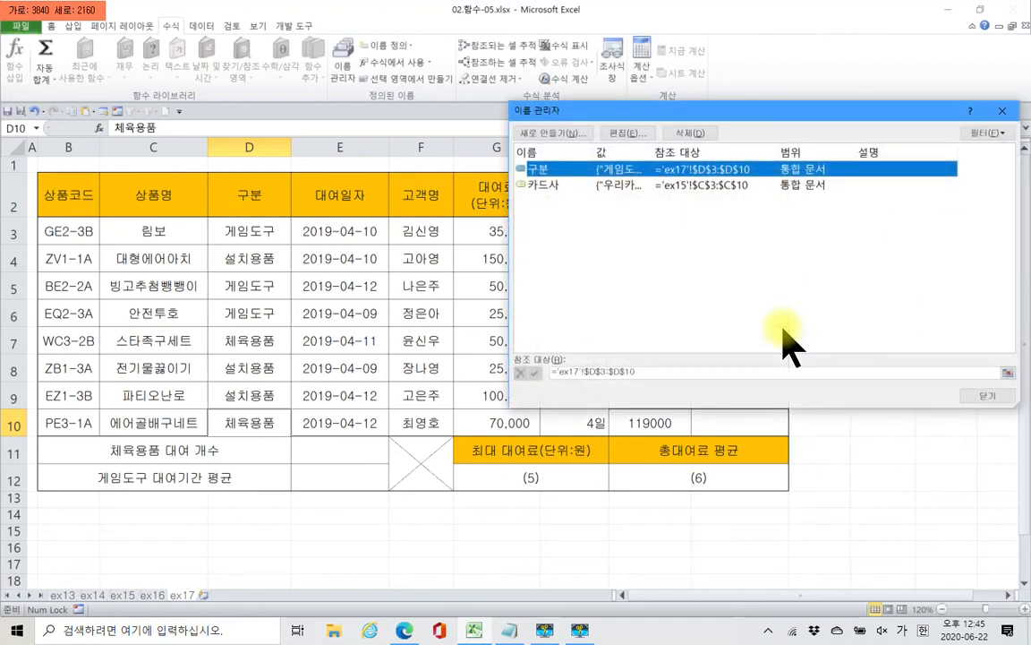
{"action": "left_click_drag", "start_coordinate": [856, 111], "coordinate": [777, 108]}
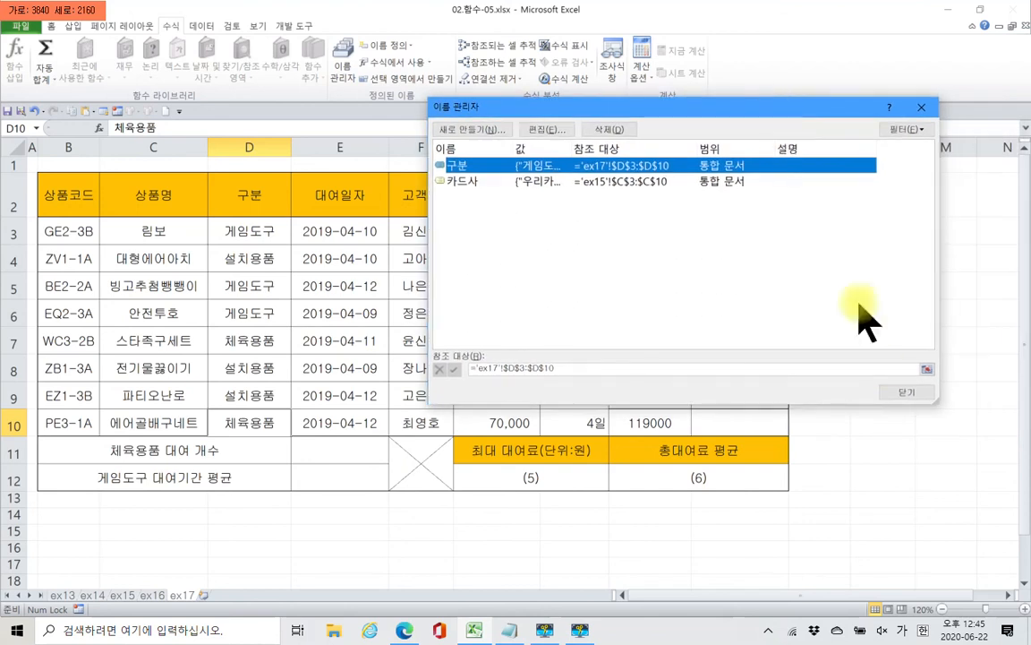
{"action": "left_click", "coordinate": [906, 393]}
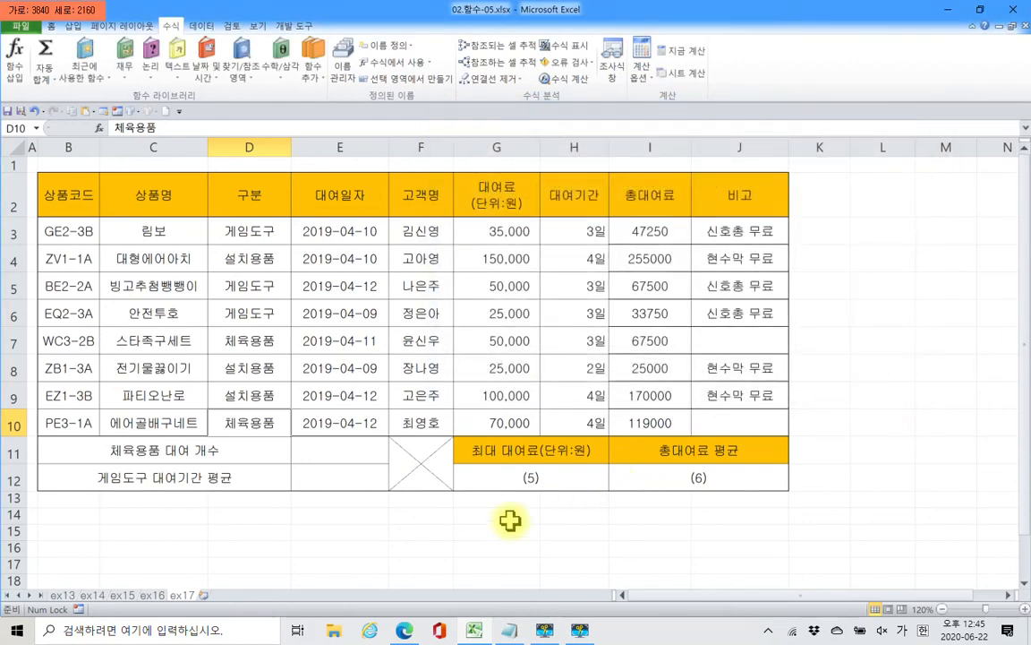
Step: Start a COUNTIF formula in E11 for 체육용품 대여 개수
{"action": "left_click", "coordinate": [339, 450]}
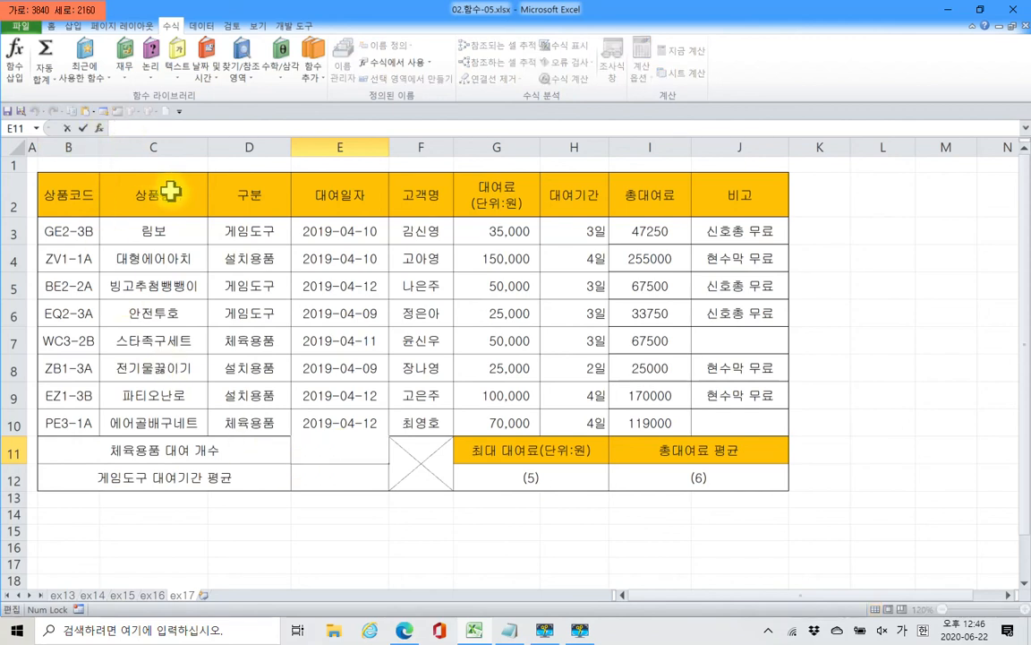
{"action": "type", "text": "=채ㅕ"}
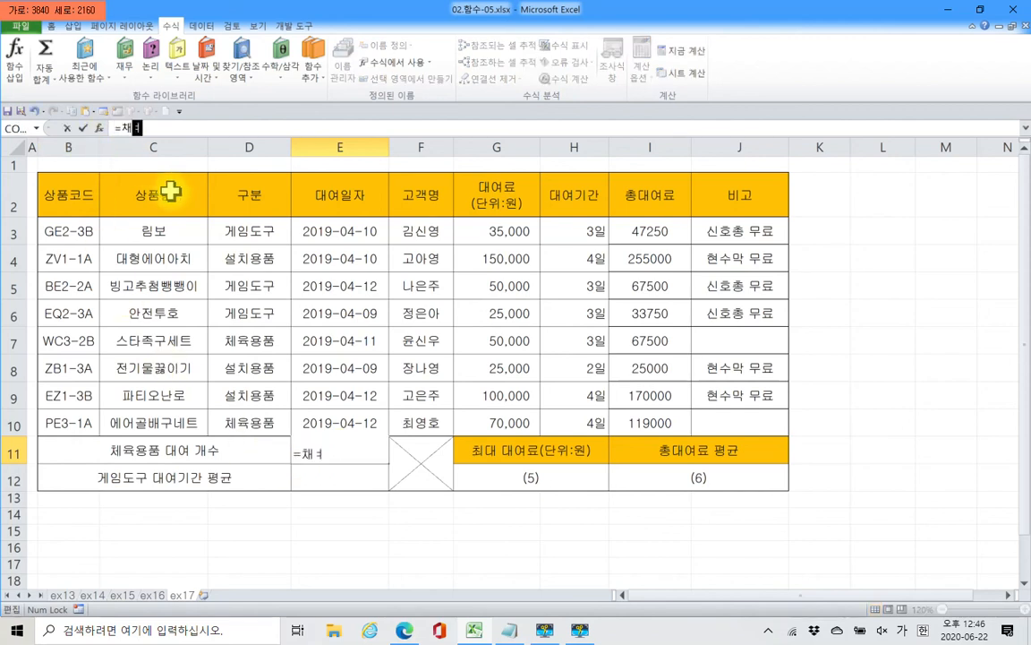
{"action": "key", "text": "BackSpace"}
{"action": "key", "text": "BackSpace"}
{"action": "type", "text": "cou"}
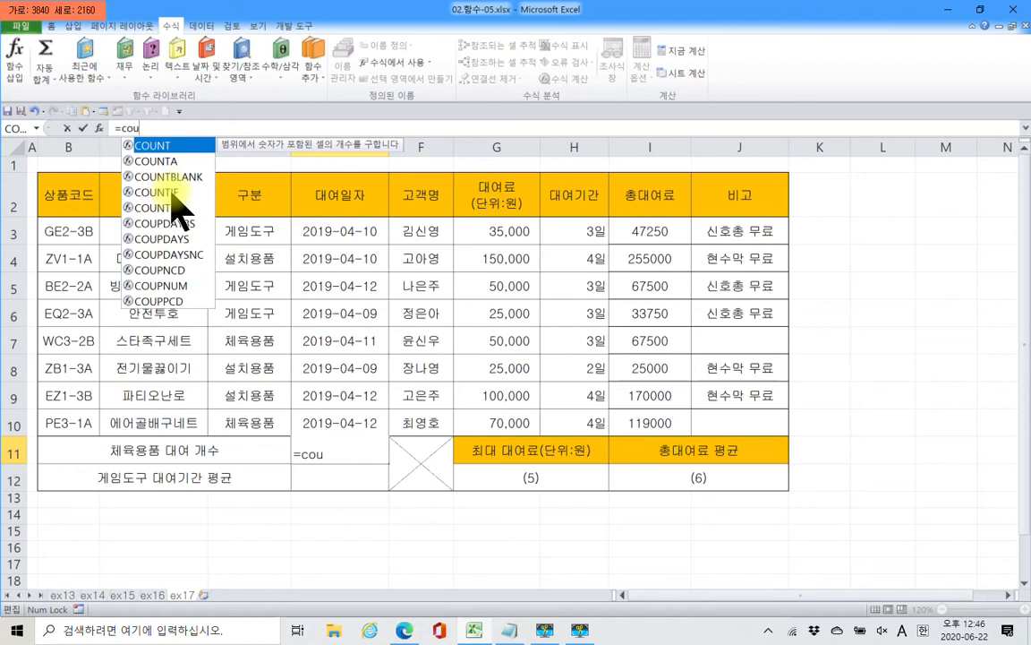
{"action": "key", "text": "Down"}
{"action": "key", "text": "Down"}
{"action": "key", "text": "Down"}
{"action": "key", "text": "Tab"}
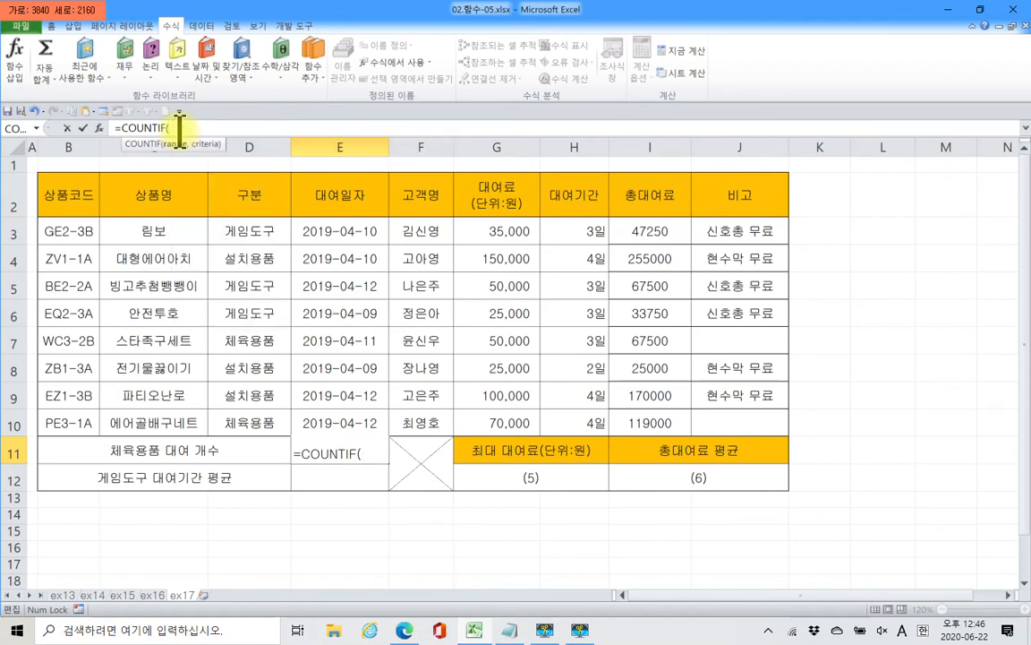
Step: Complete E11's COUNTIF with the name 구분 as range and D7 as criteria, close the parenthesis and commit it
{"action": "type", "text": "rnqn"}
{"action": "key", "text": "BackSpace"}
{"action": "key", "text": "BackSpace"}
{"action": "key", "text": "BackSpace"}
{"action": "key", "text": "BackSpace"}
{"action": "key", "text": "Hangul"}
{"action": "type", "text": "ㄱㅜ분,"}
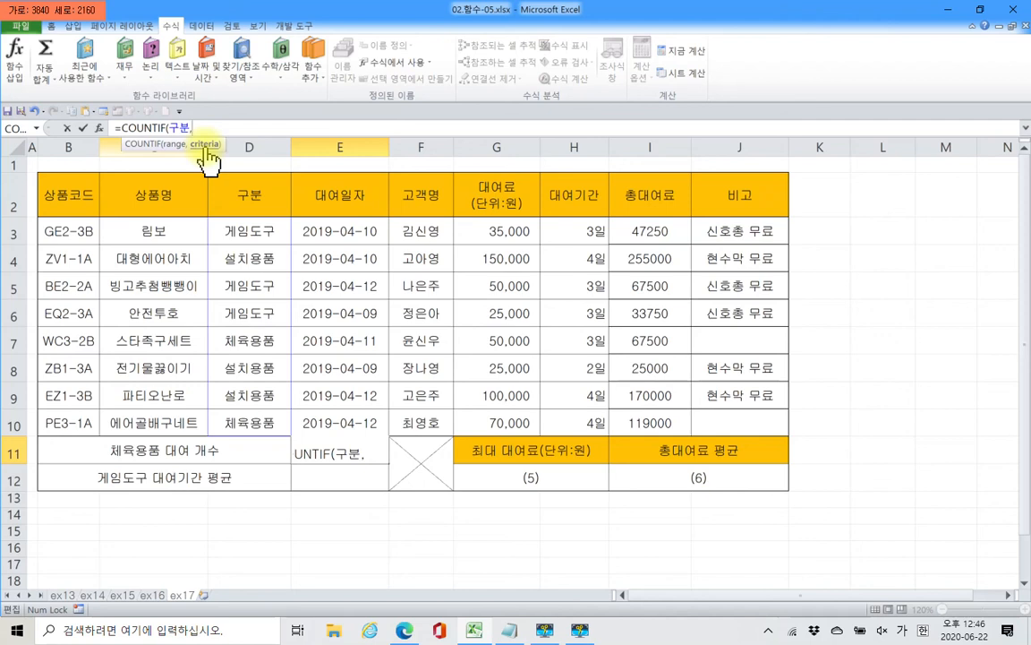
{"action": "left_click", "coordinate": [249, 342]}
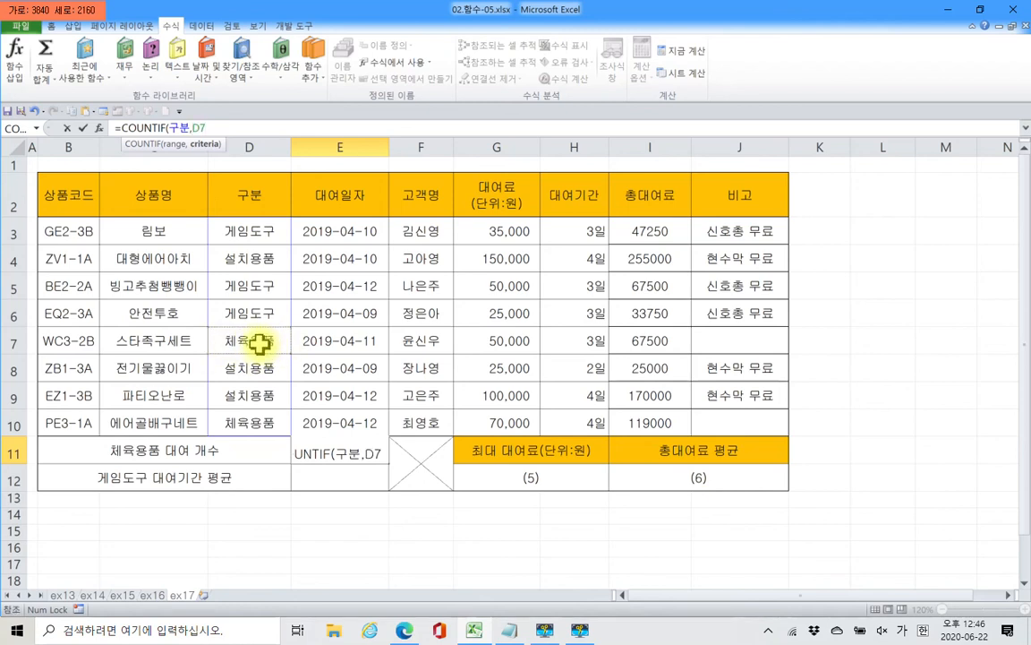
{"action": "type", "text": ")"}
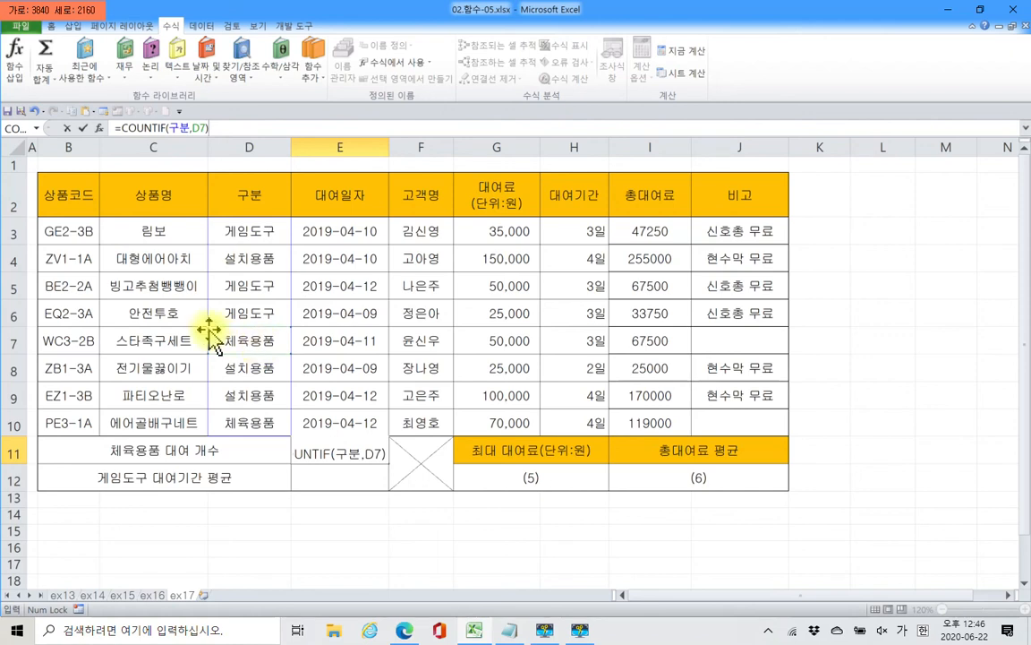
{"action": "left_click", "coordinate": [83, 129]}
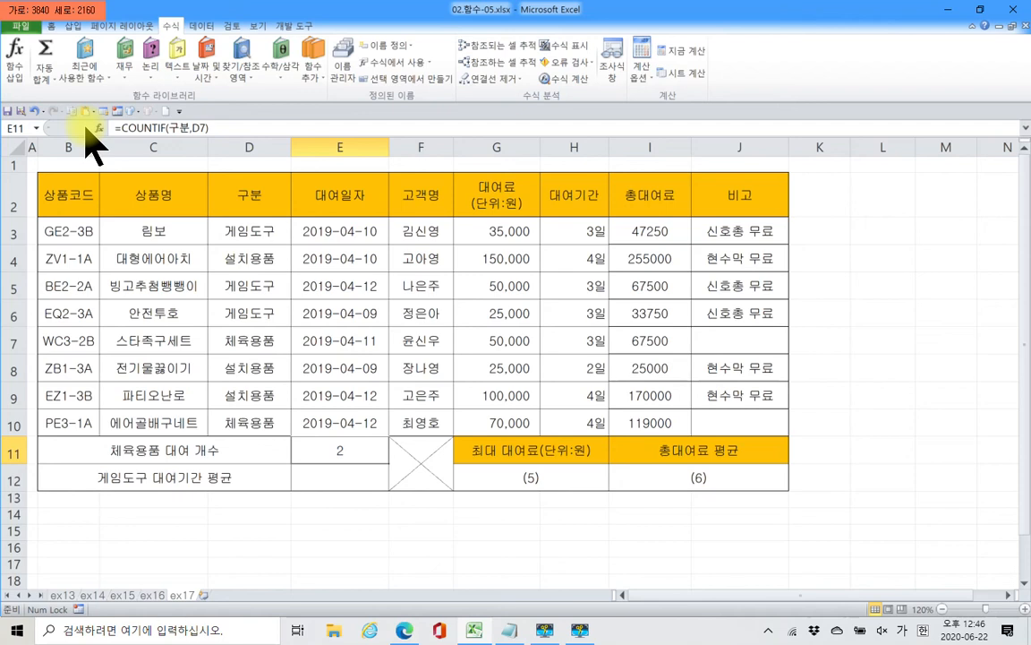
Step: Select cell E12 beside 게임도구 대여기간 평균
{"action": "left_click", "coordinate": [339, 483]}
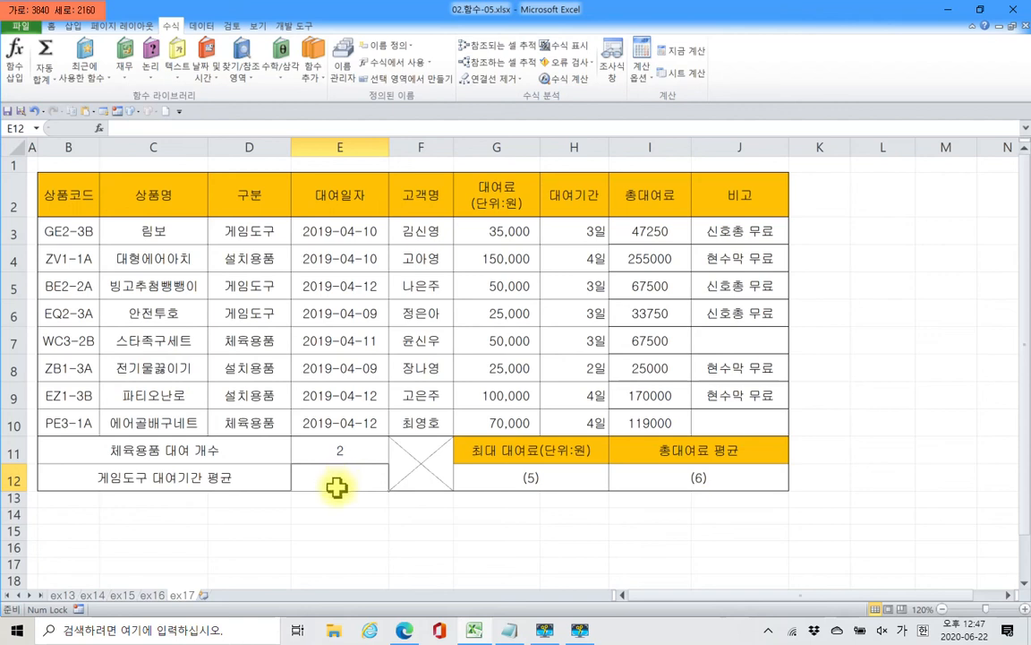
{"action": "left_click", "coordinate": [334, 454]}
{"action": "left_click", "coordinate": [336, 477]}
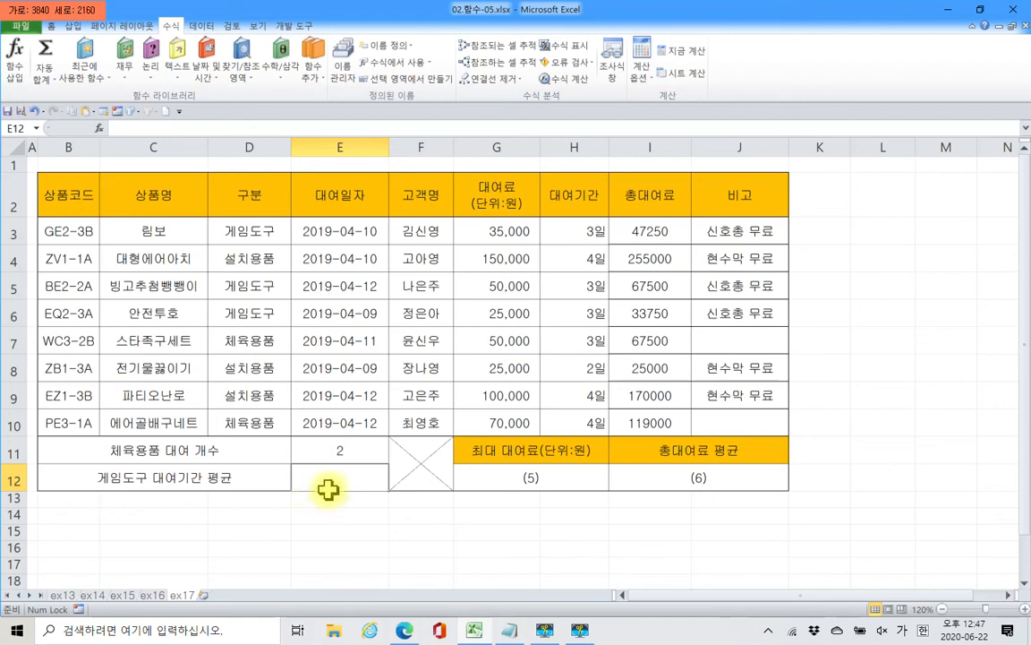
{"action": "mouse_move", "coordinate": [210, 216]}
{"action": "left_mouse_down"}
{"action": "mouse_move", "coordinate": [268, 404]}
{"action": "mouse_move", "coordinate": [292, 436]}
{"action": "left_mouse_up"}
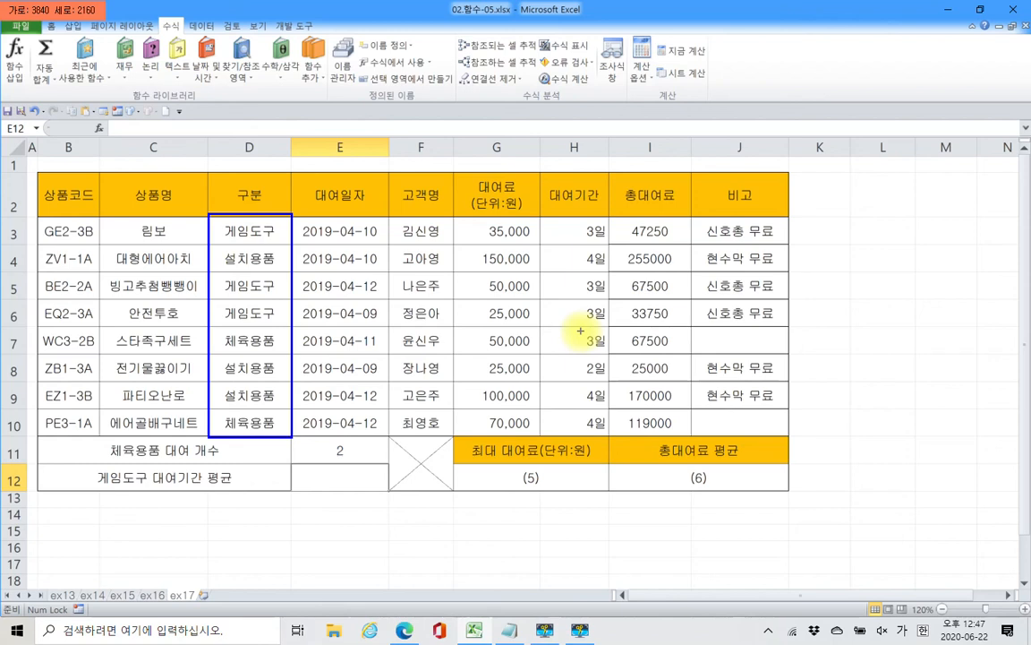
{"action": "left_click_drag", "start_coordinate": [536, 213], "coordinate": [613, 437]}
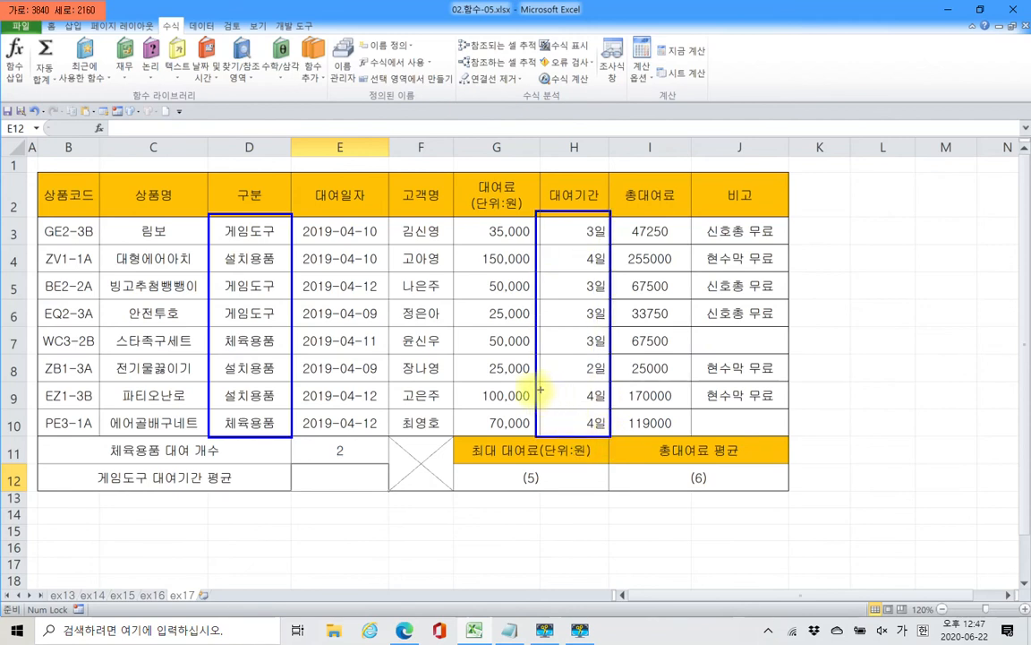
{"action": "mouse_move", "coordinate": [260, 213]}
{"action": "left_mouse_down"}
{"action": "mouse_move", "coordinate": [268, 221]}
{"action": "mouse_move", "coordinate": [274, 207]}
{"action": "left_mouse_up"}
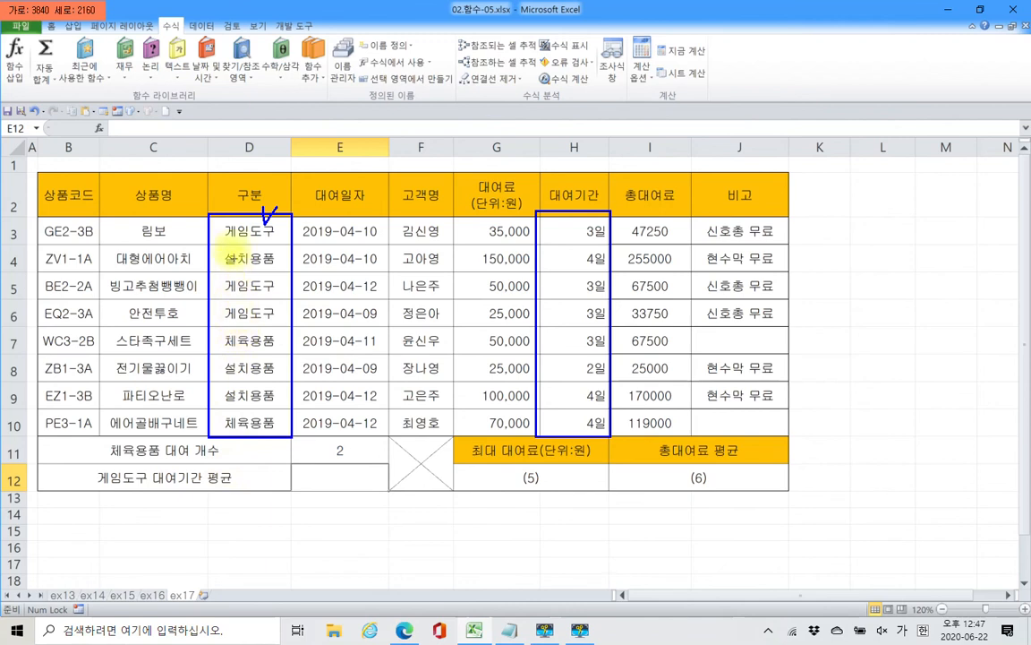
{"action": "left_click_drag", "start_coordinate": [224, 240], "coordinate": [320, 240]}
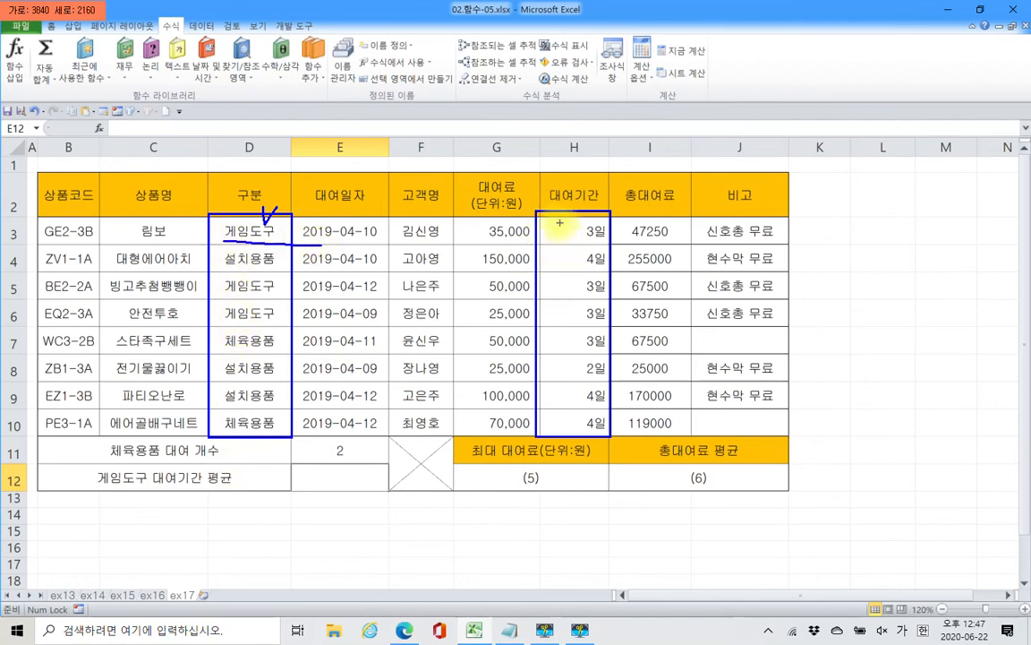
{"action": "left_click_drag", "start_coordinate": [549, 218], "coordinate": [573, 215]}
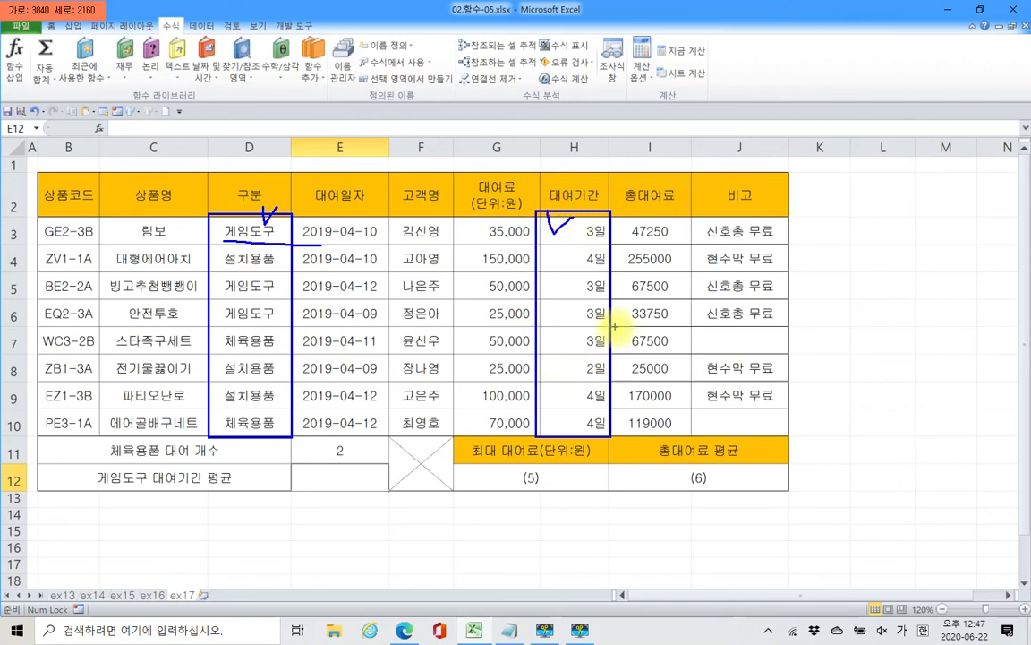
{"action": "key", "text": "Escape"}
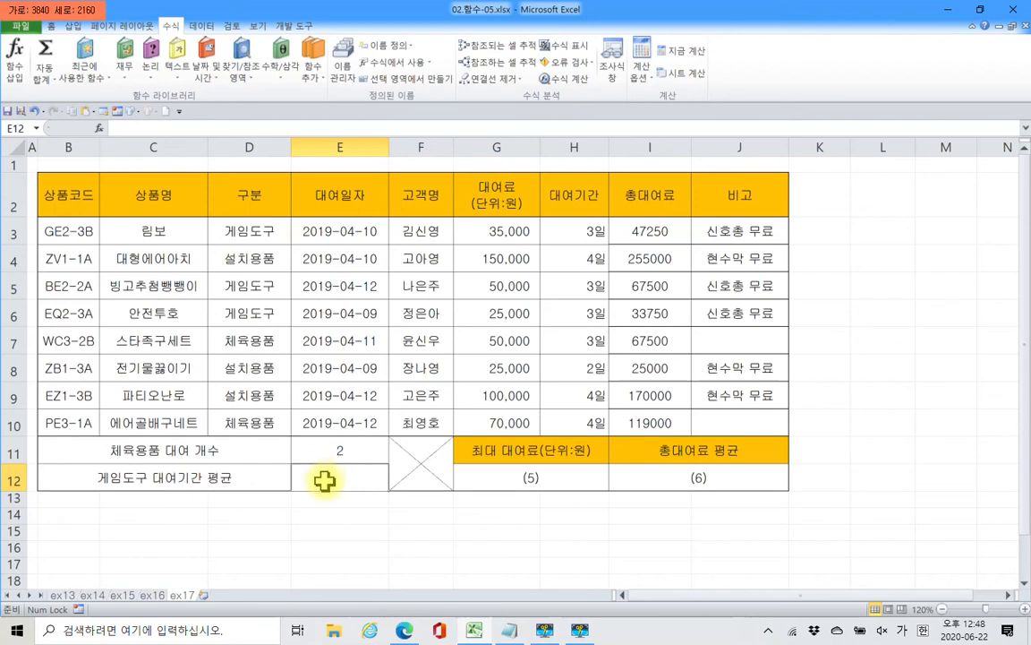
Step: Start a SUMIF formula in E12 for 게임도구 대여기간 평균
{"action": "left_click", "coordinate": [141, 128]}
{"action": "type", "text": "="}
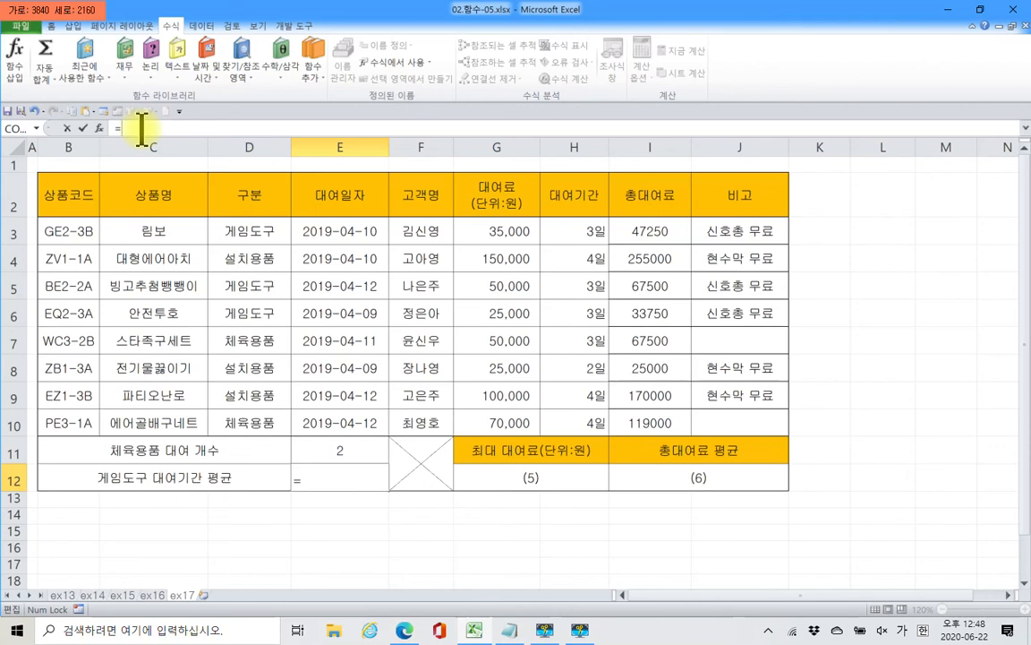
{"action": "type", "text": "녀ㅡ"}
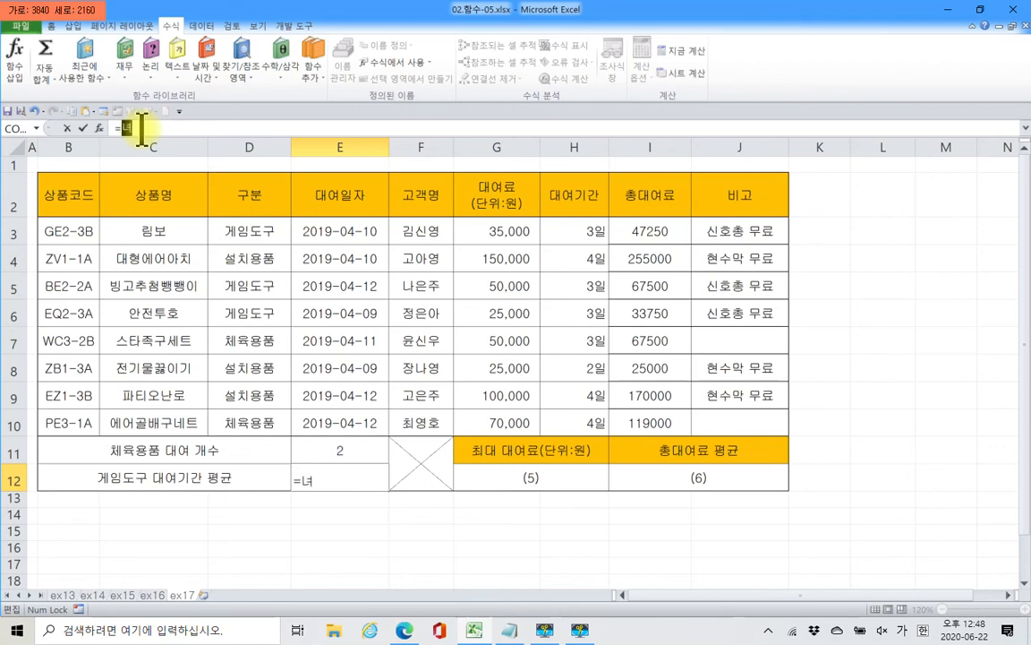
{"action": "key", "text": "BackSpace"}
{"action": "key", "text": "BackSpace"}
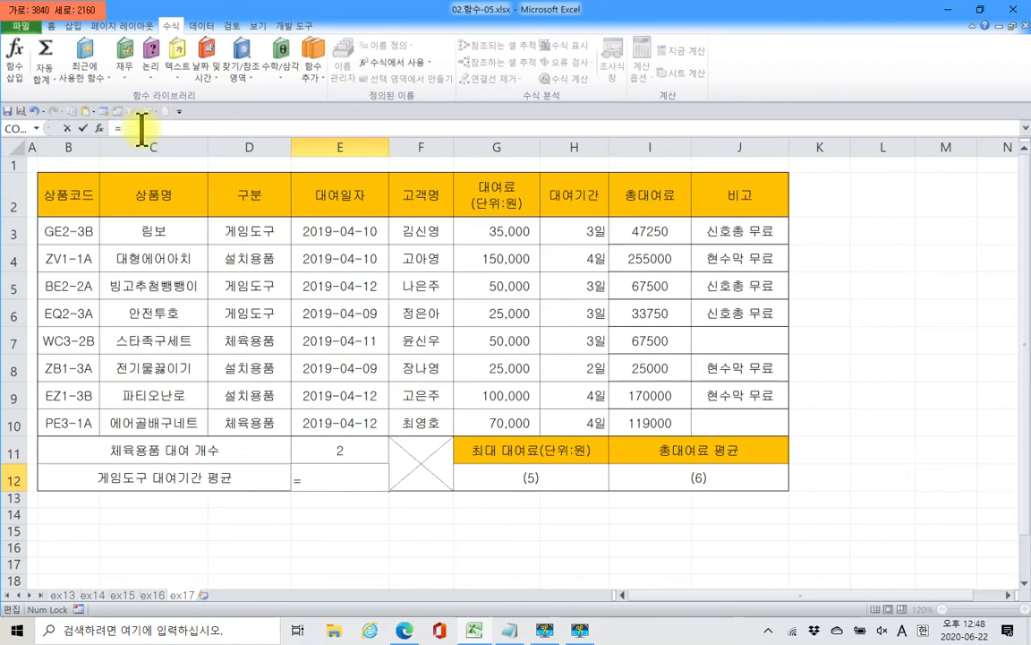
{"action": "type", "text": "sum"}
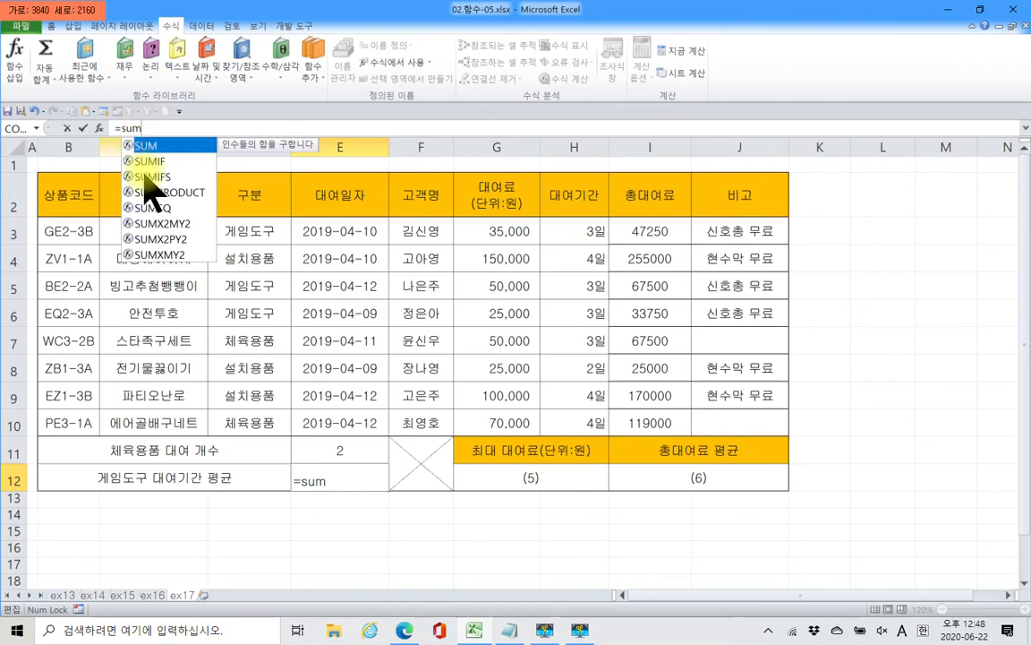
{"action": "double_click", "coordinate": [147, 161]}
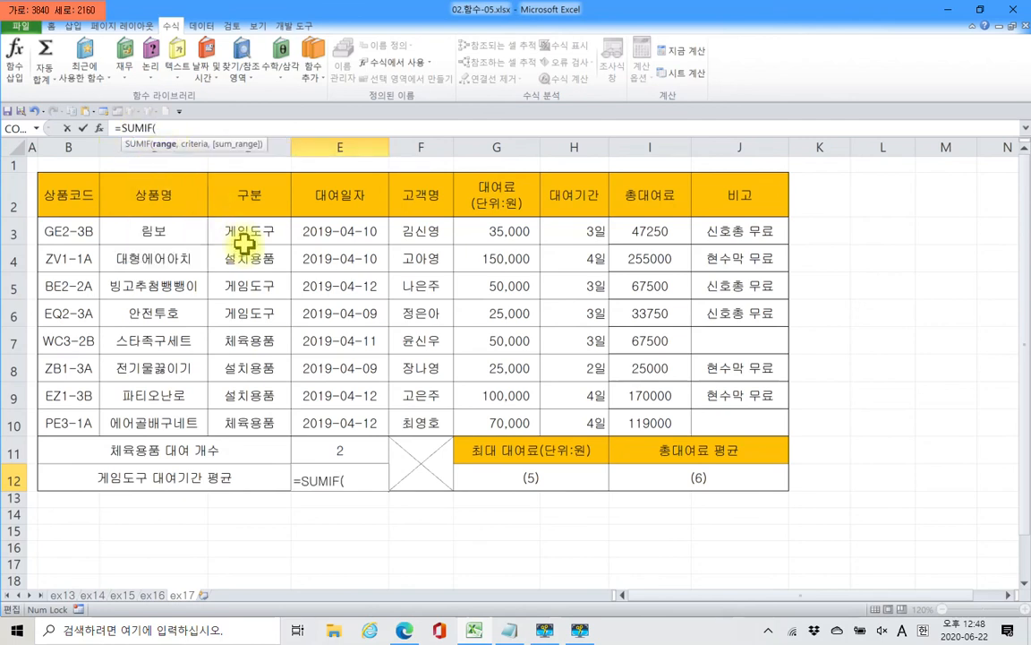
Step: Complete E12's SUMIF with the name 구분 as range, D3 as criteria and H3:H10 as sum range, and commit it
{"action": "left_click_drag", "start_coordinate": [222, 220], "coordinate": [247, 411]}
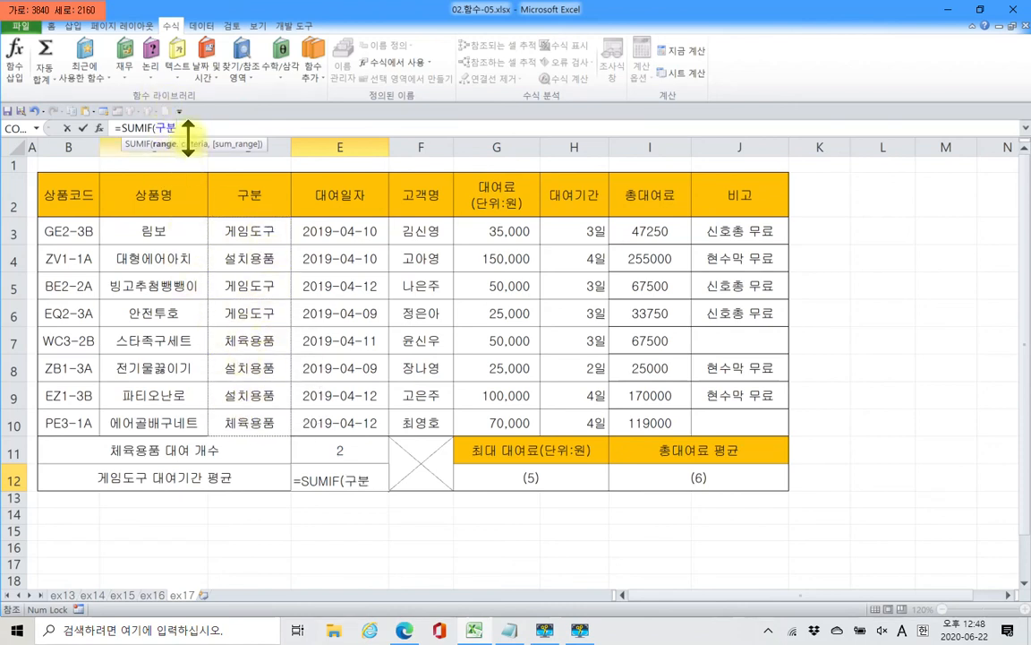
{"action": "type", "text": ","}
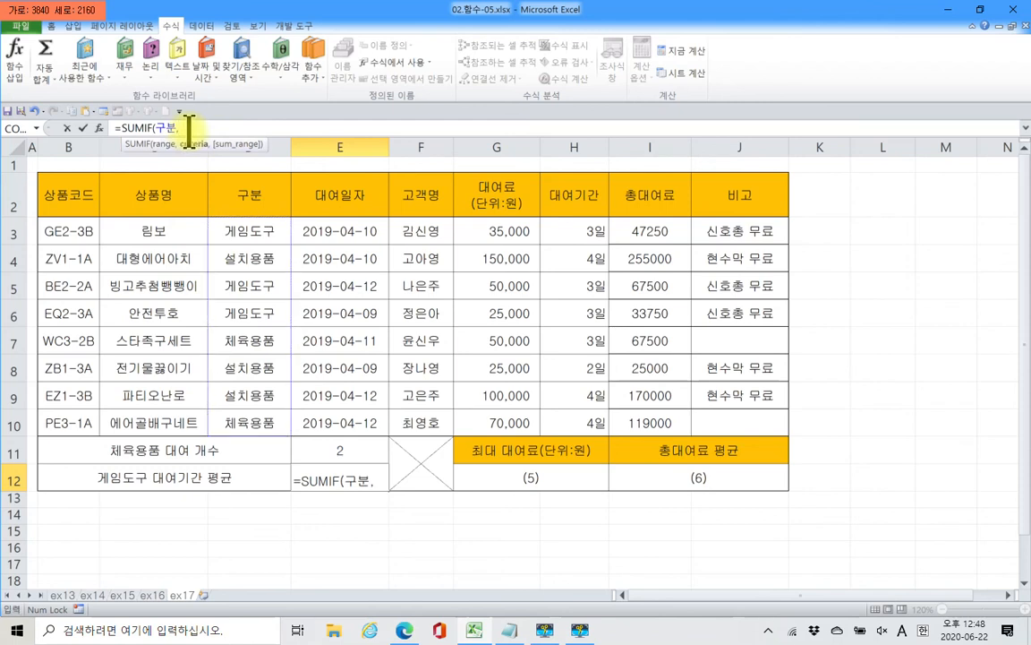
{"action": "left_click", "coordinate": [229, 232]}
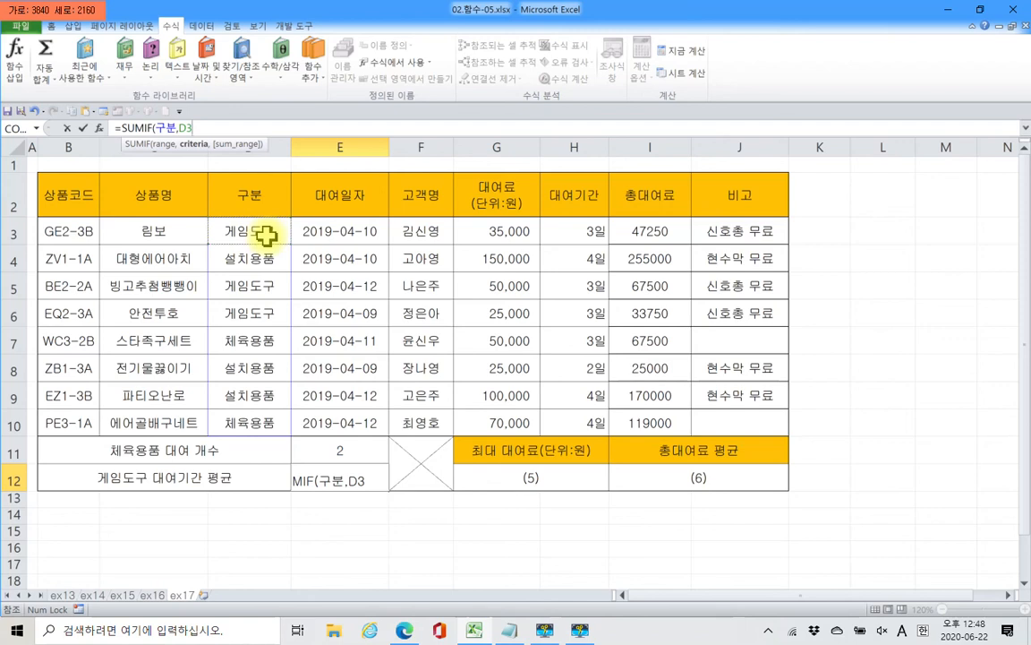
{"action": "type", "text": ","}
{"action": "left_click", "coordinate": [582, 230]}
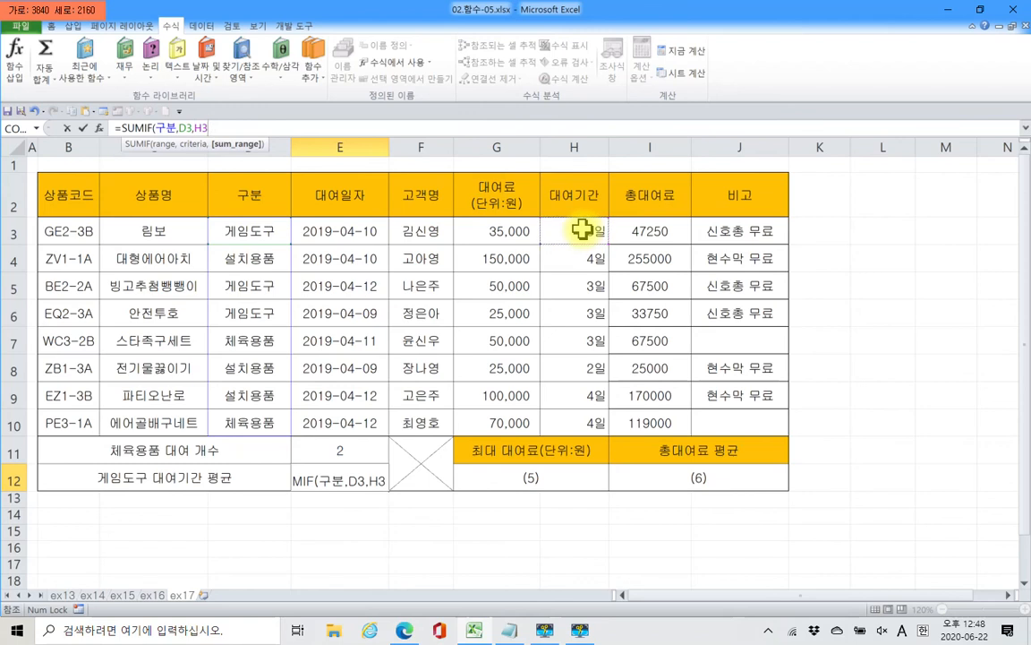
{"action": "left_click_drag", "start_coordinate": [582, 230], "coordinate": [577, 411]}
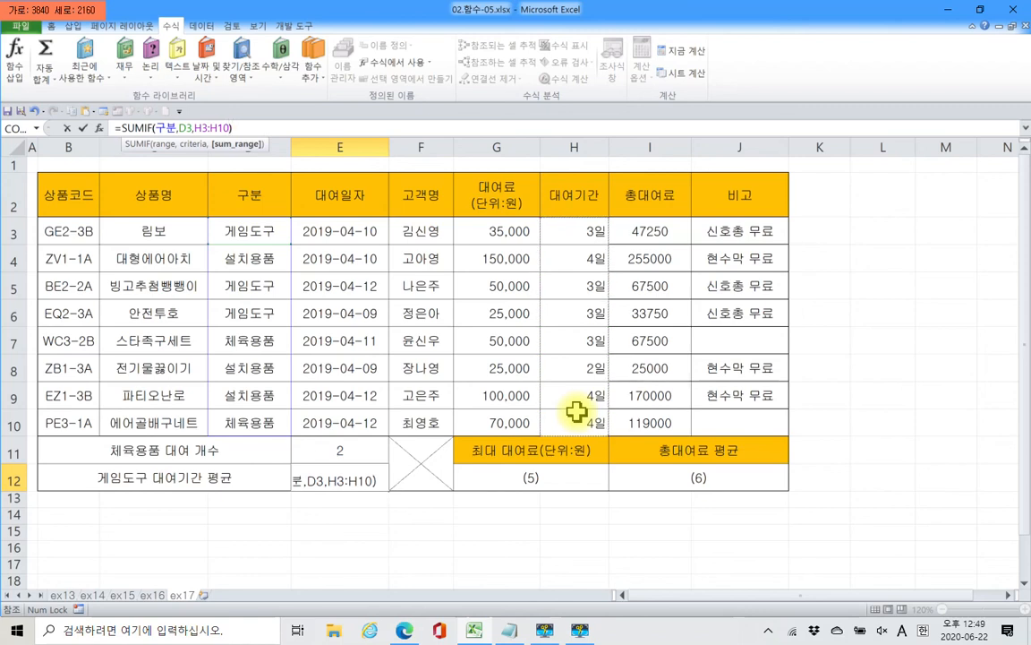
{"action": "key", "text": "Return"}
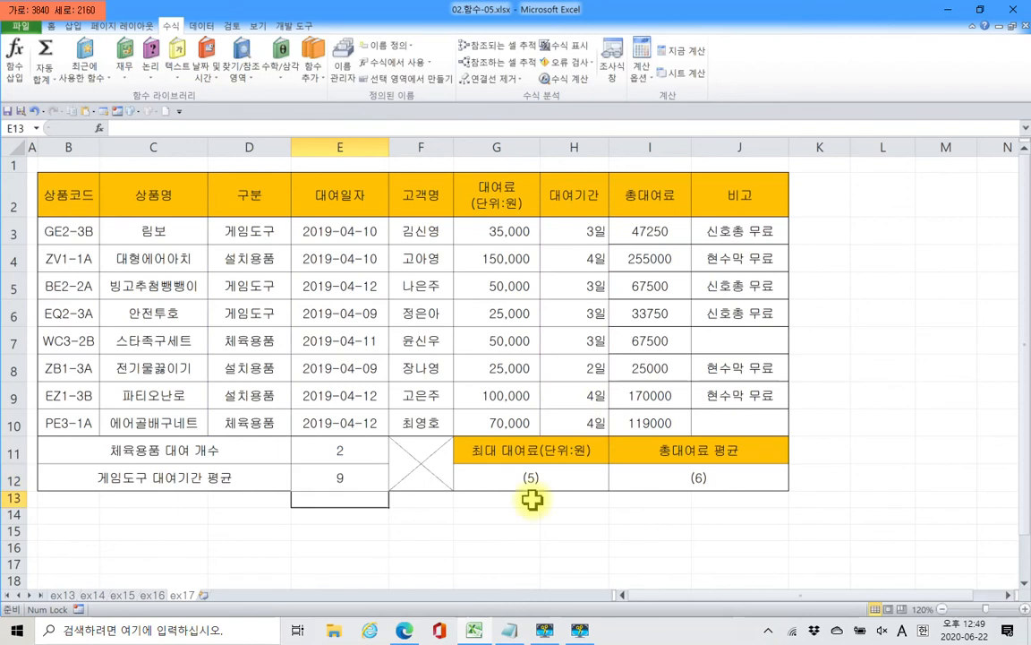
Step: Extend E12's formula by dividing the SUMIF by COUNTIF with the name 구분 as range and D3 as criteria, and commit it
{"action": "left_click", "coordinate": [348, 481]}
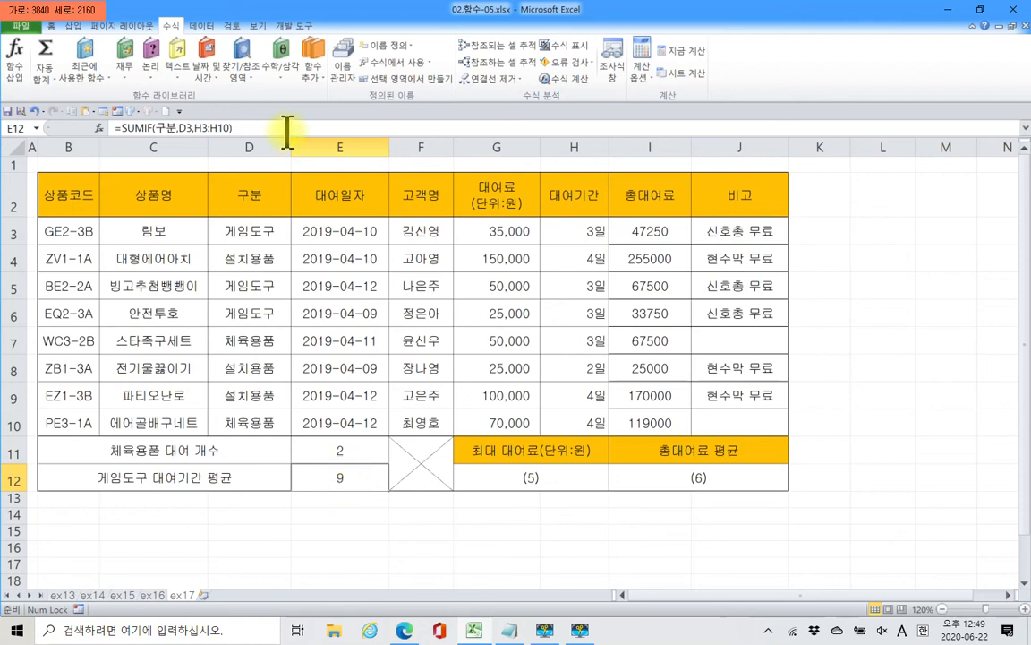
{"action": "left_click", "coordinate": [247, 127]}
{"action": "type", "text": "/"}
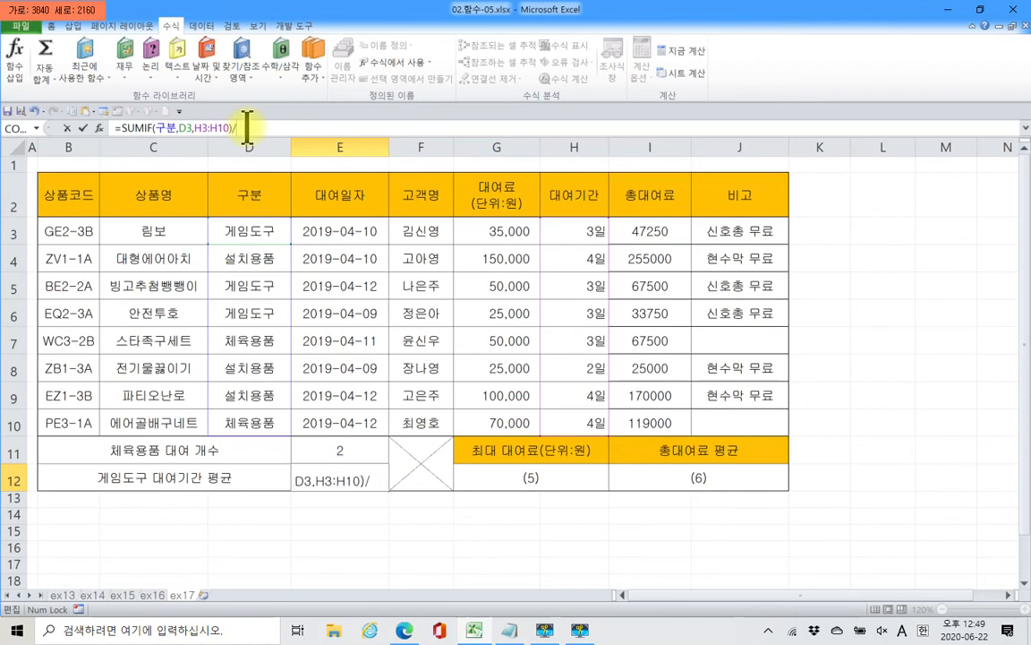
{"action": "type", "text": "cou"}
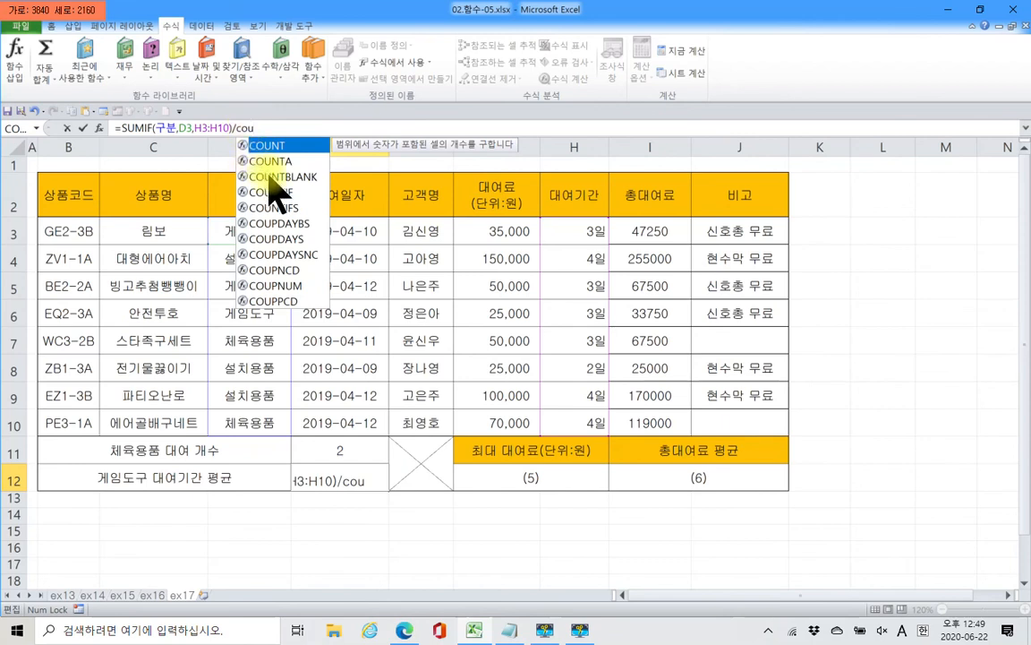
{"action": "left_click", "coordinate": [273, 193]}
{"action": "double_click", "coordinate": [273, 193]}
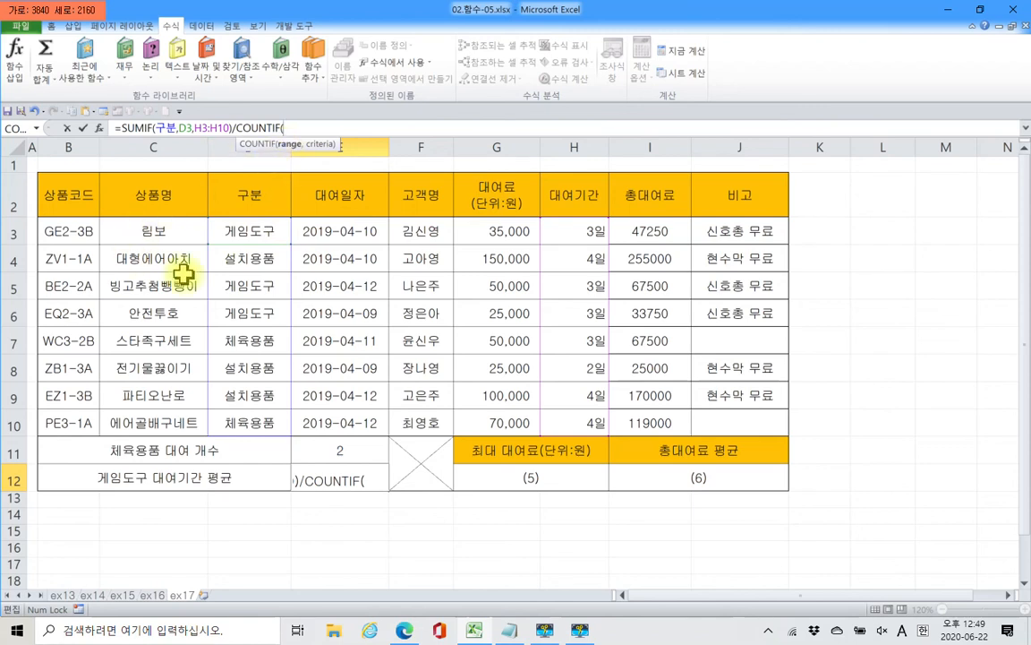
{"action": "left_click_drag", "start_coordinate": [237, 226], "coordinate": [244, 421]}
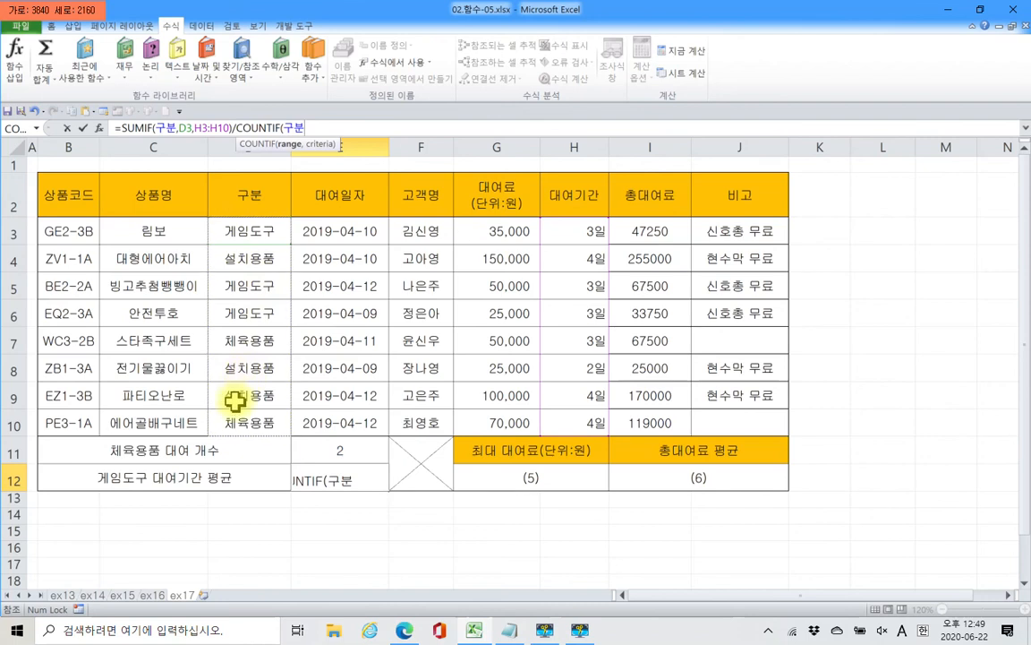
{"action": "type", "text": ","}
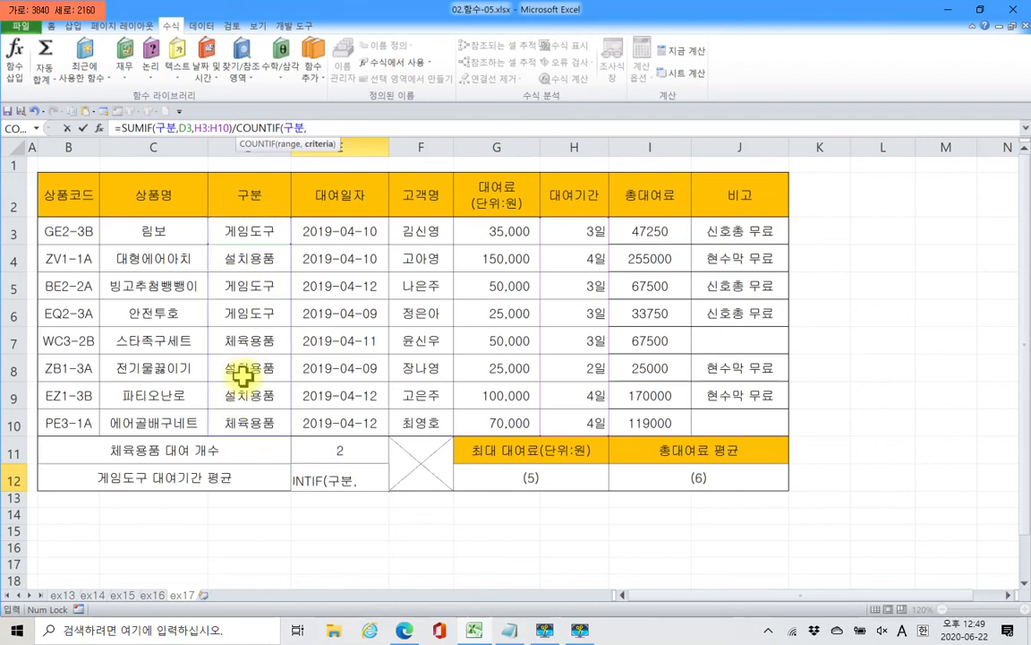
{"action": "left_click", "coordinate": [257, 232]}
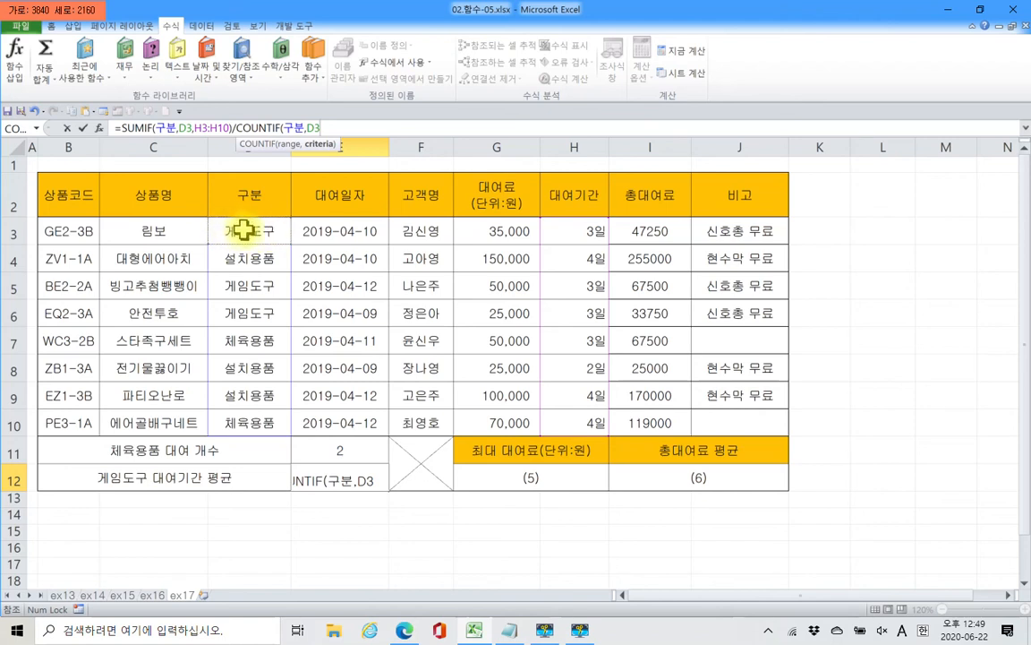
{"action": "type", "text": ")"}
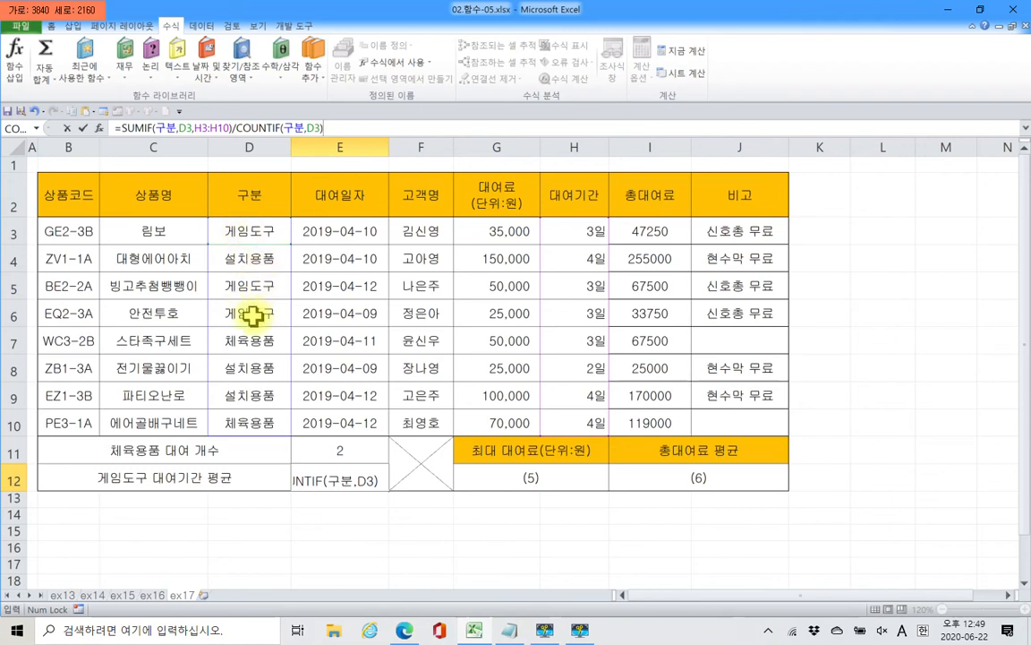
{"action": "left_click", "coordinate": [83, 128]}
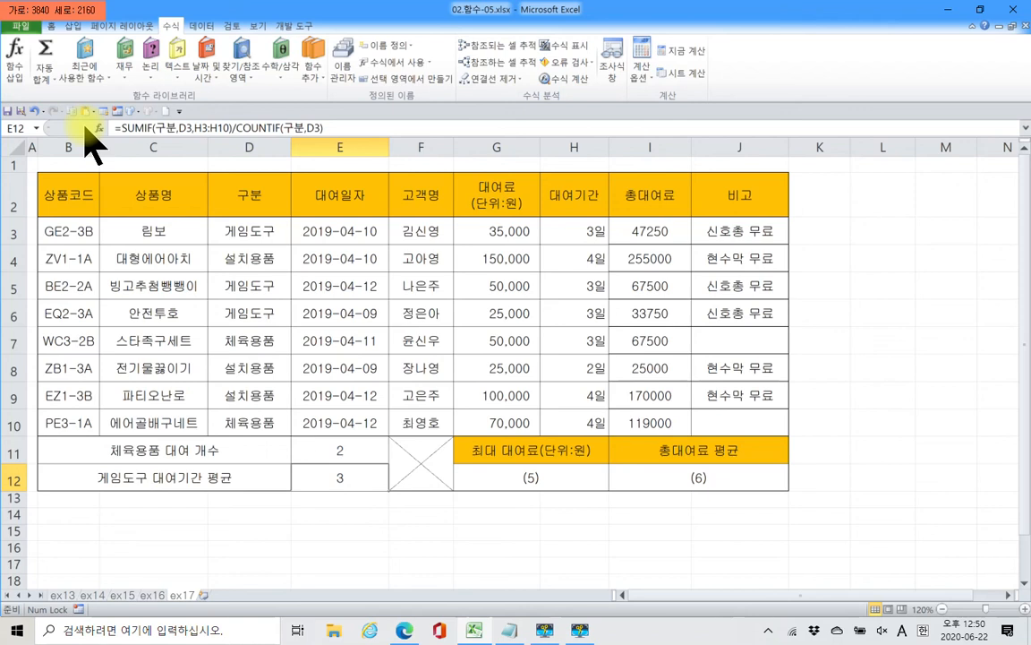
Step: Append &"일" to the end of E12's formula and commit it
{"action": "left_click", "coordinate": [355, 128]}
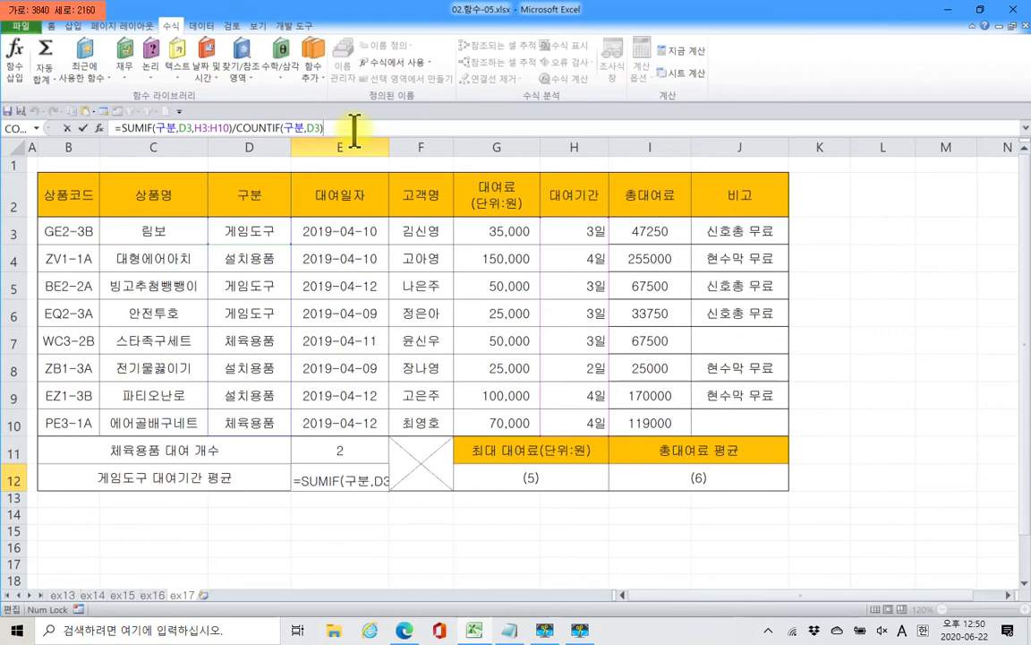
{"action": "type", "text": "&\""}
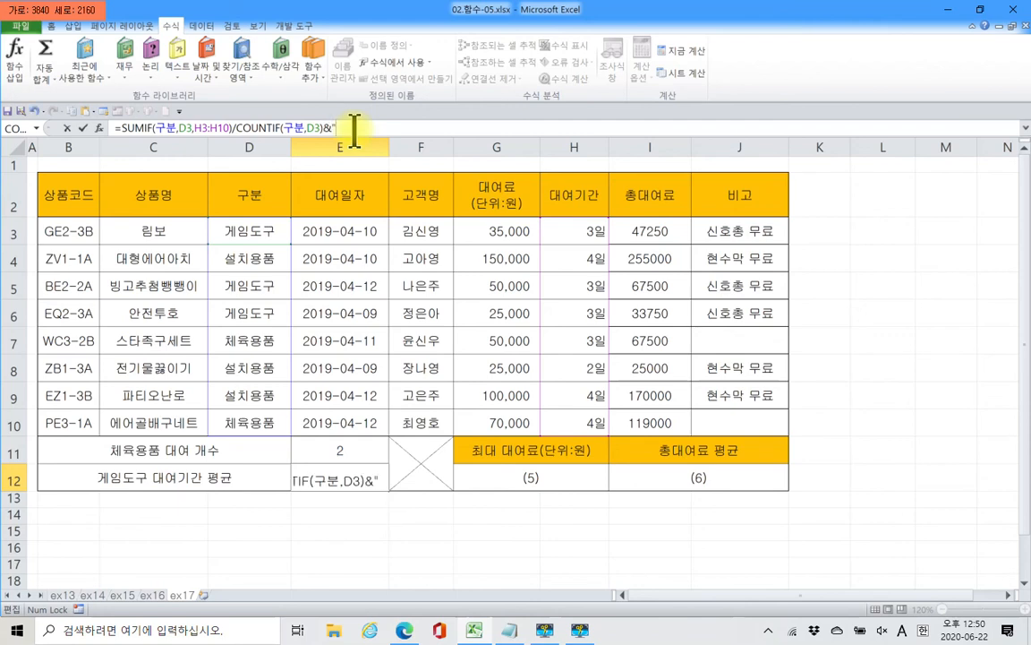
{"action": "type", "text": "일"}
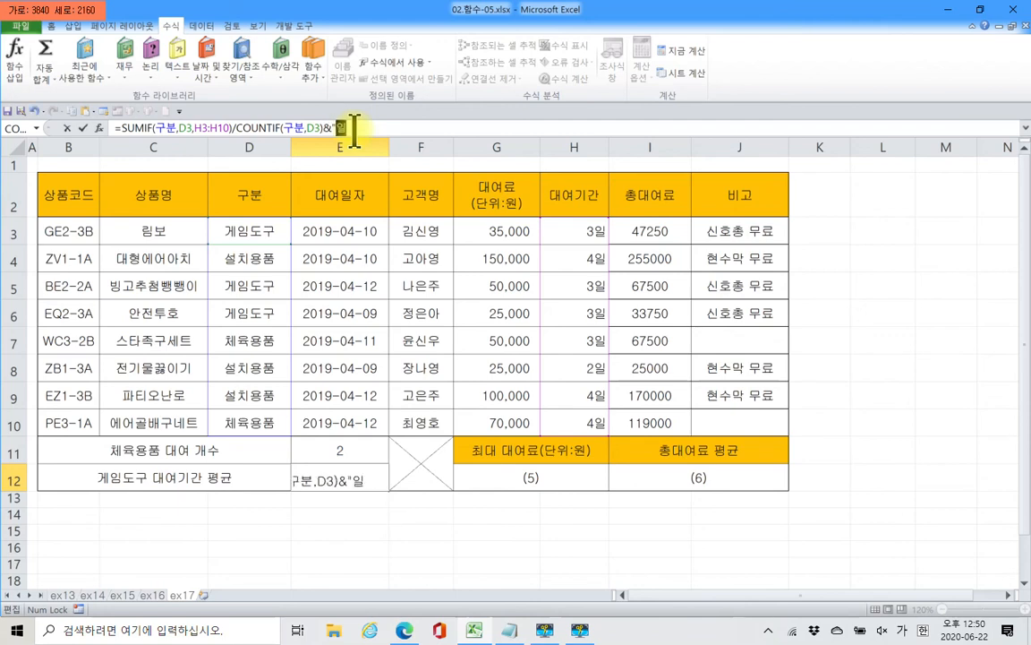
{"action": "type", "text": "\""}
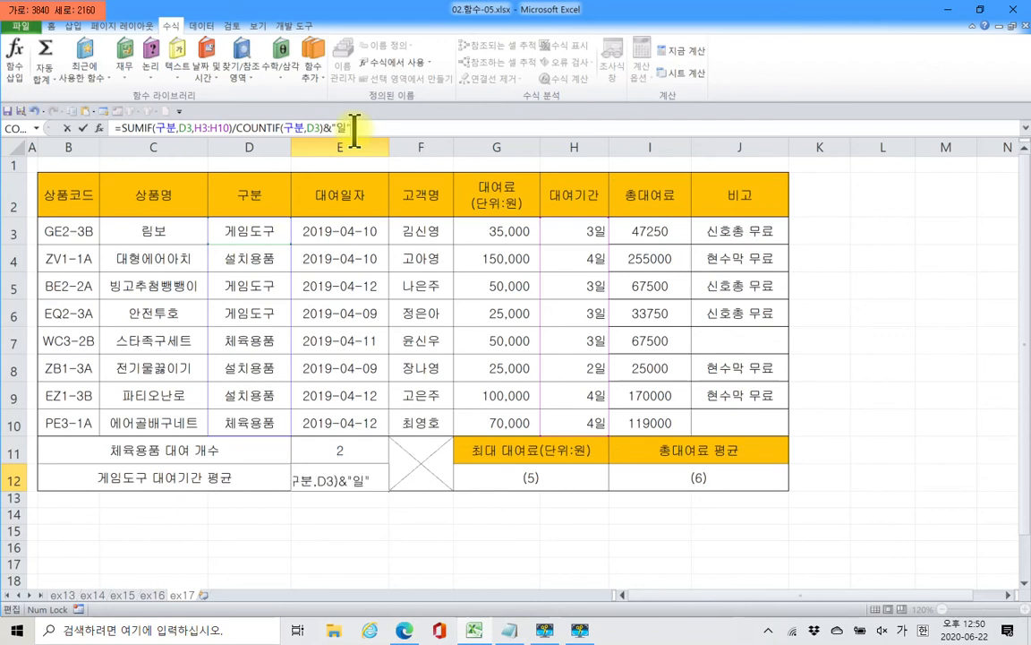
{"action": "left_click", "coordinate": [82, 128]}
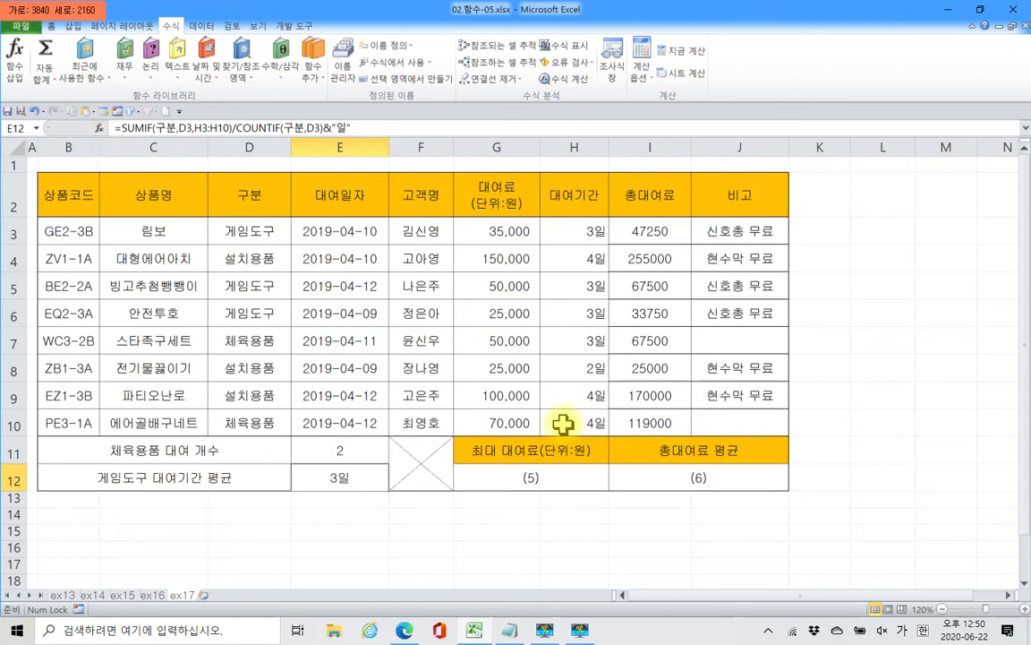
Step: Select the merged cell G12 below 최대 대여료(단위:원)
{"action": "left_click", "coordinate": [535, 483]}
{"action": "left_click", "coordinate": [734, 481]}
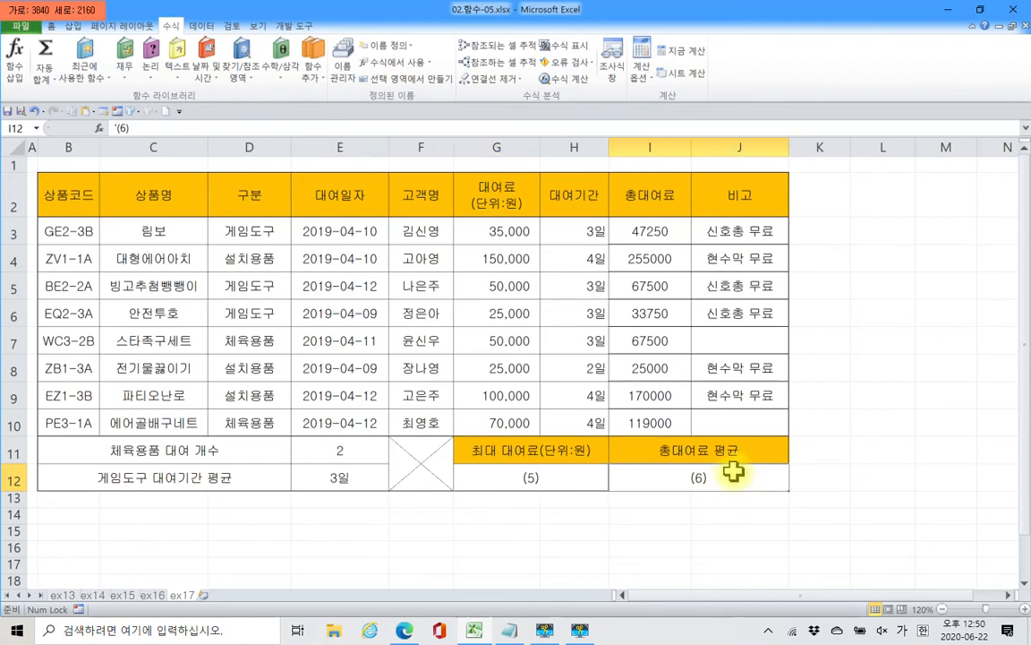
{"action": "left_click", "coordinate": [529, 484]}
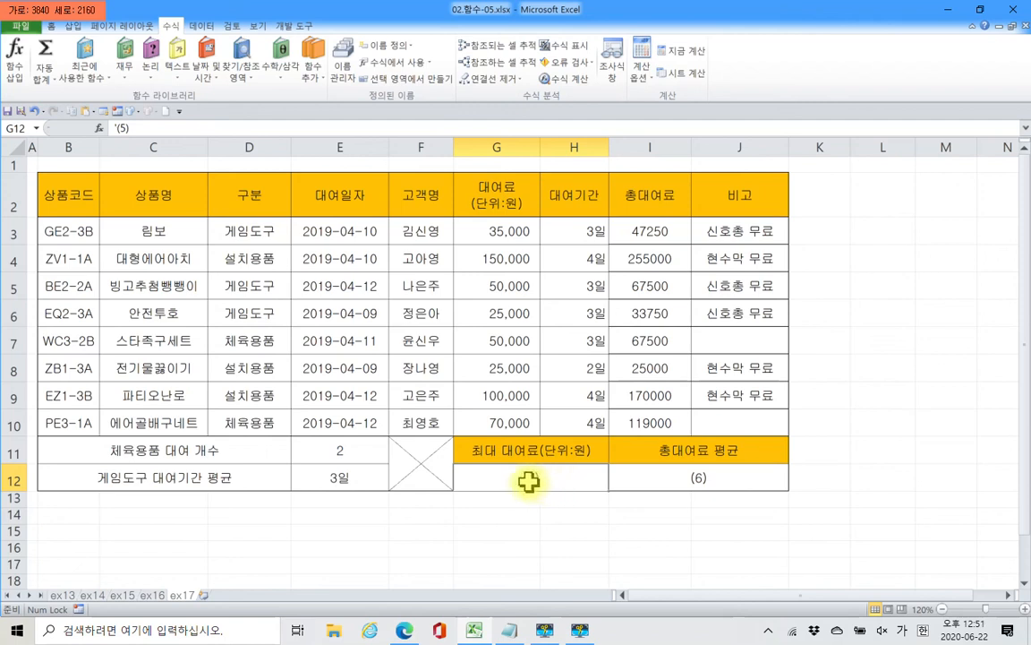
{"action": "left_click_drag", "start_coordinate": [524, 482], "coordinate": [662, 479]}
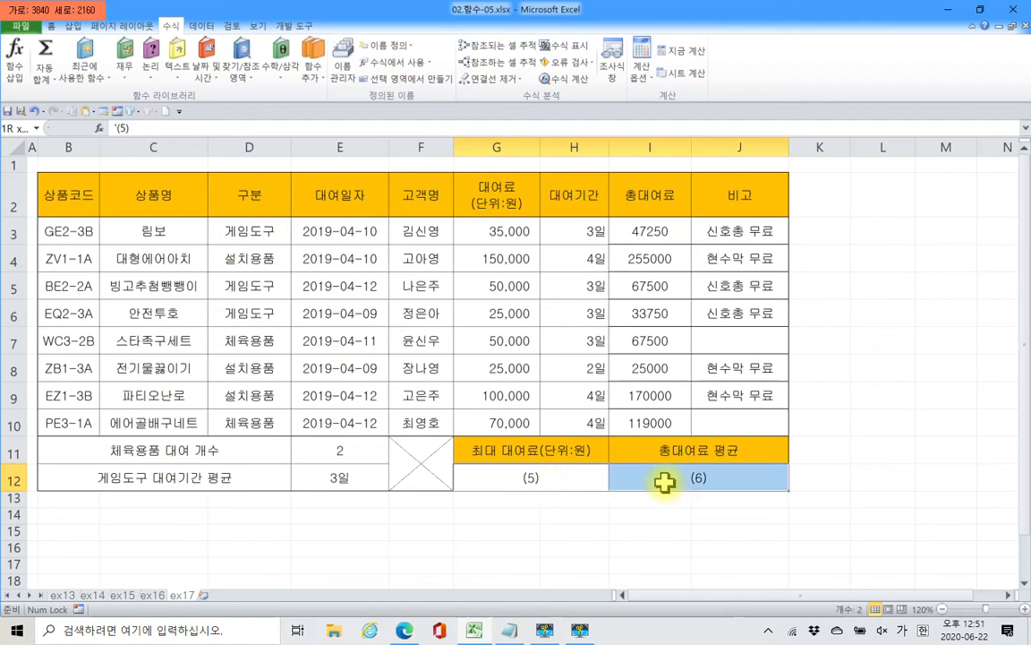
{"action": "left_click", "coordinate": [528, 514]}
{"action": "left_click", "coordinate": [521, 484]}
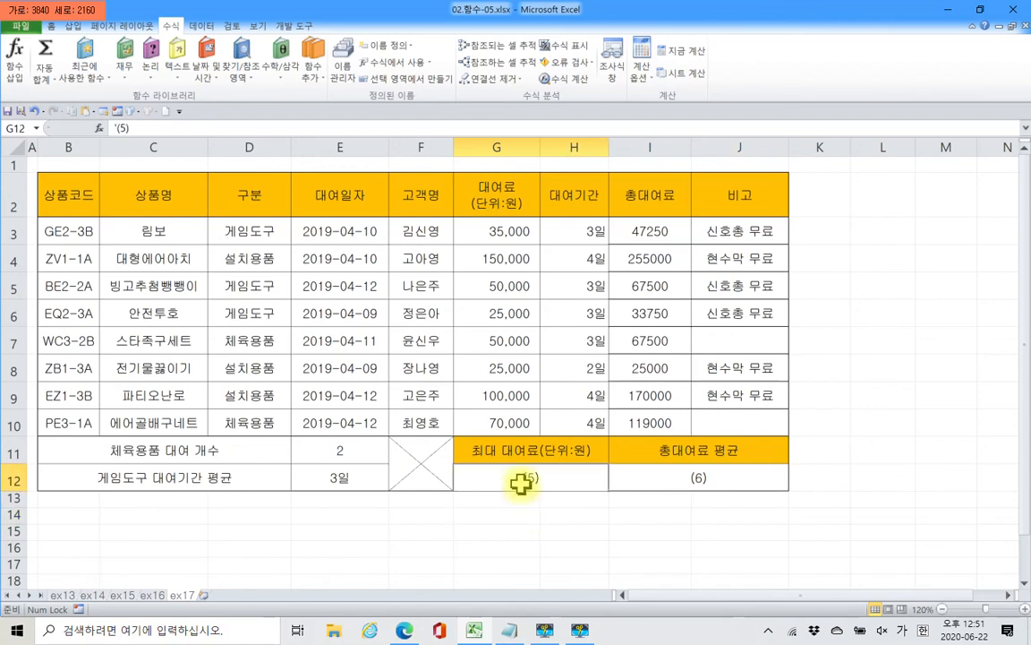